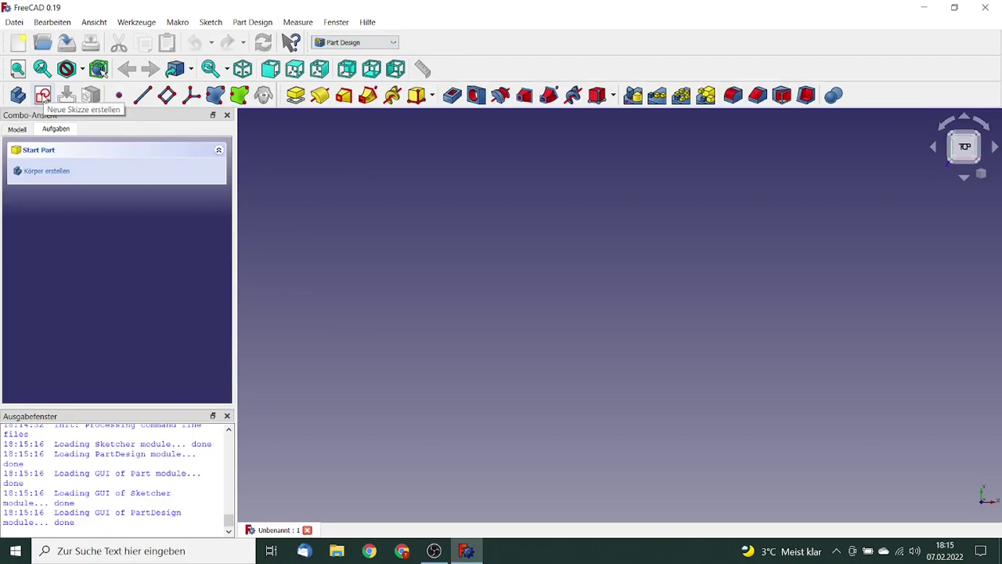
- Create a new sketch on the XY plane
left_click(17, 130)
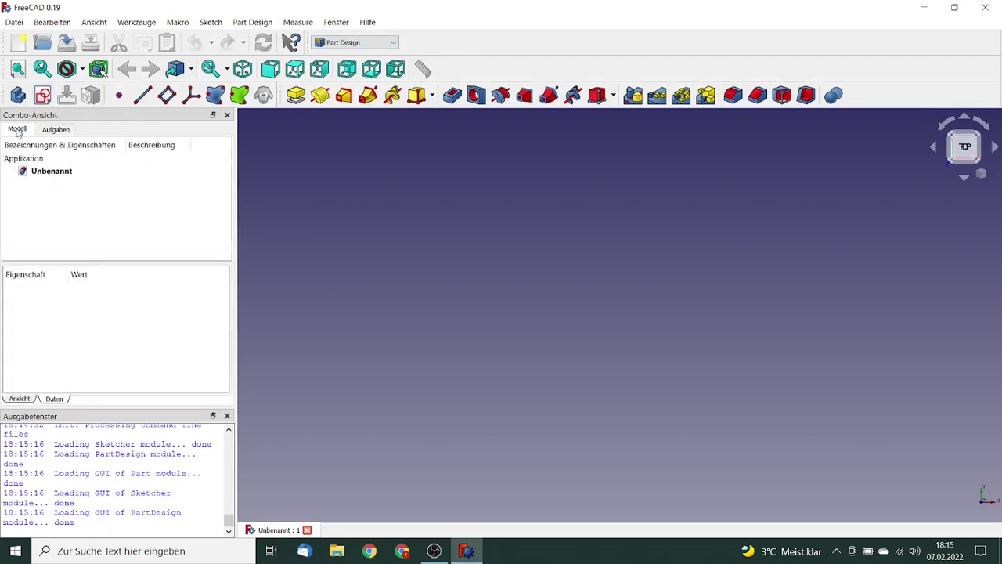
left_click(43, 95)
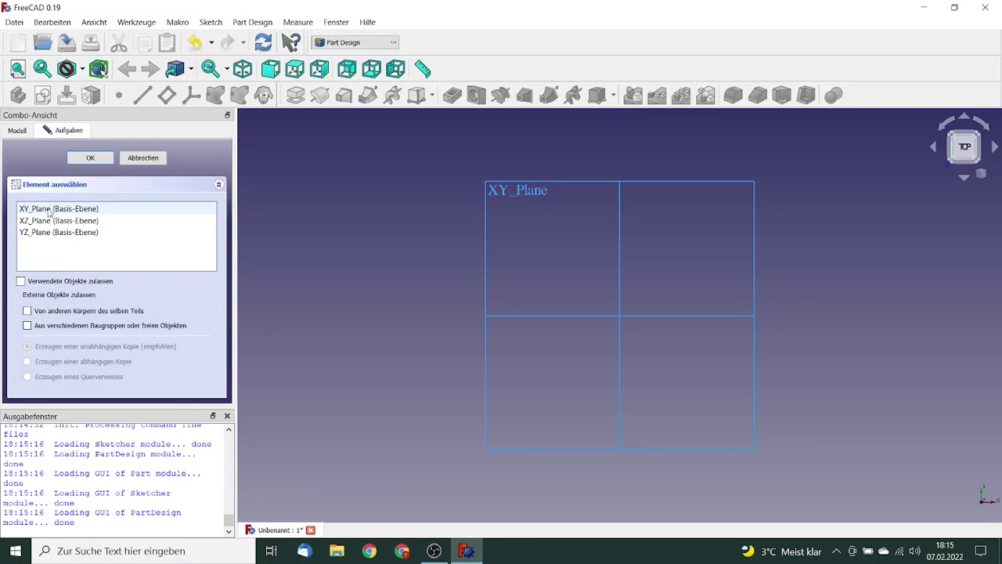
left_click(54, 210)
left_click(91, 158)
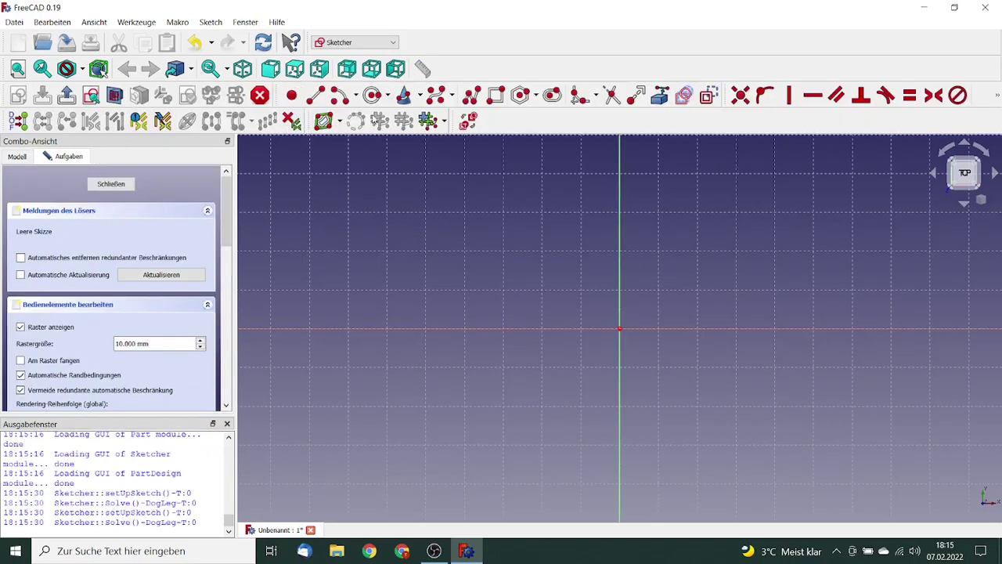
- Start a polyline at the origin with a short segment up the vertical axis, a rising slanted segment and a horizontal segment about 43 mm long
left_click(473, 96)
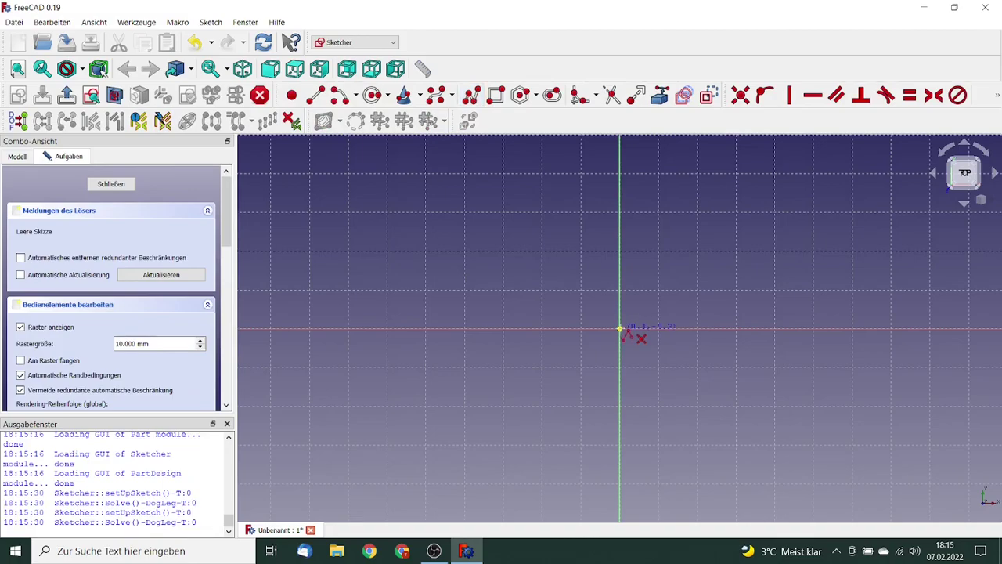
left_click(619, 328)
left_click(619, 311)
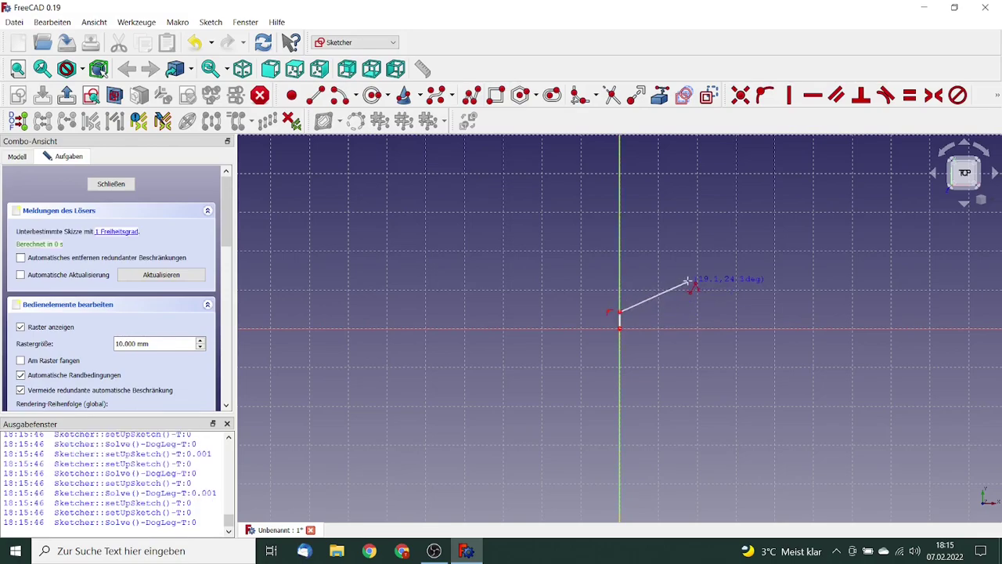
left_click(724, 290)
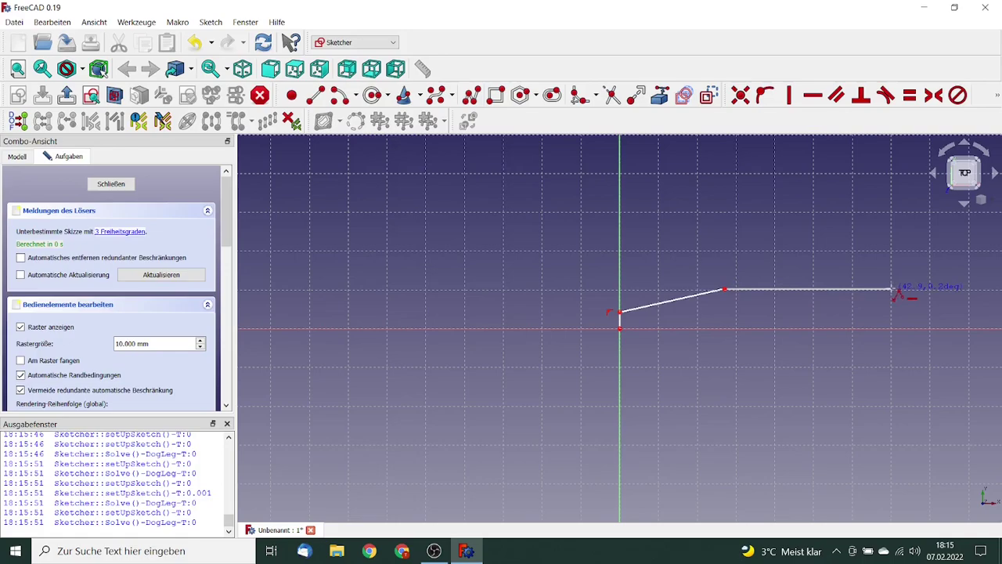
left_click(892, 290)
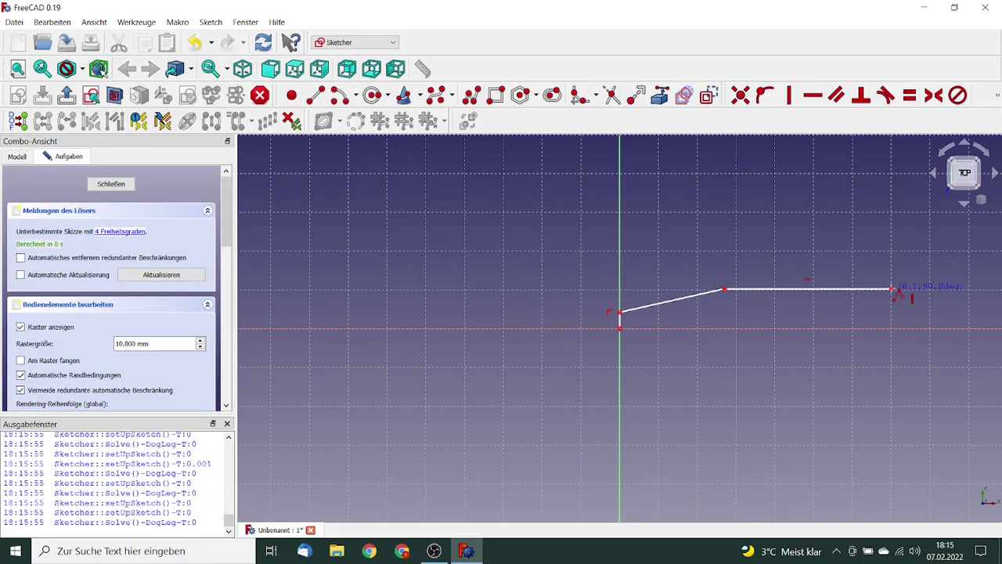
- Continue the polyline around the wide upper block: up, across past the vertical axis, down, and back horizontally towards the axis
left_click(891, 167)
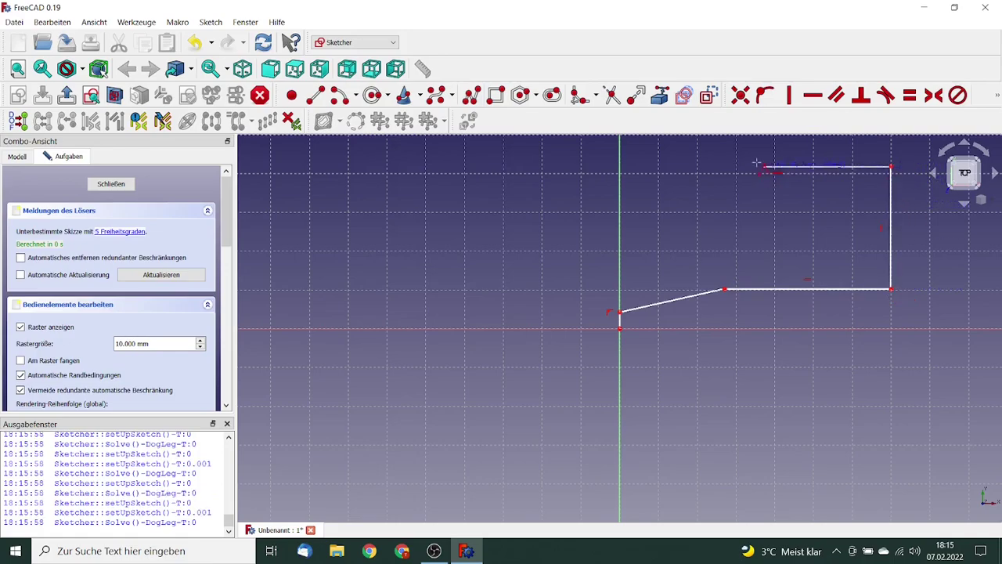
left_click(330, 168)
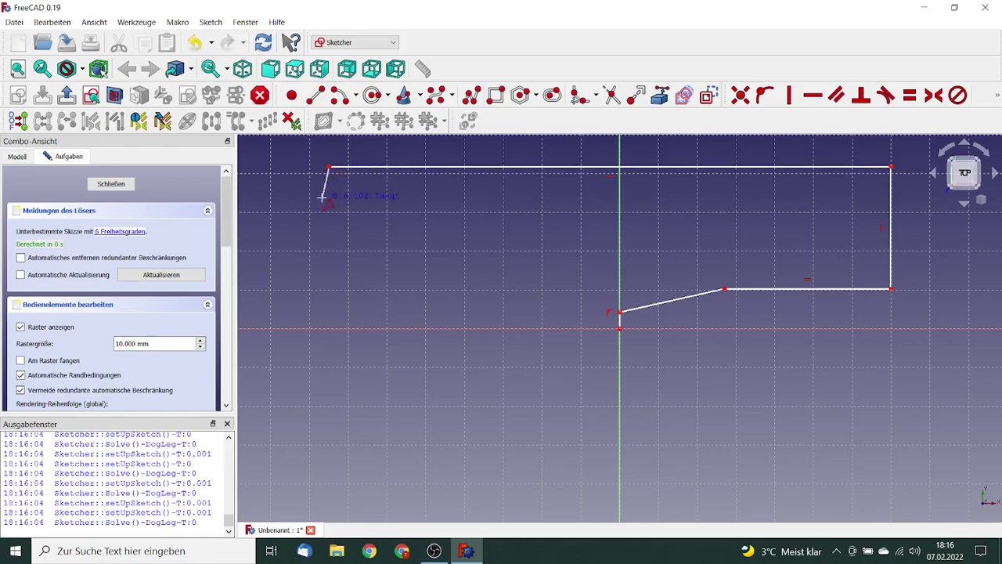
left_click(330, 291)
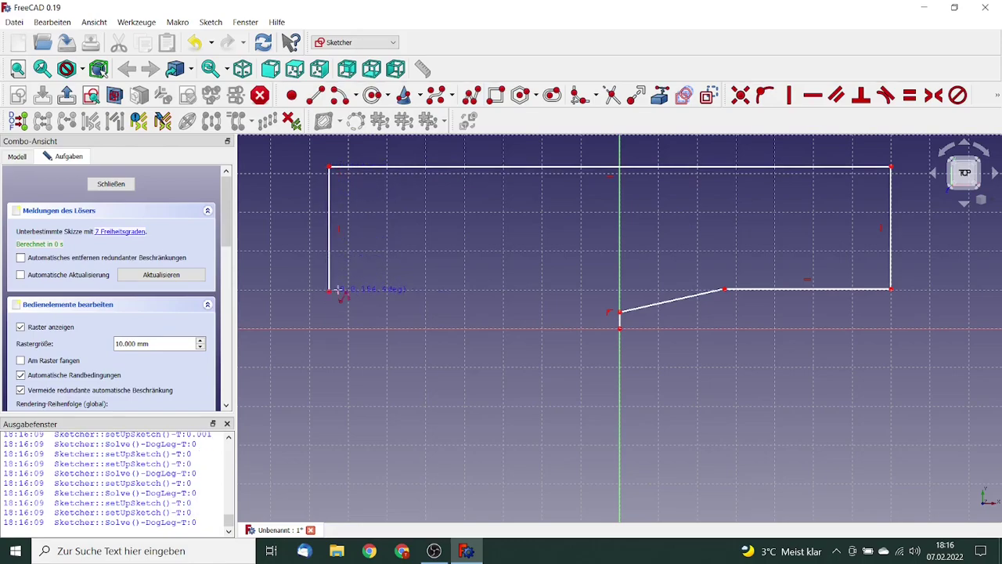
left_click(580, 291)
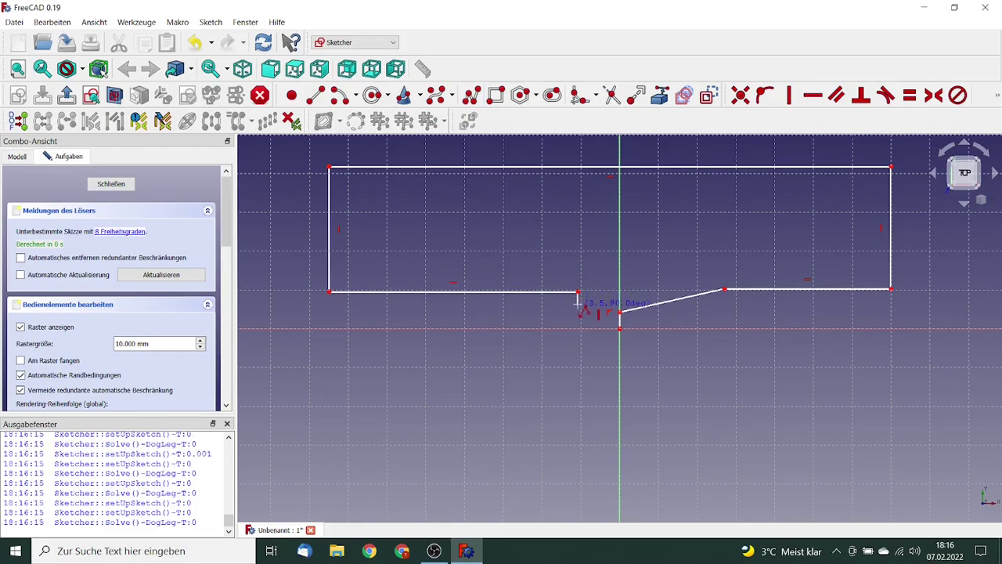
- Continue the polyline with a short downward segment and a small notch about 4 mm deep and 2 mm high, extending away from the vertical axis
left_click(578, 302)
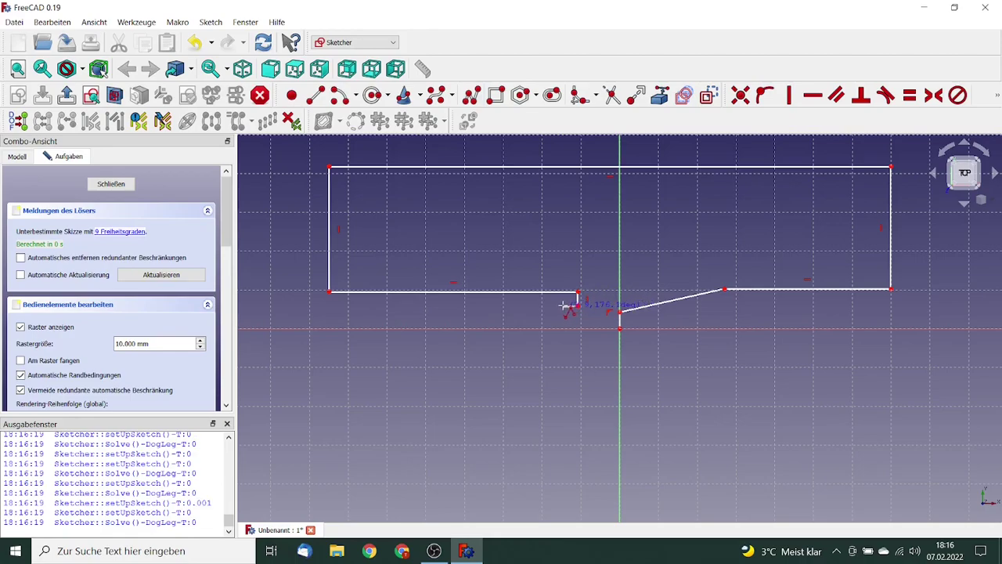
left_click(564, 307)
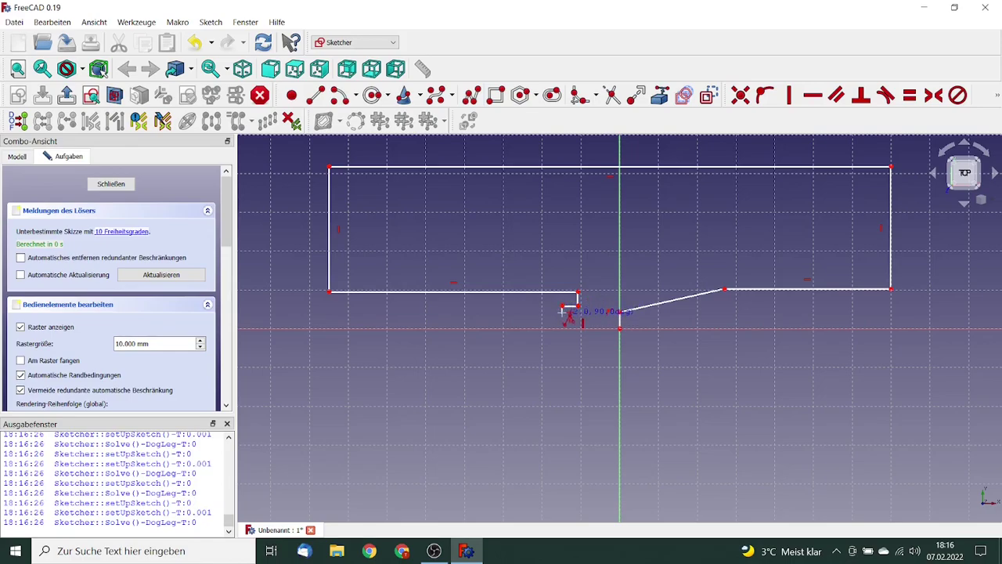
left_click(563, 314)
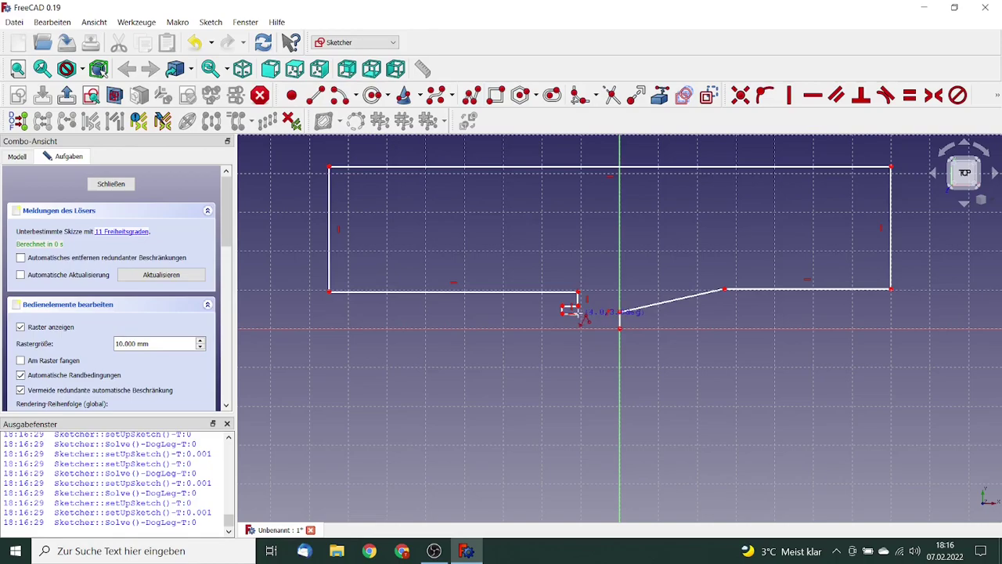
left_click(578, 315)
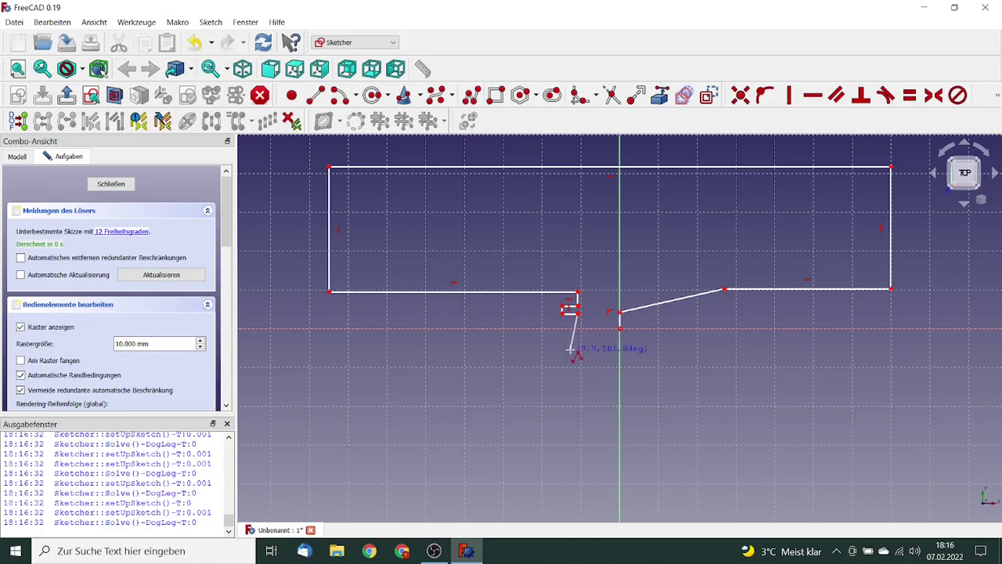
- Draw the lower block of the polyline from the notch down, across and up to the horizontal axis, closing the profile at the origin
left_click(578, 436)
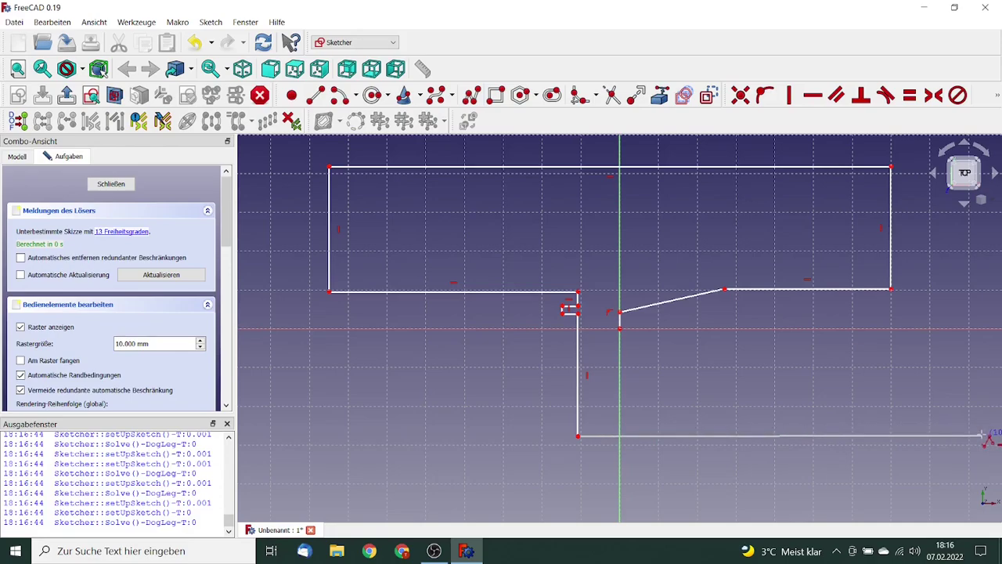
left_click(983, 437)
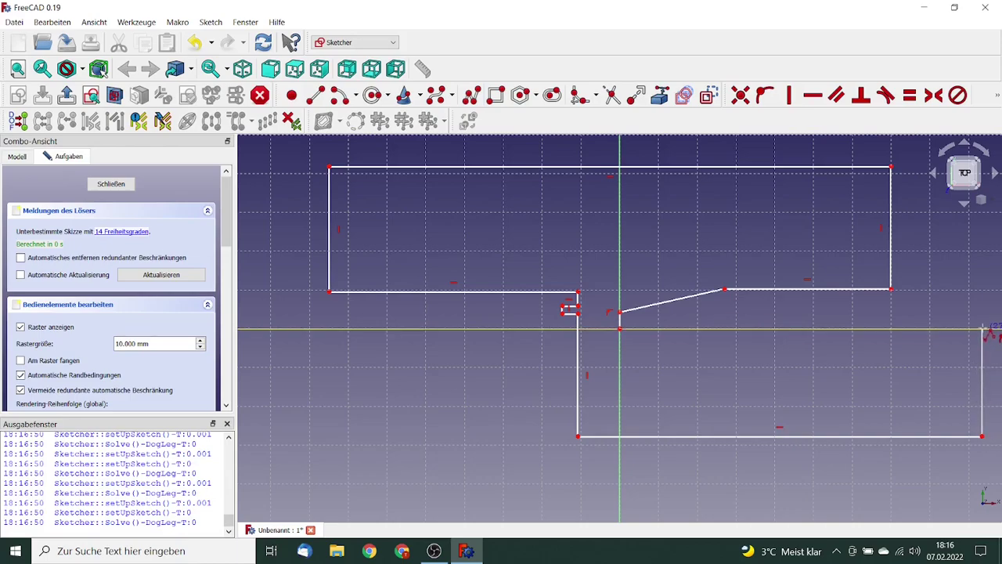
left_click(983, 329)
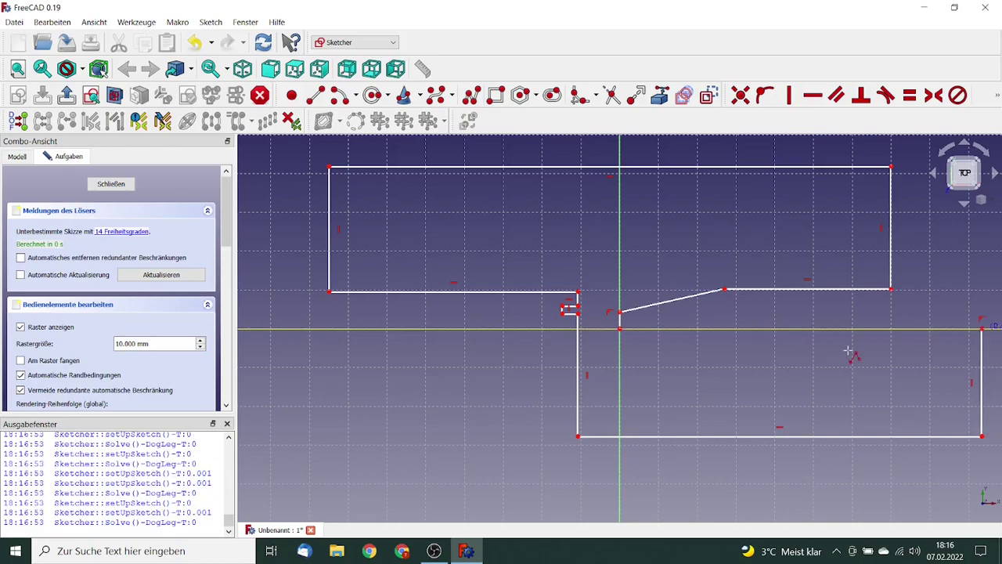
left_click(619, 328)
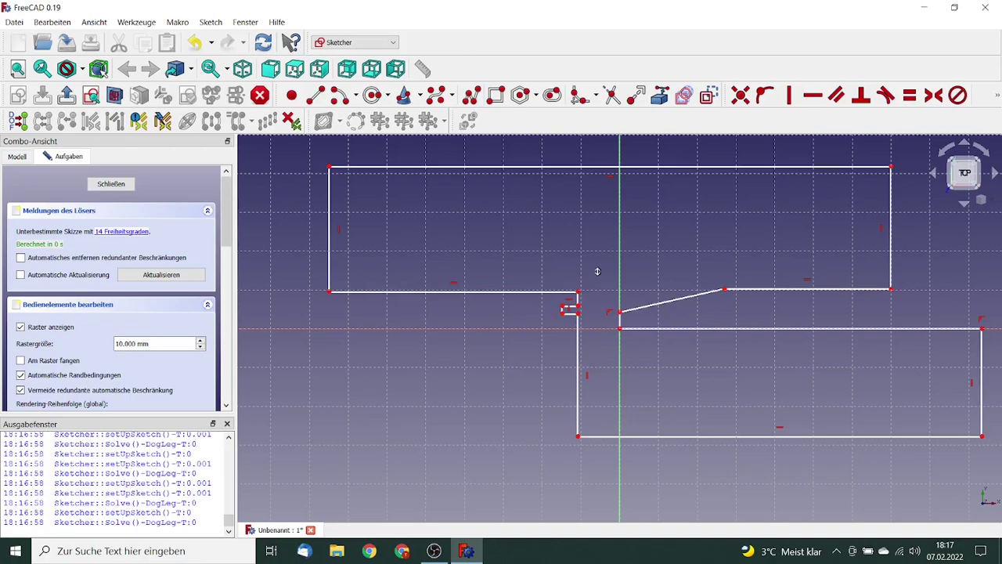
- Add a vertical distance constraint of 1 mm between the two inner corners of the small notch
scroll(593, 281, "up", 2)
scroll(564, 274, "up", 4)
scroll(538, 298, "up", 2)
middle_click_drag(440, 299, 548, 278)
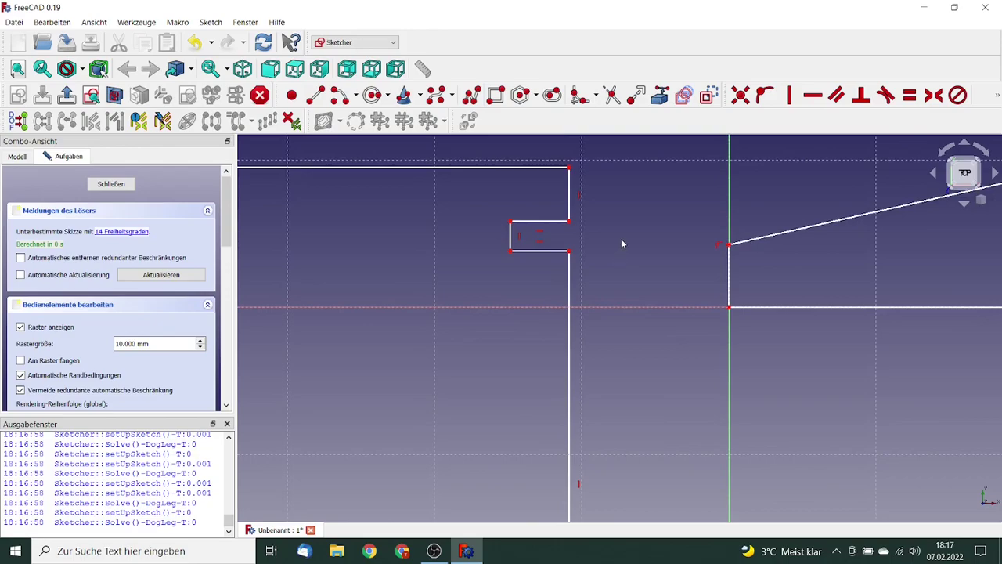
left_click(510, 251)
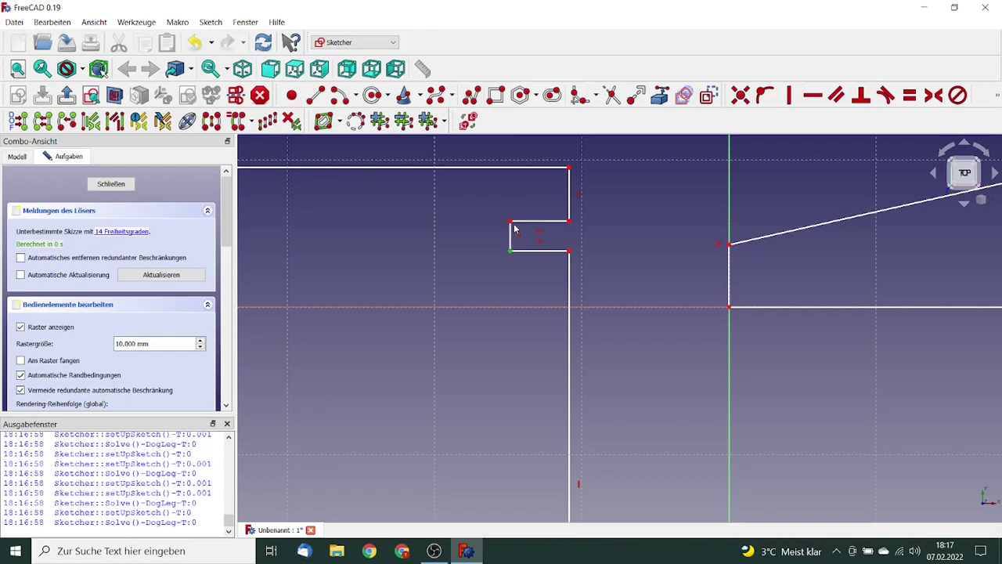
left_click(509, 223)
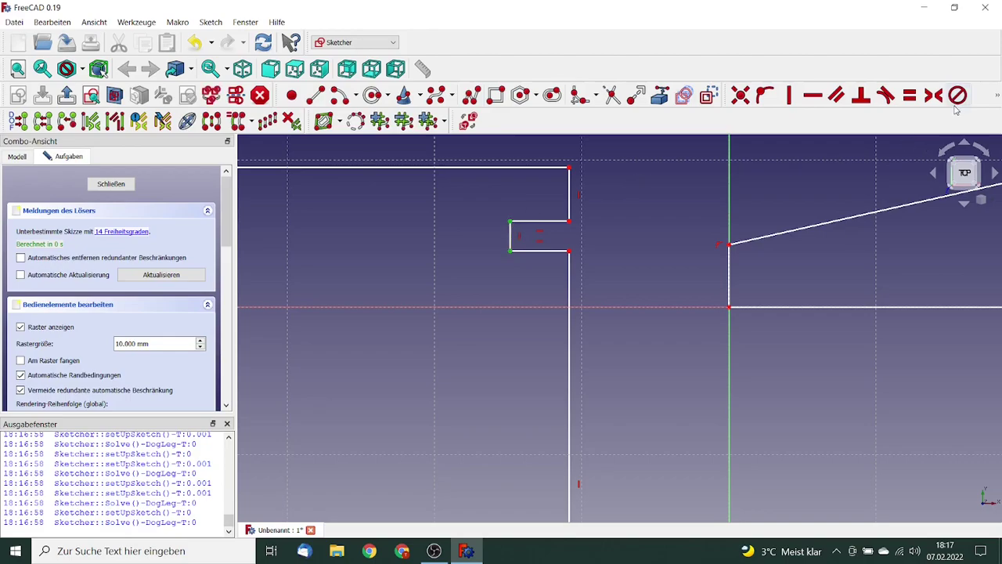
left_click(997, 96)
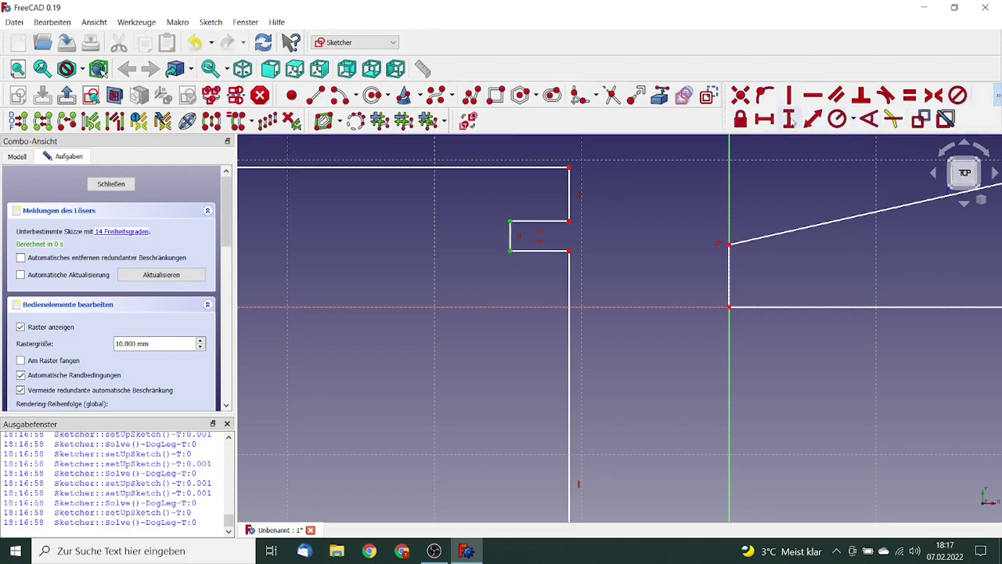
left_click(789, 119)
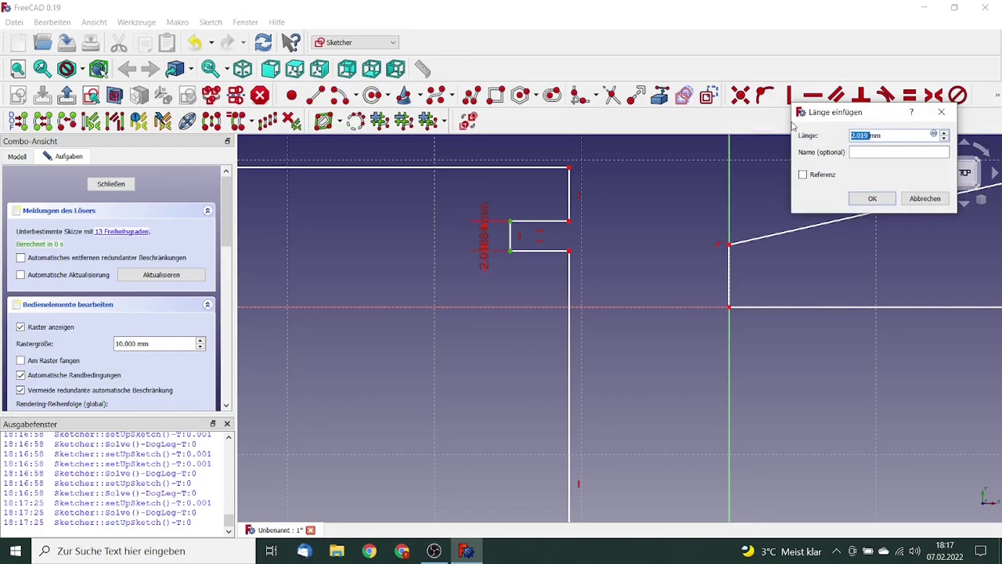
type("2")
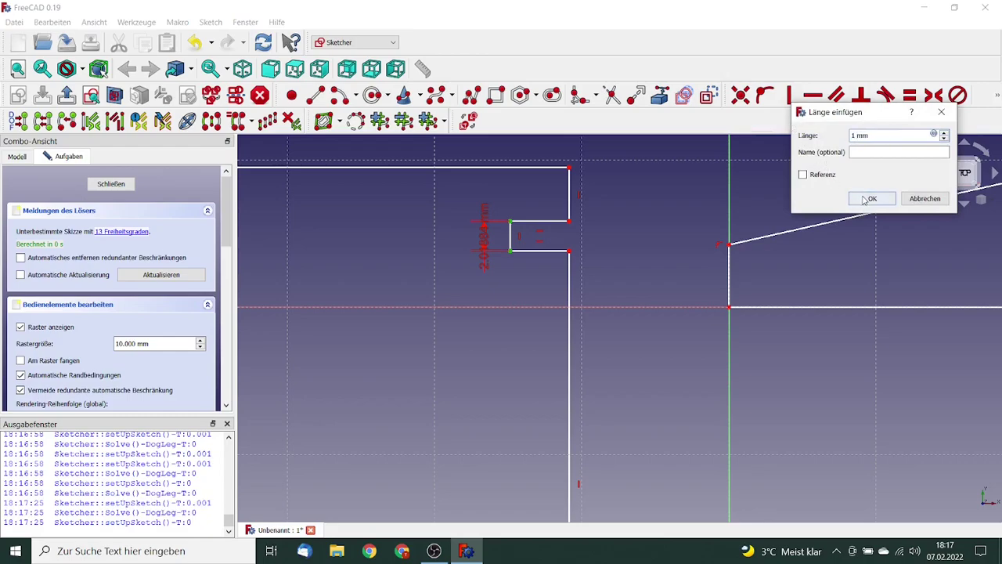
left_click(865, 200)
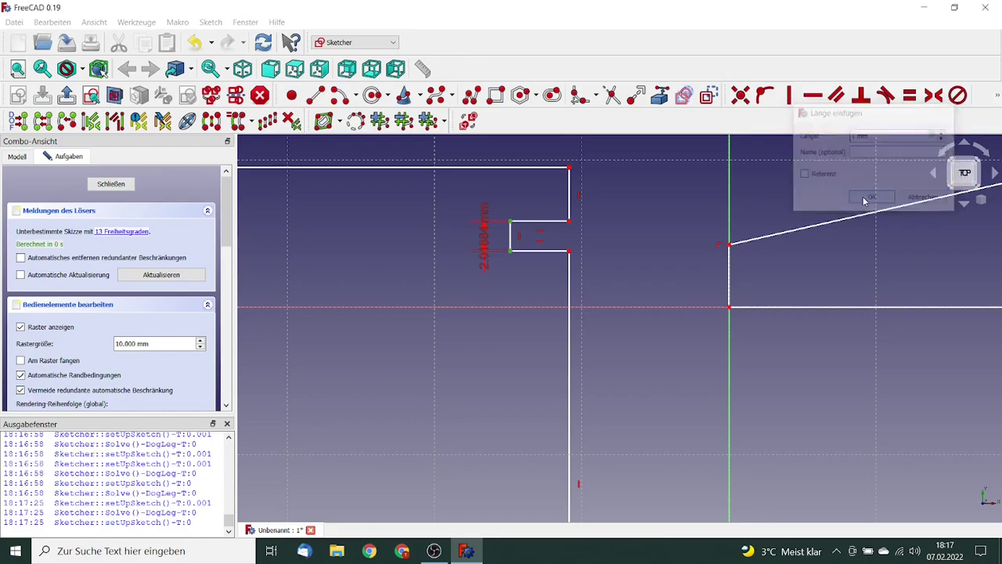
- Constrain the notch's lower opening corner to lie on the horizontal axis
left_click(569, 248)
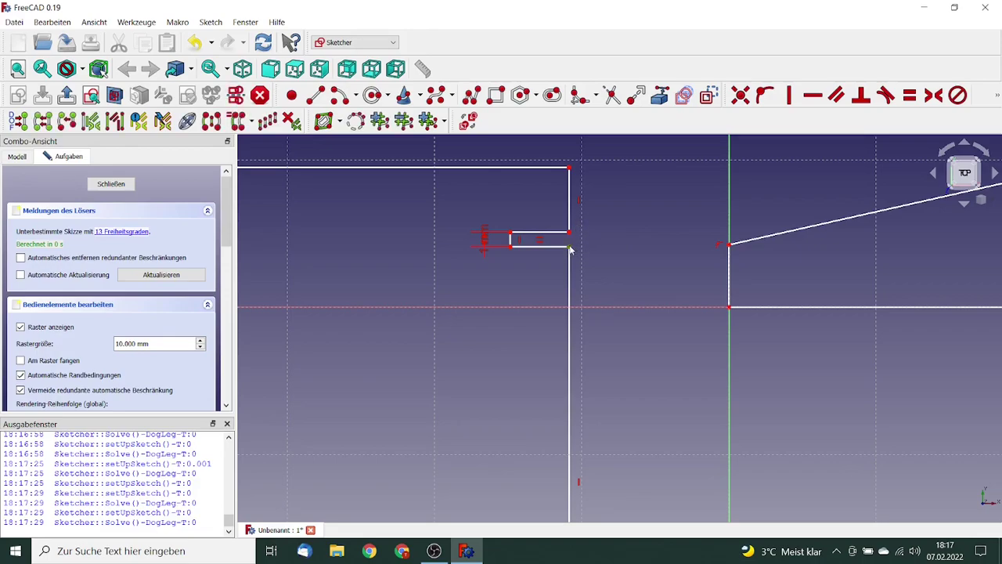
left_click(597, 305)
left_click(765, 94)
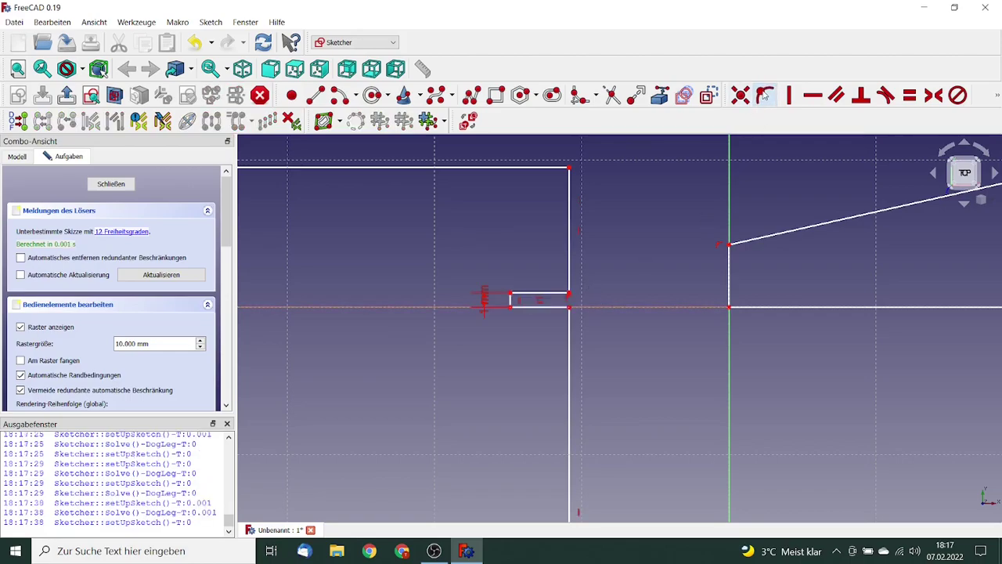
- Set the vertical distance between the notch's lower opening corner and the upper block's corner above it to 7 mm
left_click(569, 306)
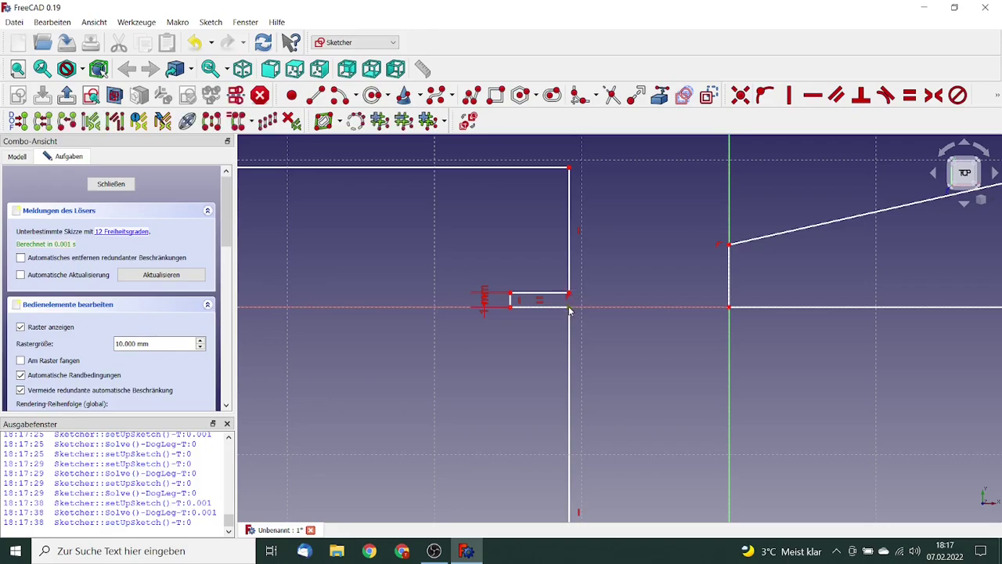
left_click(569, 168)
left_click(998, 95)
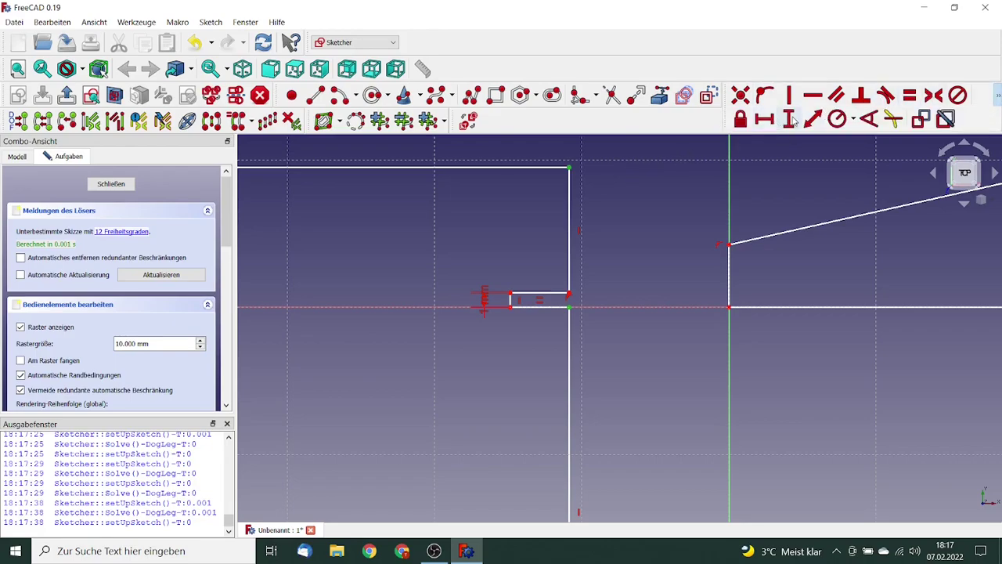
left_click(791, 119)
type("7")
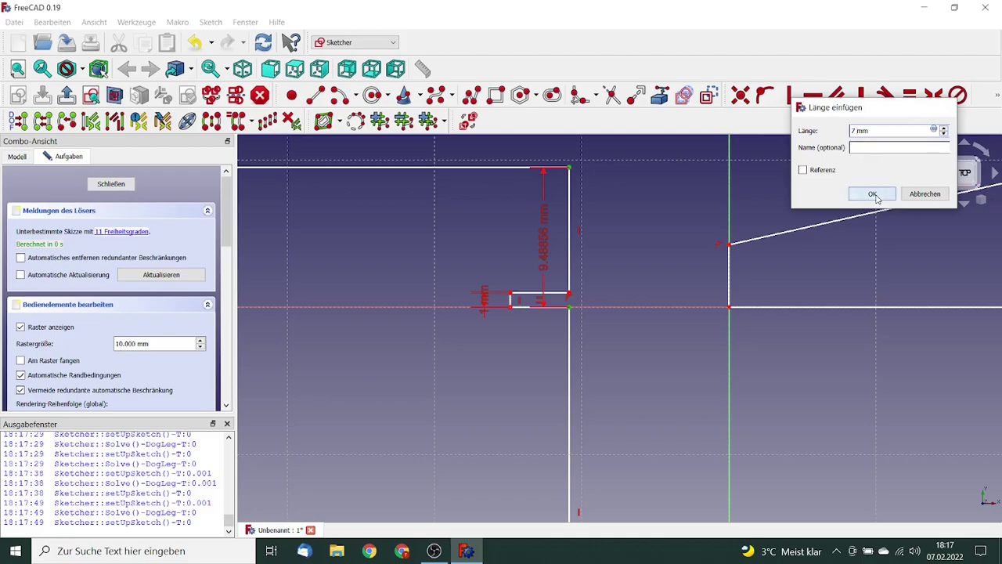
left_click(873, 194)
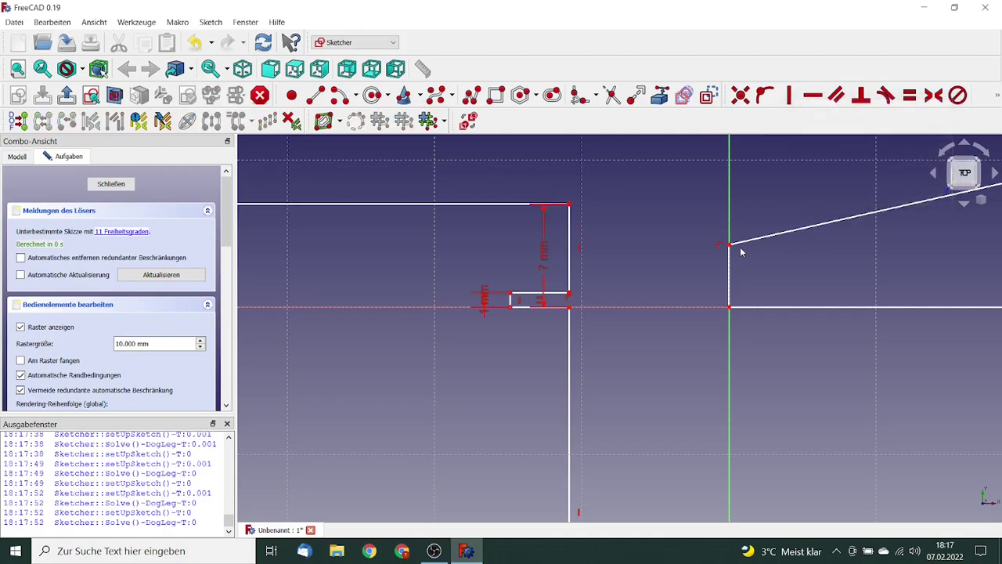
- Set the horizontal distance between the notch's lower inner corner and its lower opening corner to 6 mm
left_click(510, 307)
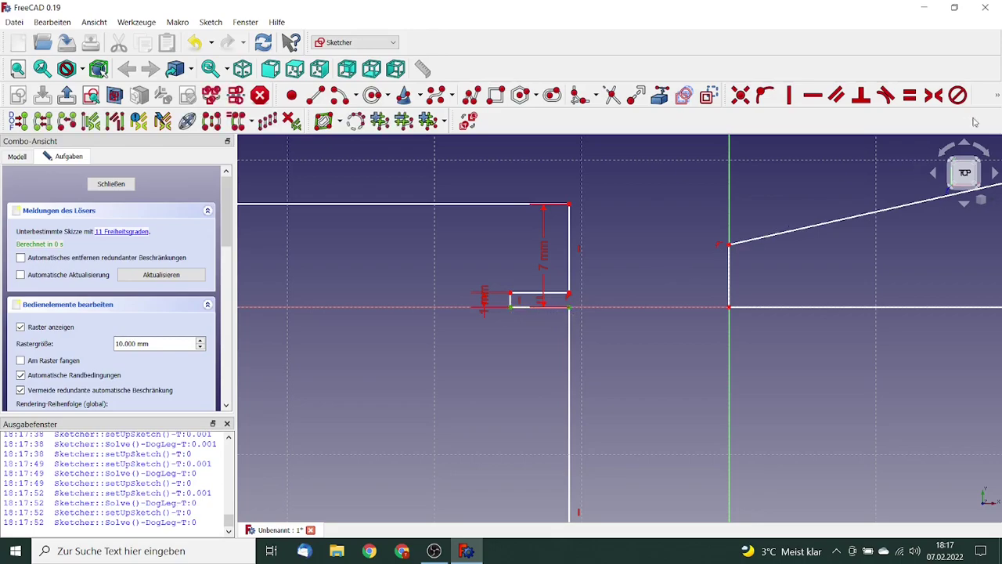
left_click(997, 95)
left_click(811, 119)
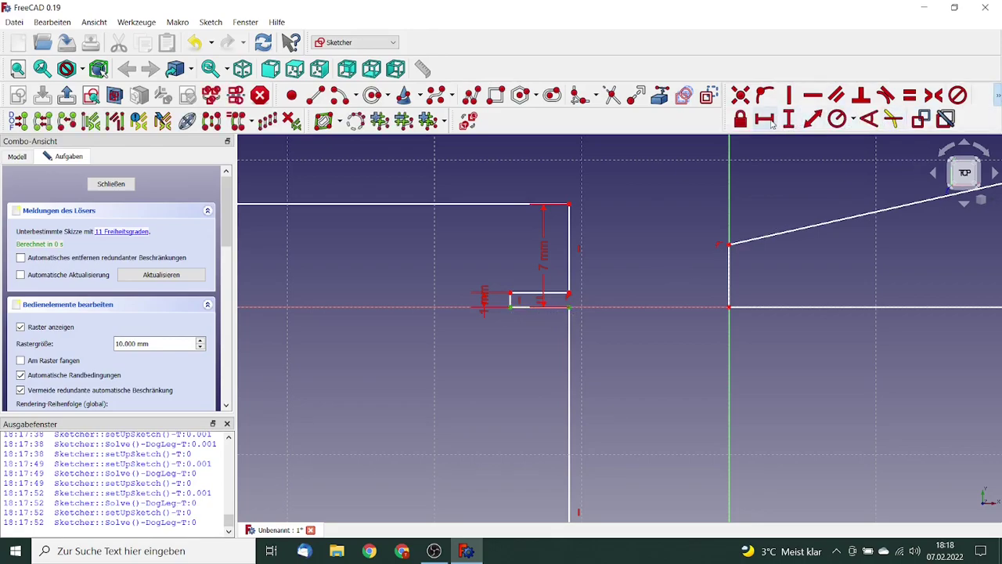
type("6")
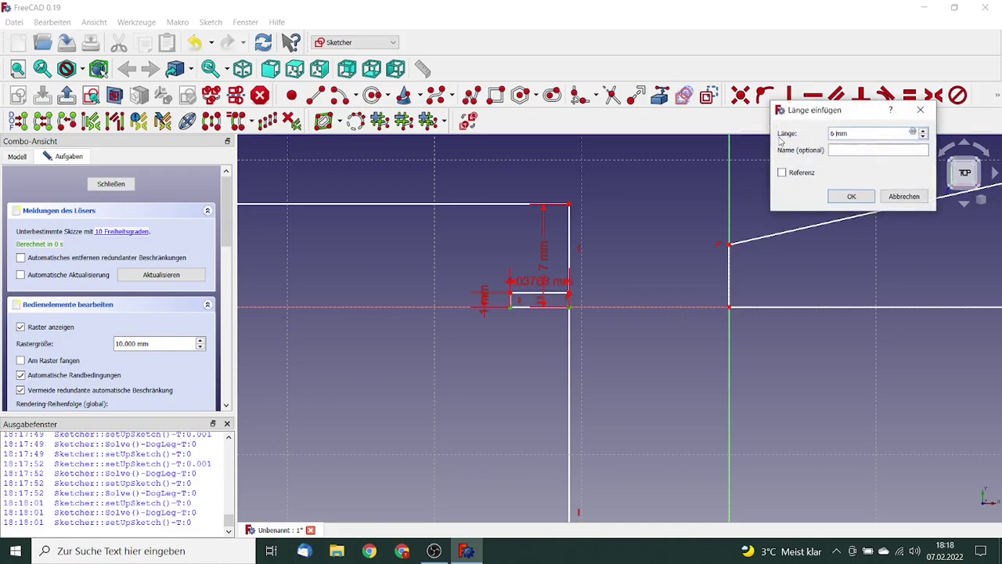
left_click(836, 196)
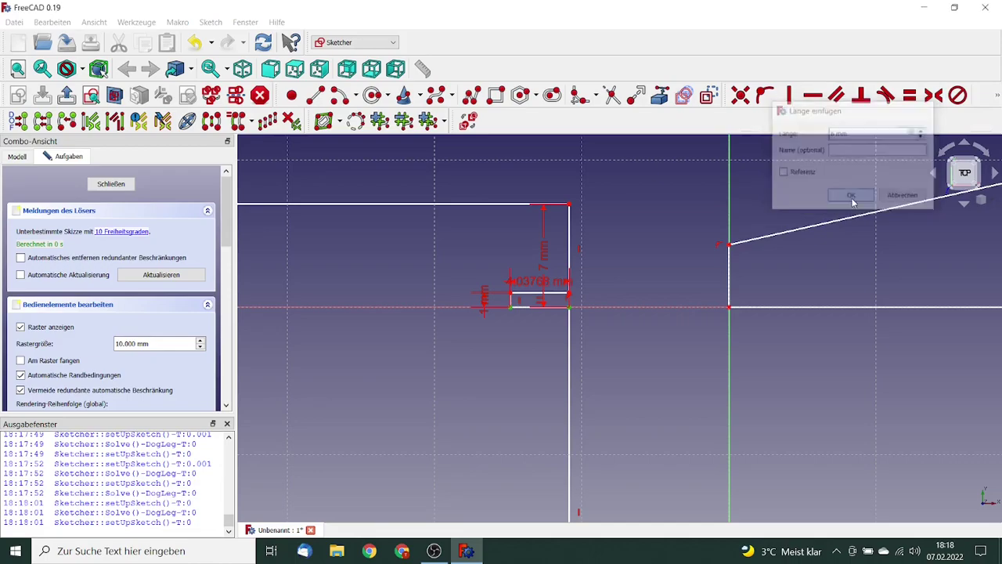
- Constrain the vertical distance between the origin and the sloped edge's lower end on the vertical axis to 1 mm
left_click(729, 245)
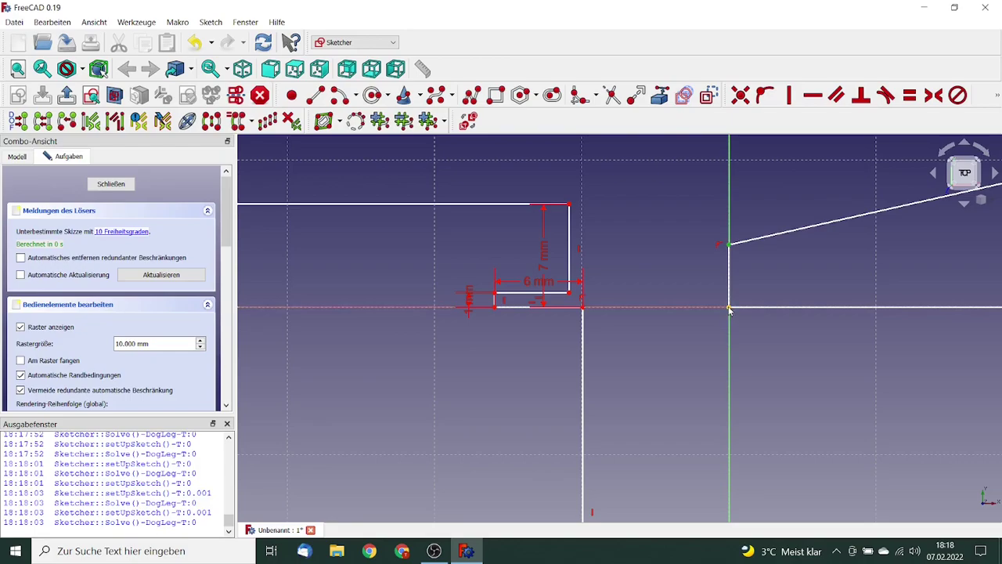
left_click(998, 94)
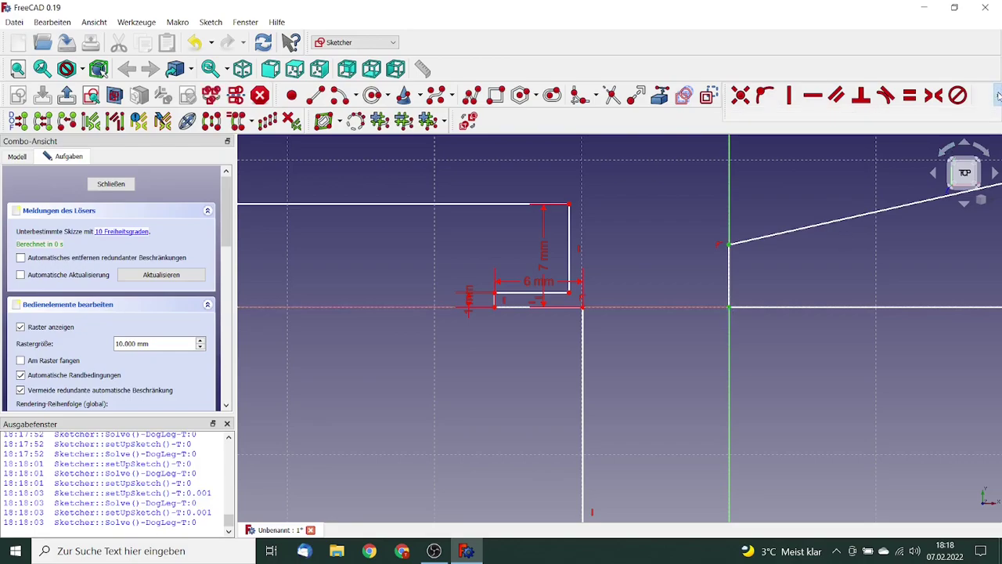
left_click(788, 119)
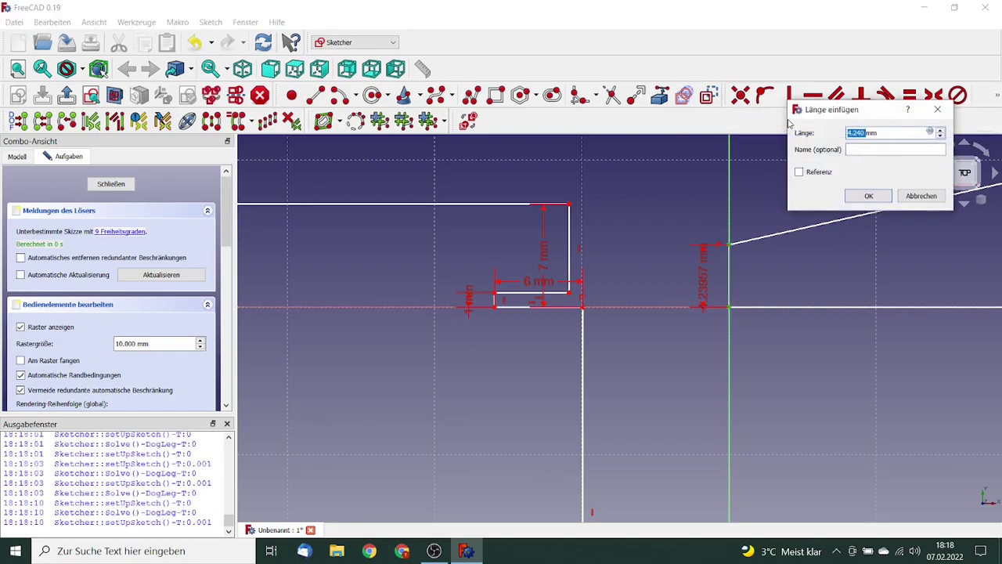
type("1")
left_click(874, 197)
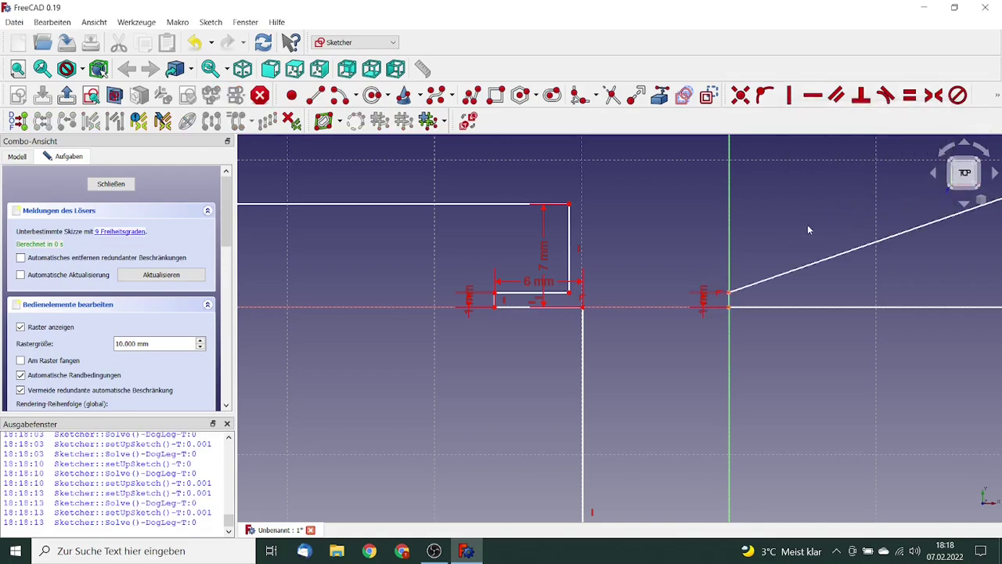
- Constrain the vertical distance between the origin and the sloped edge's upper end to 7 mm
scroll(811, 220, "down", 3)
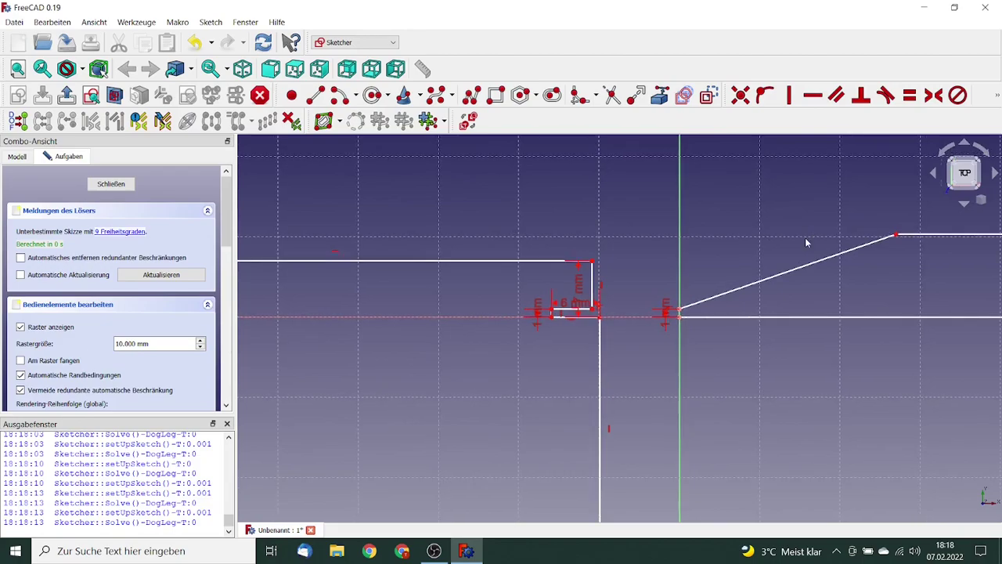
left_click(895, 236)
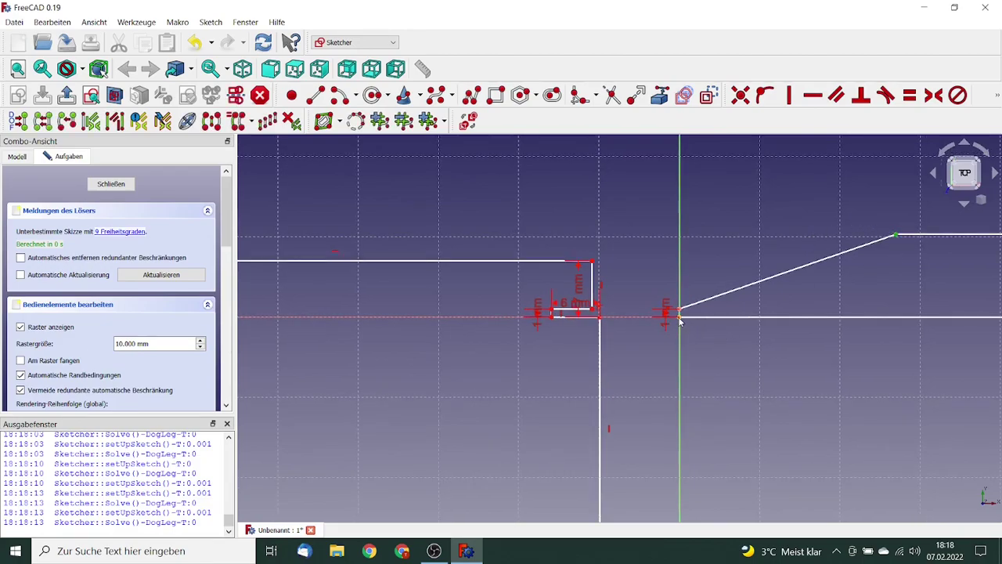
left_click(997, 95)
left_click(789, 119)
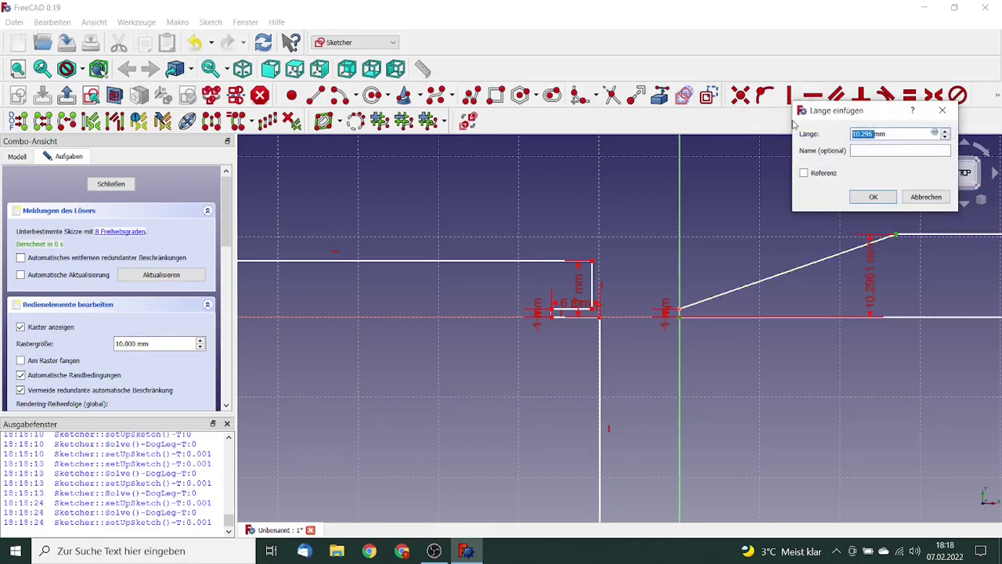
type("7")
left_click(873, 197)
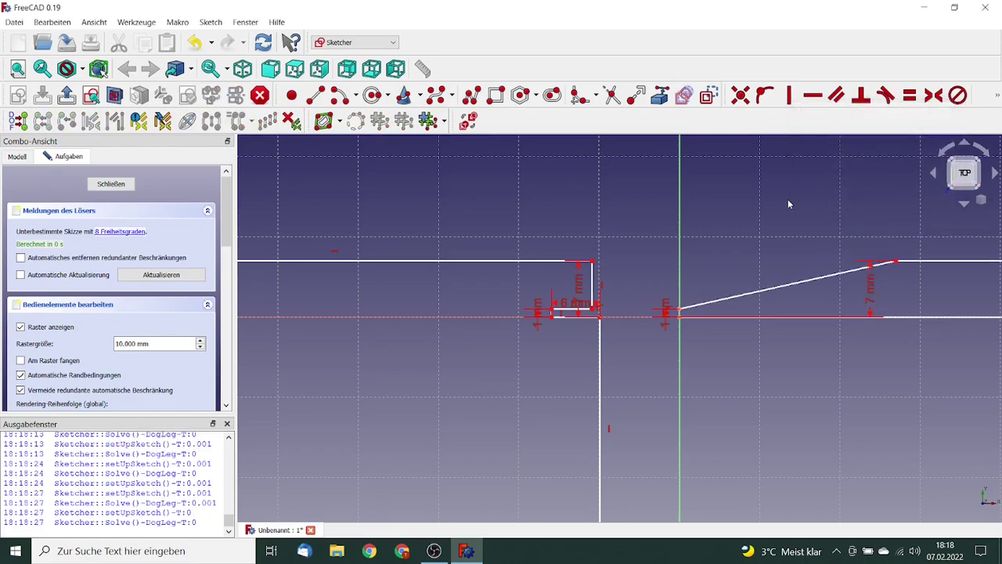
- Set the horizontal distance between the notch's lower opening corner and the origin to 10 mm
left_click(600, 318)
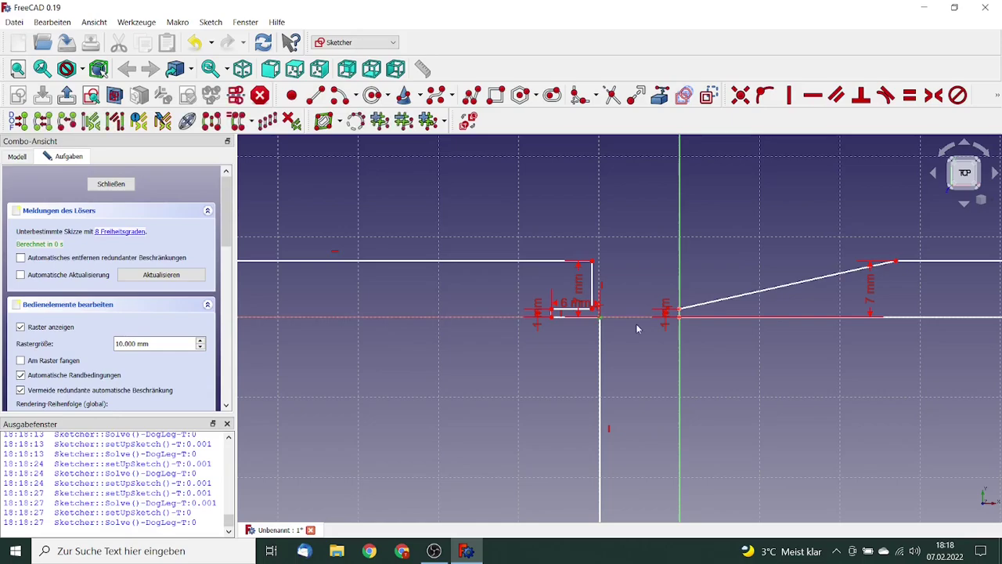
left_click(679, 318)
left_click(998, 95)
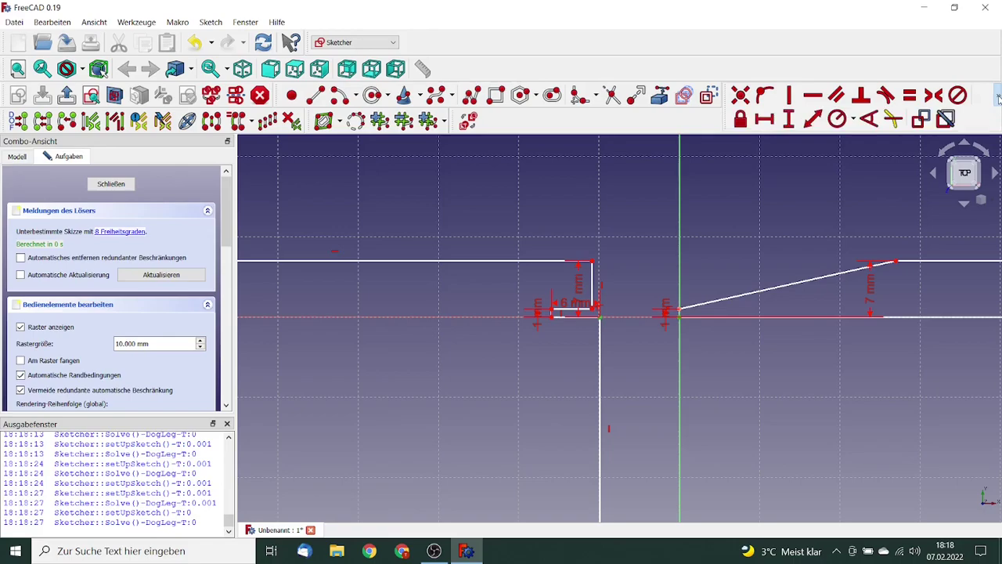
left_click(765, 122)
type("10")
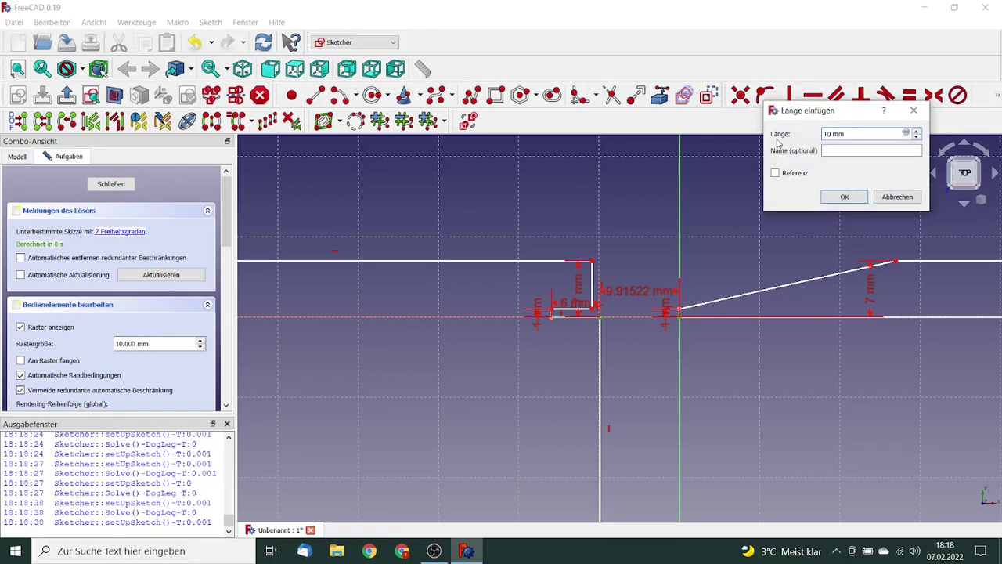
left_click(845, 198)
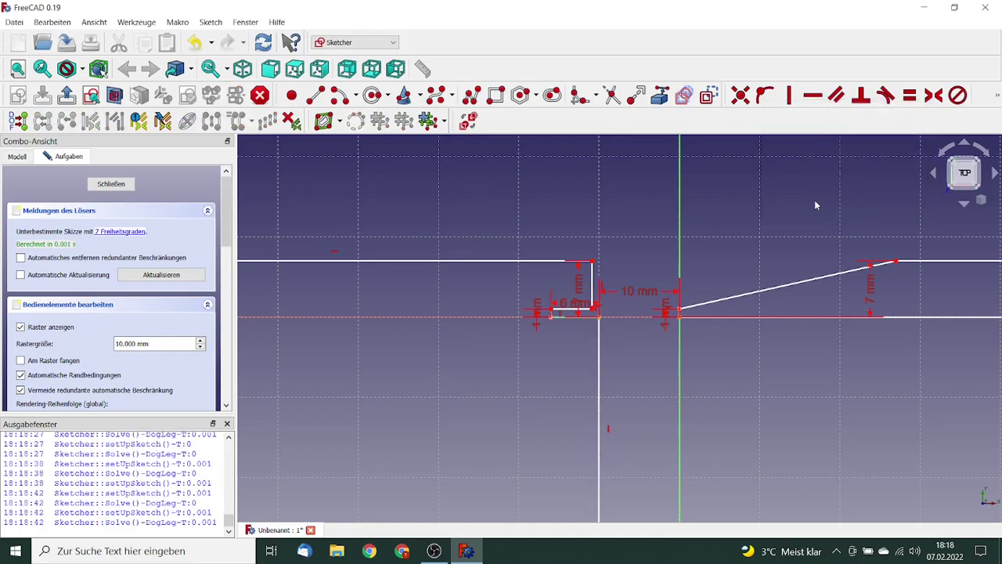
- Apply an equal-length constraint to the notch's upper and lower horizontal edges
scroll(619, 327, "up", 5)
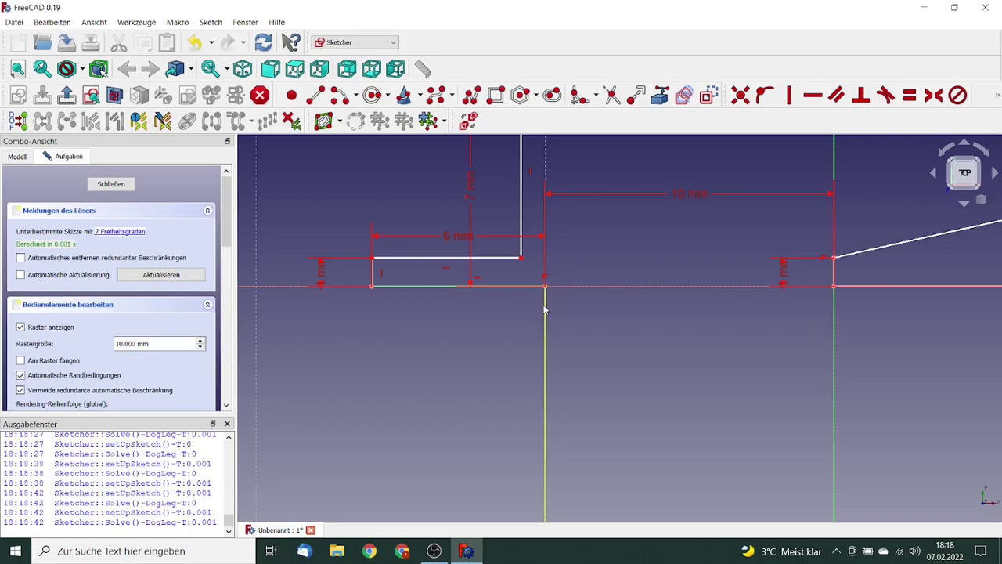
left_click(504, 259)
left_click(428, 288)
left_click(910, 97)
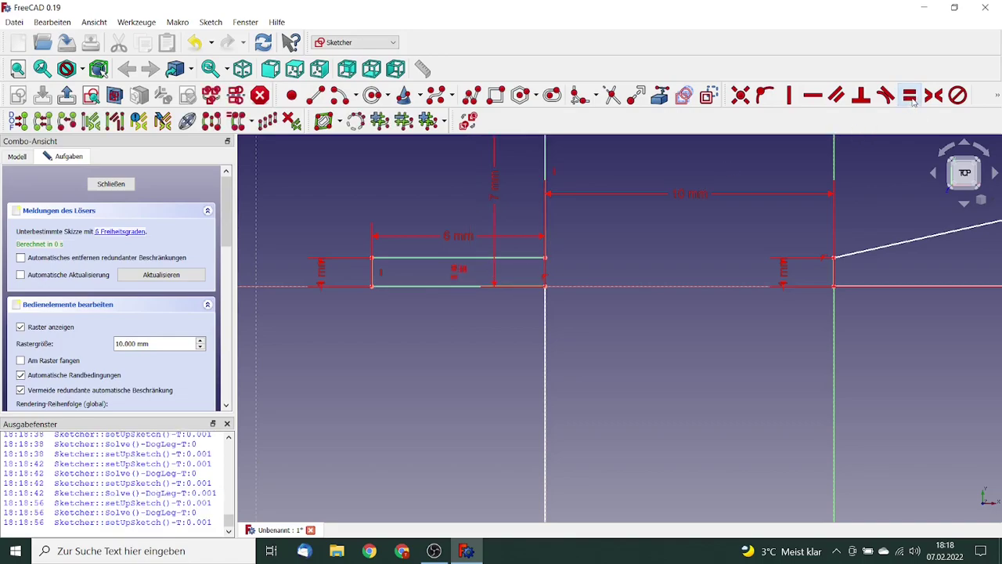
- Set the vertical distance between the notch's lower opening corner and the lower block's bottom corner beneath it to 32 mm
scroll(698, 162, "down", 3)
scroll(682, 191, "down", 2)
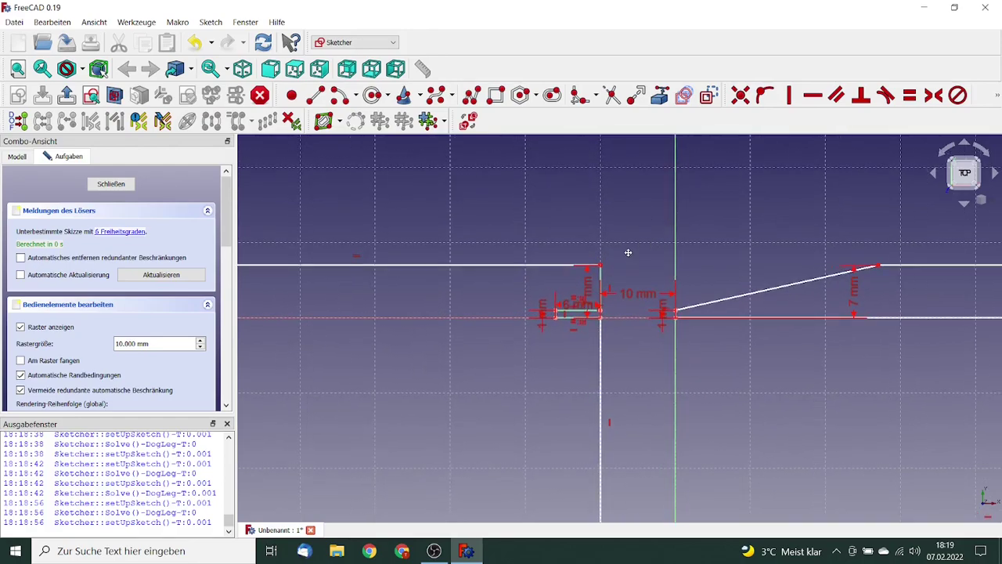
middle_click_drag(628, 252, 626, 177)
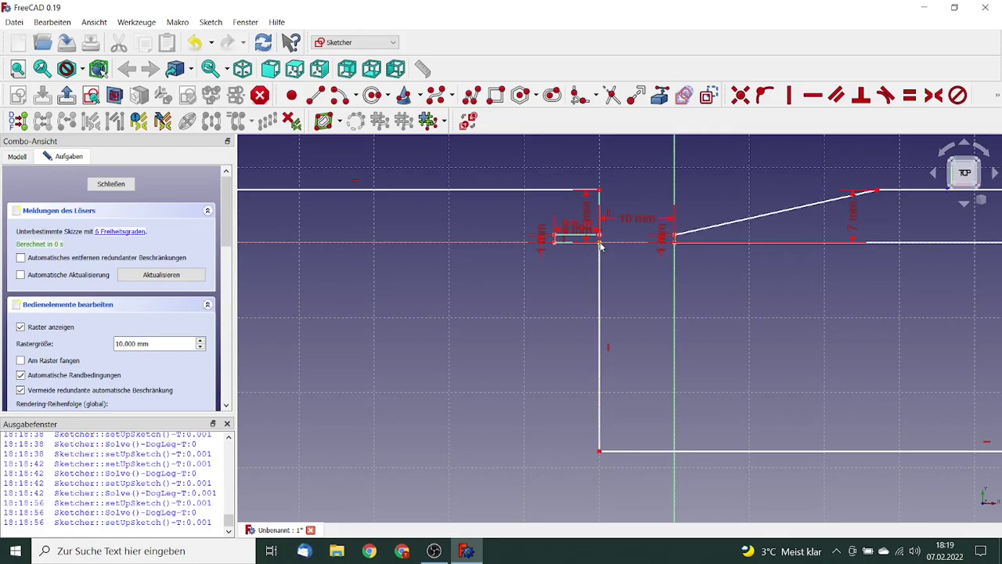
left_click(600, 247)
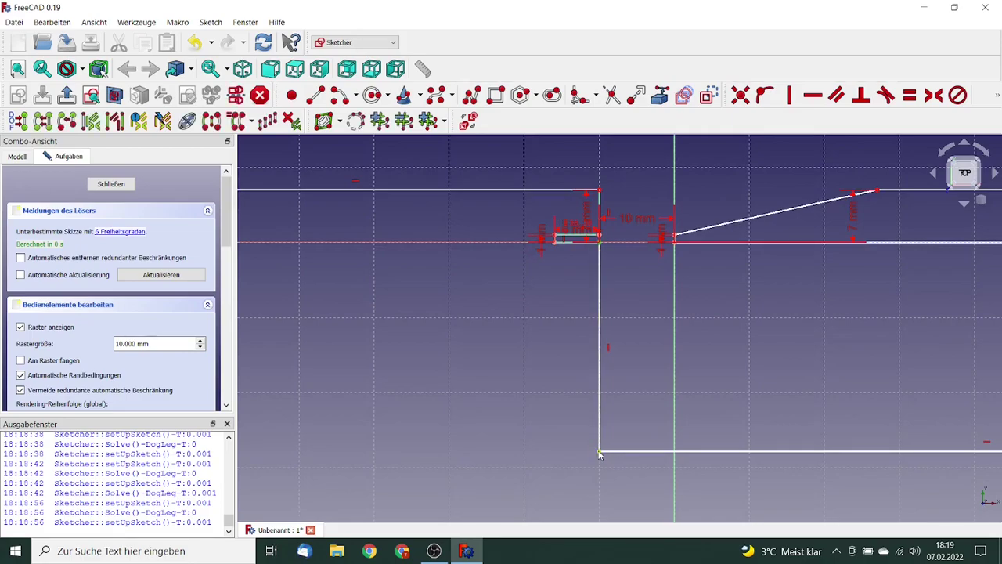
left_click(997, 95)
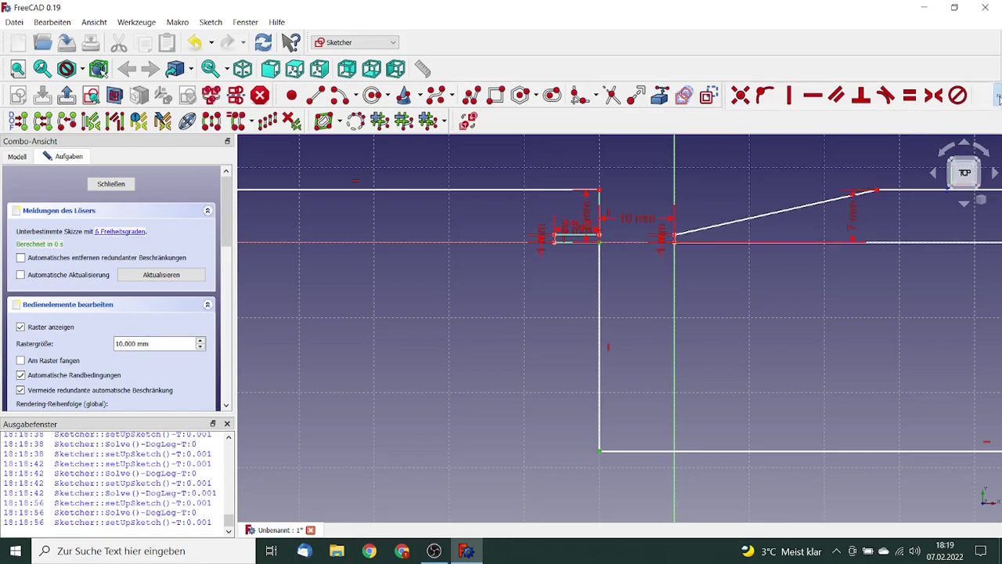
left_click(789, 124)
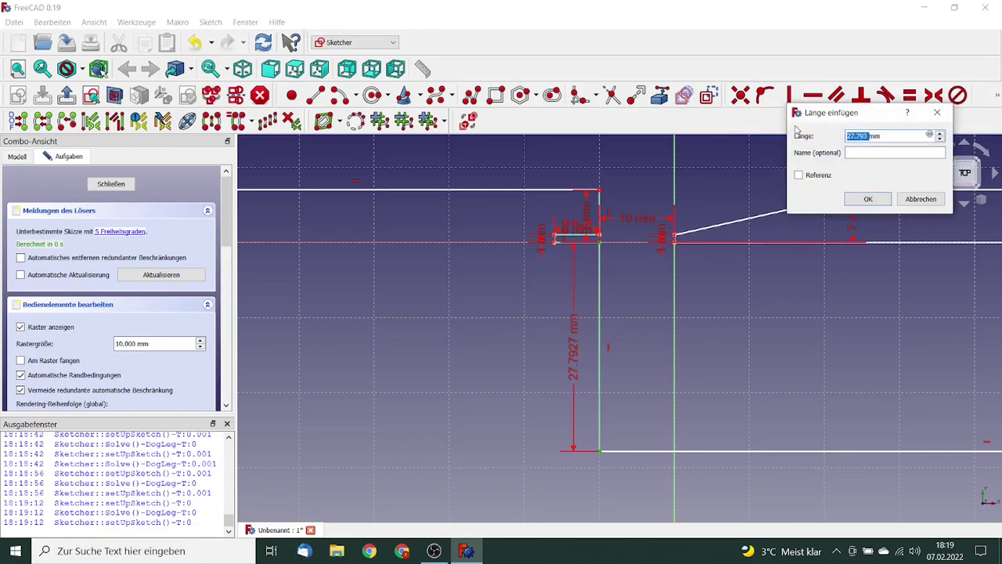
type("32")
left_click(867, 200)
- Set the horizontal distance between the lower block's two bottom corners to 325 mm
scroll(764, 299, "down", 3)
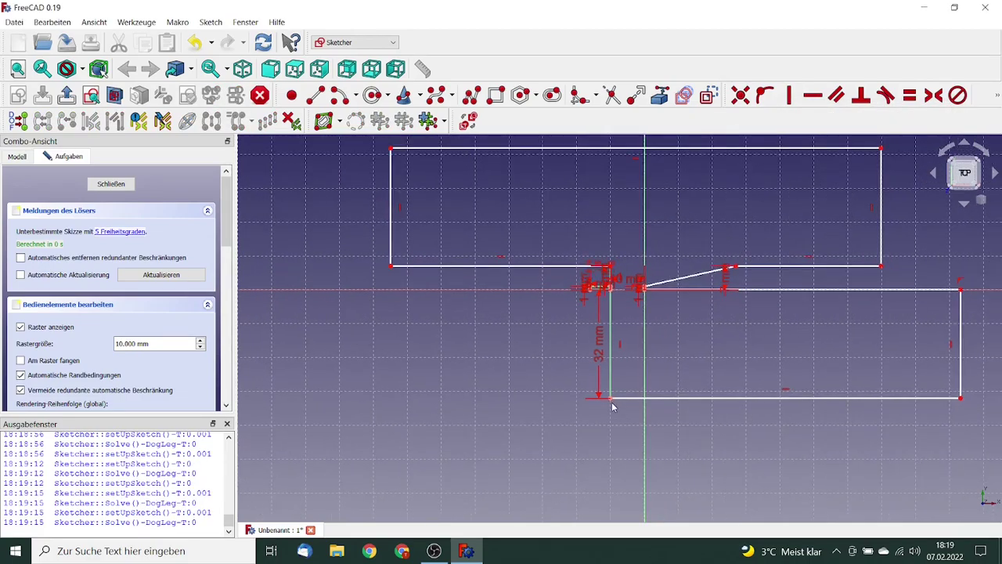
left_click(611, 398)
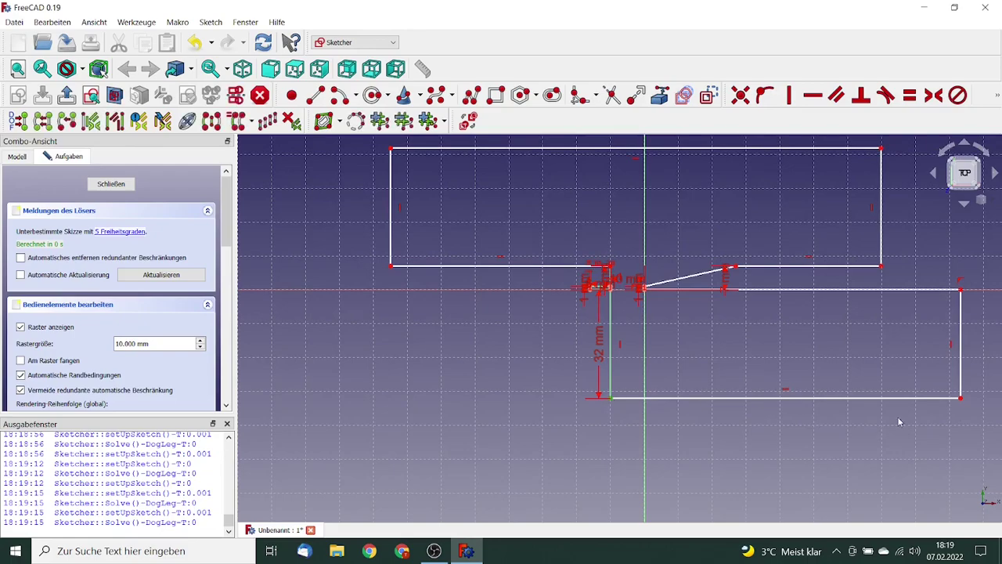
left_click(961, 400)
left_click(998, 94)
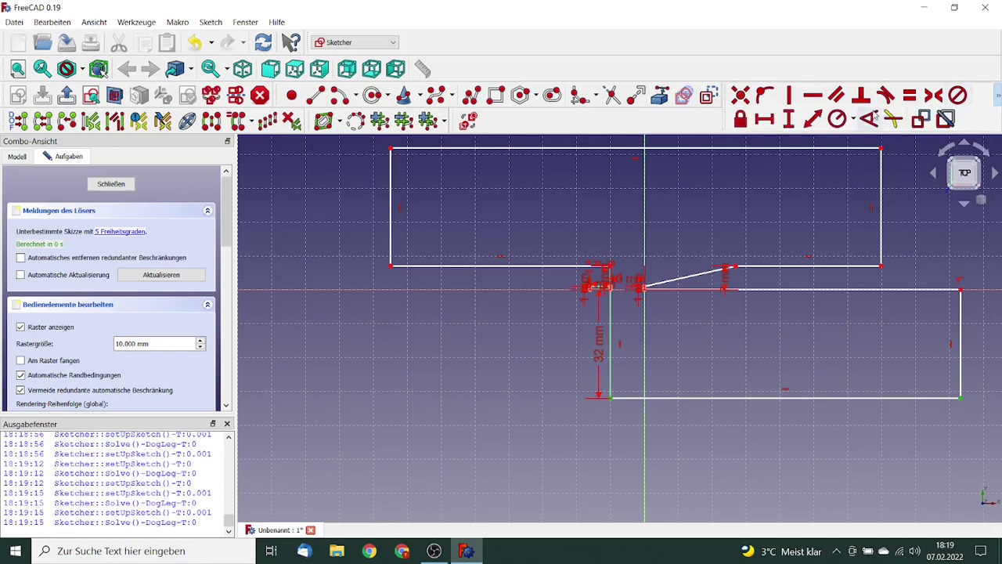
left_click(765, 119)
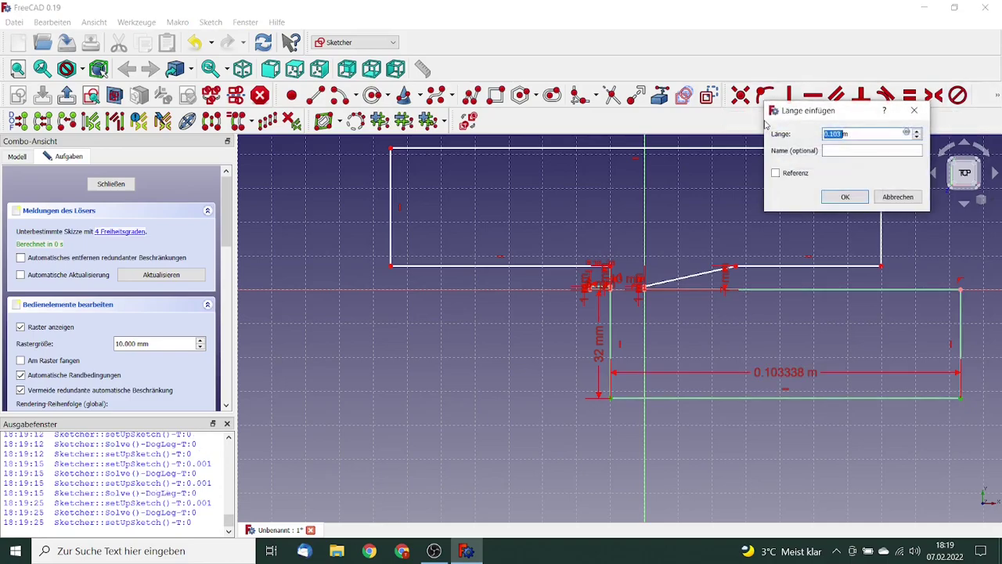
key("ctrl+a")
type("3")
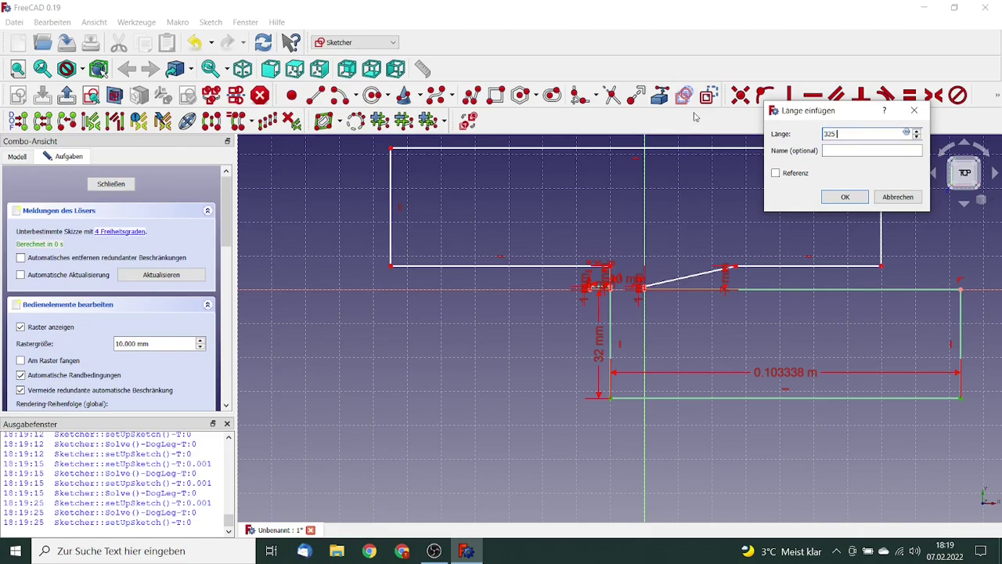
left_click(843, 196)
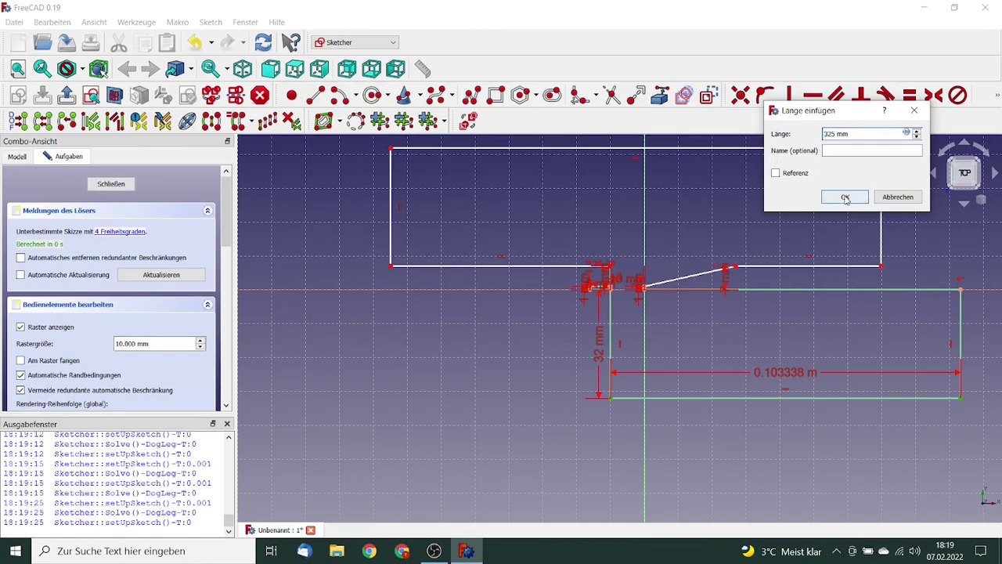
- Delete the notch's upper horizontal edge and the short vertical edge connecting it to the upper block
scroll(601, 223, "up", 5)
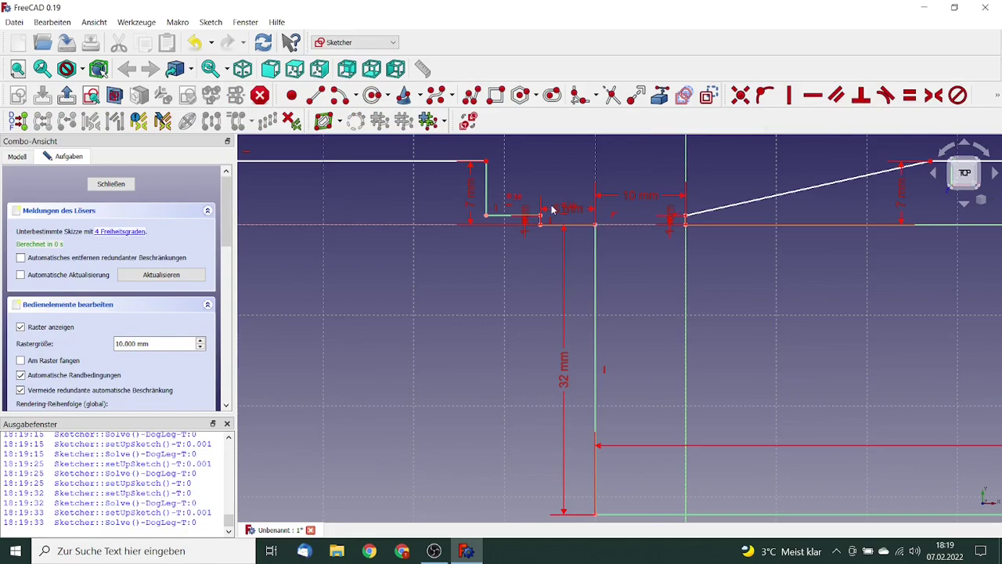
mouse_move(489, 200)
left_mouse_down()
mouse_move(487, 164)
mouse_move(559, 164)
mouse_move(541, 167)
left_mouse_up()
left_click(487, 184)
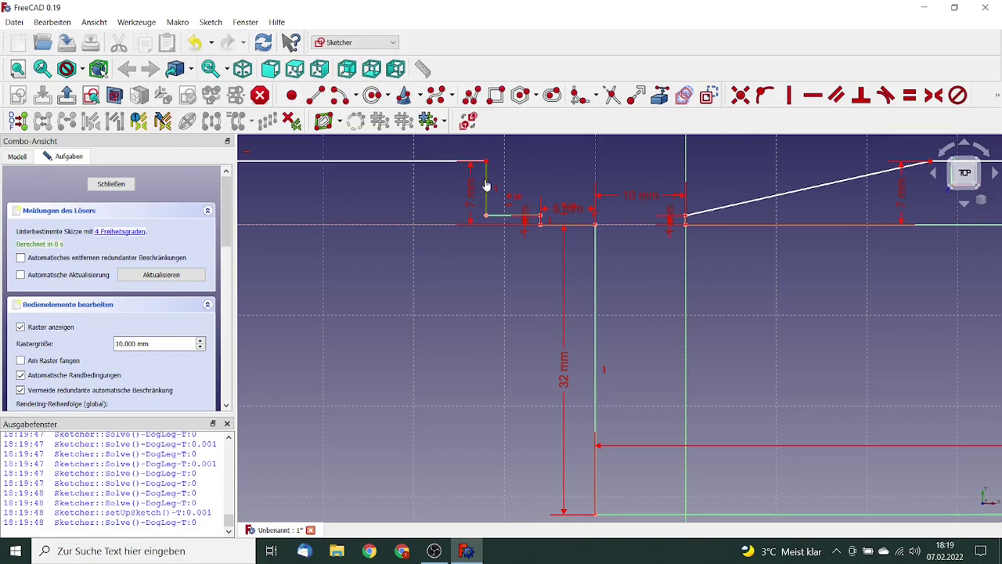
key("Delete")
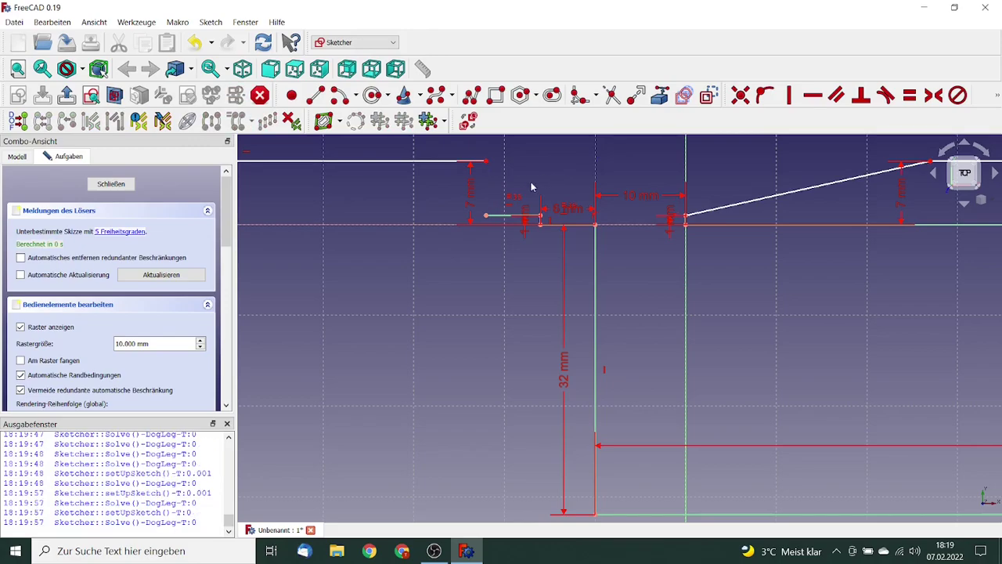
left_click(510, 217)
key("Delete")
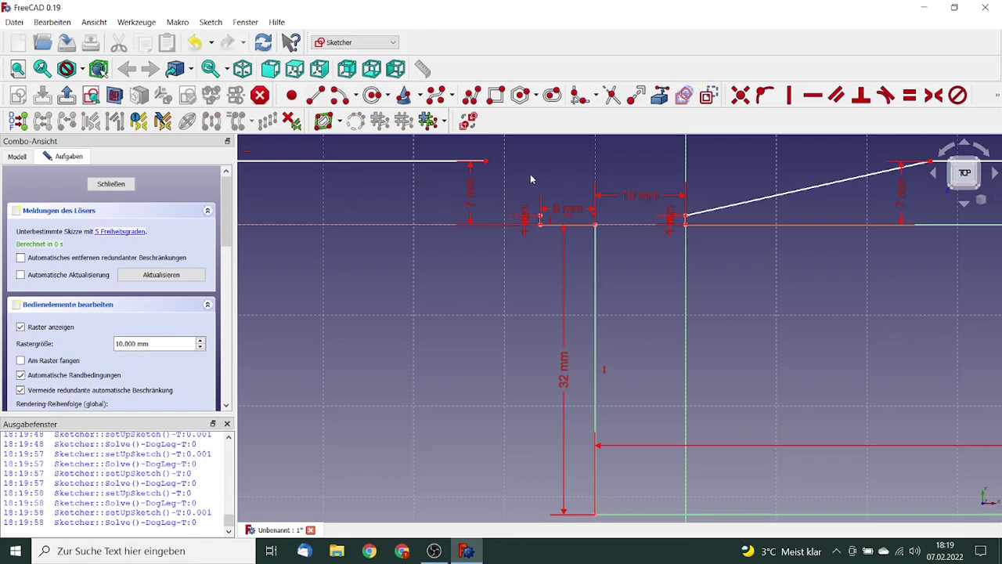
scroll(537, 178, "up", 3)
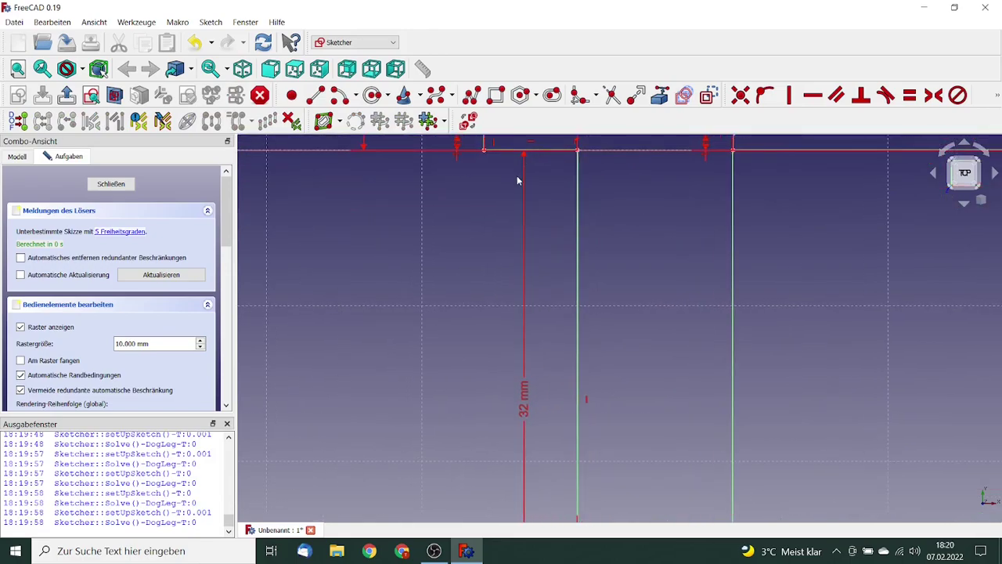
middle_click_drag(495, 292, 495, 321)
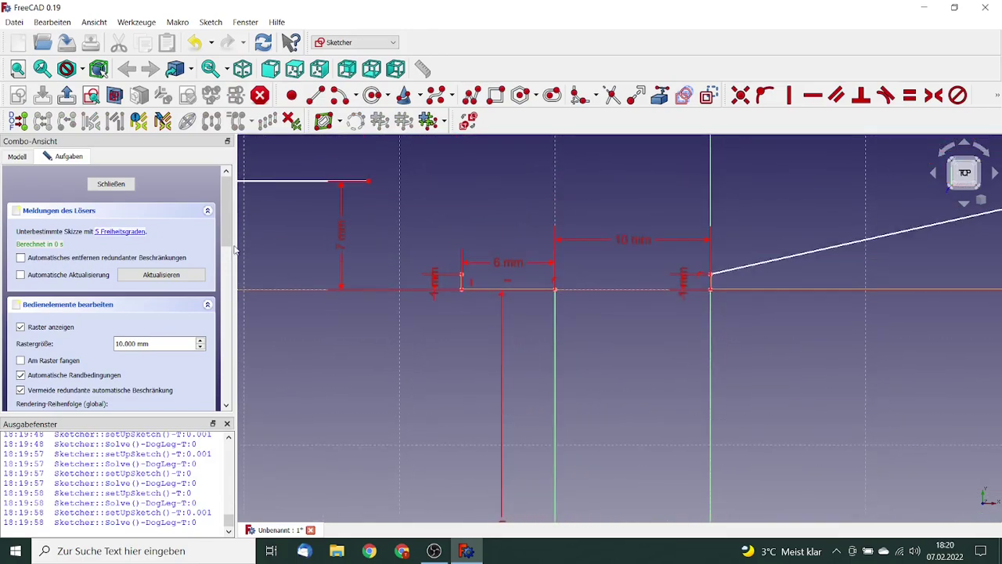
- Extend the upper block's left lower edge until its loose end is above the notch opening, and draw a vertical line down from it towards the notch
left_click_drag(369, 183, 555, 188)
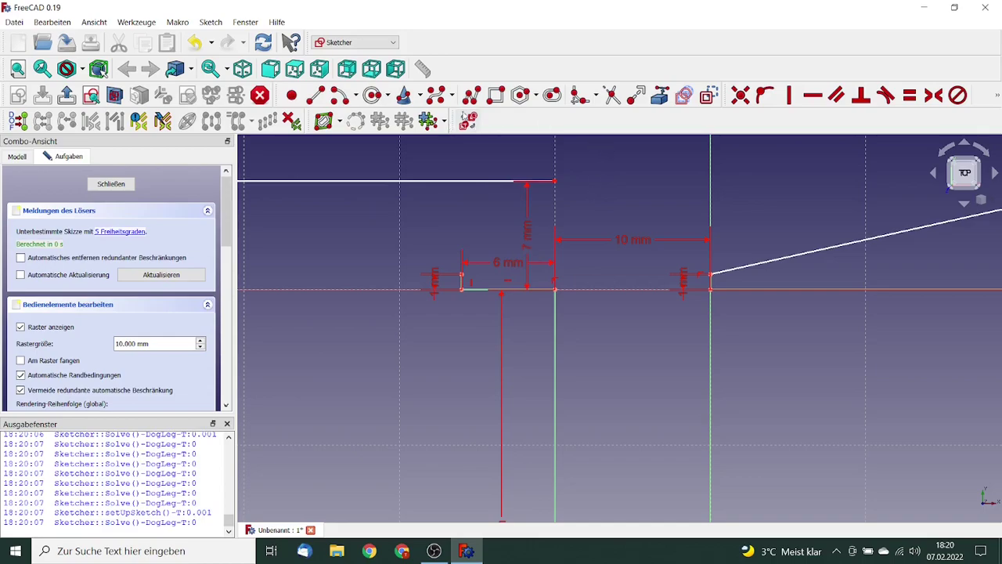
left_click(315, 95)
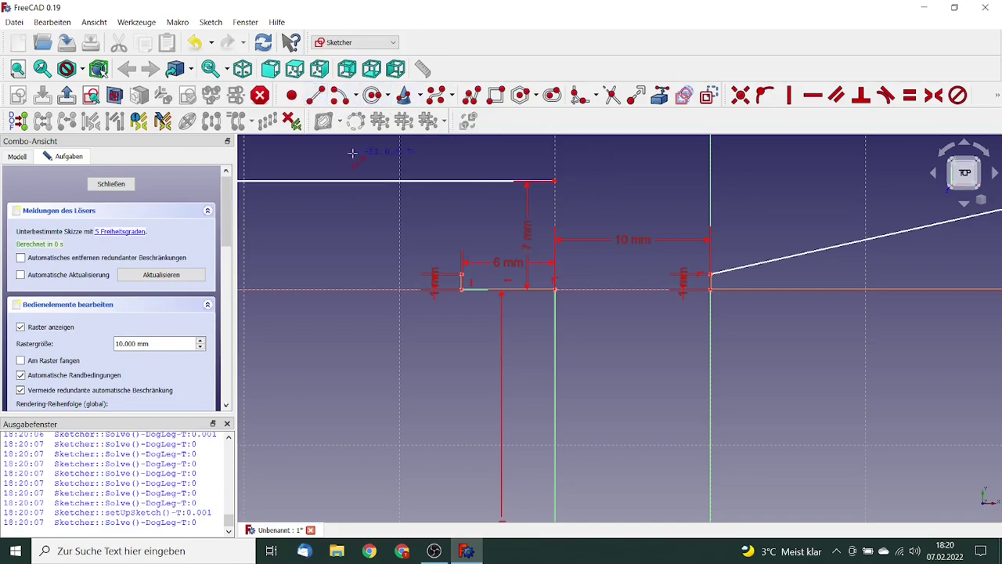
left_click(553, 182)
left_click(554, 266)
key("Escape")
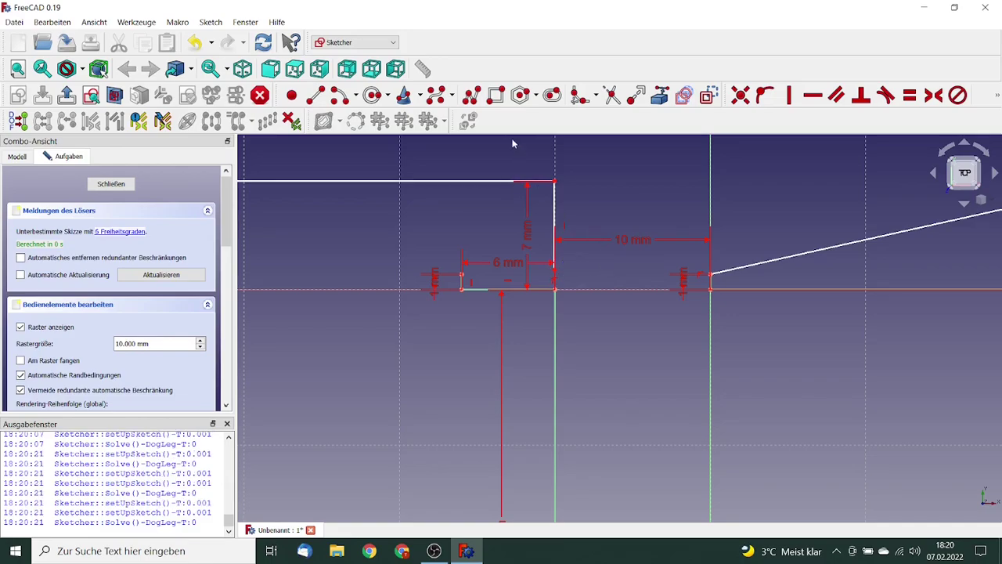
- Draw a line from the notch's upper inner corner to the new vertical line's lower end and constrain it horizontal
left_click(315, 95)
left_click(462, 274)
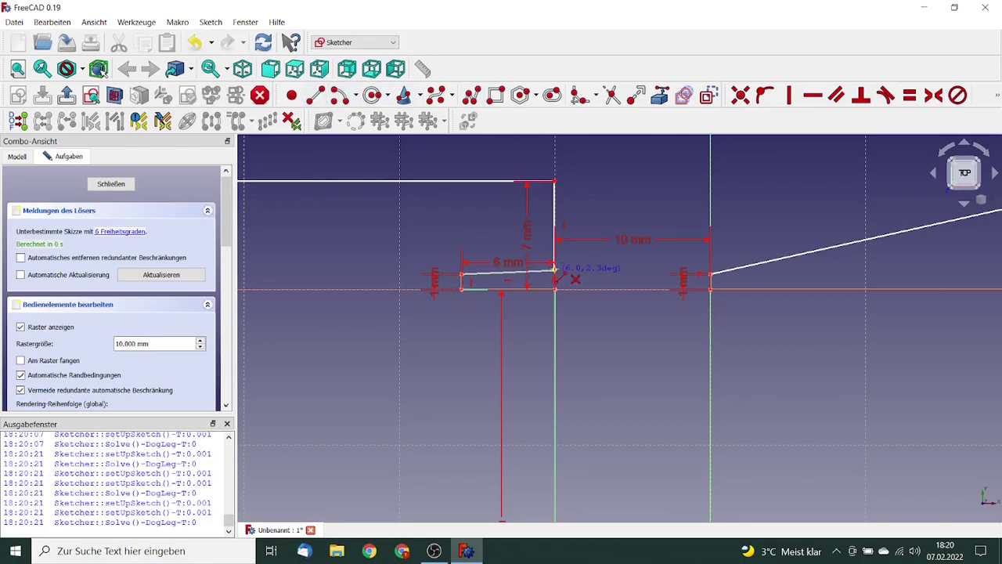
left_click(554, 270)
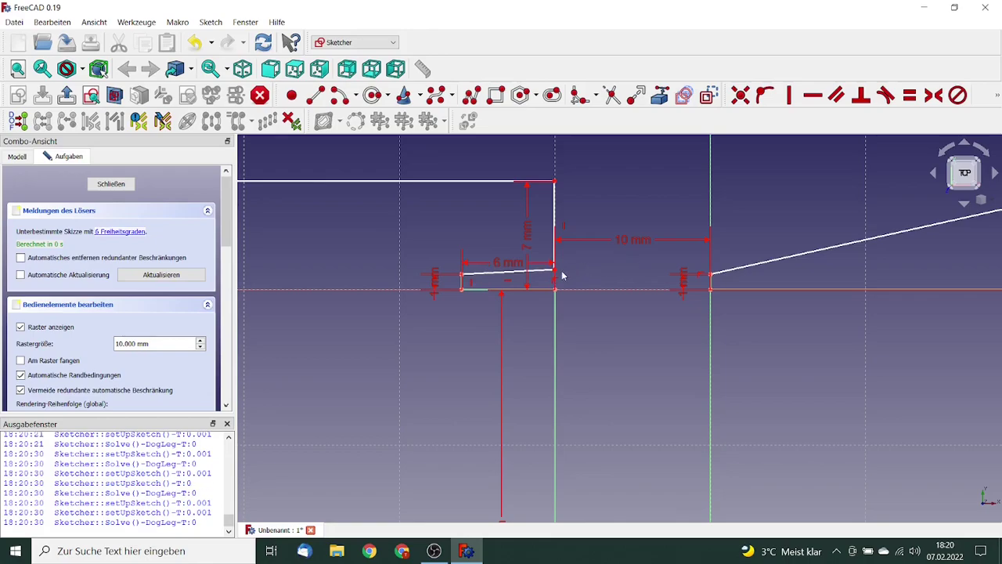
left_click(519, 272)
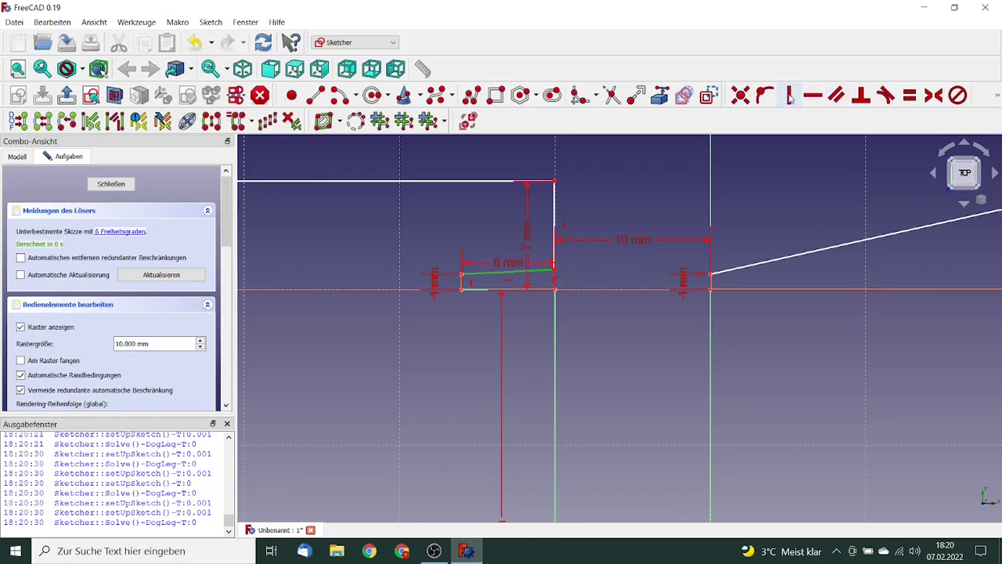
left_click(813, 95)
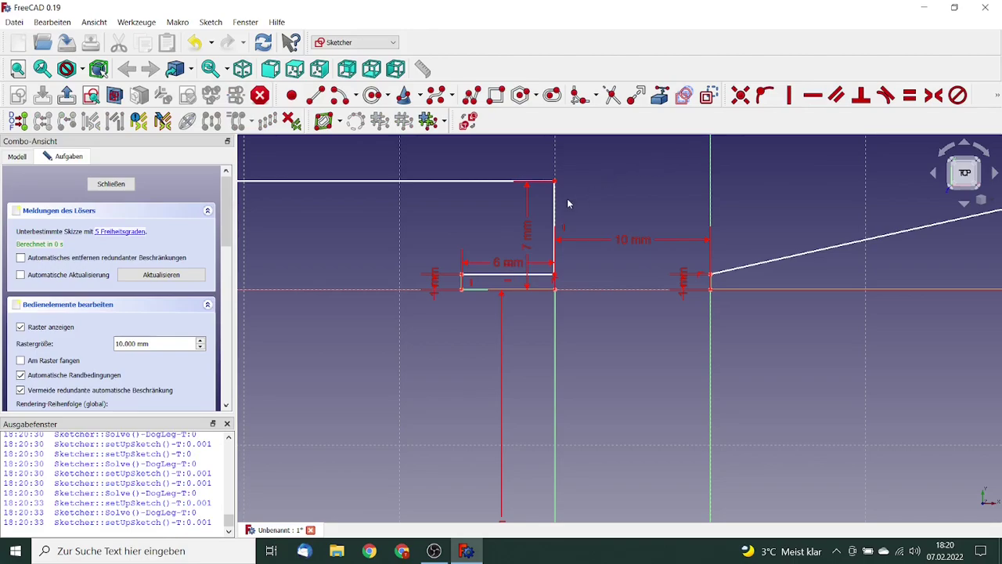
- Constrain the redrawn upper notch edge to the same length as the notch's lower horizontal edge
left_click(510, 275)
left_click(481, 289)
left_click(909, 95)
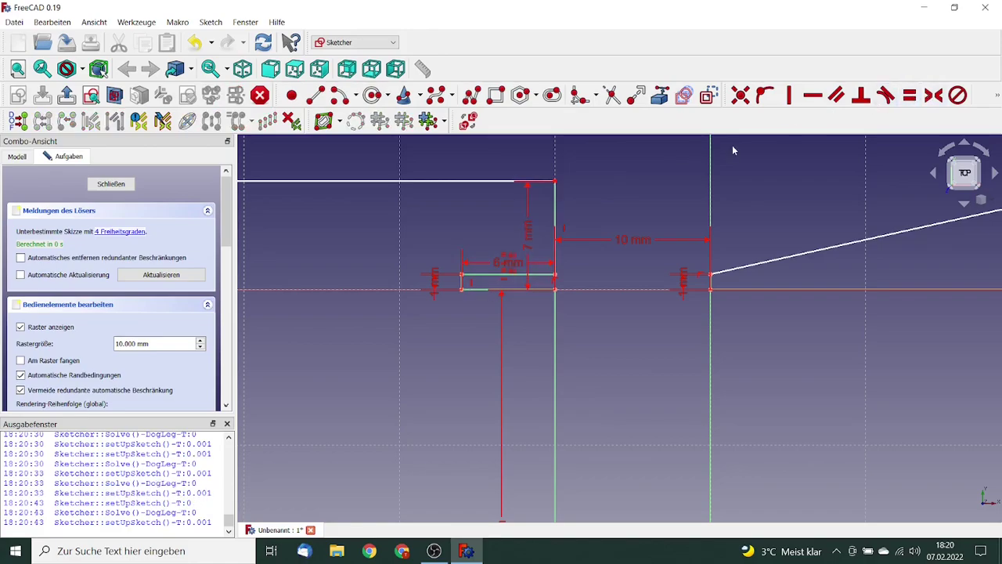
- Set the horizontal distance between the notch's lower opening corner and the upper end of the slanted edge to 43 mm
scroll(637, 179, "down", 3)
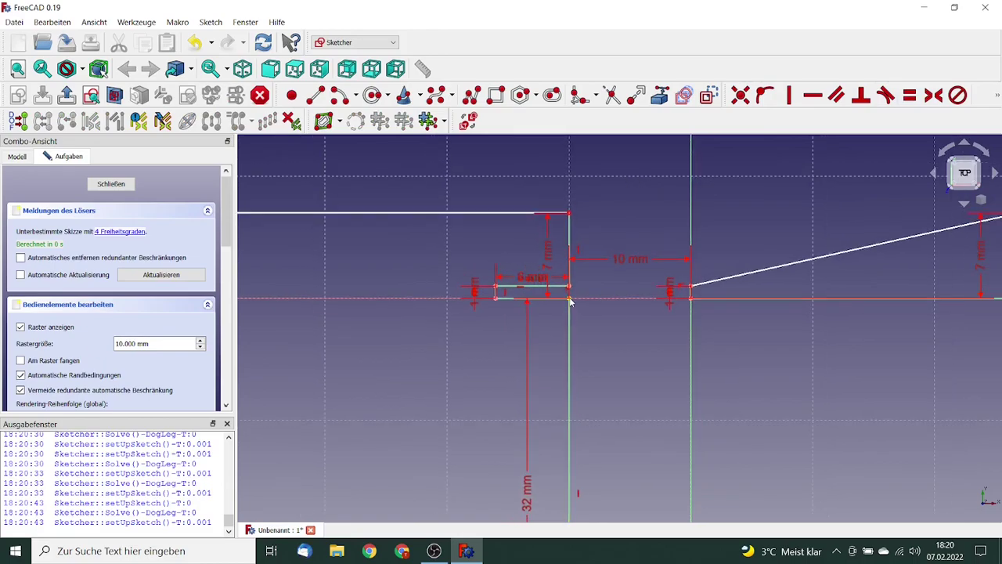
middle_click_drag(619, 299, 475, 307)
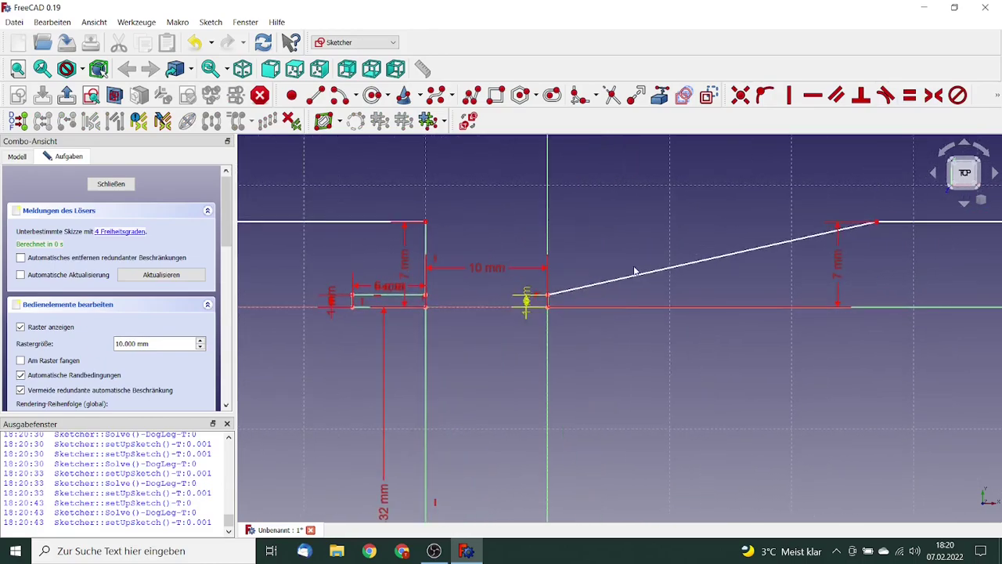
left_click(426, 308)
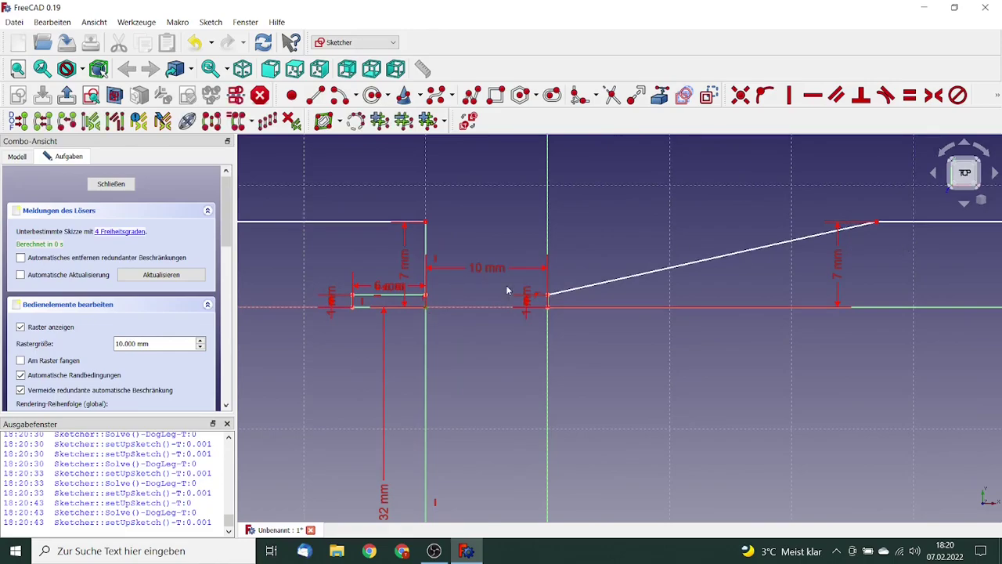
left_click(877, 224)
left_click(998, 94)
left_click(766, 120)
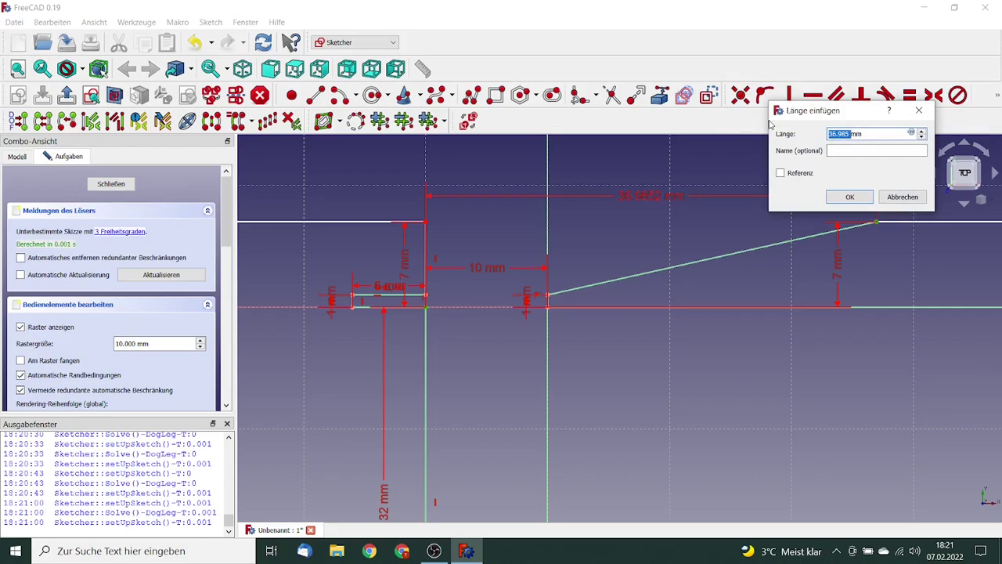
type("43")
left_click(855, 200)
- Set the vertical distance between the upper block's two right-hand corners to 150 mm
scroll(681, 197, "down", 10)
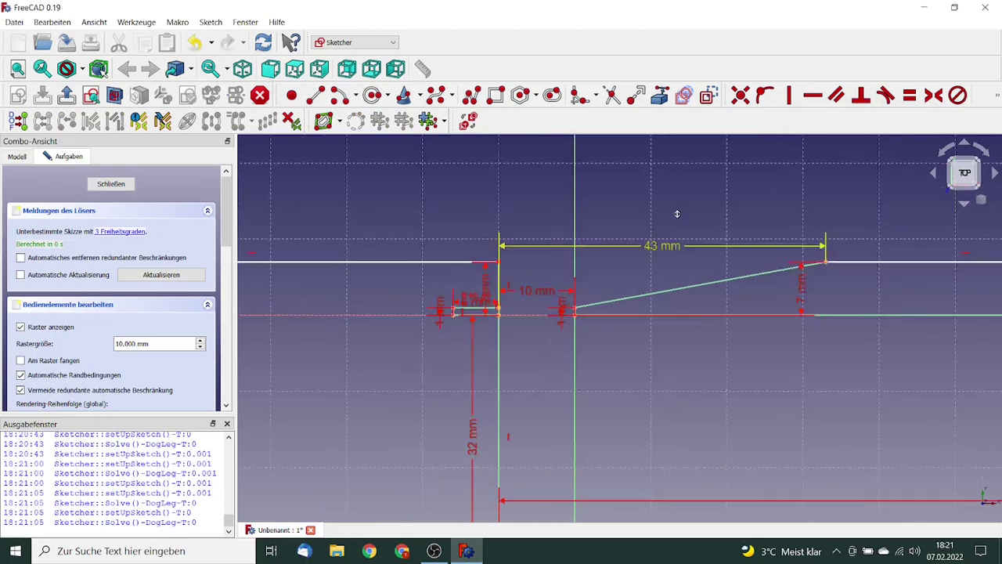
scroll(659, 262, "up", 4)
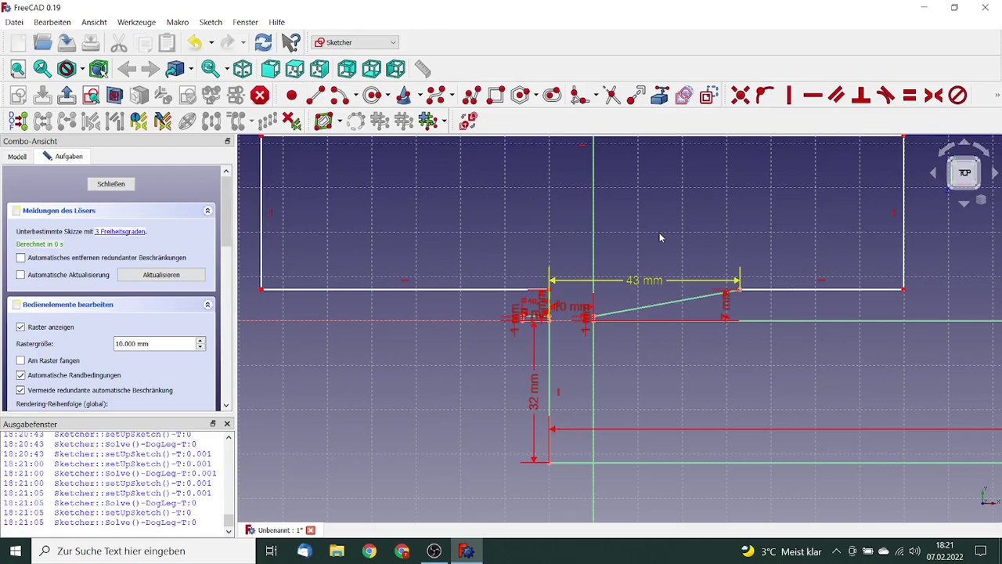
middle_click_drag(850, 258, 834, 348)
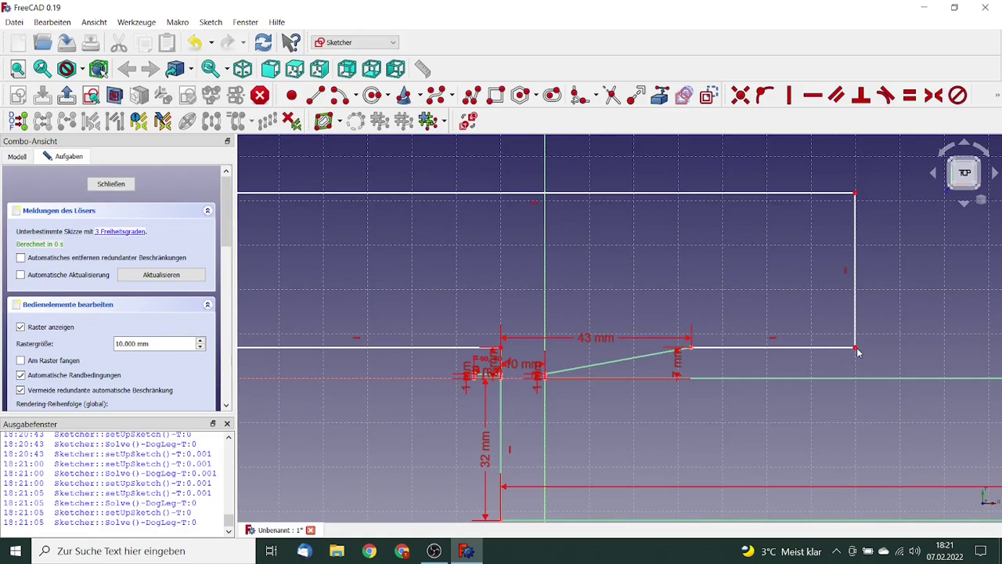
left_click(855, 348)
left_click(855, 193)
left_click(997, 95)
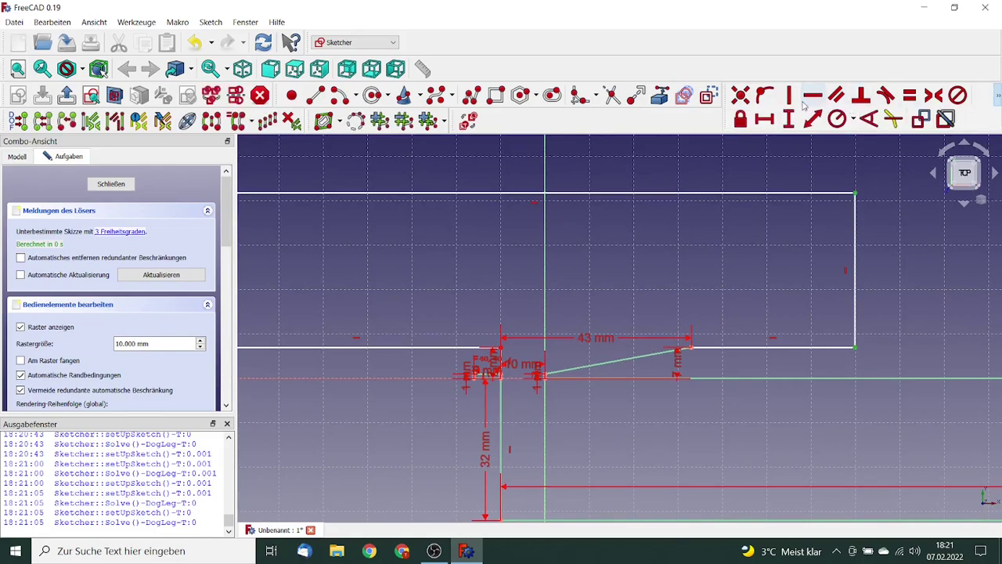
left_click(792, 119)
type("150")
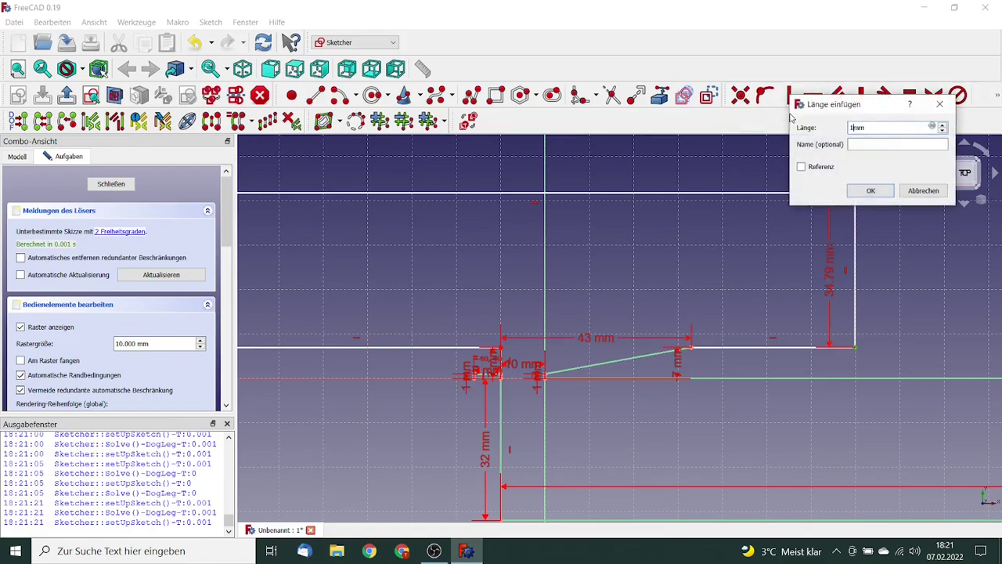
left_click(870, 191)
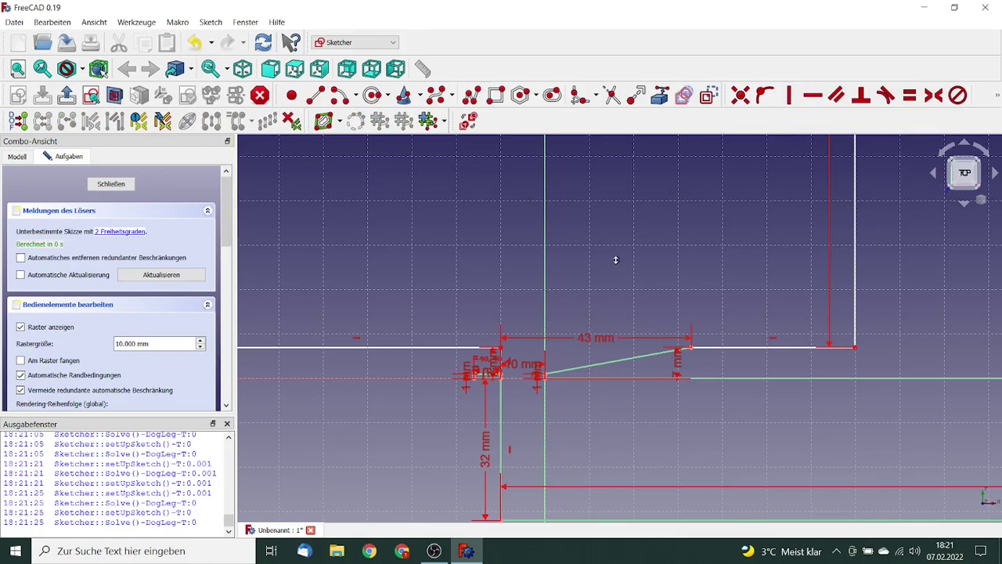
- Set the horizontal distance between the ends of the upper block's left lower edge to 100 mm
scroll(615, 260, "down", 2)
scroll(577, 303, "up", 5)
mouse_move(587, 282)
middle_mouse_down()
mouse_move(425, 265)
mouse_move(633, 274)
mouse_move(831, 253)
middle_mouse_up()
scroll(680, 263, "down", 2)
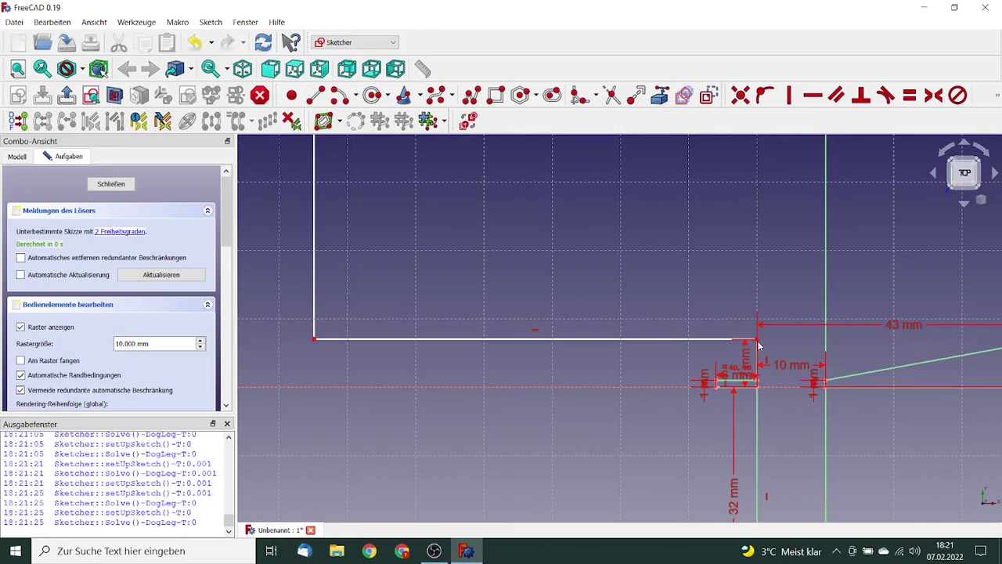
left_click(756, 339)
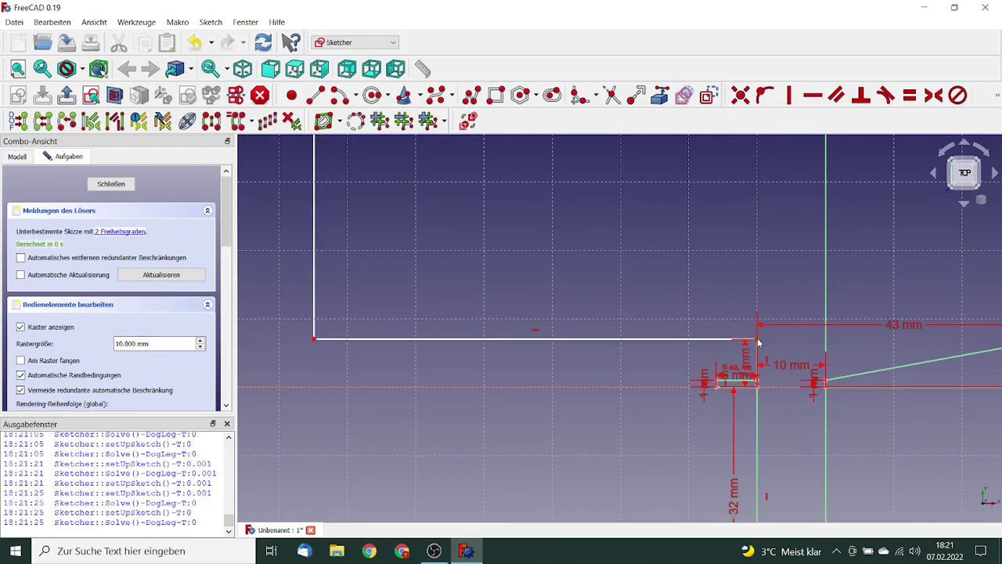
left_click(315, 341)
left_click(998, 95)
left_click(770, 118)
type("100")
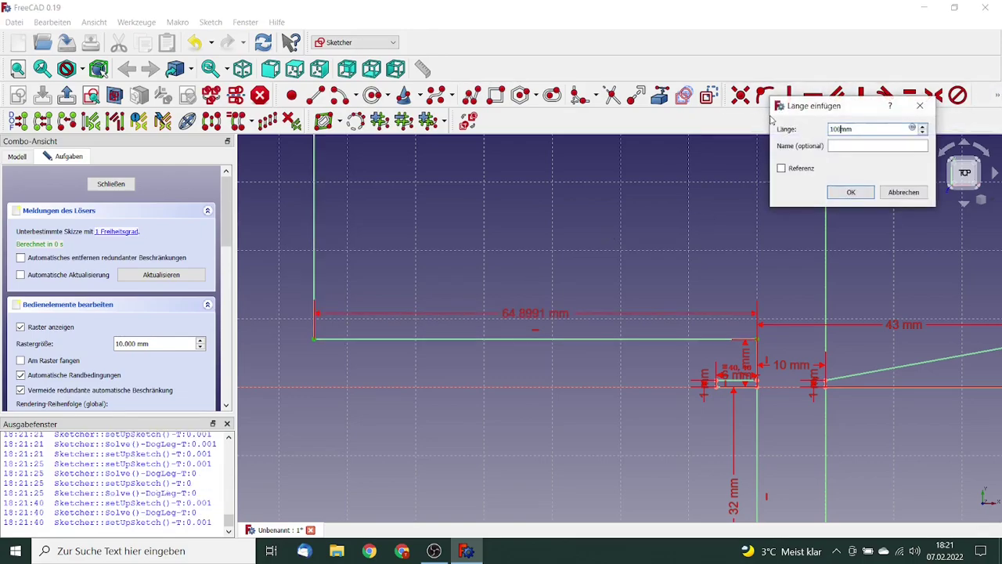
left_click(851, 193)
- Set the horizontal distance between the upper block's two top corners to 253 mm
scroll(843, 202, "down", 5)
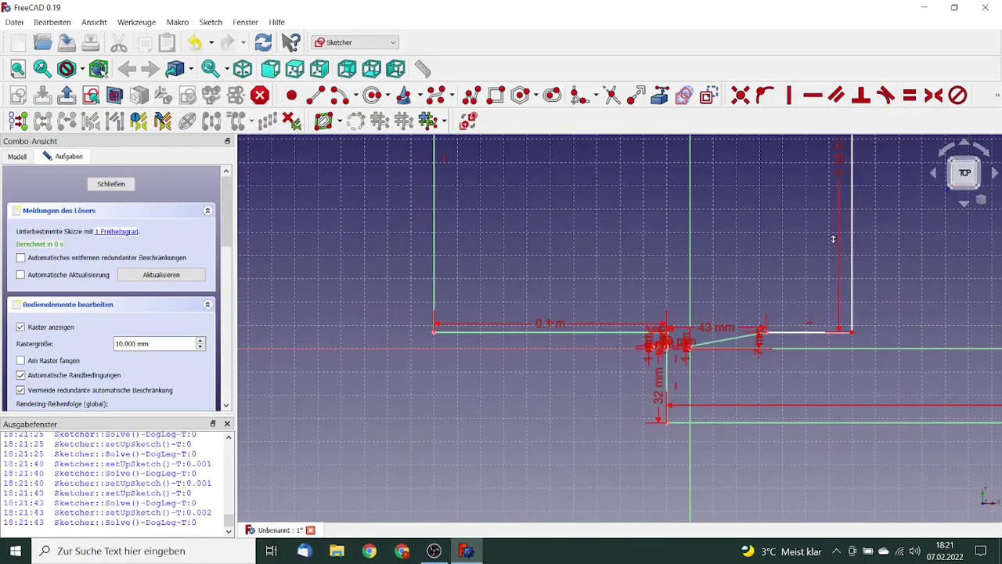
middle_click_drag(675, 183, 671, 267)
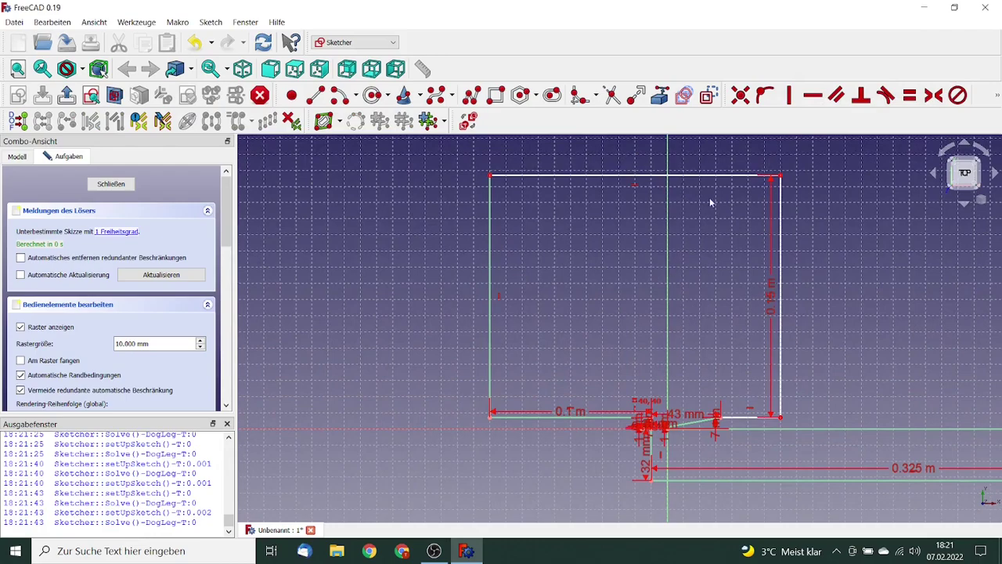
left_click(780, 175)
left_click(490, 176)
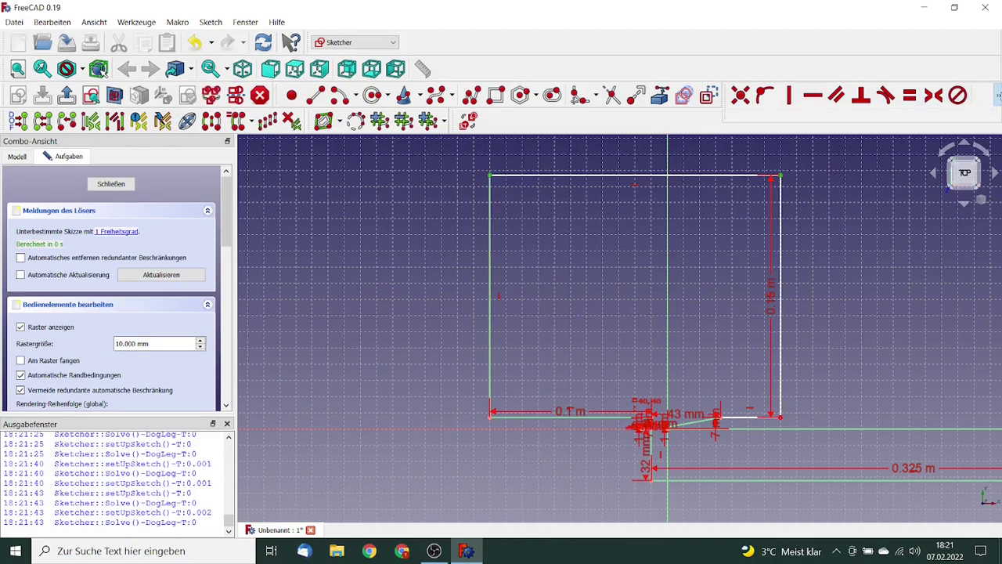
left_click(998, 95)
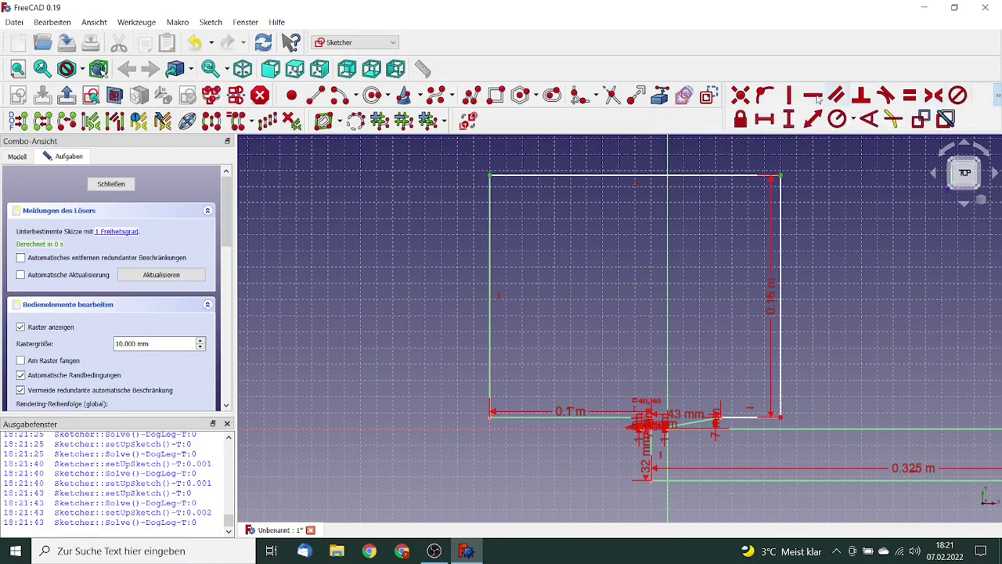
left_click(770, 121)
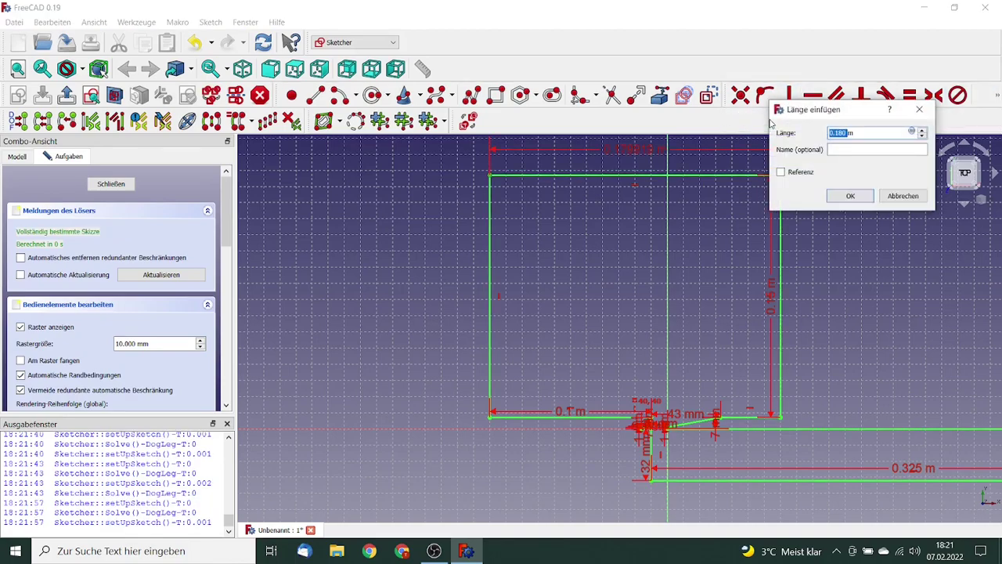
type("253")
left_click(850, 195)
- Close the sketch and pad the profile to a length of 30 mm
middle_click_drag(868, 205, 747, 205)
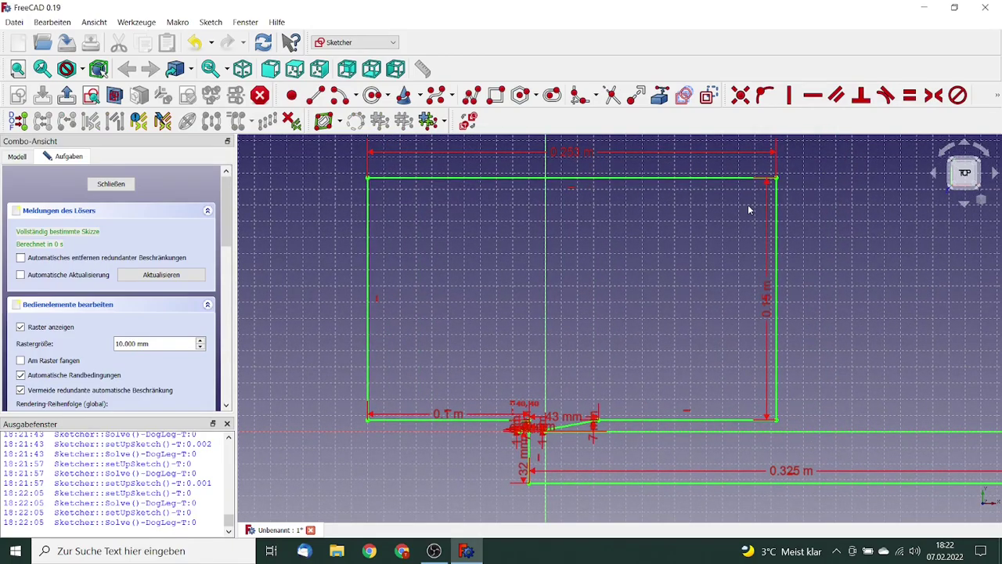
middle_click_drag(742, 219, 719, 219)
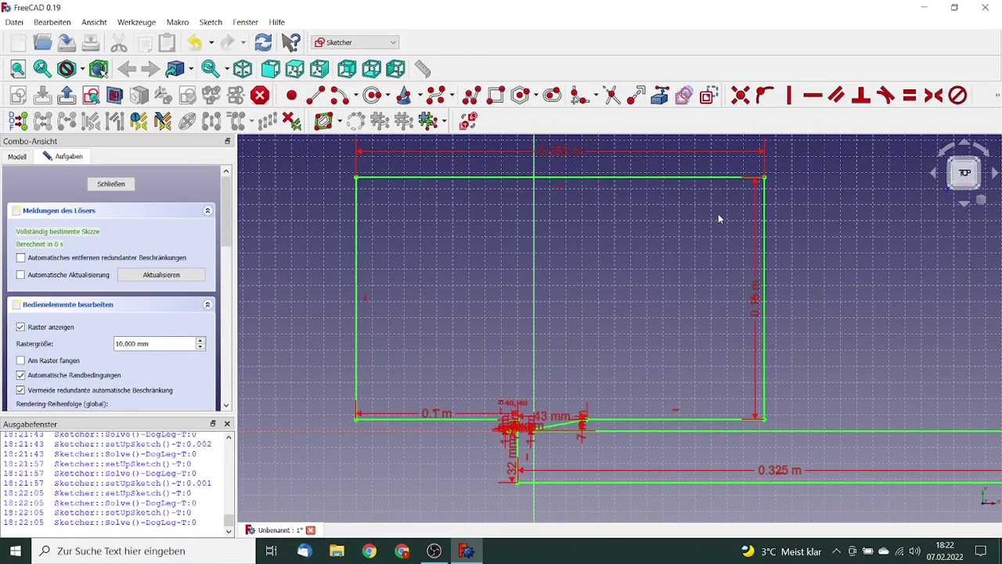
scroll(719, 213, "down", 3)
scroll(703, 231, "up", 1)
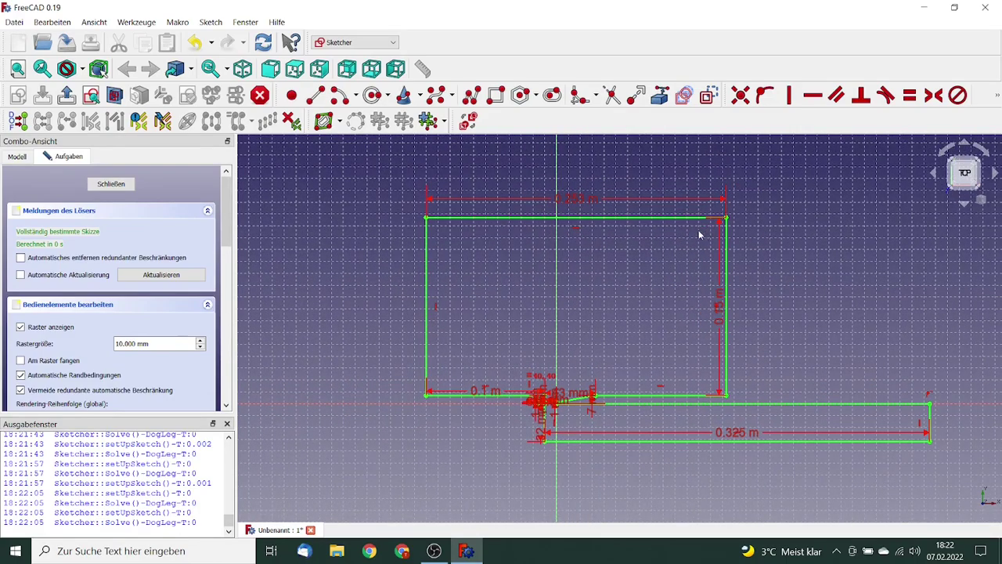
left_click(111, 184)
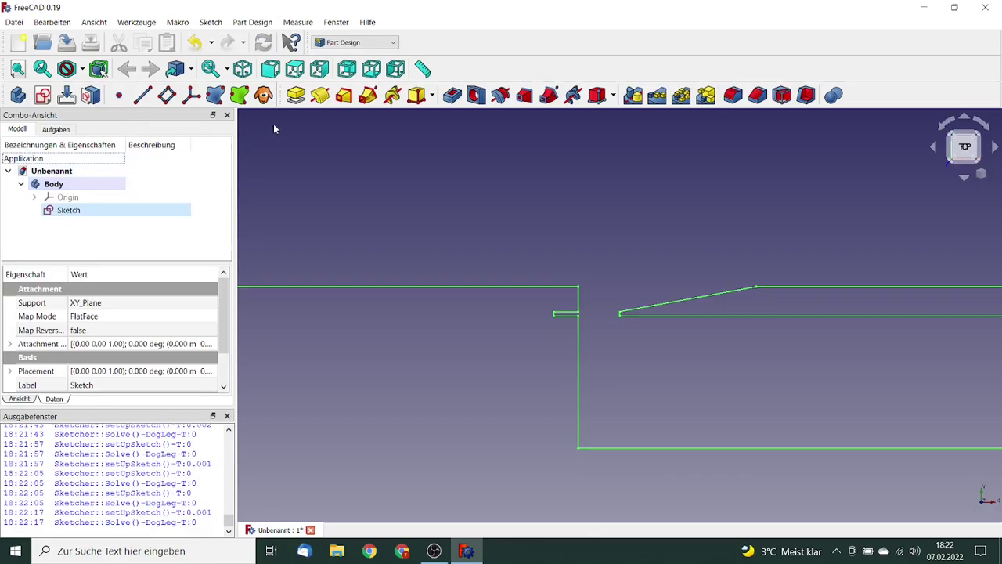
left_click(296, 95)
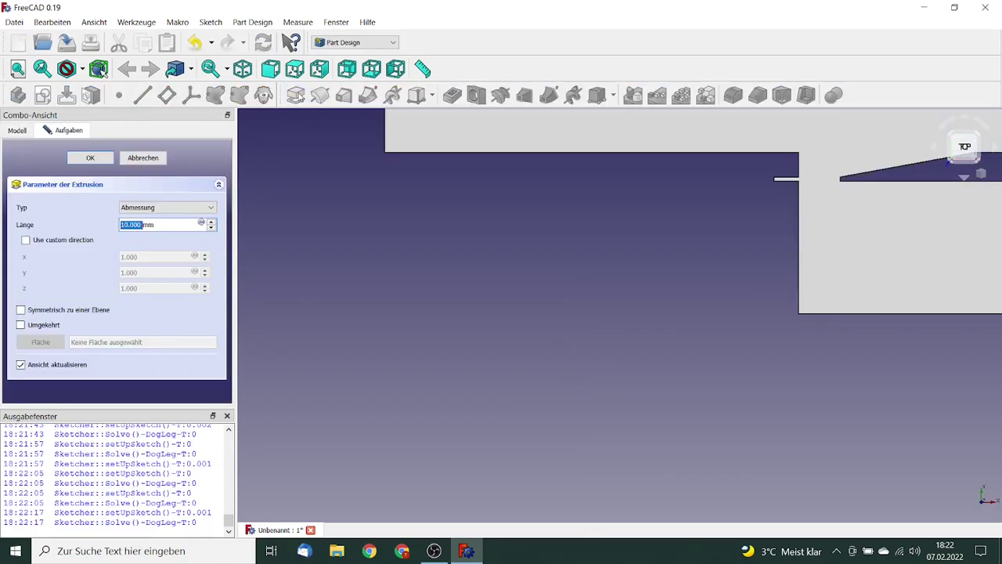
type("30")
left_click(86, 160)
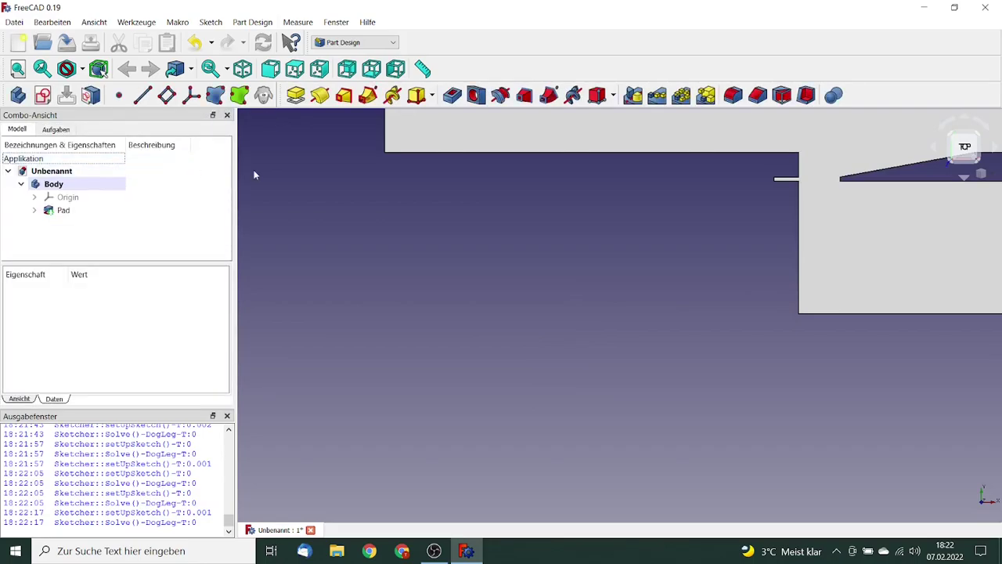
- Switch from the Part Design workbench to the Part workbench
left_click(71, 172)
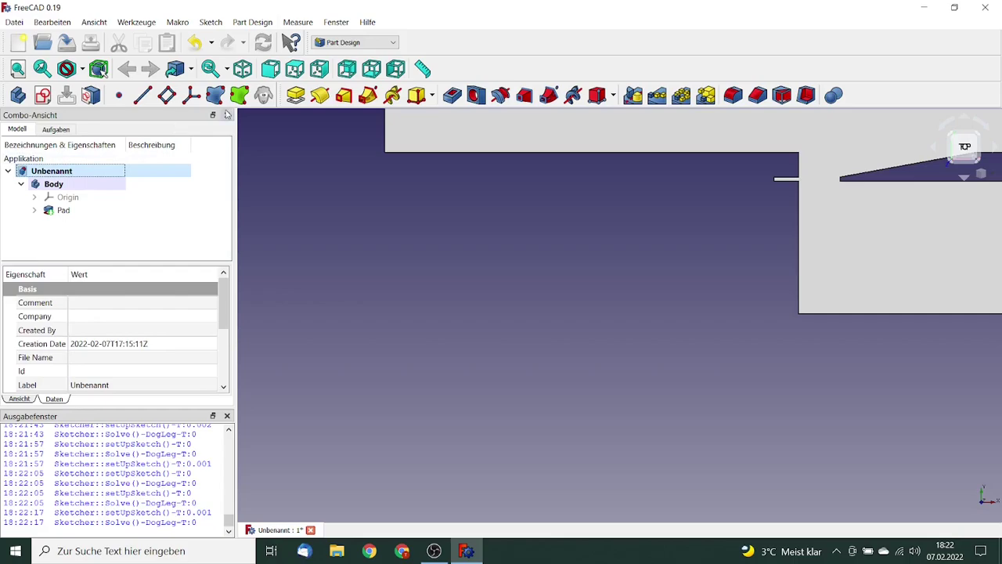
left_click(394, 43)
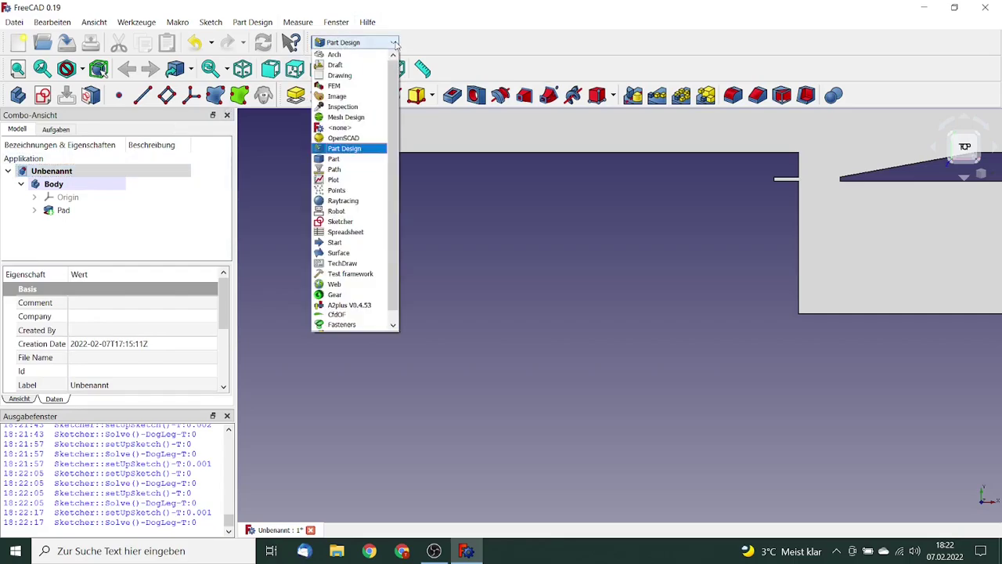
left_click(335, 159)
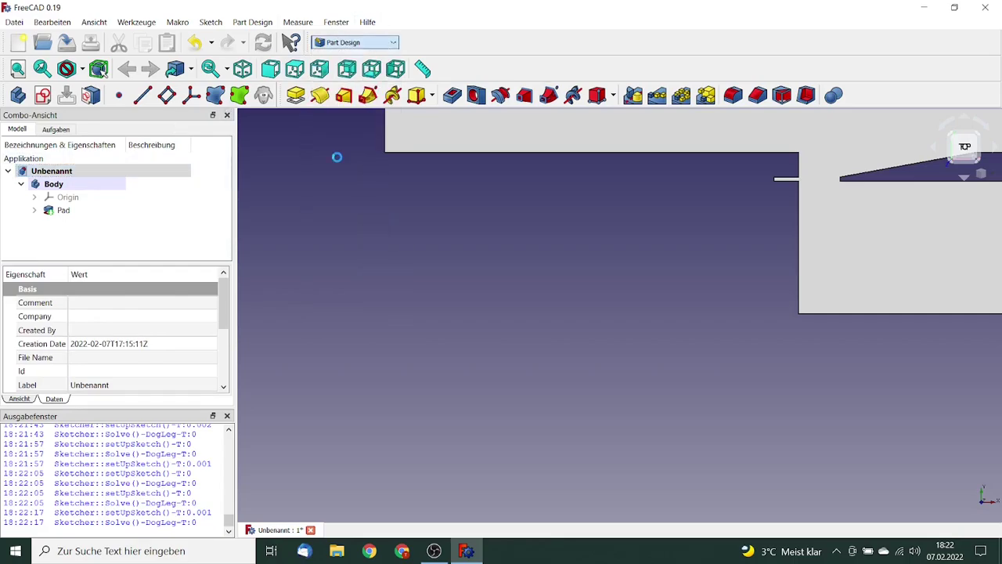
- Add a box primitive and set its length to 65 mm, width to 30 mm and height to 40 mm
left_click(18, 95)
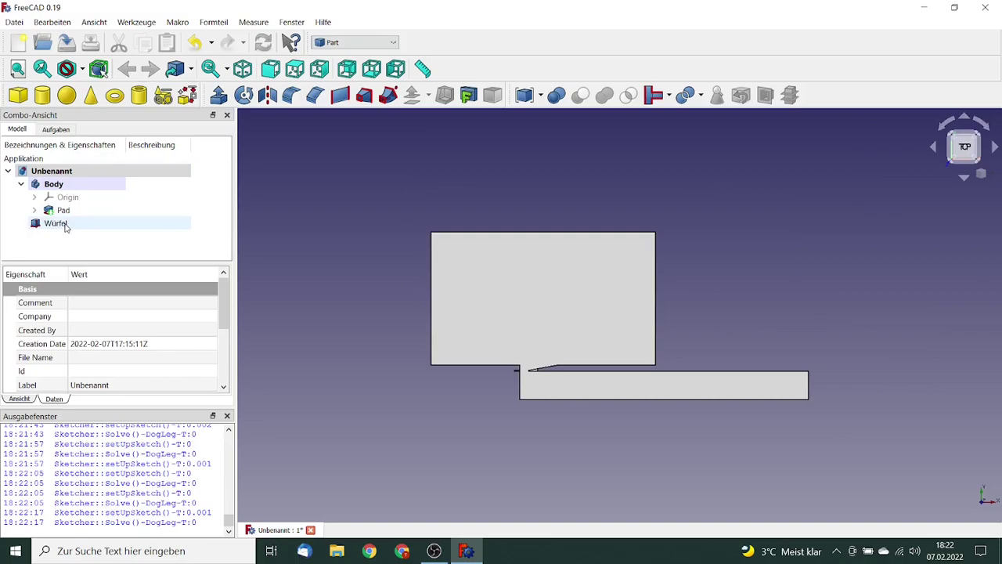
double_click(64, 225)
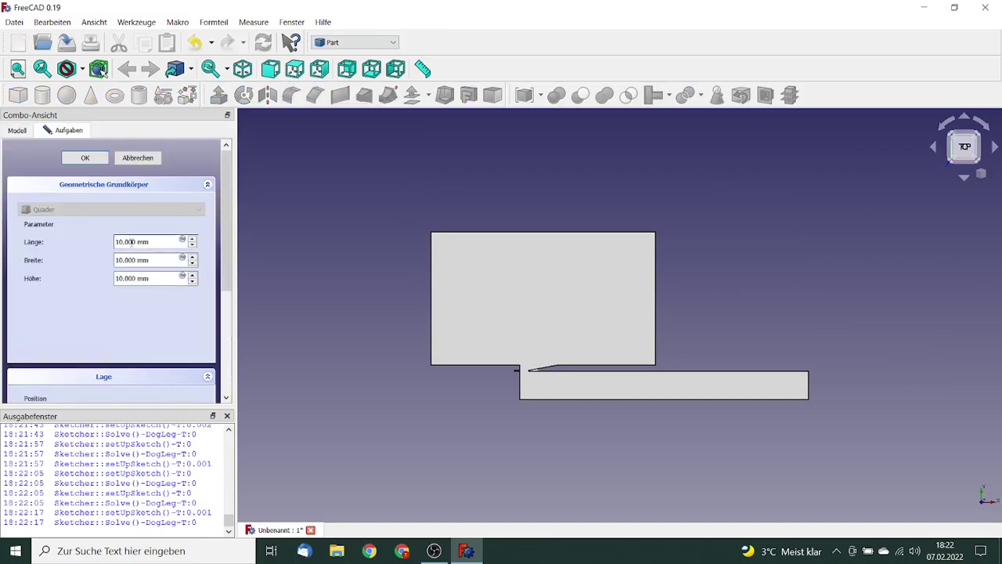
double_click(137, 241)
type("65")
double_click(119, 260)
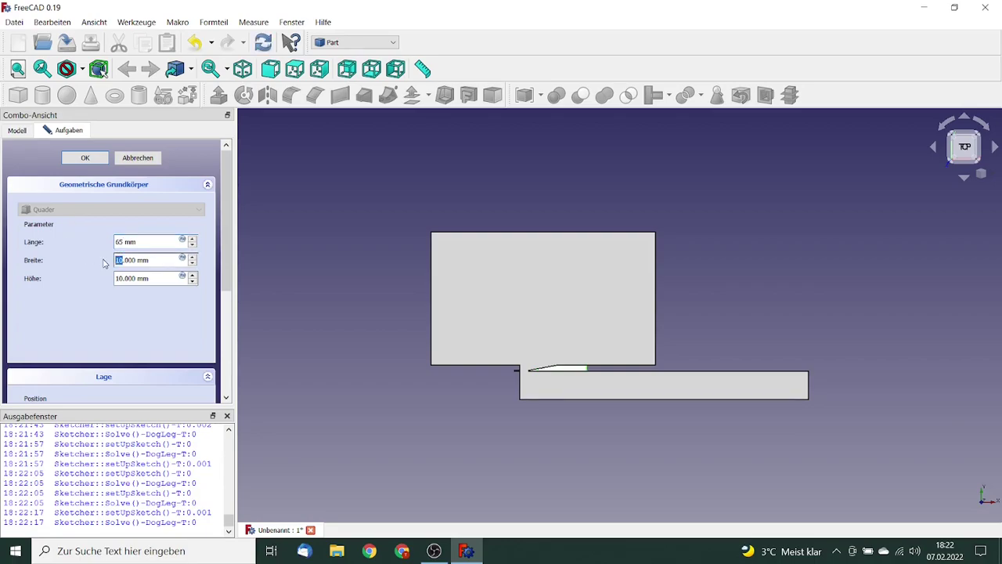
type("30")
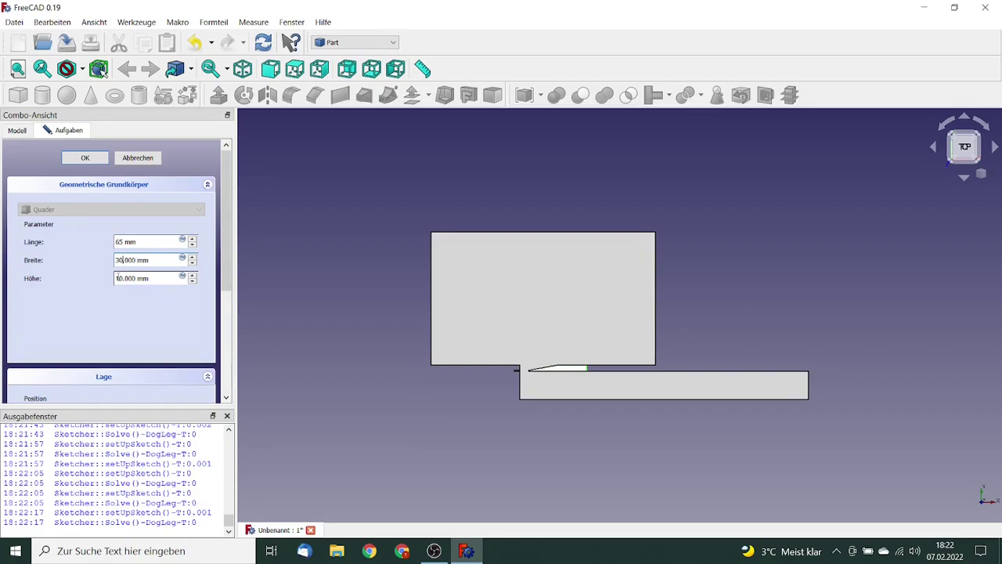
double_click(119, 278)
type("40")
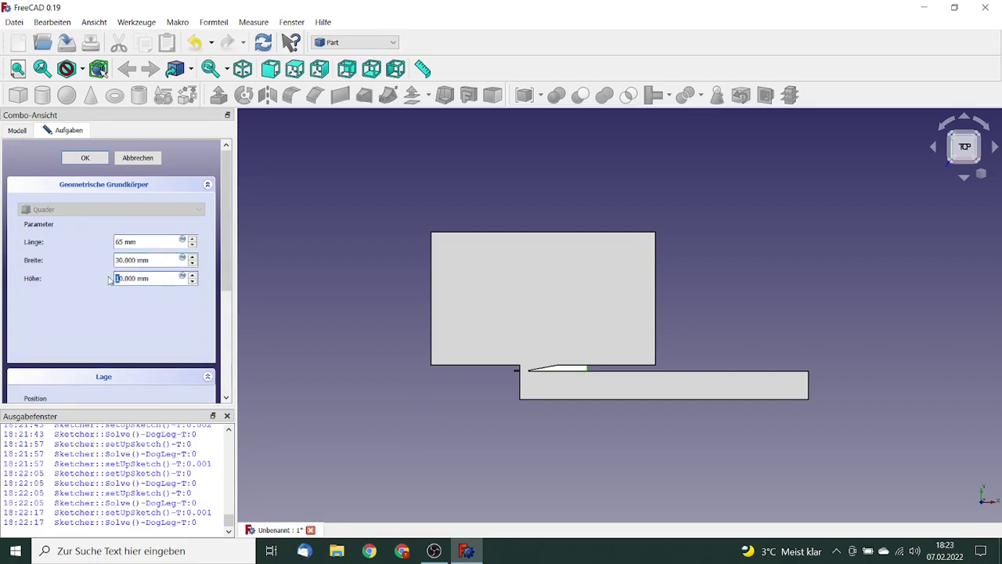
- Position the box at X -8 mm, Y -13 mm and Z -5 mm
left_click_drag(223, 249, 223, 308)
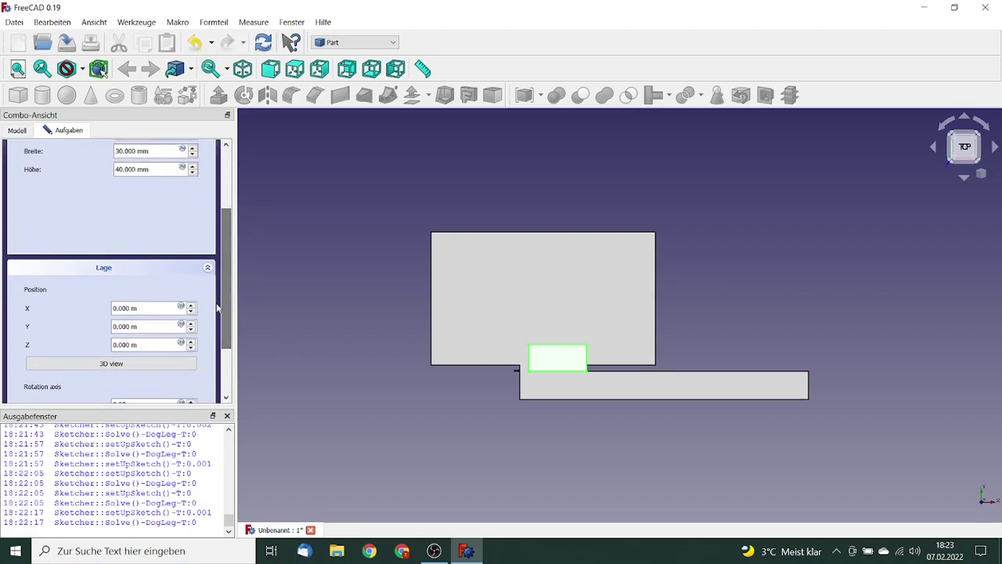
triple_click(143, 307)
type("-8 mm")
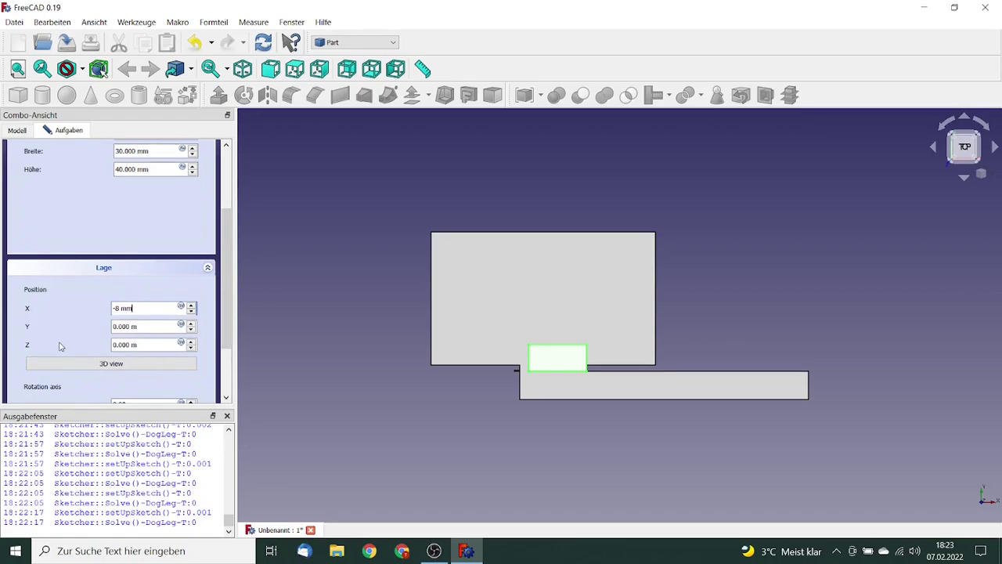
key("Tab")
type("-13 m")
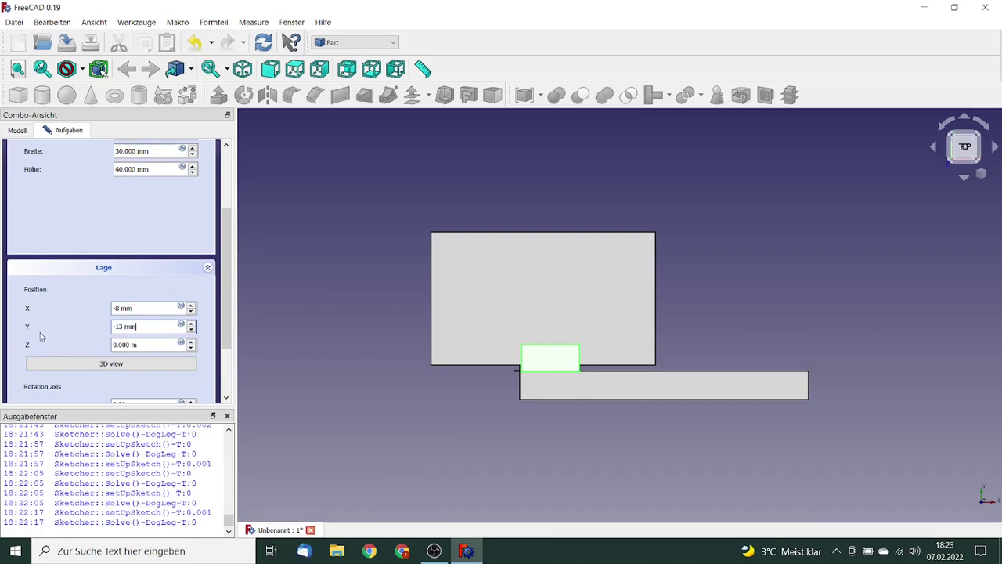
key("Tab")
type("-")
key("Tab")
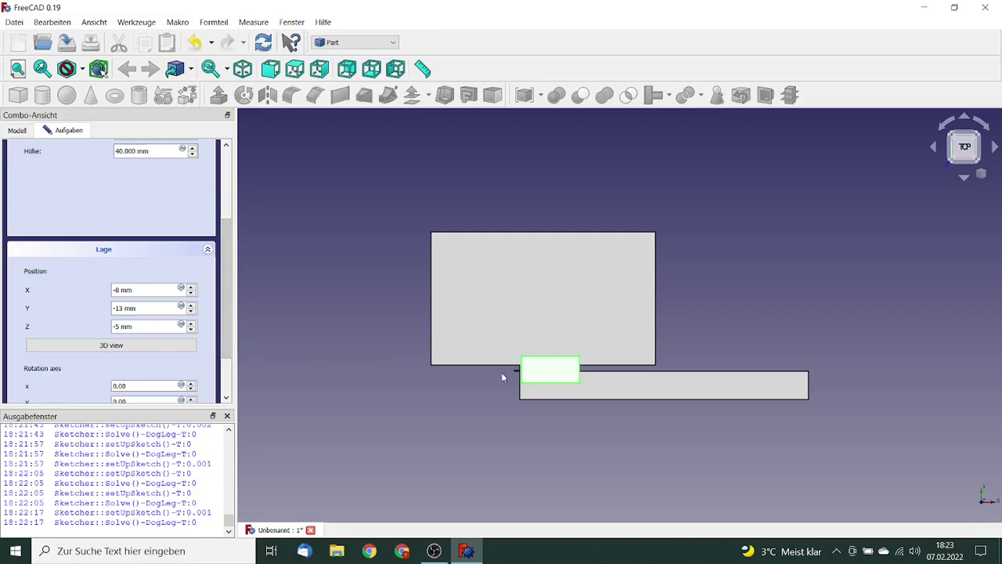
- Change the box's X position to -18 mm and accept its parameters
left_click(114, 289)
type("-")
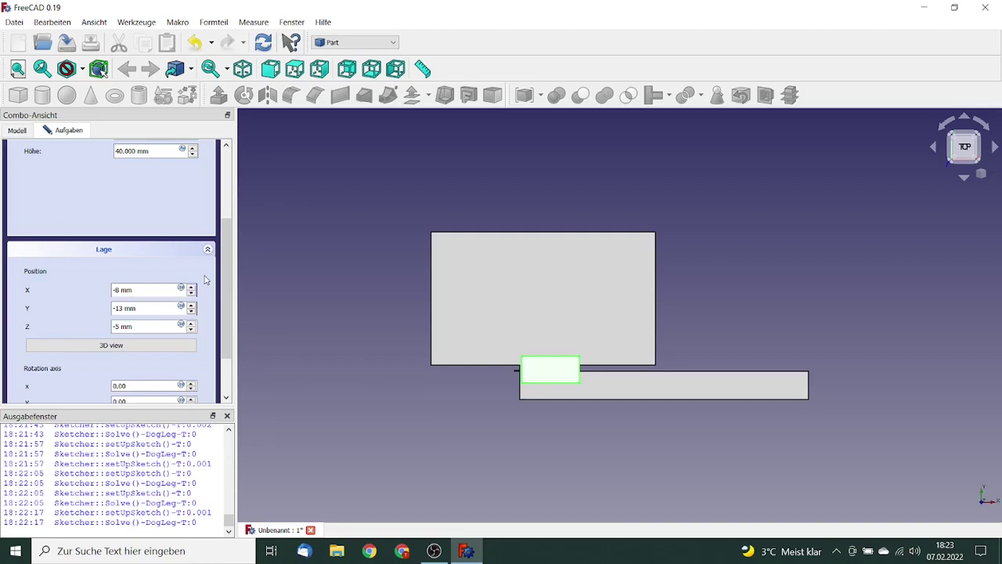
type("1")
key("Tab")
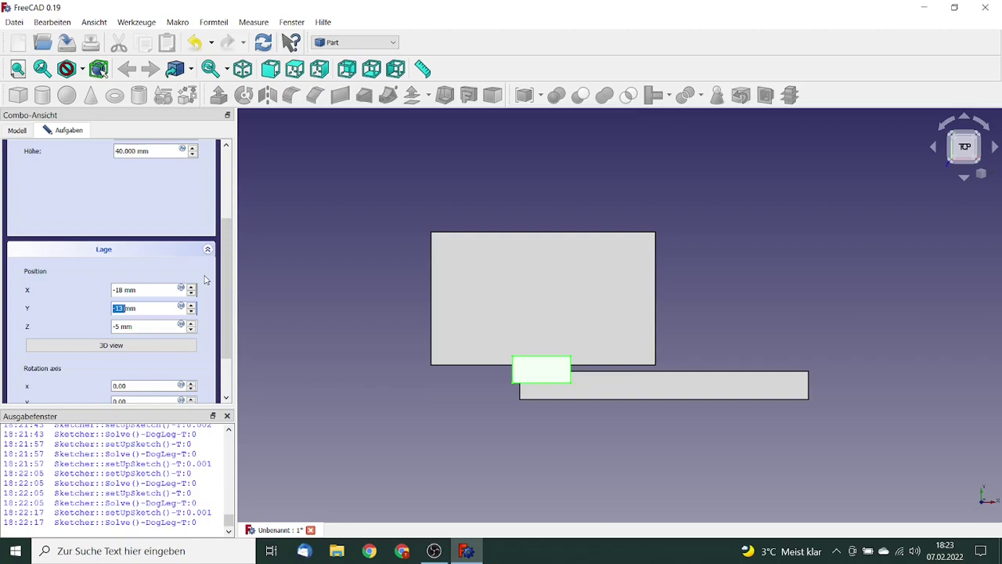
left_click_drag(227, 281, 223, 206)
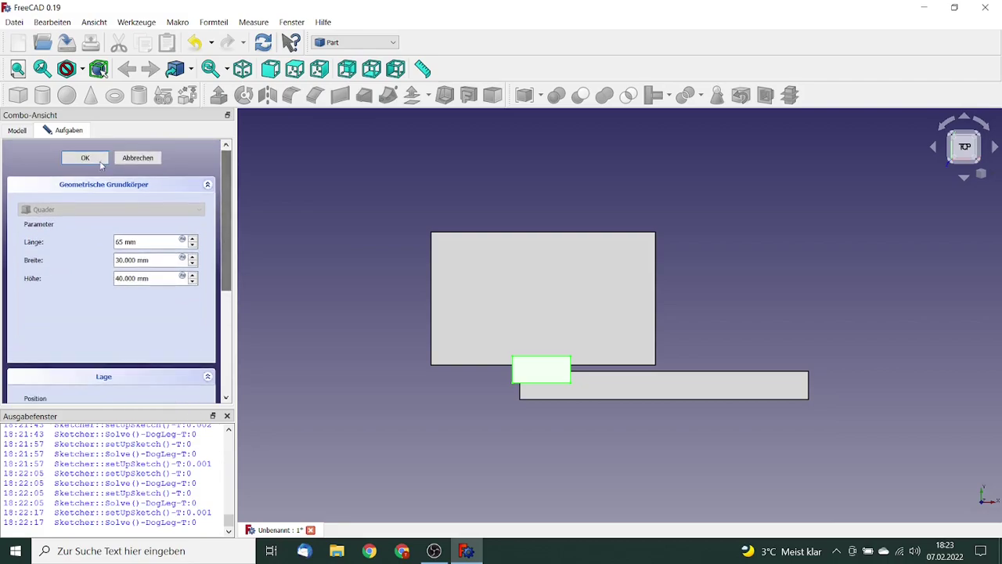
left_click(81, 158)
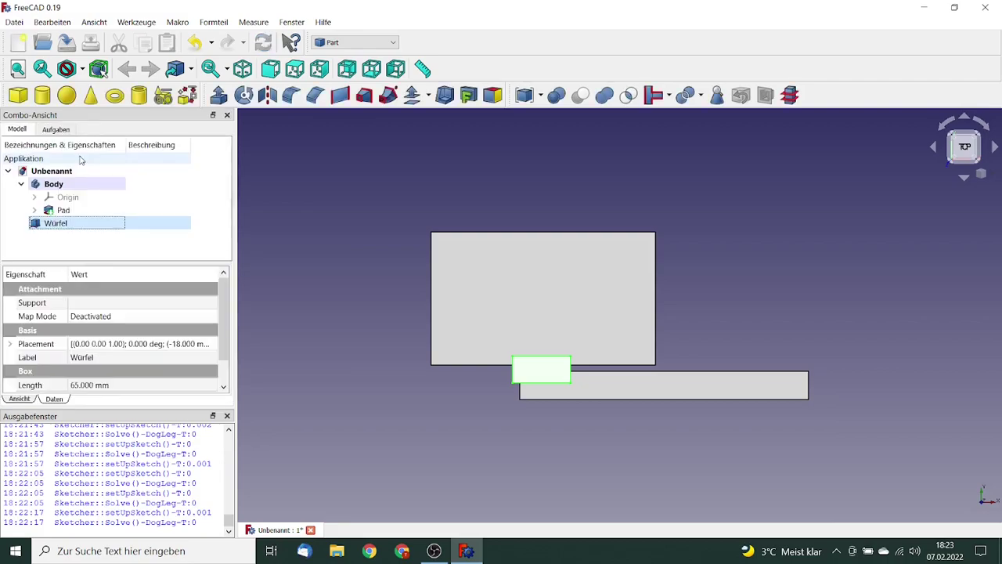
- Rename the box as Refinement 1
left_click(101, 358)
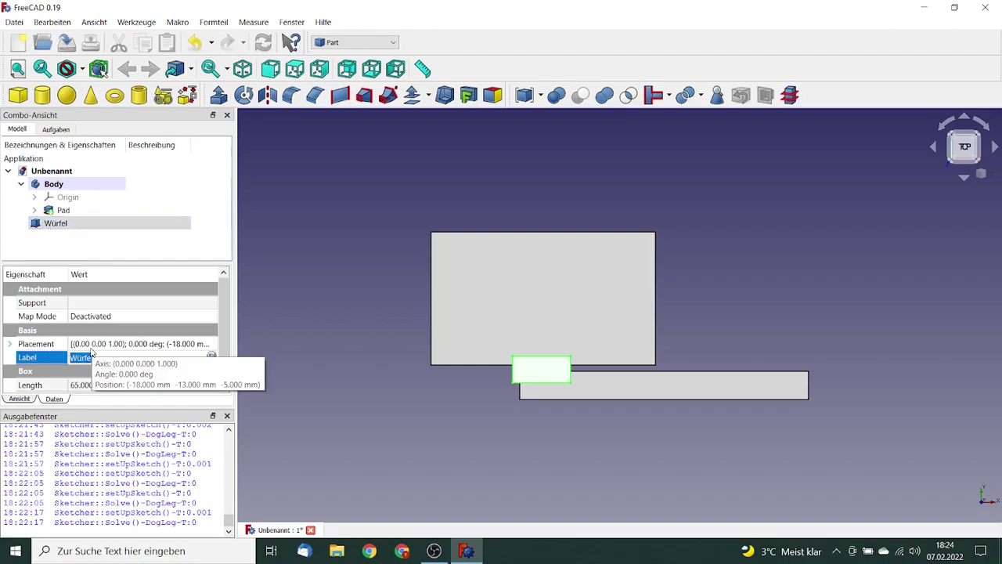
type("Refinement 1")
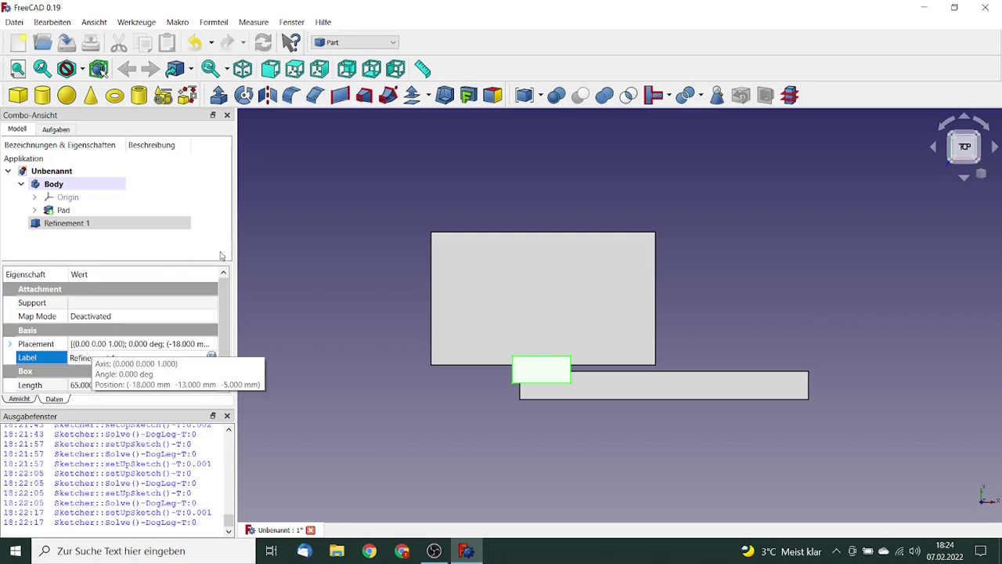
key("Tab")
left_click(118, 185)
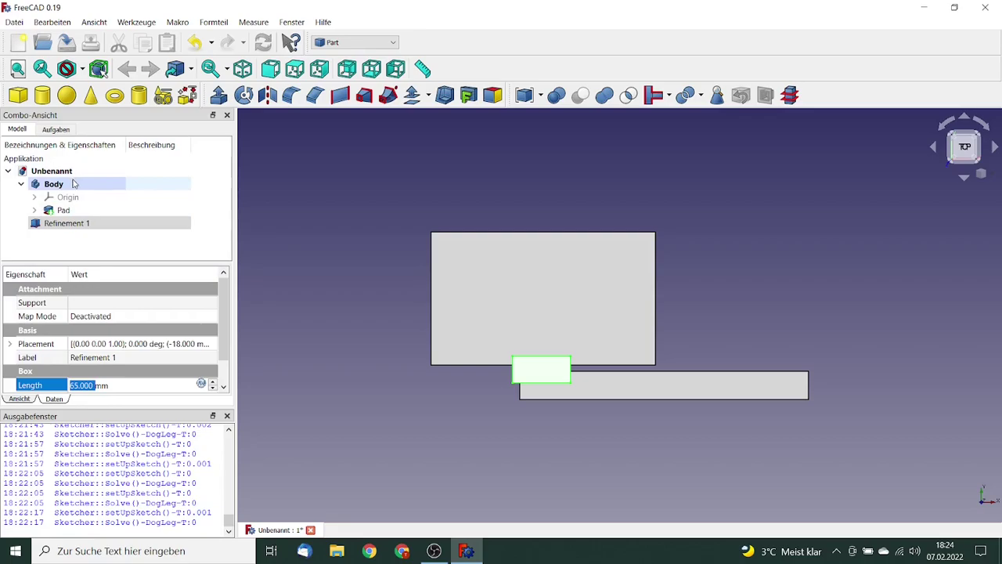
- Add a second box primitive with a length of 20 mm, a width of 3 mm and a height of 40 mm
left_click(17, 96)
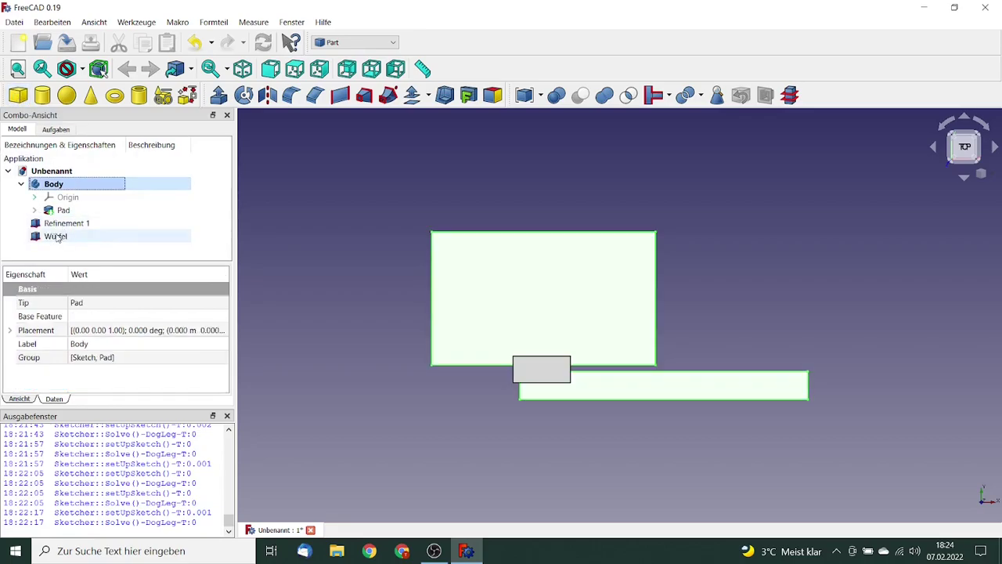
double_click(57, 237)
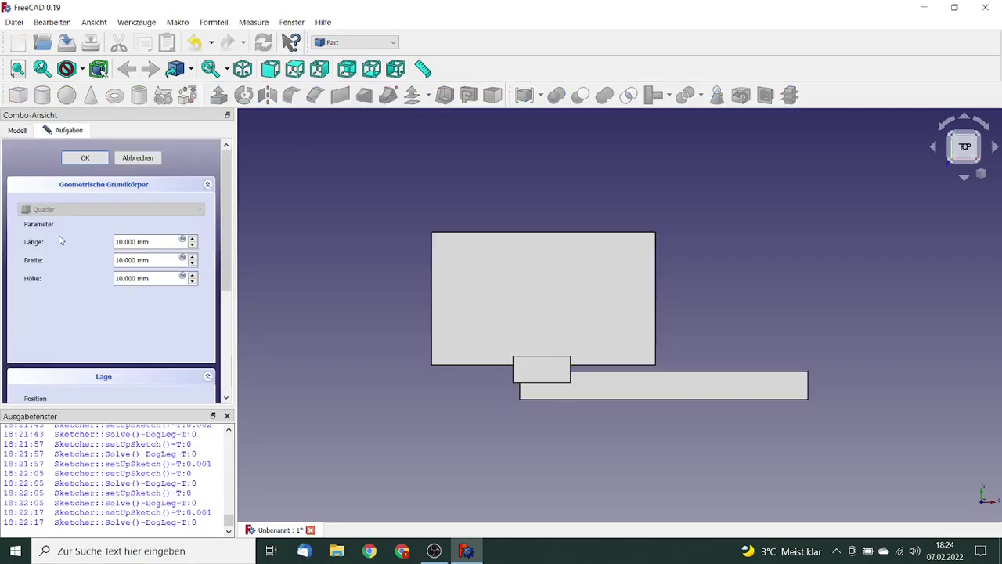
left_click(127, 242)
left_click_drag(122, 242, 115, 242)
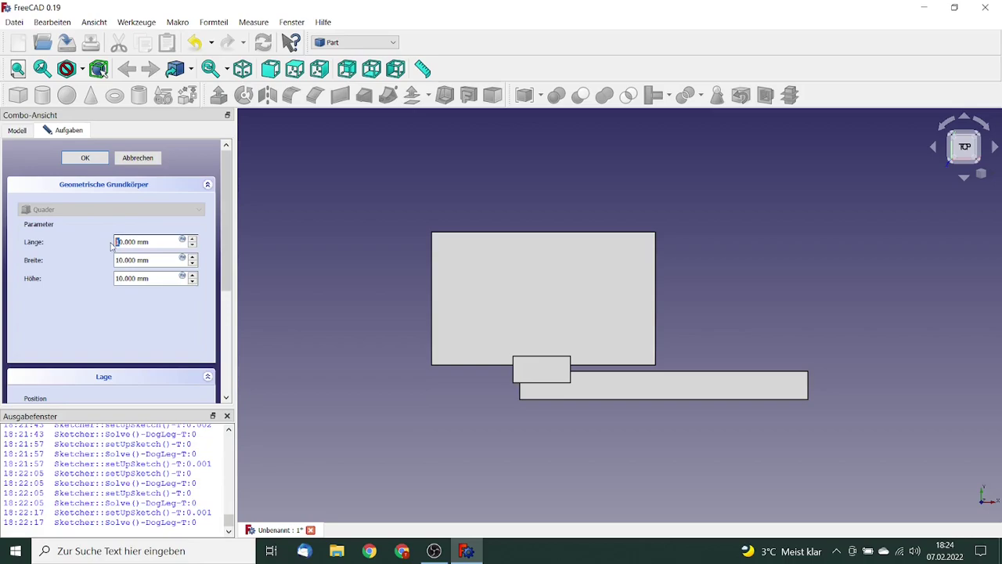
type("2")
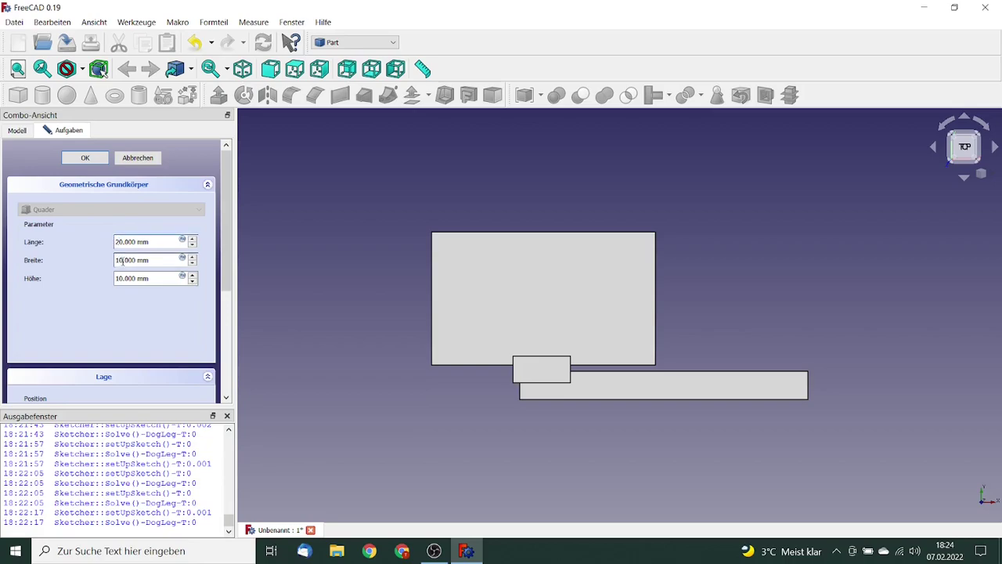
left_click_drag(122, 260, 114, 278)
type("3")
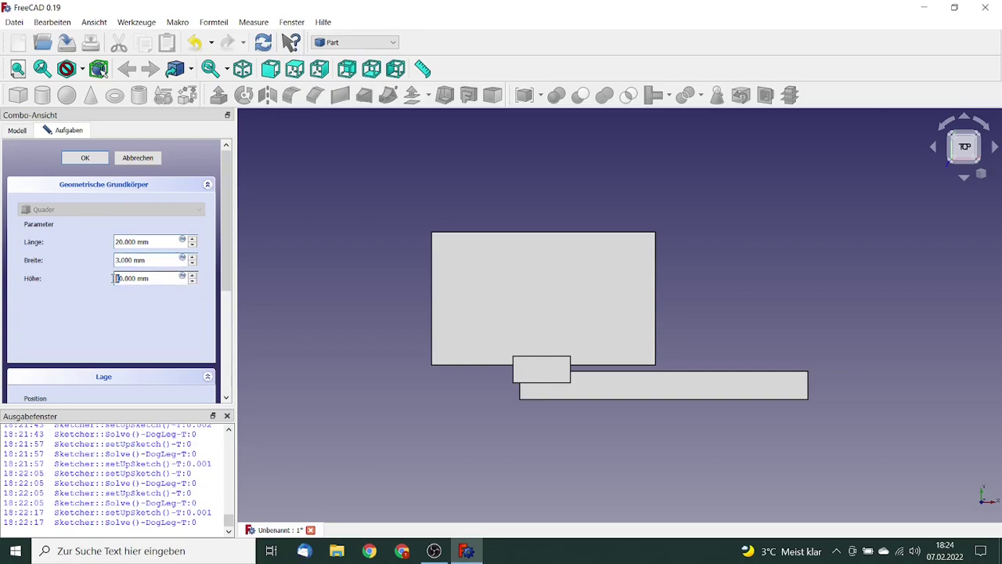
type("4")
- Position the second box at X -18 mm, Y -1 mm and Z -5 mm and accept its parameters
left_click_drag(222, 255, 225, 329)
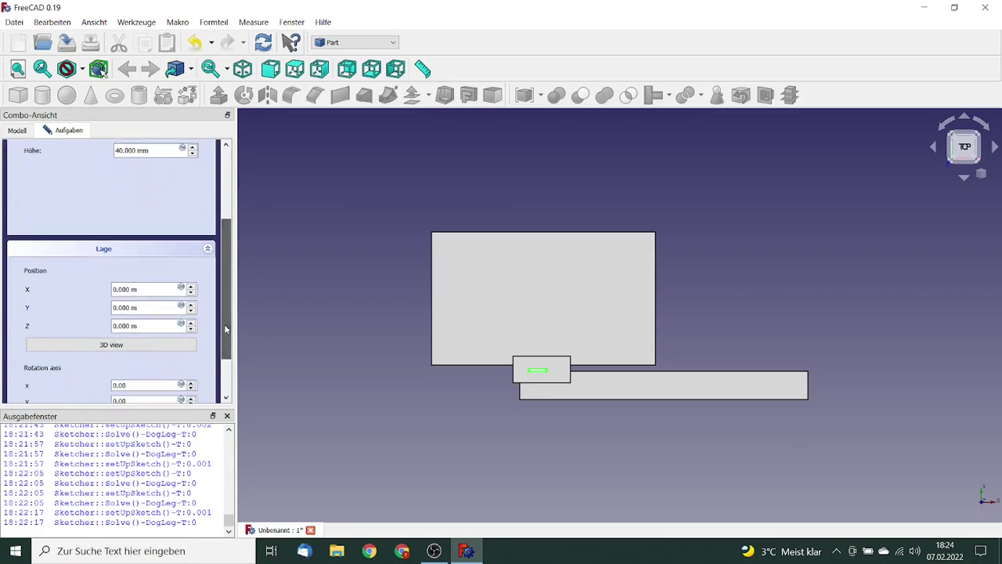
left_click_drag(140, 289, 50, 285)
type("-18")
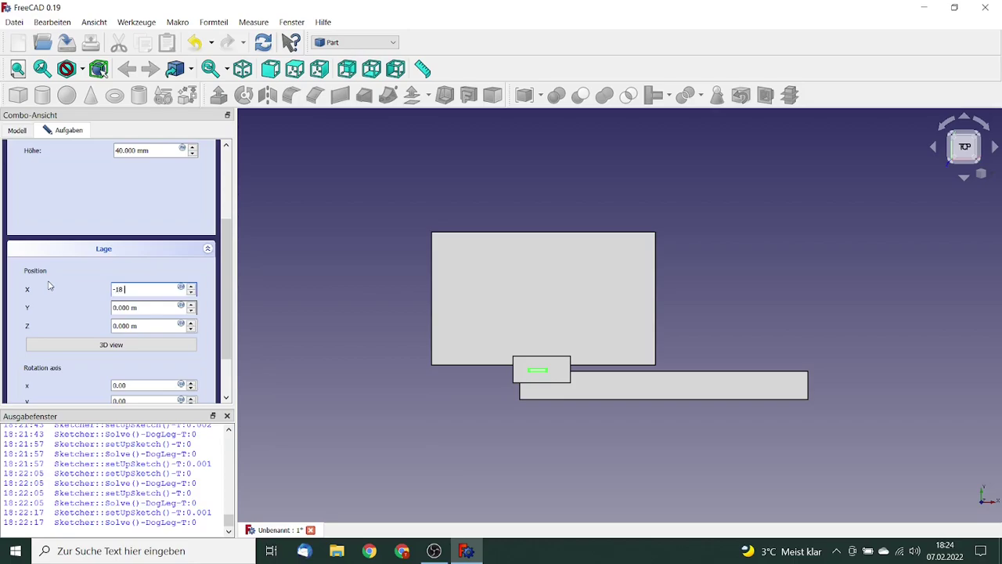
type(" mm")
key("Tab")
type("-1")
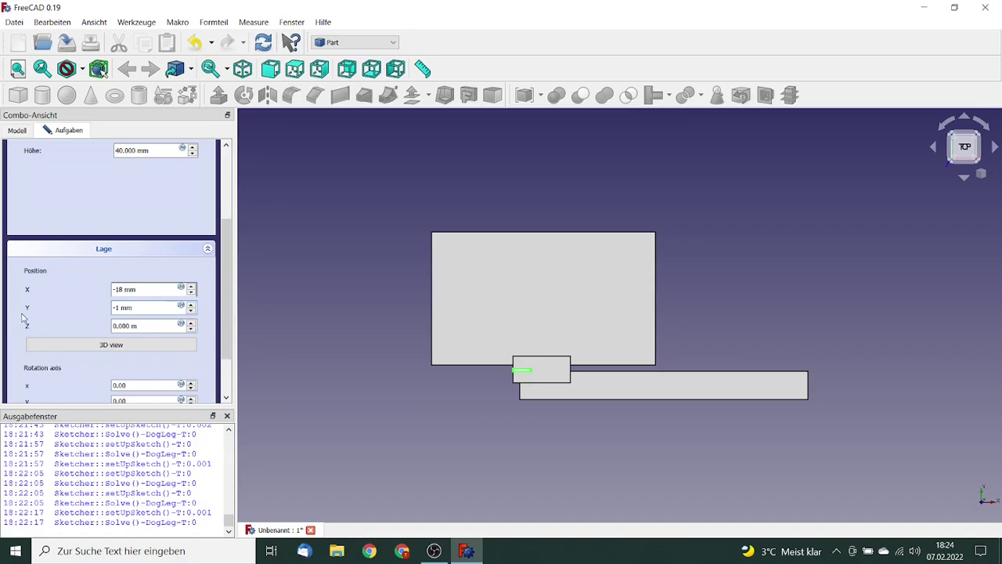
key("Tab")
type("-5")
key("Tab")
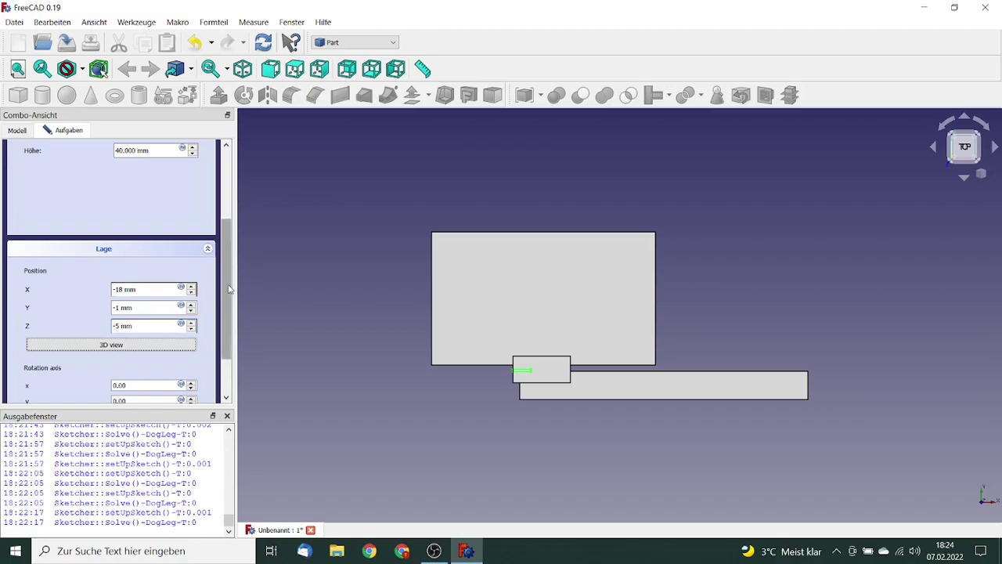
left_click_drag(225, 264, 219, 195)
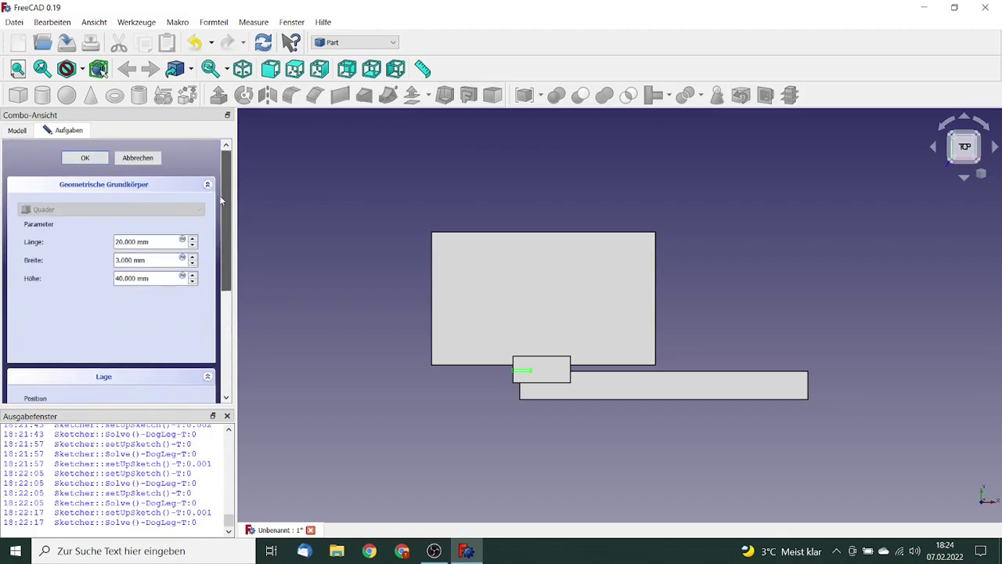
left_click(91, 159)
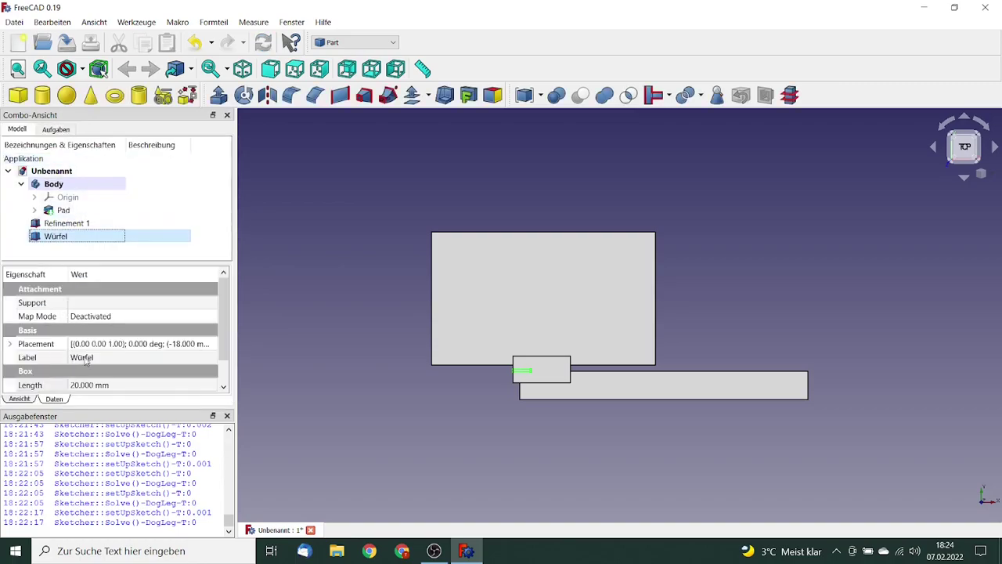
- Rename the second box as Refinement 2
left_click(108, 357)
type("R")
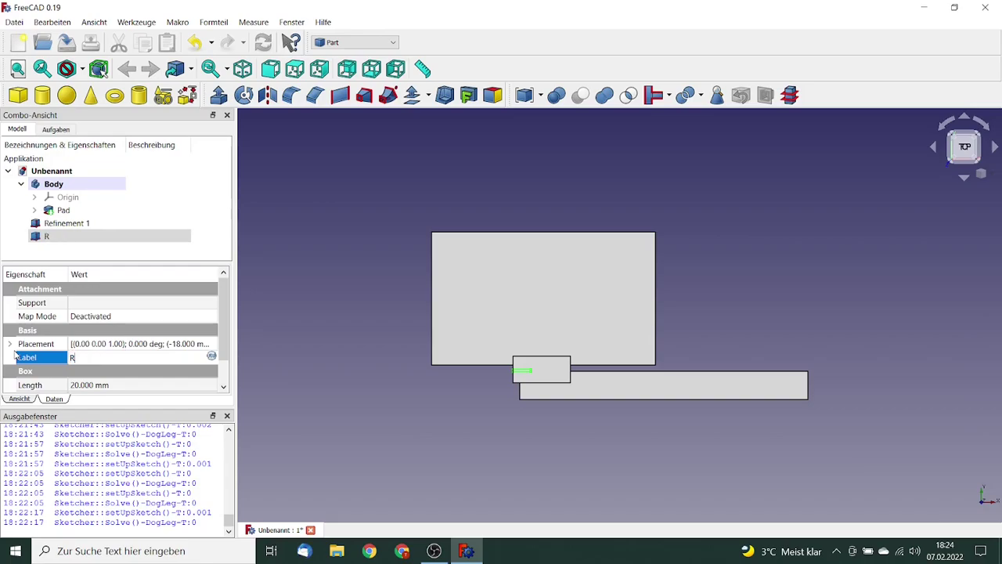
type("efinement 2")
key("Tab")
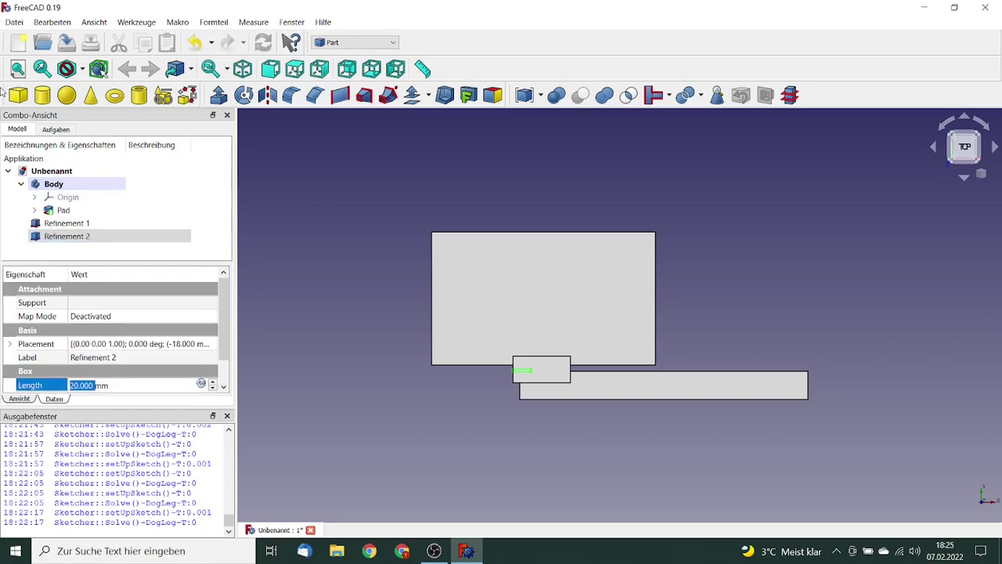
- Save the document as Lesson #10 Organ Pipe in the Lektion10_Orgelpfeife folder
left_click(15, 23)
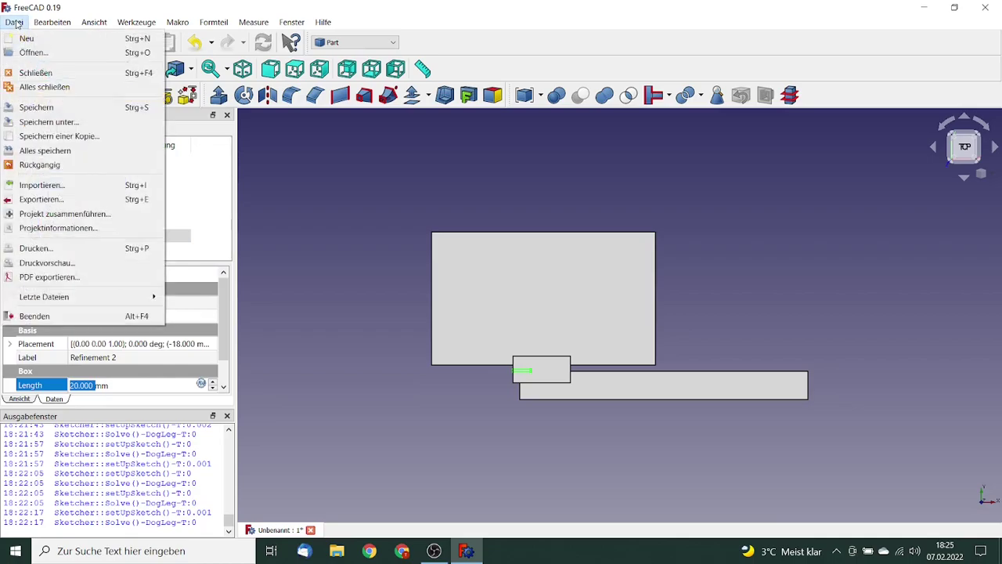
left_click(31, 110)
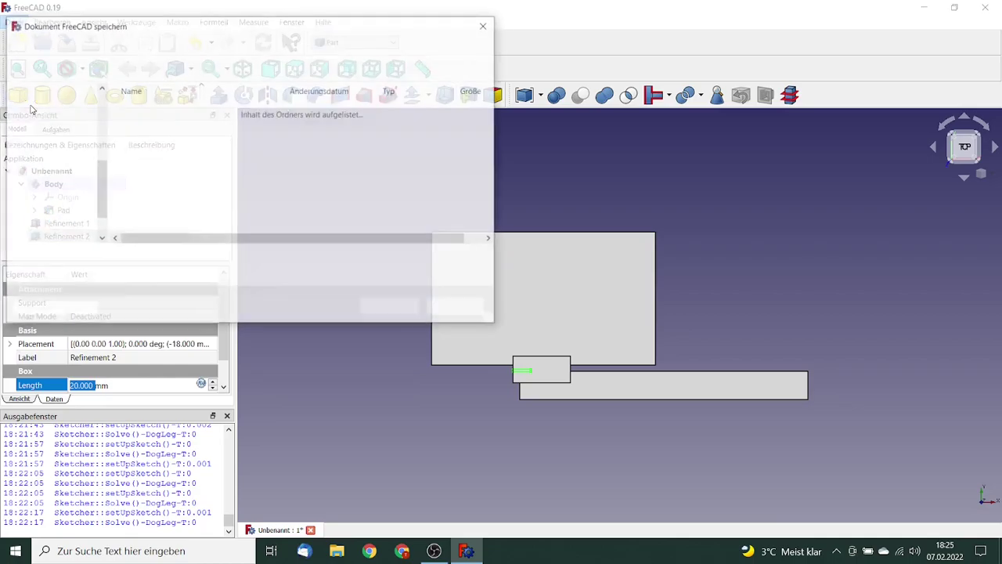
type("Lessen")
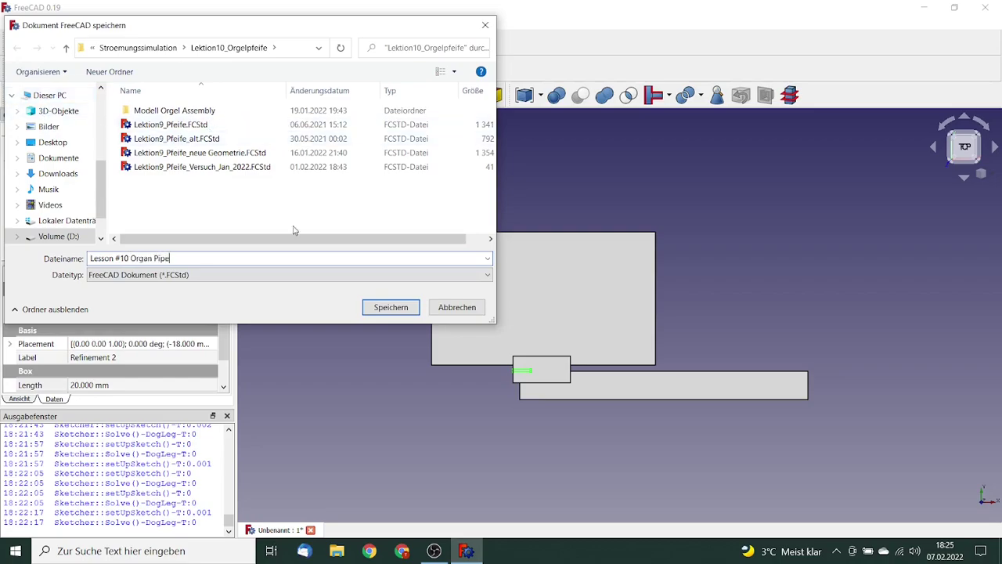
left_click(383, 308)
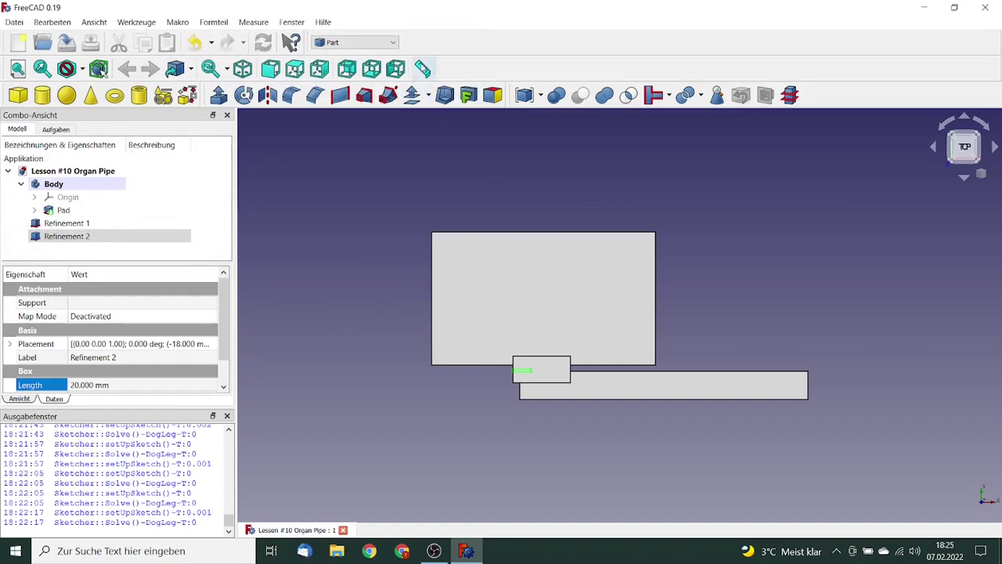
- Switch to the CfdOF workbench, create a CFD analysis for the organ pipe and expand it in the model tree
left_click(392, 42)
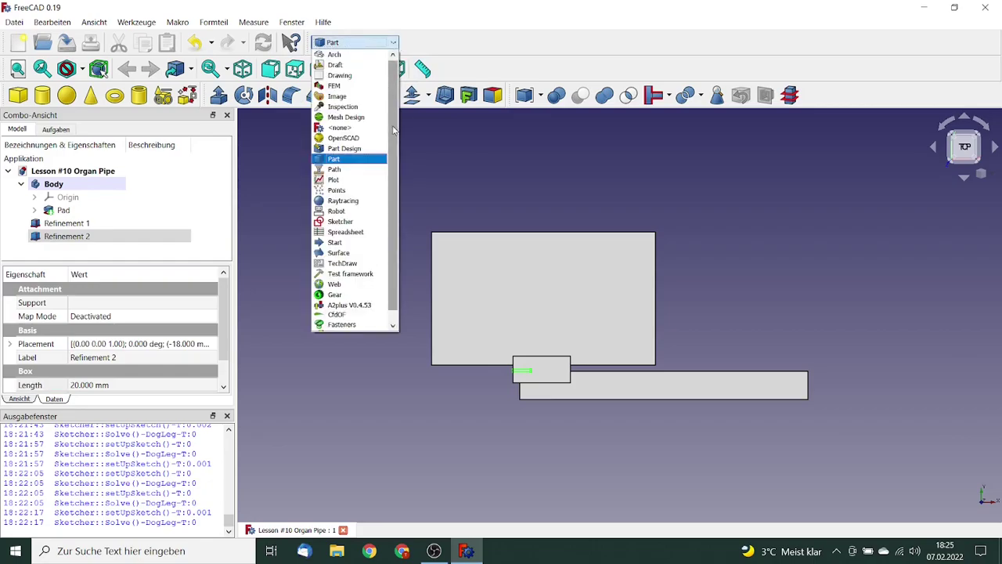
scroll(393, 130, "down", 1)
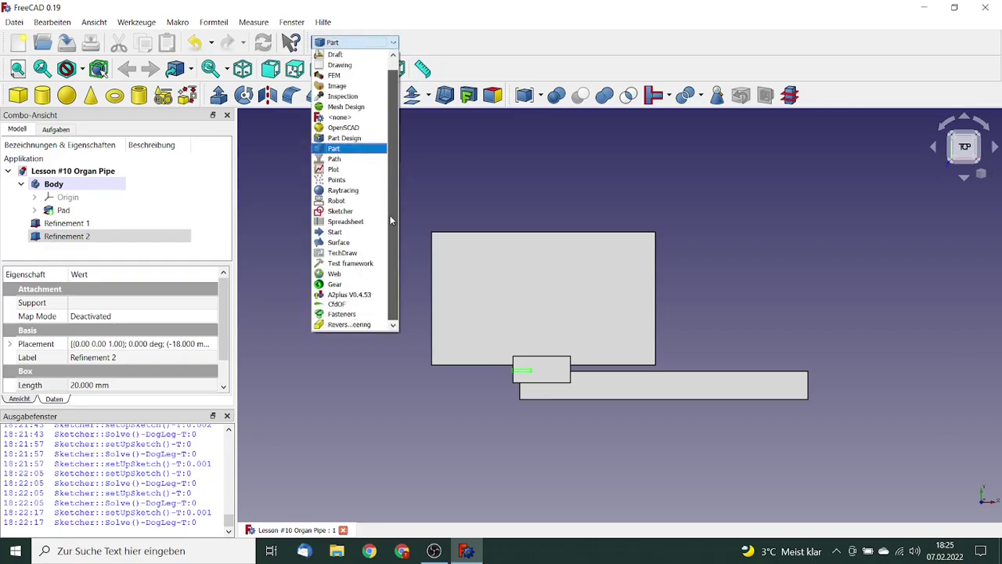
left_click(360, 304)
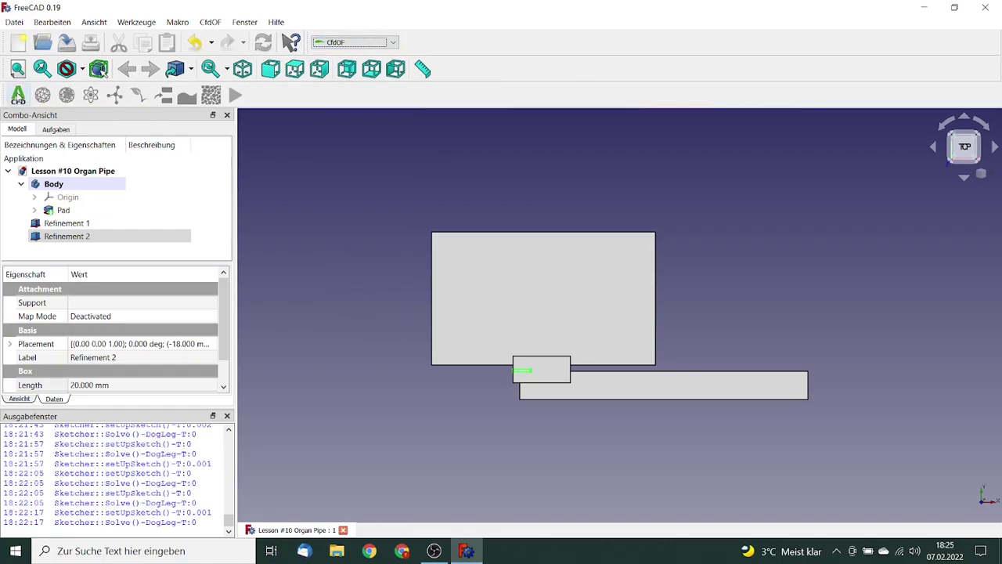
left_click(18, 94)
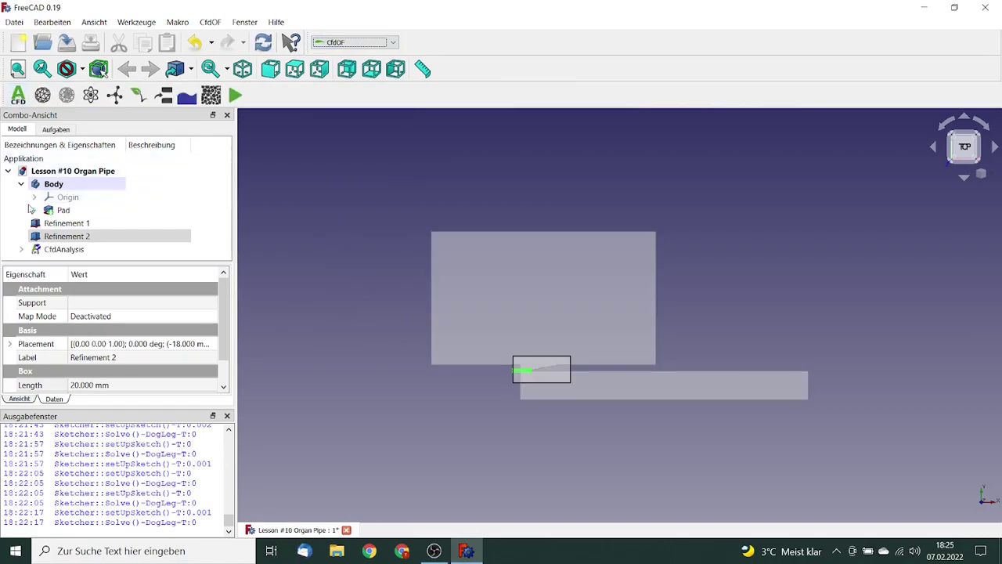
left_click(64, 249)
double_click(66, 244)
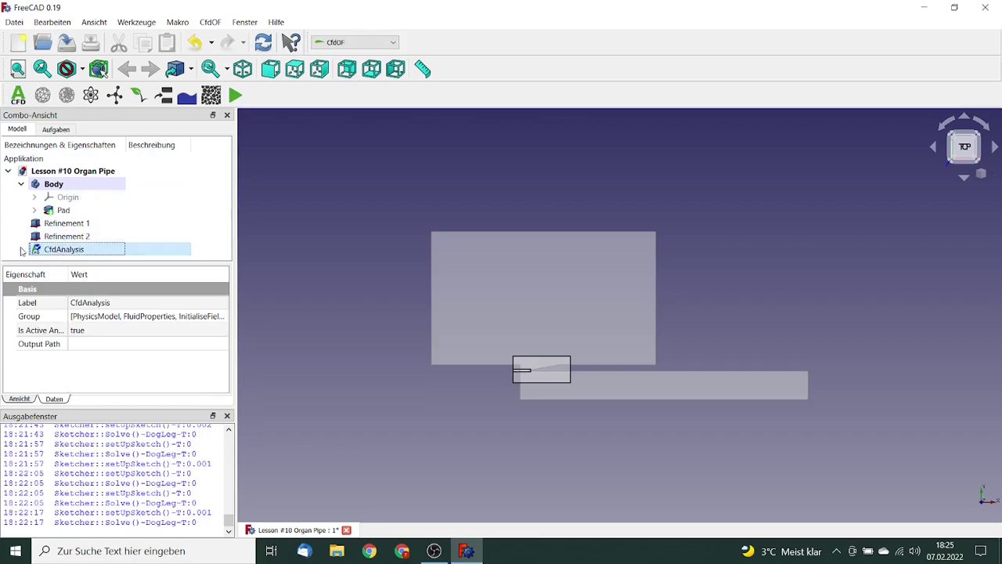
- Set the physics model to transient, viscous flow, keeping single phase, incompressible and laminar, and accept it
left_click_drag(226, 192, 230, 234)
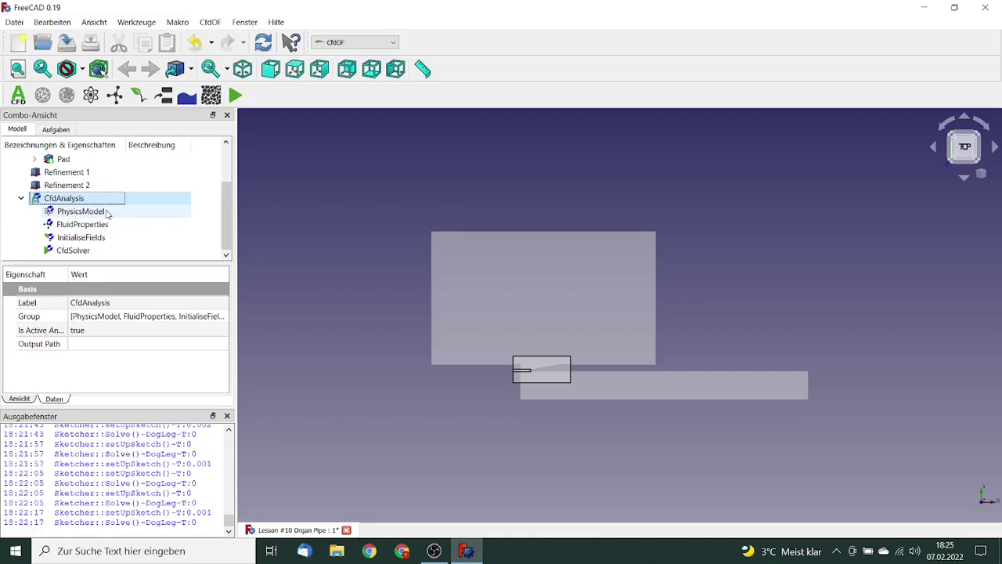
double_click(80, 212)
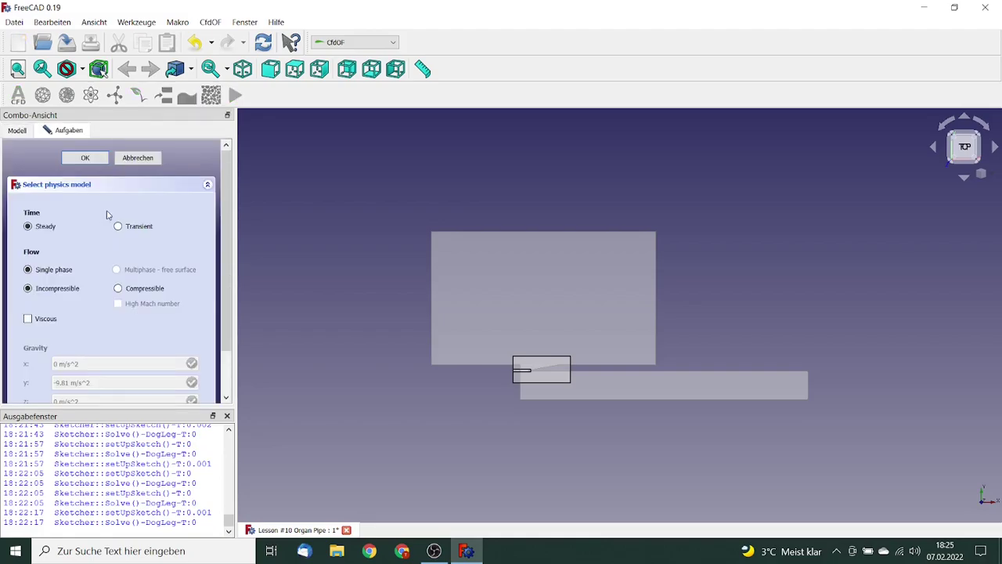
left_click(118, 226)
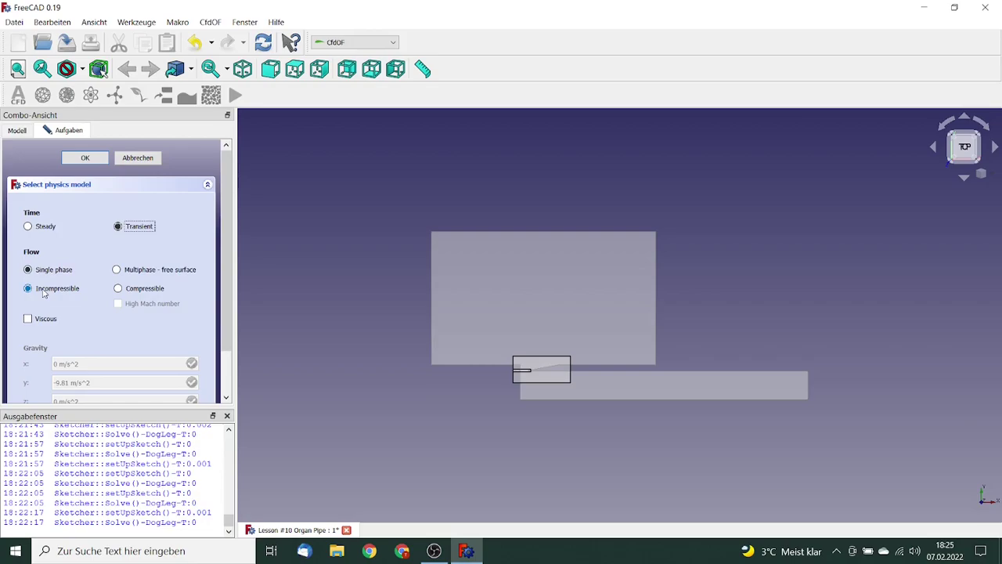
left_click(28, 320)
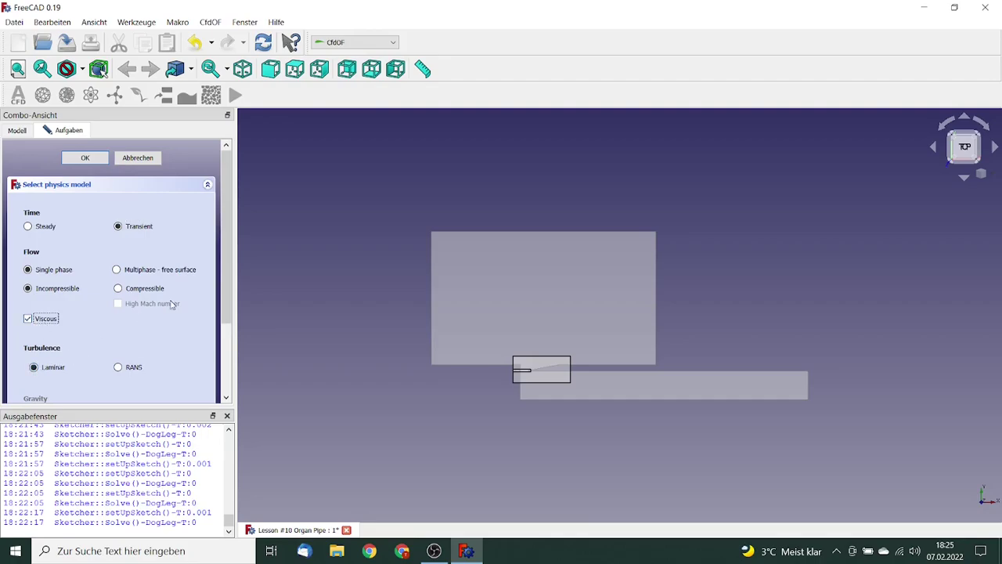
mouse_move(224, 296)
left_mouse_down()
mouse_move(229, 341)
mouse_move(227, 291)
left_mouse_up()
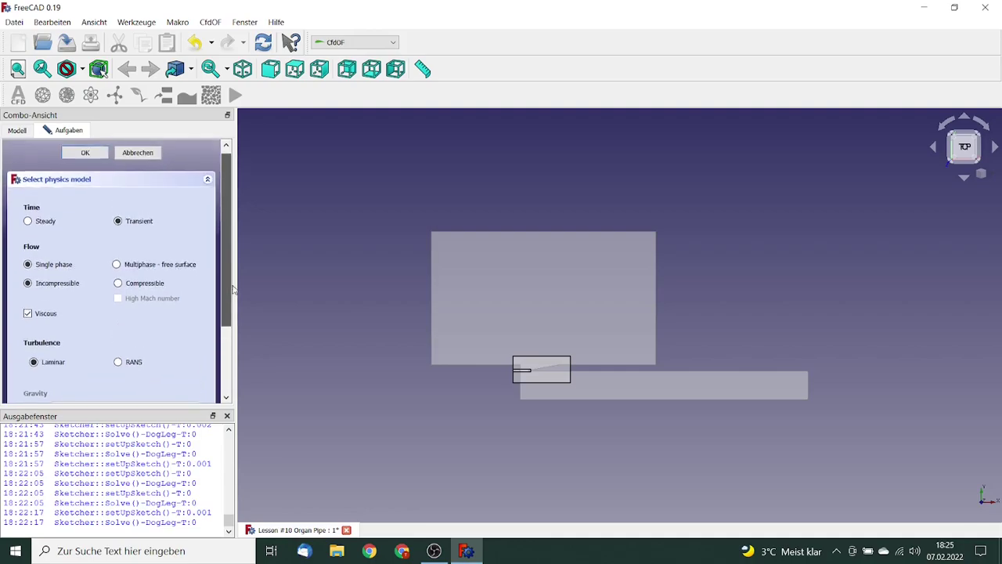
left_click(86, 158)
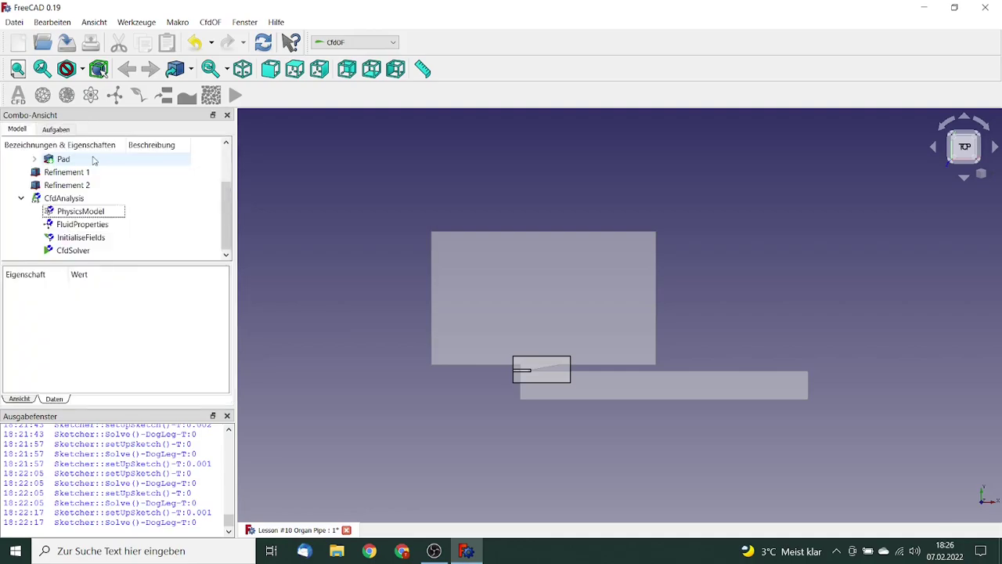
- Accept Air as the fluid, and initialise the pressure field with potential flow
double_click(82, 224)
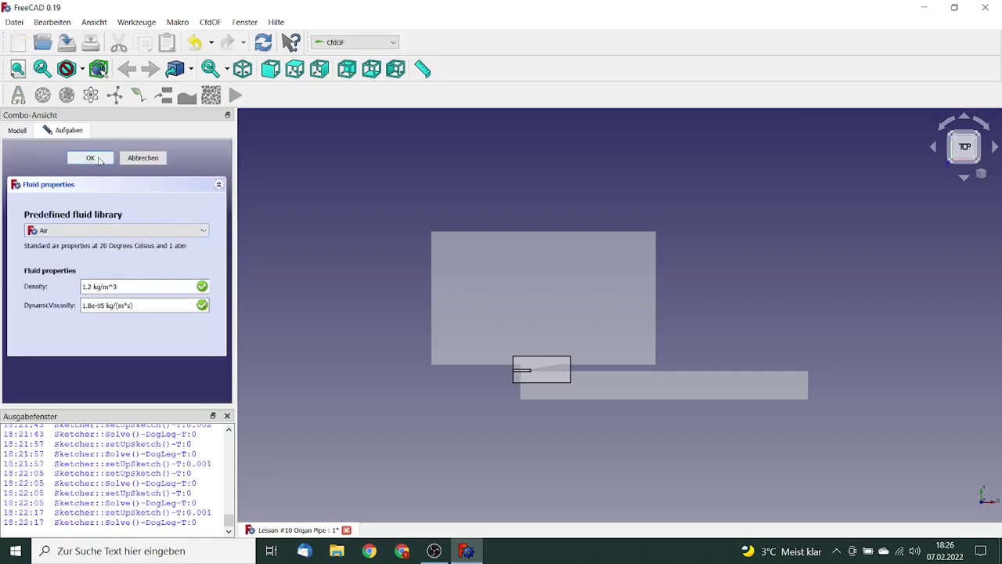
left_click(92, 158)
left_click(88, 239)
double_click(87, 240)
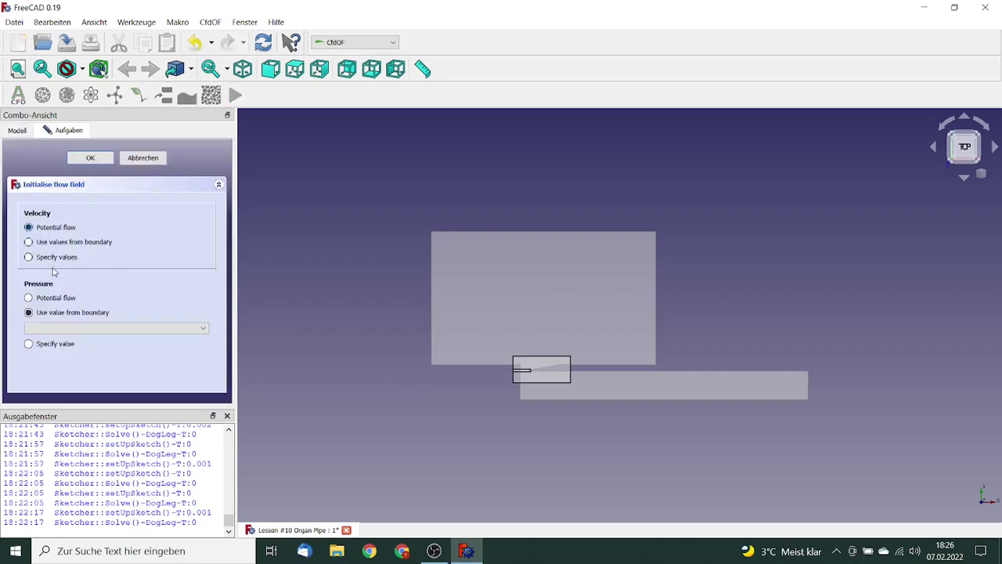
left_click(50, 300)
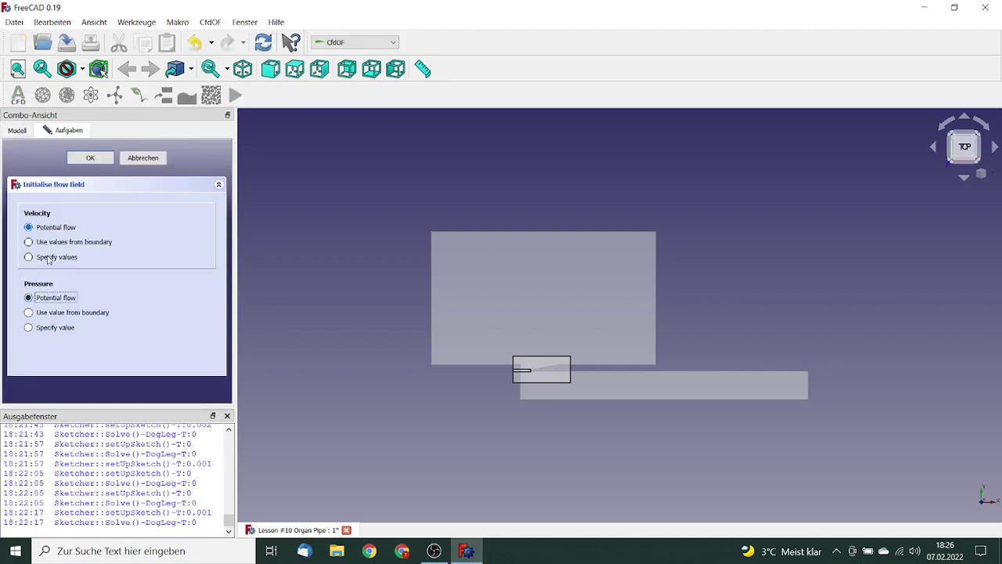
left_click(94, 160)
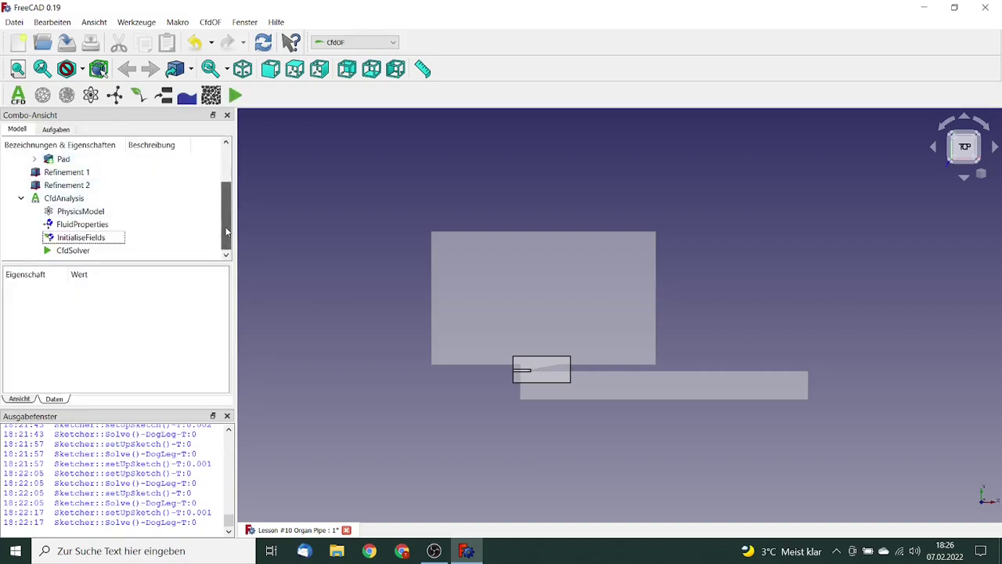
- Hide the Refinement 1 and Refinement 2 boxes in the model
left_click(296, 290)
middle_click_drag(296, 289, 347, 291)
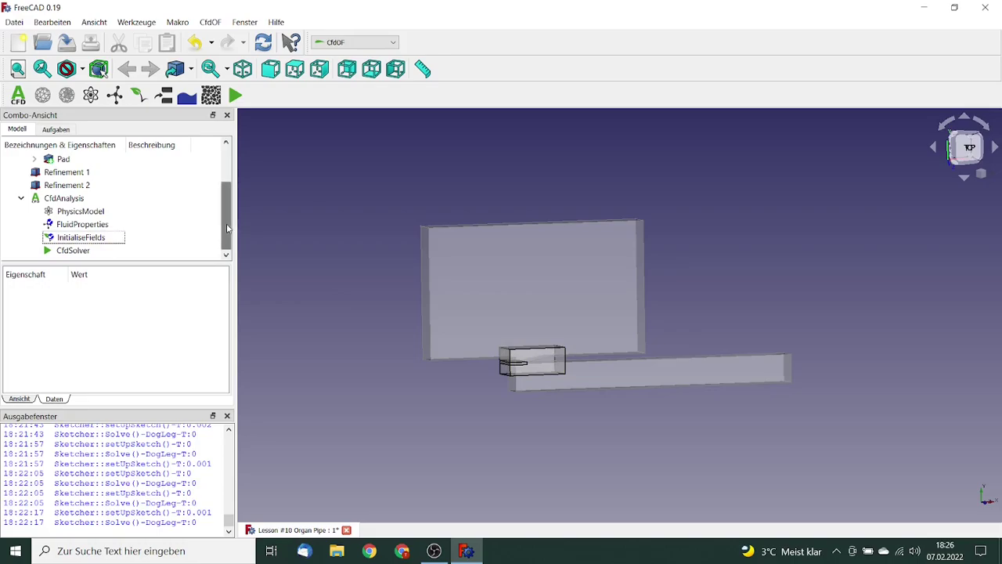
scroll(78, 235, "up", 2)
left_click(76, 225)
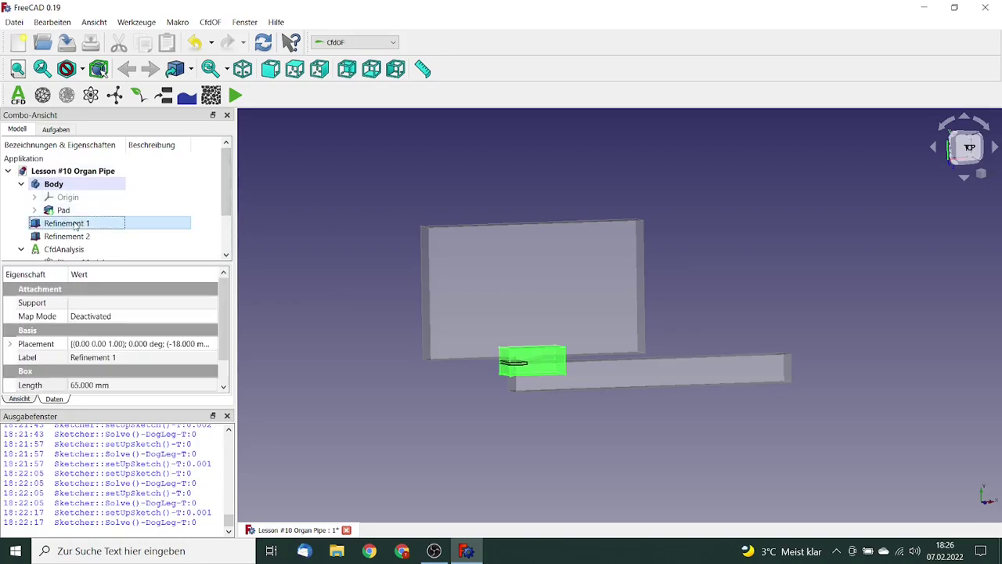
key("space")
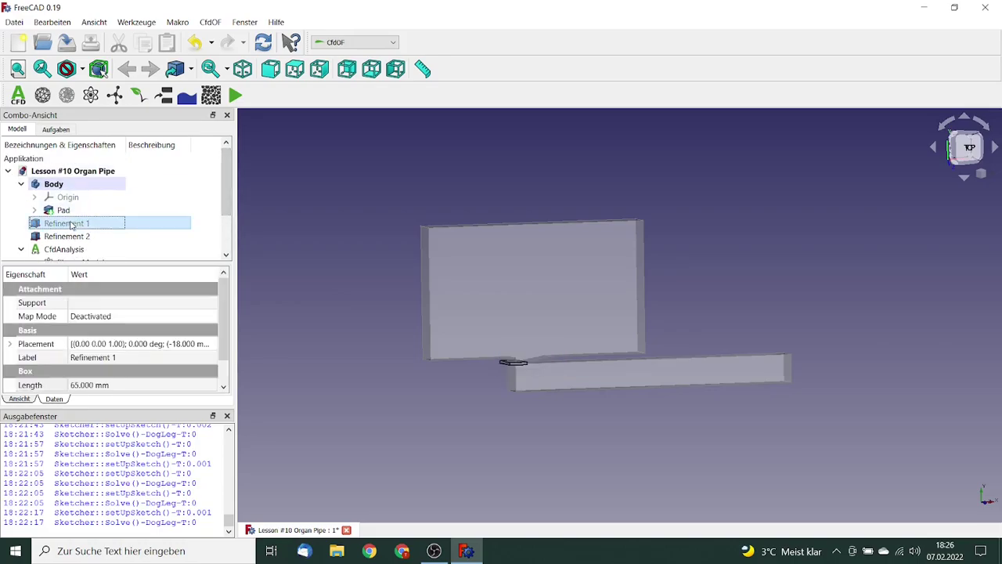
left_click(62, 237)
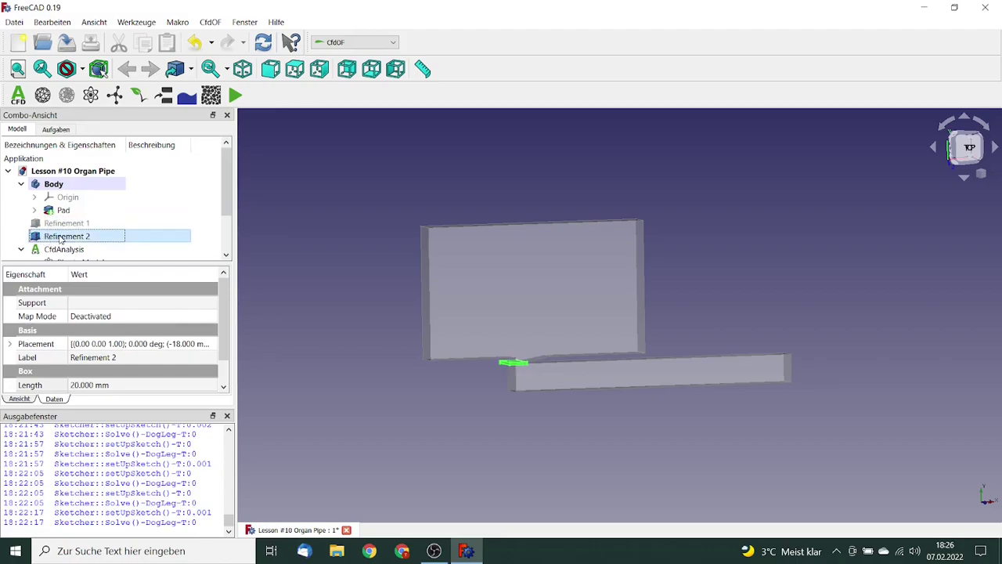
key("space")
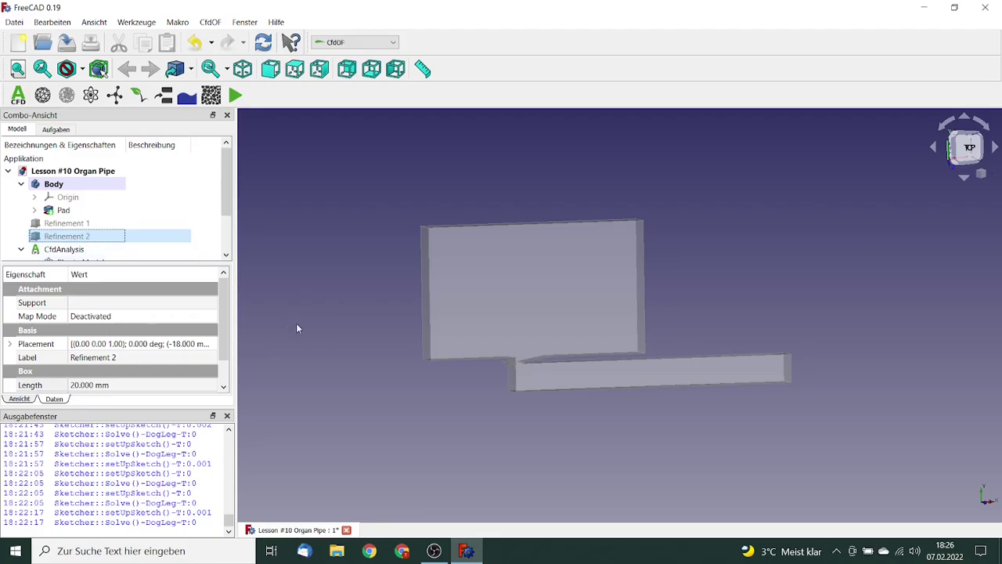
- Create an Inlet boundary condition on the small end face of the narrow air channel (Pad:Face1)
left_click(319, 335)
mouse_move(318, 335)
middle_mouse_down()
mouse_move(338, 289)
mouse_move(319, 364)
mouse_move(322, 338)
middle_mouse_up()
middle_click_drag(308, 416, 604, 224)
scroll(380, 394, "up", 4)
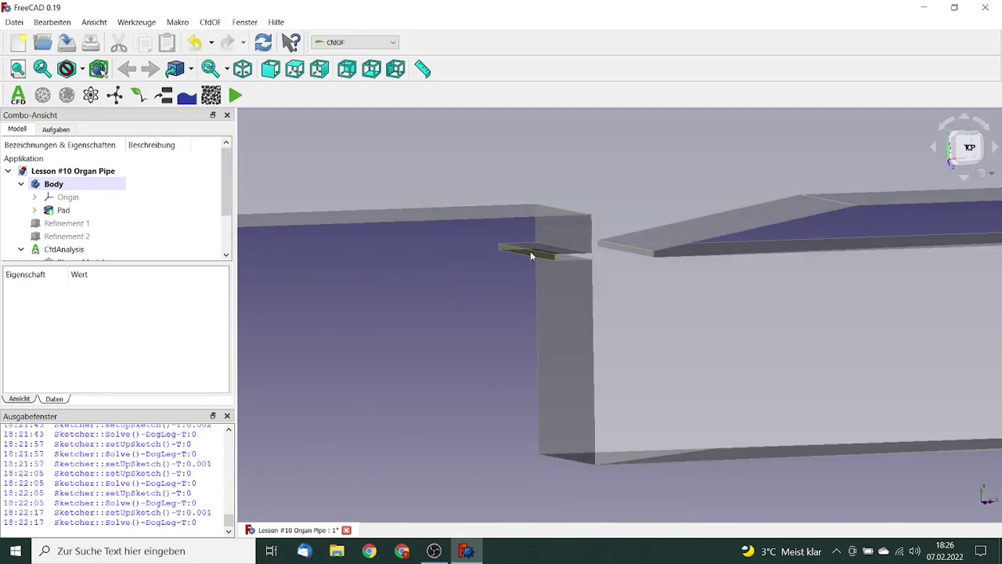
left_click(531, 252)
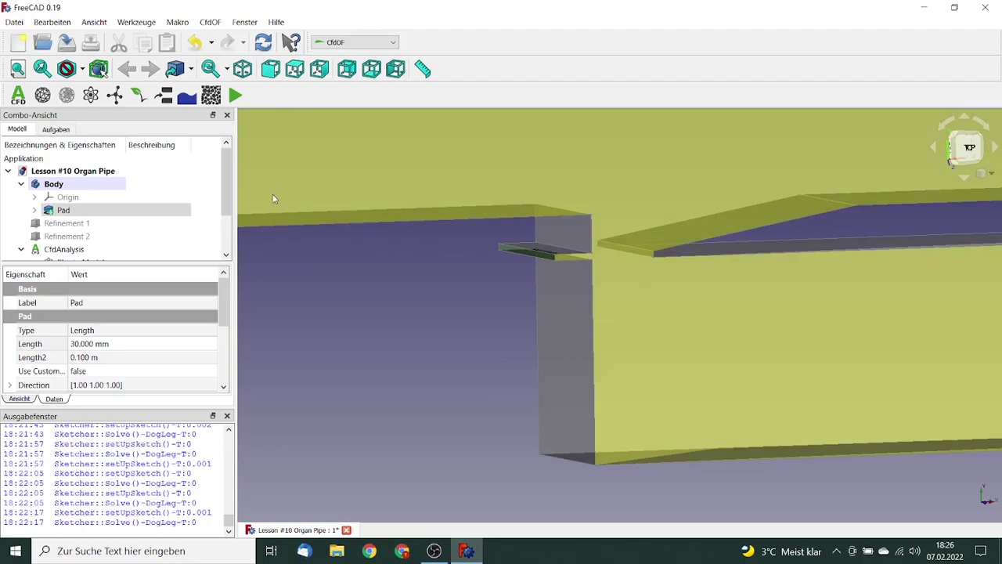
left_click(163, 95)
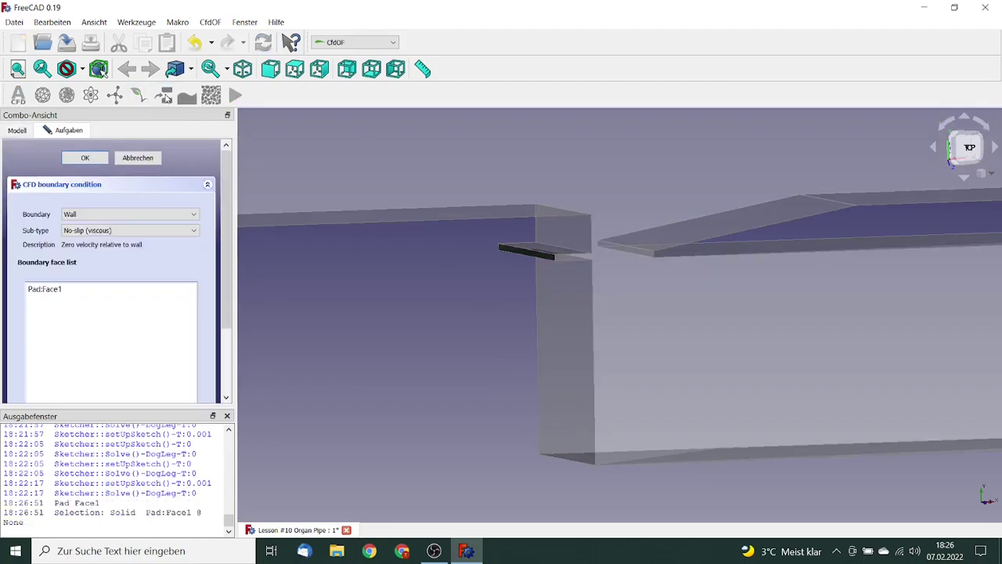
left_click(128, 213)
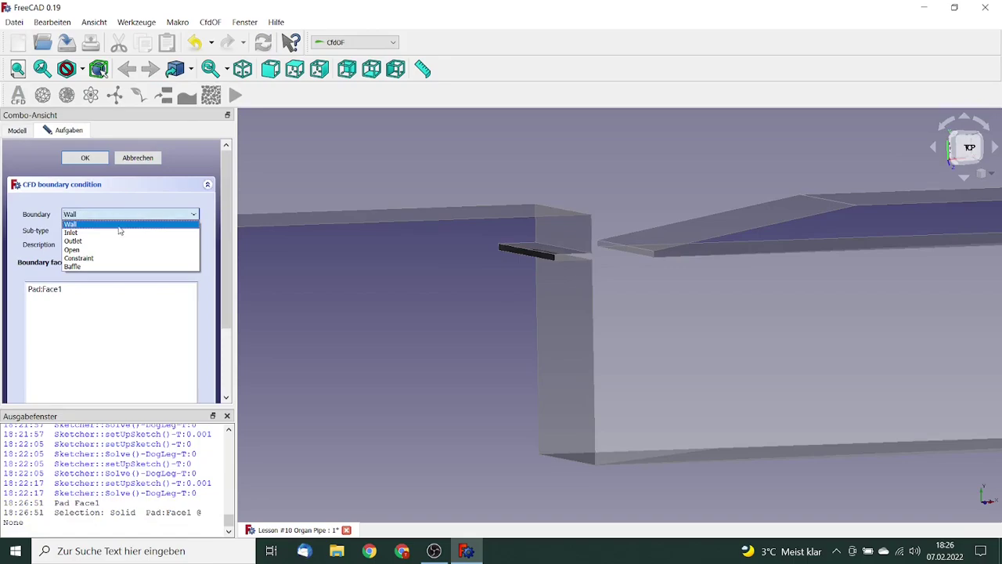
left_click(112, 233)
- Set the inlet's uniform velocity component Ux to 8 m/s and accept the boundary condition
left_click_drag(224, 209, 224, 319)
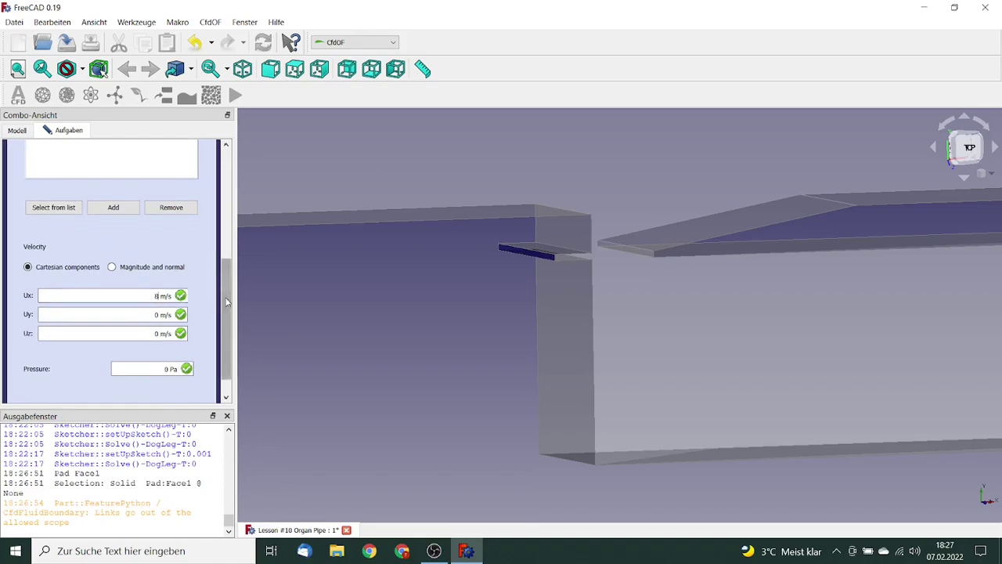
left_click_drag(223, 307, 232, 157)
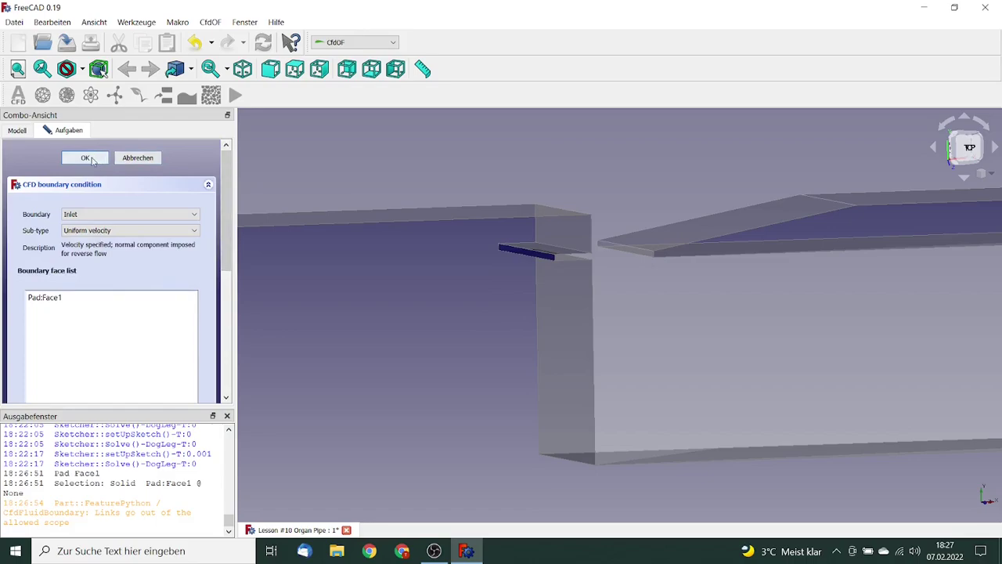
left_click(86, 158)
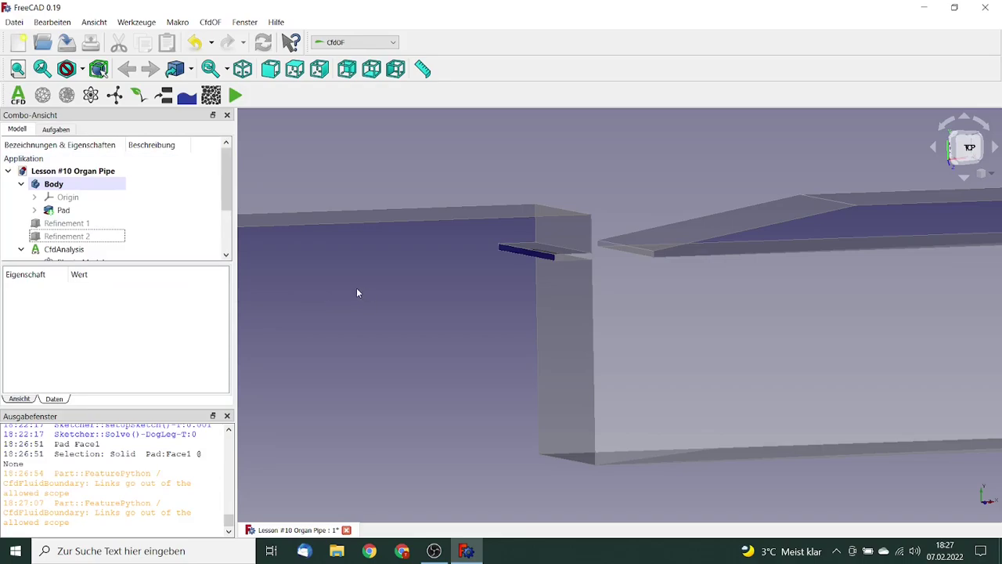
- Create an Outlet boundary condition on the short side face of the large rectangular air region (Pad:Face12)
middle_click_drag(357, 292, 363, 334)
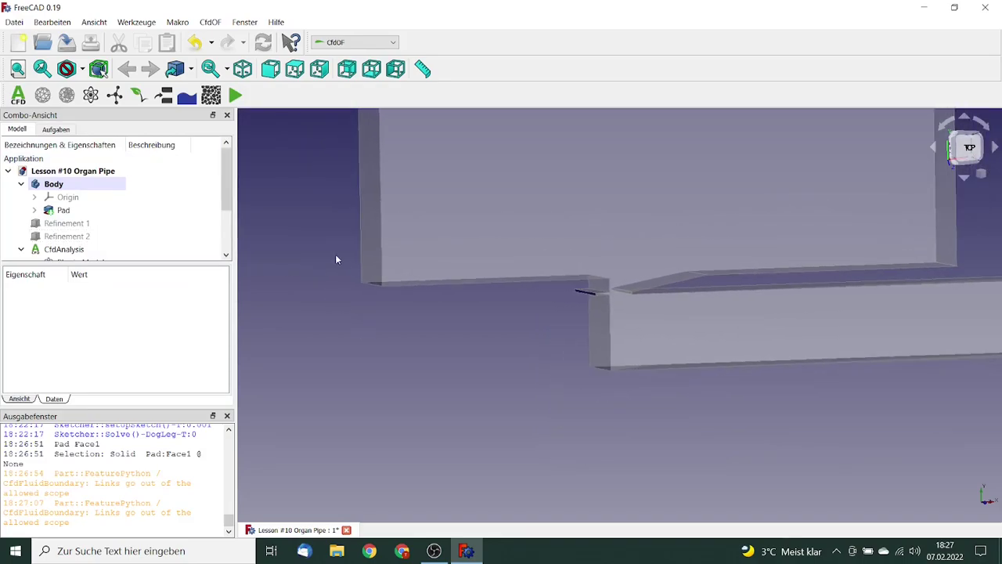
middle_click_drag(337, 256, 307, 398)
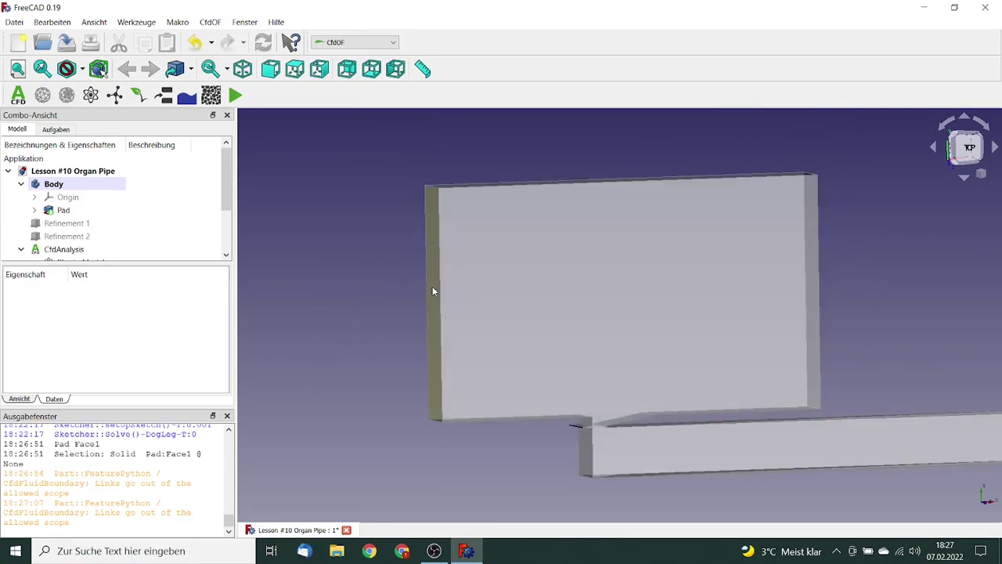
left_click(433, 291)
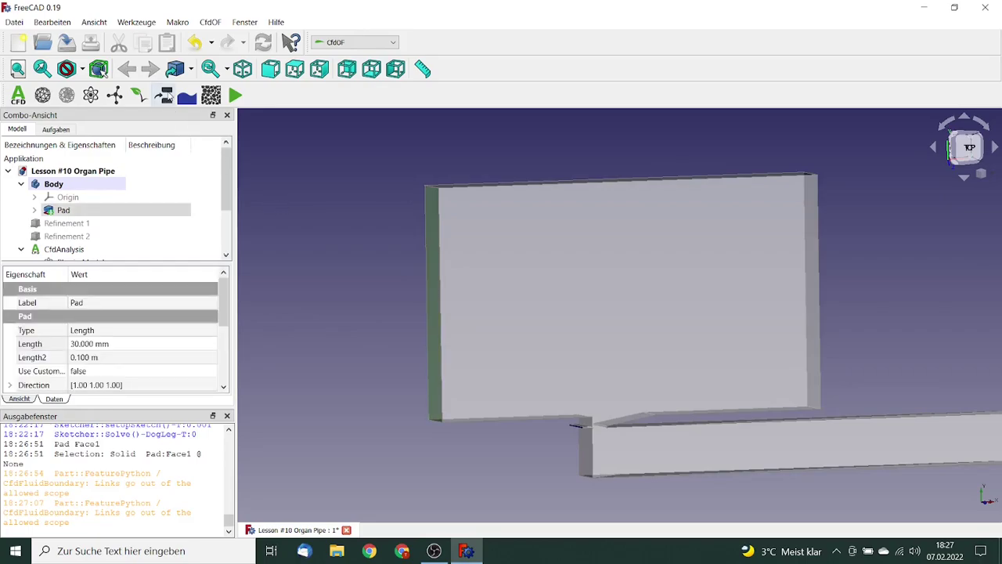
left_click(165, 96)
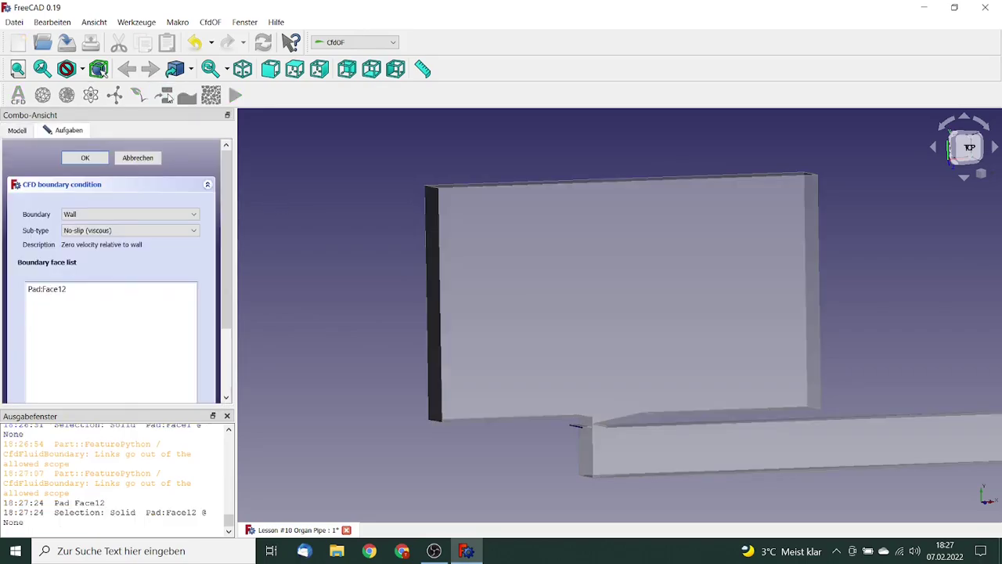
left_click(133, 216)
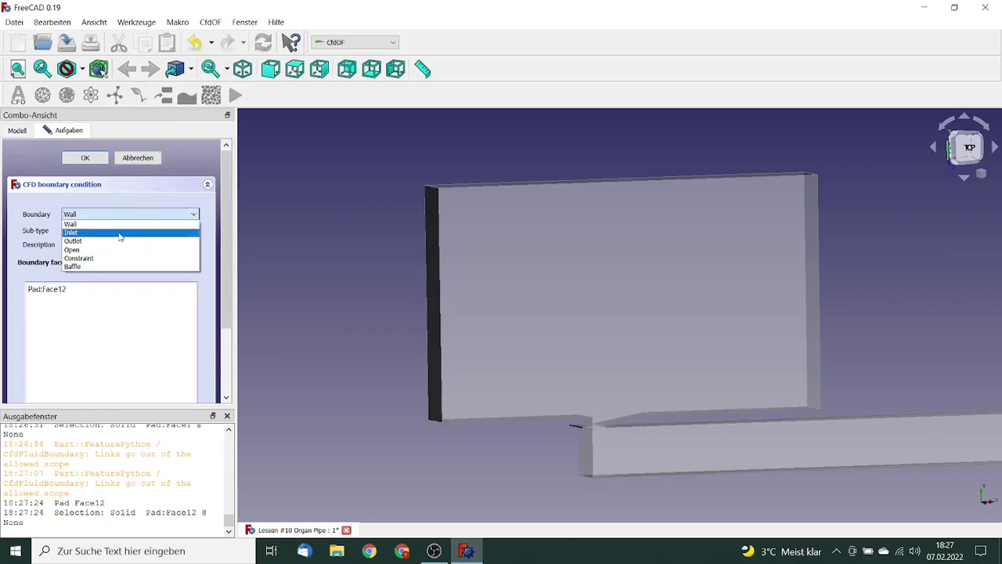
left_click(116, 241)
- Add the long outer face of the large rectangular air region (Pad:Face11) to the static pressure outlet's boundary faces
right_click(404, 186)
left_click(409, 161)
middle_click_drag(411, 149, 397, 159)
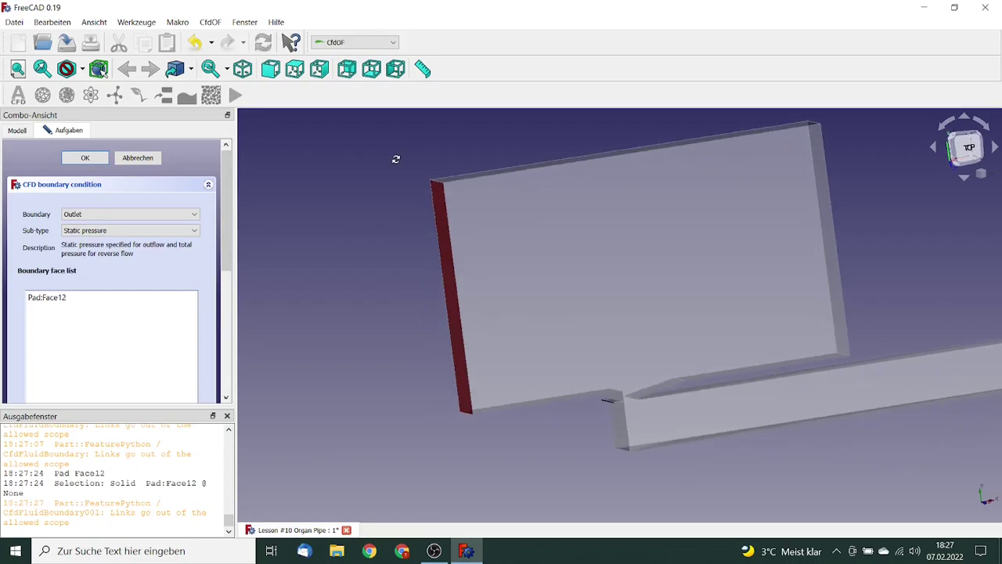
middle_click_drag(648, 136, 620, 131)
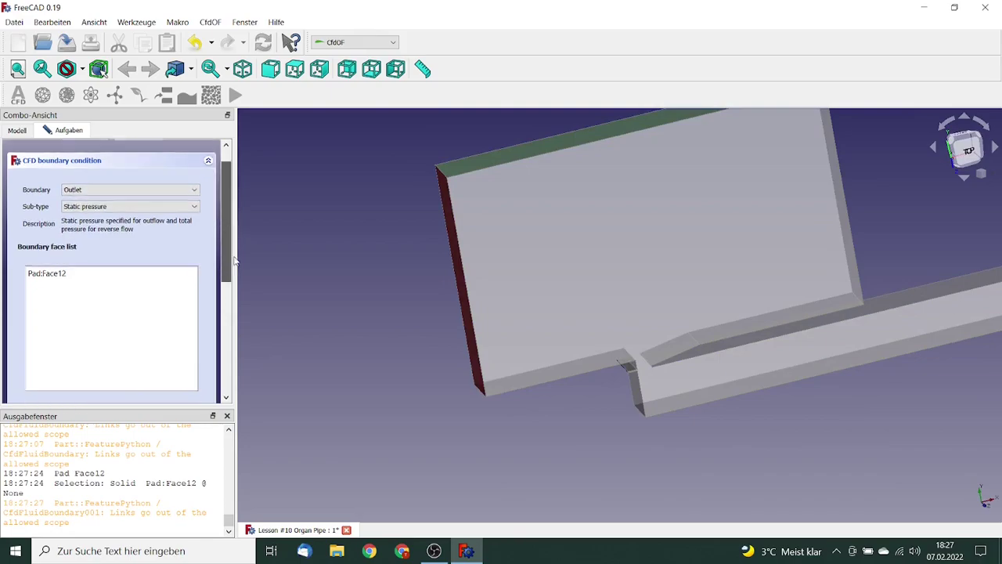
scroll(117, 306, "down", 6)
scroll(114, 311, "up", 3)
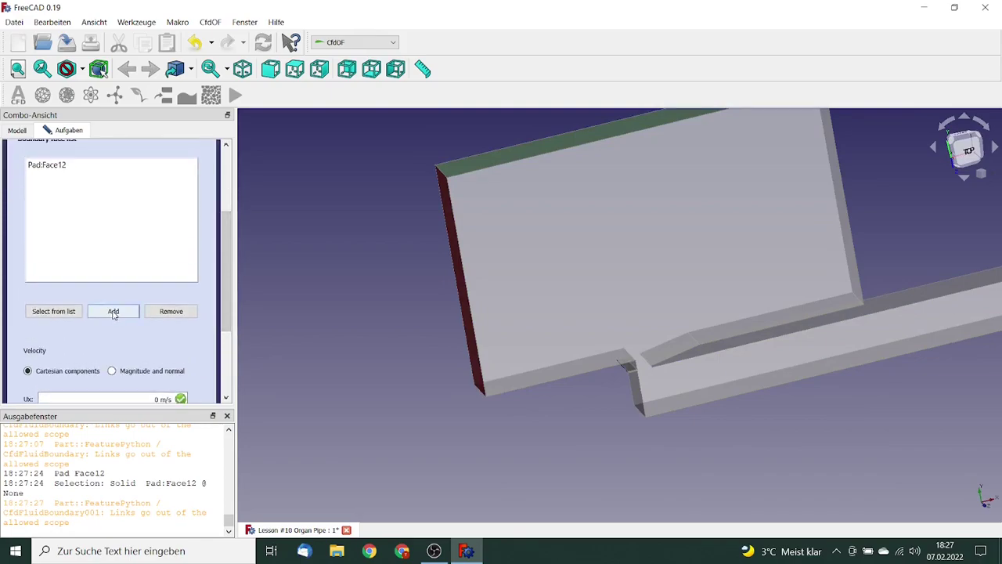
left_click(114, 311)
- Add the opposite short side face of the large air region (Pad:Face10) to the outlet and accept the boundary condition
middle_click_drag(332, 260, 533, 197)
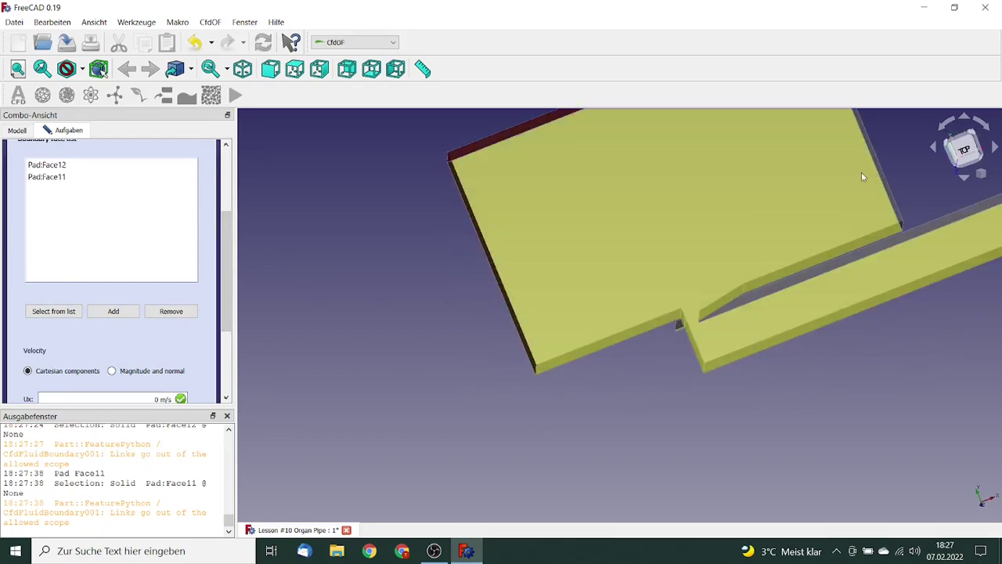
right_click(813, 174)
left_click(890, 145)
middle_click_drag(890, 145, 781, 192)
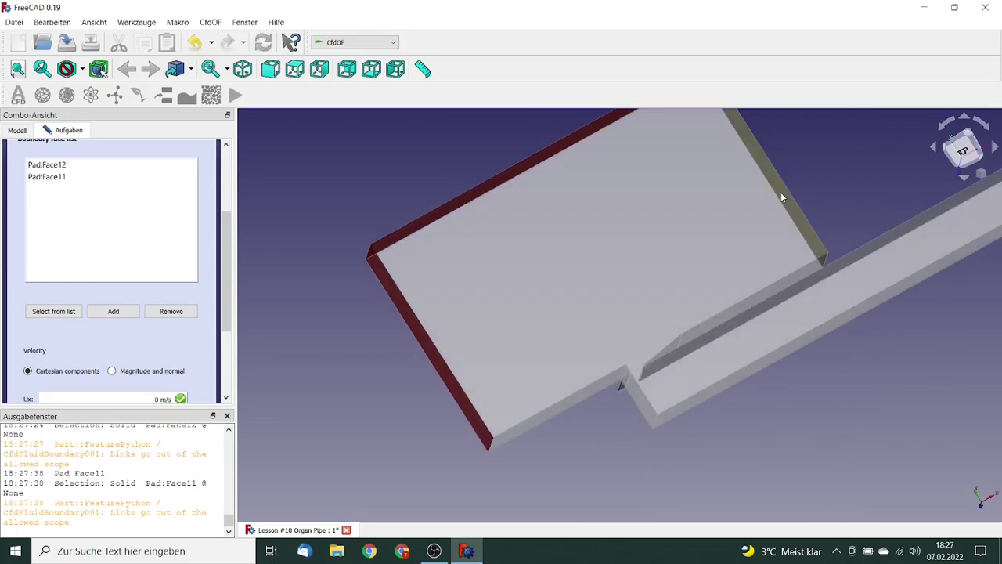
left_click(781, 195)
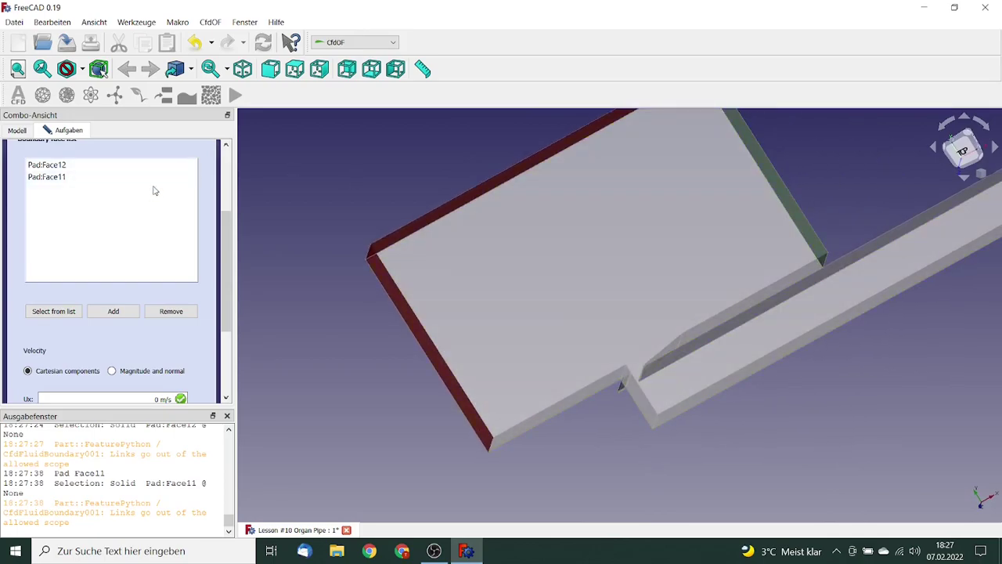
left_click(114, 311)
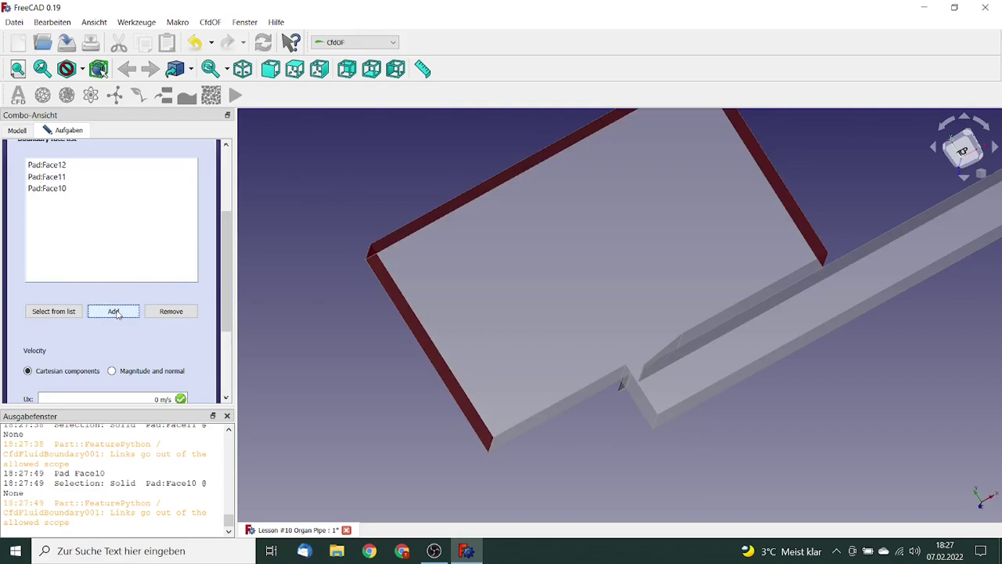
scroll(224, 253, "up", 3)
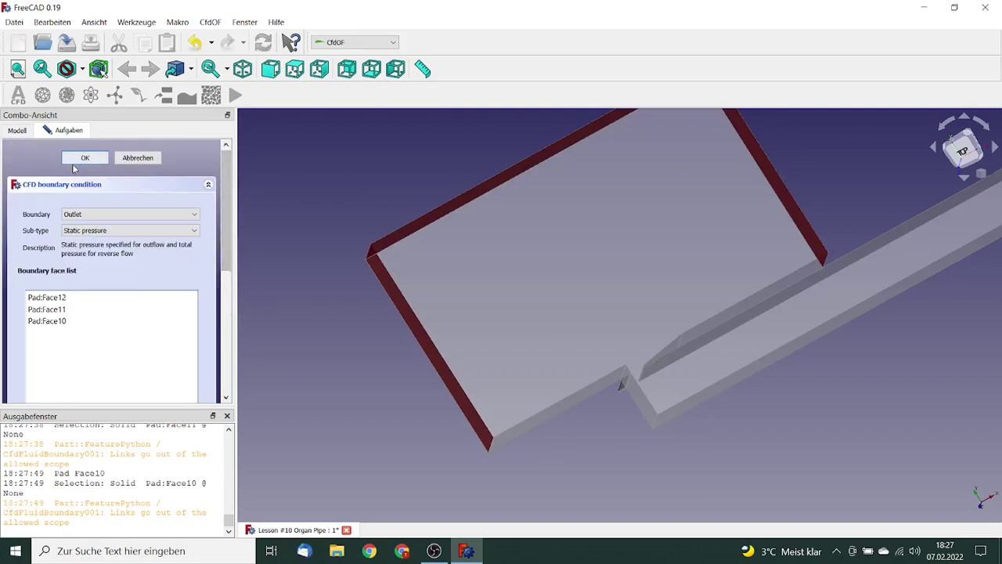
left_click(88, 158)
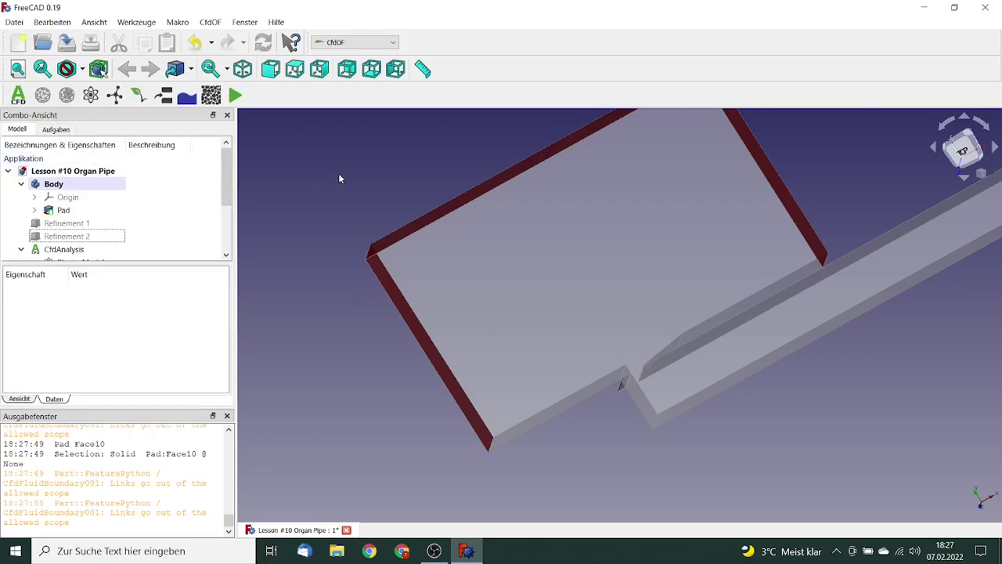
- Create a Constraint boundary condition with sub-type 2D bounding plane on the model's large front face (Pad:Face17)
middle_click_drag(339, 173, 436, 206)
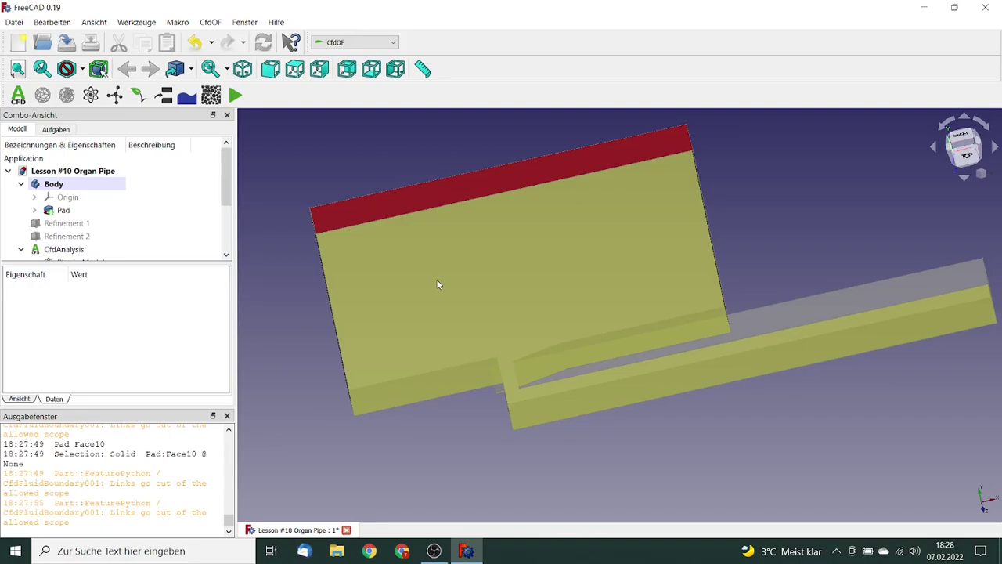
left_click(438, 284)
left_click(164, 96)
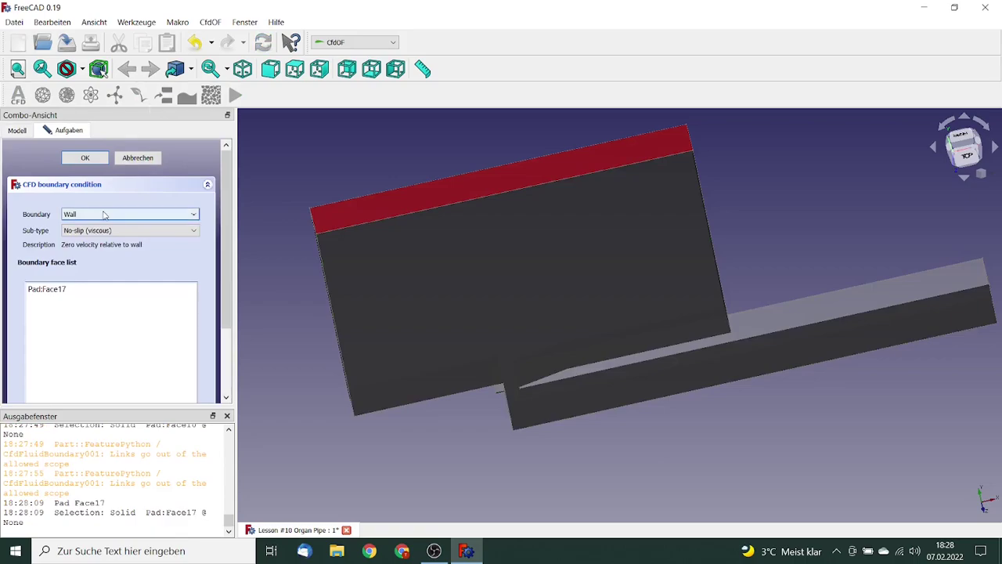
left_click(104, 215)
left_click(93, 260)
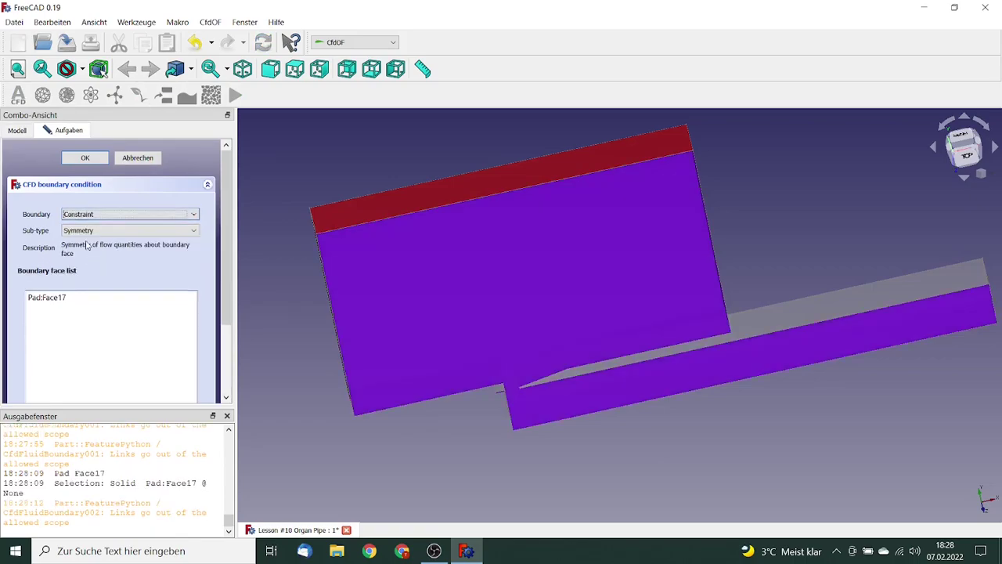
left_click(87, 231)
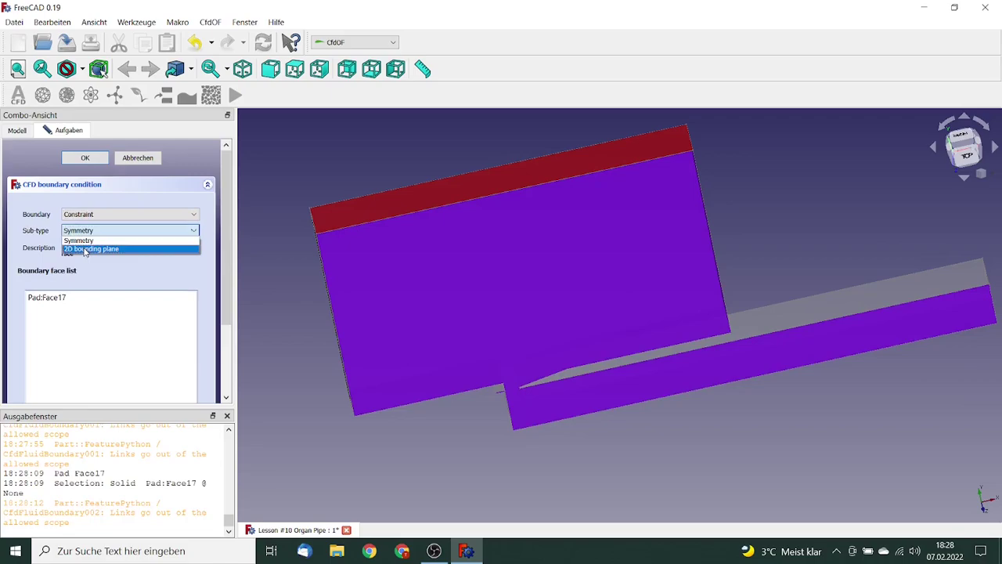
left_click(86, 250)
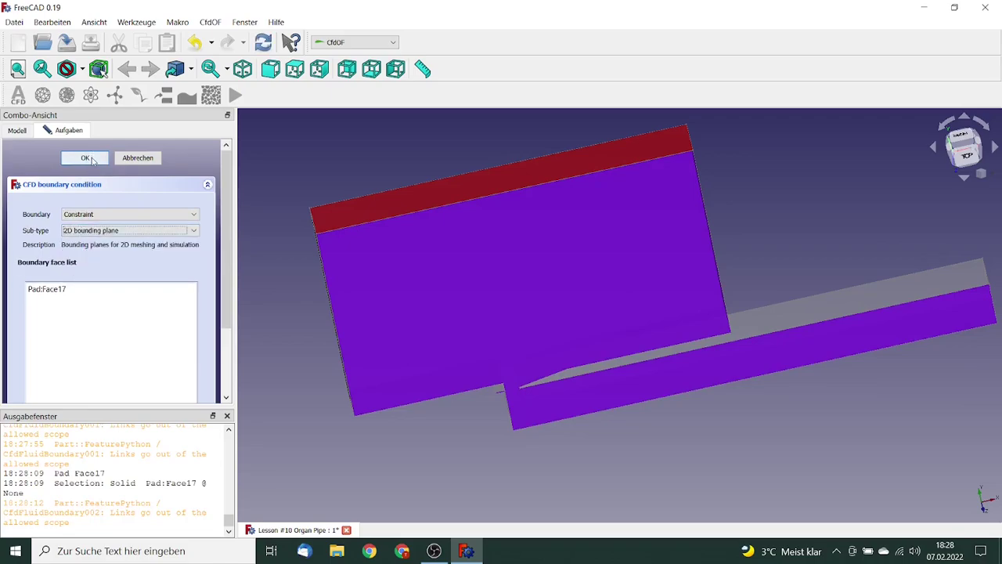
left_click(89, 159)
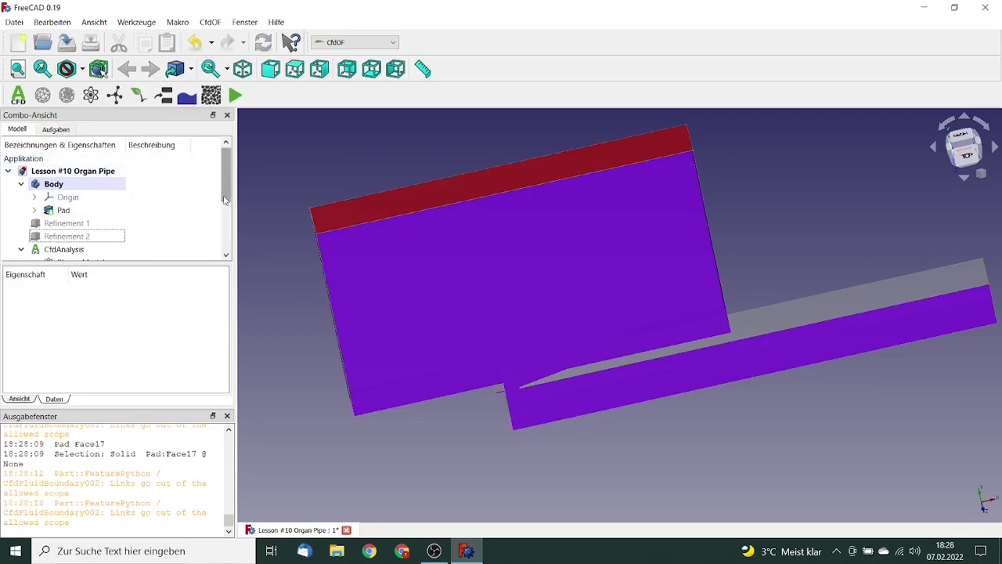
- Rename the new front-face constraint in the analysis as Frontside
scroll(226, 249, "down", 3)
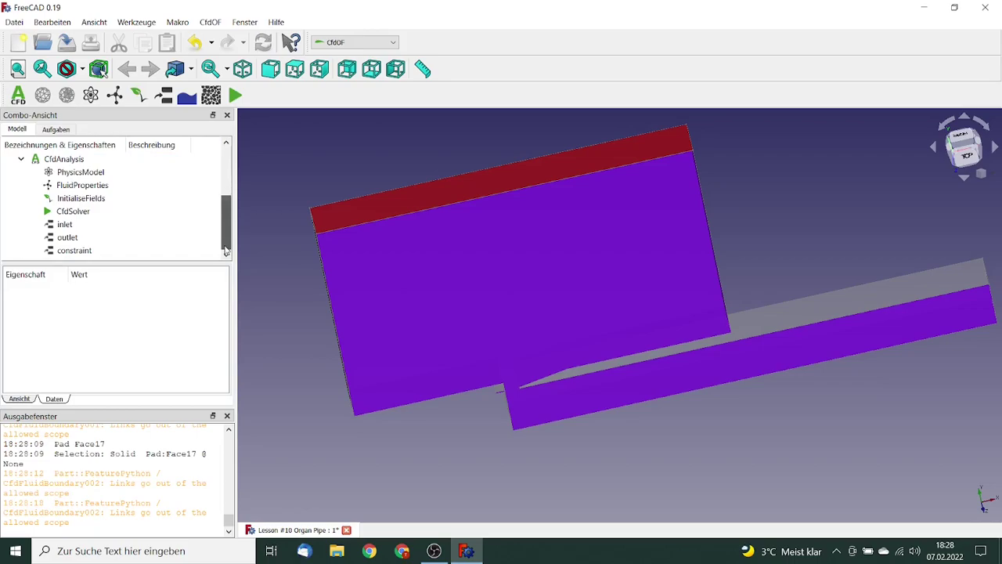
left_click(84, 250)
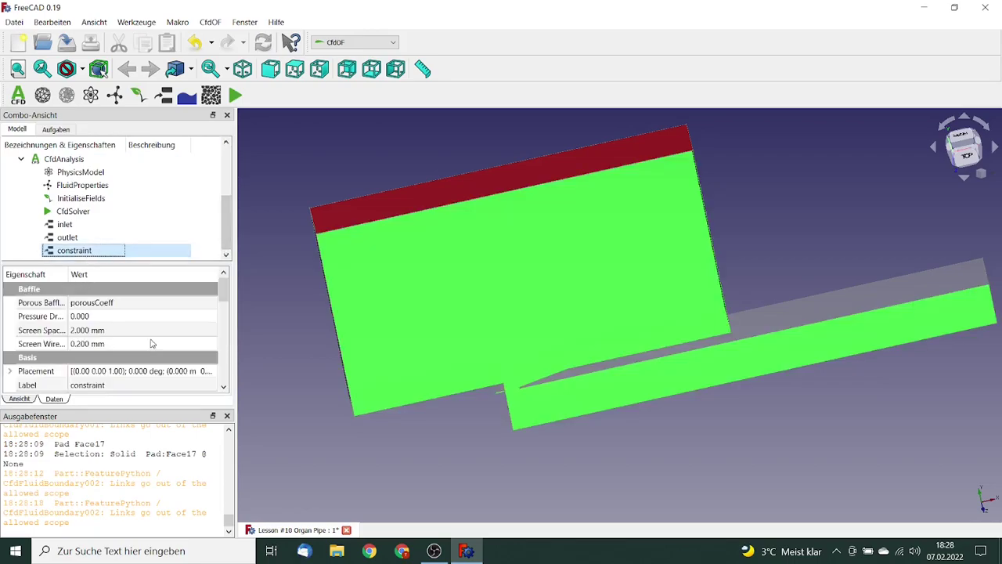
left_click(127, 384)
type("Frontsi")
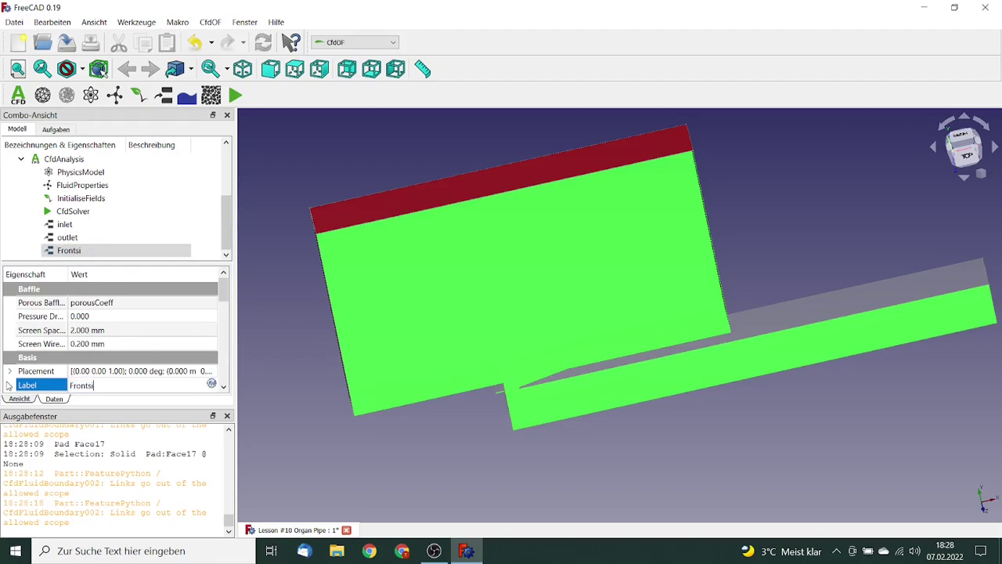
type("de")
key("Return")
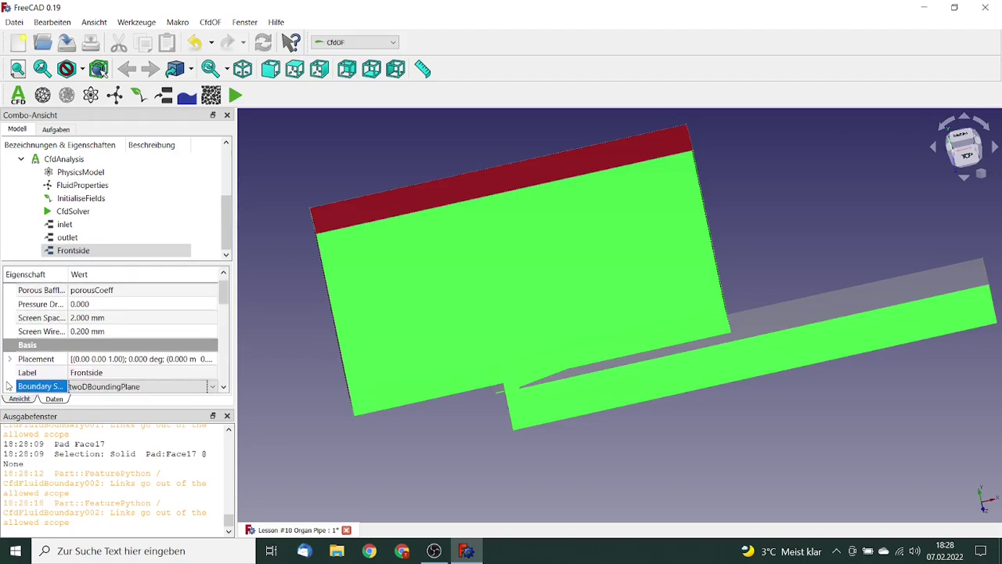
- Create a Constraint boundary condition with sub-type 2D bounding plane on the model's large back face (Pad:Face16)
left_click(376, 169)
middle_click_drag(376, 163, 414, 232)
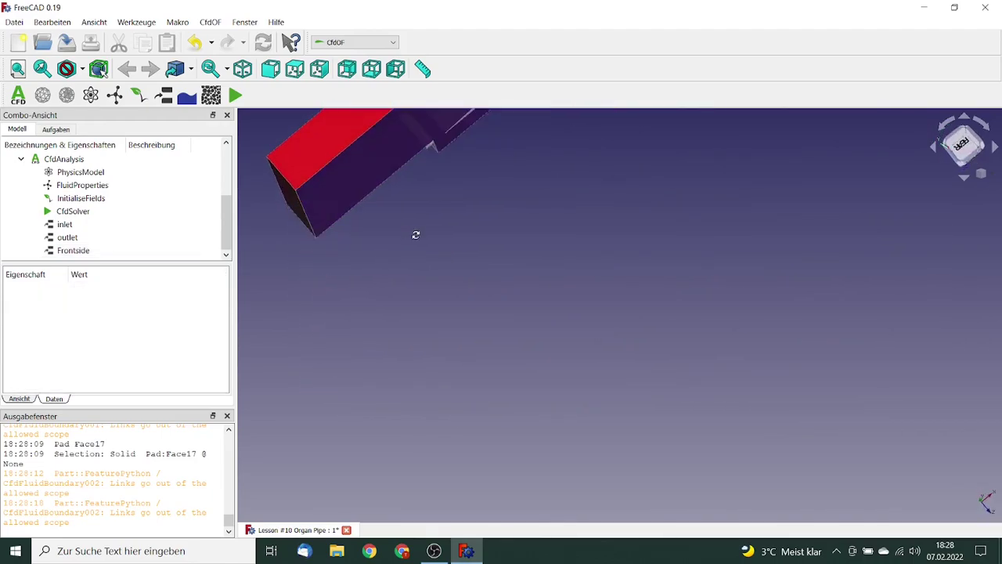
middle_click_drag(371, 112, 474, 218)
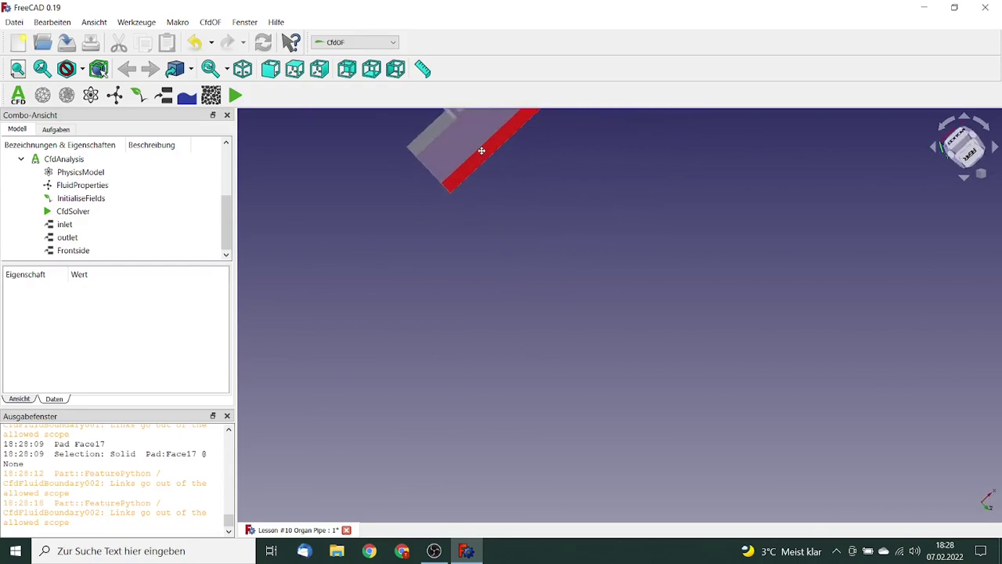
middle_click_drag(481, 150, 485, 239)
left_click(474, 210)
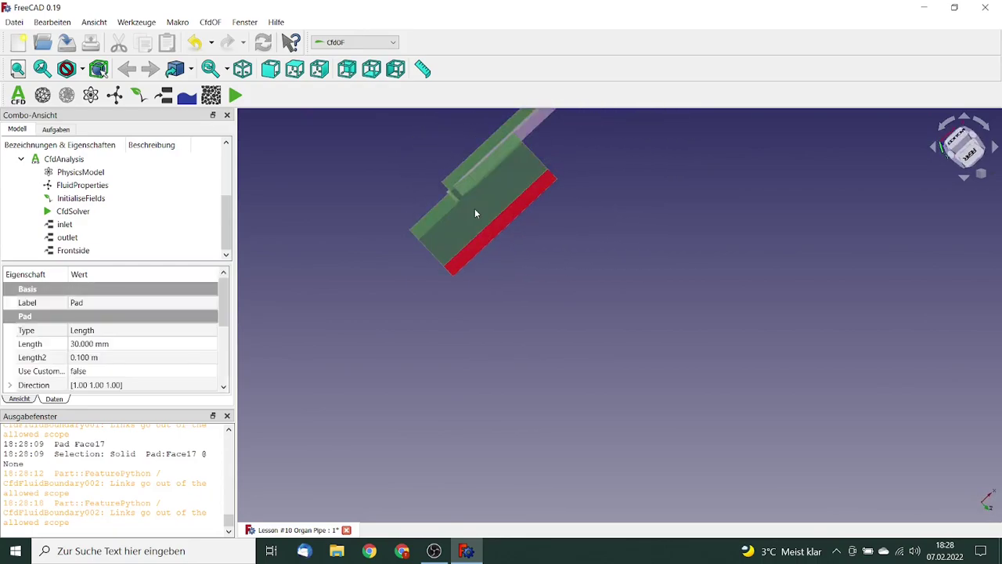
left_click(164, 95)
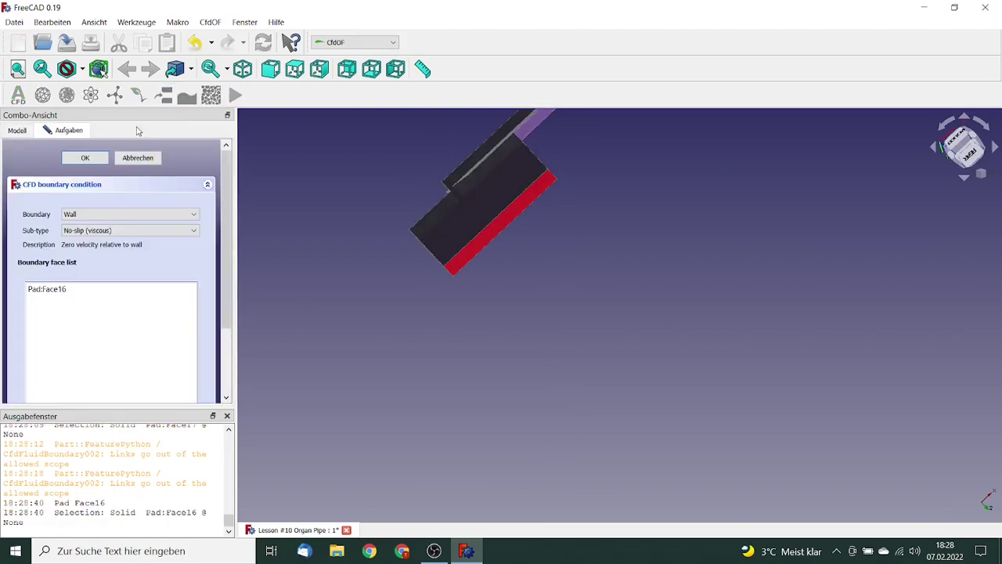
left_click(98, 213)
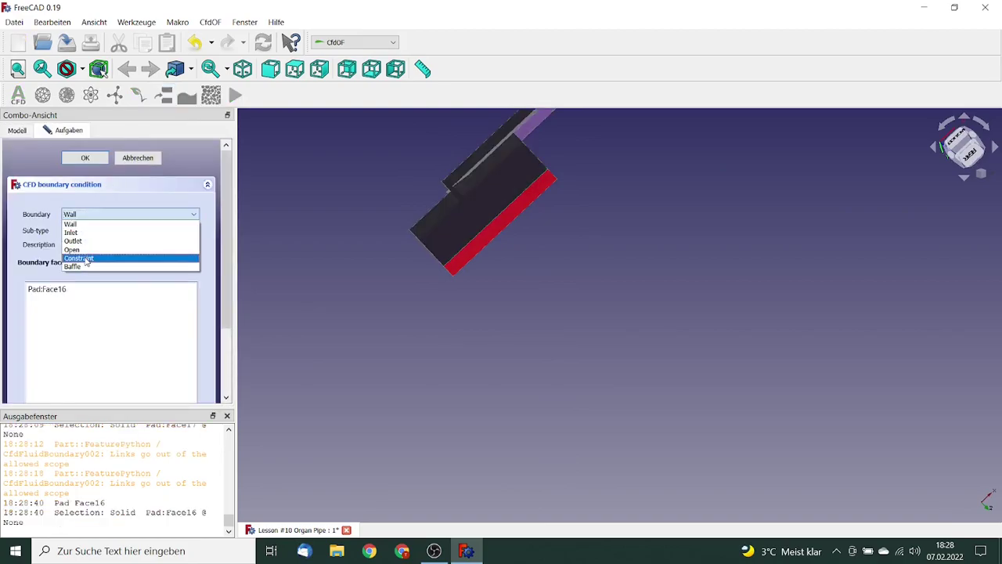
left_click(86, 257)
left_click(93, 232)
left_click(89, 249)
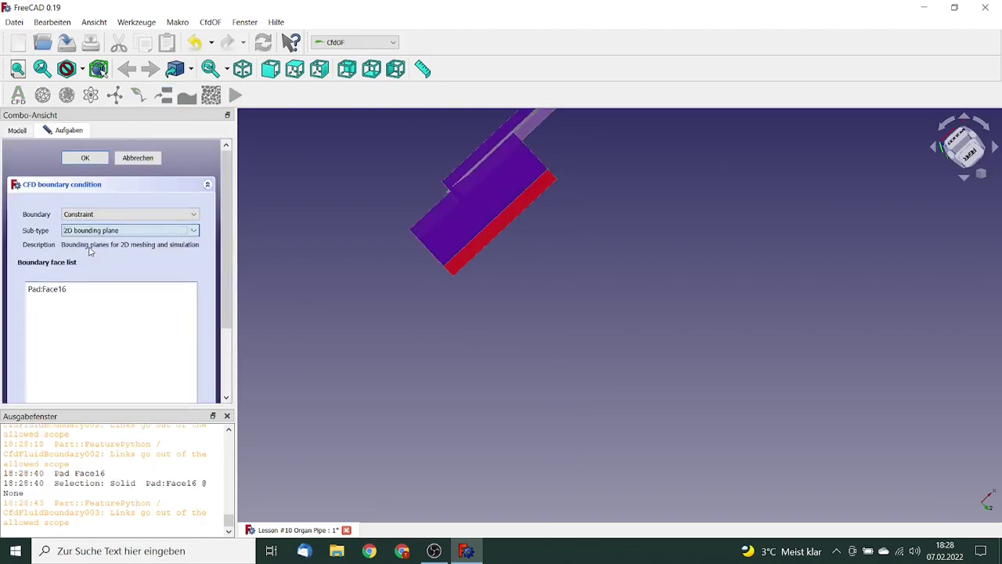
left_click_drag(221, 224, 225, 153)
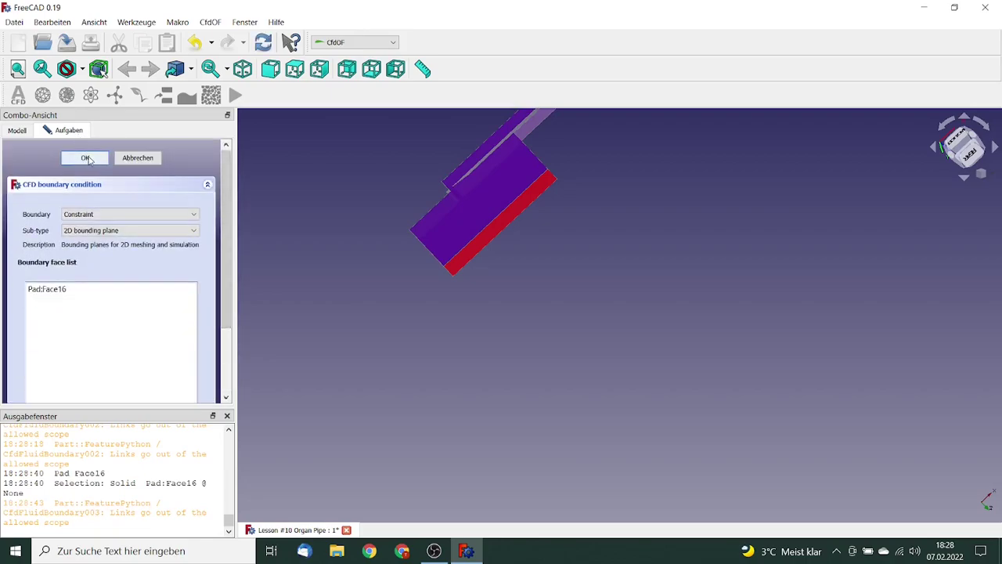
left_click(86, 158)
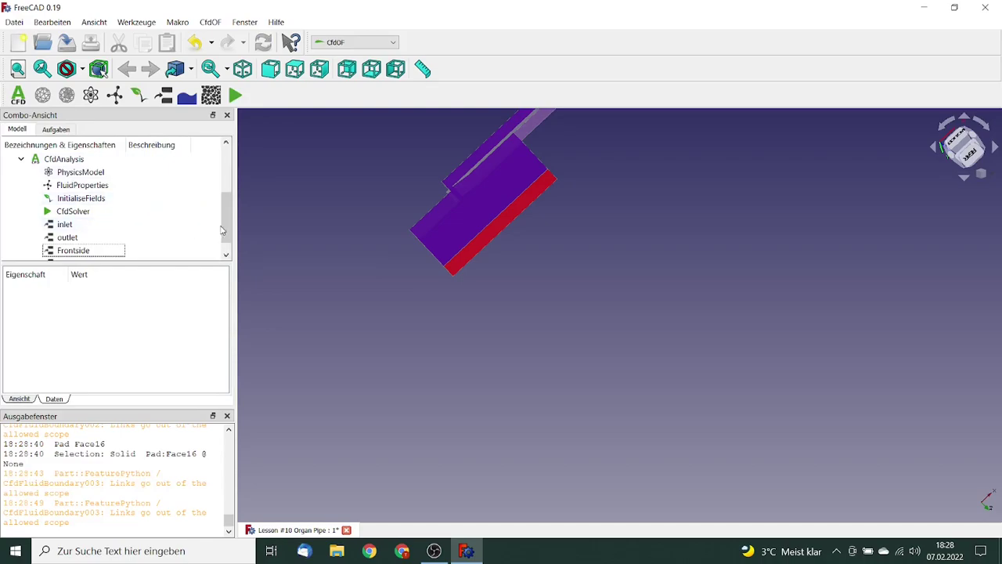
- Rename the new back-face constraint in the analysis as Backside
left_click_drag(225, 227, 225, 236)
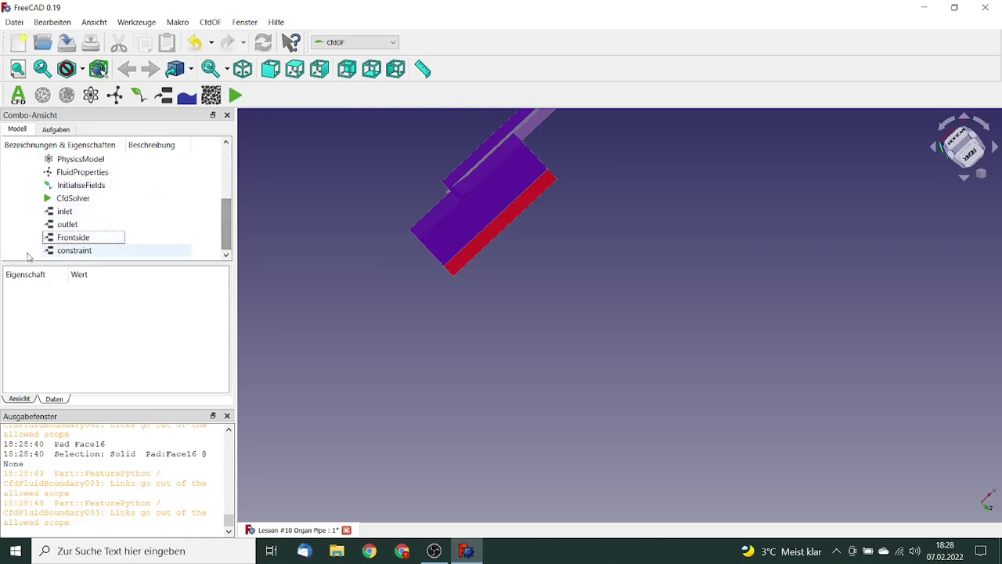
left_click(71, 251)
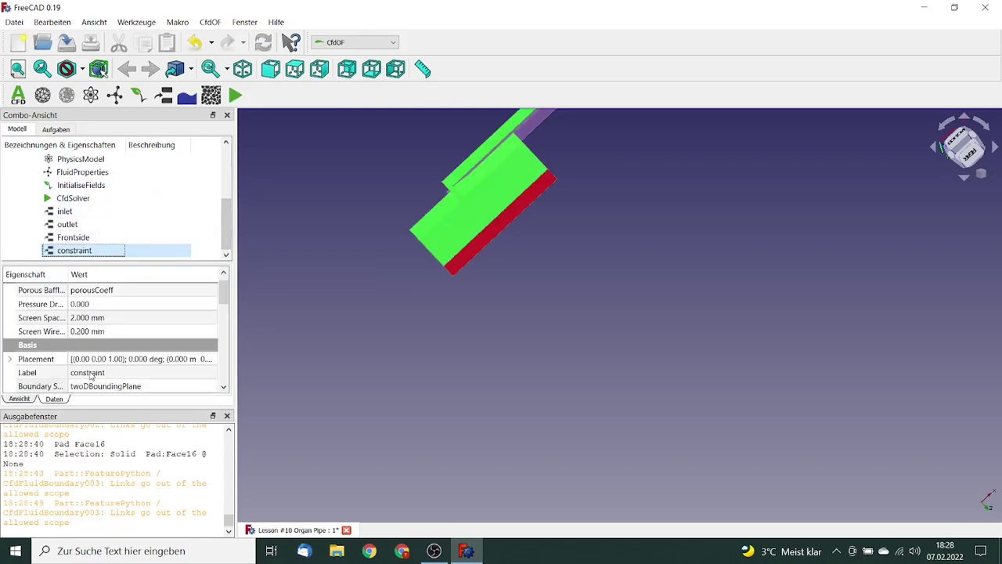
left_click(23, 373)
type("Backside")
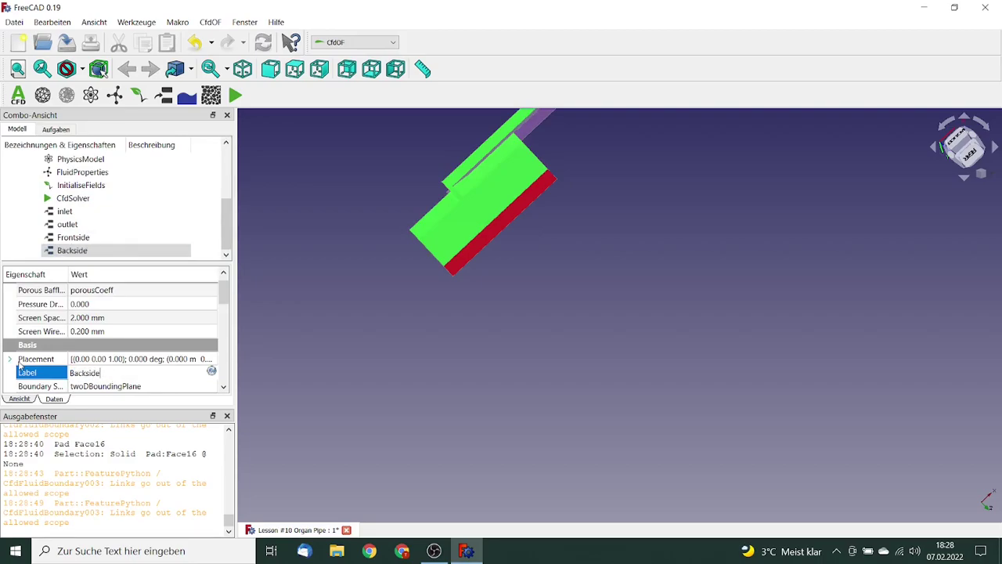
key("Return")
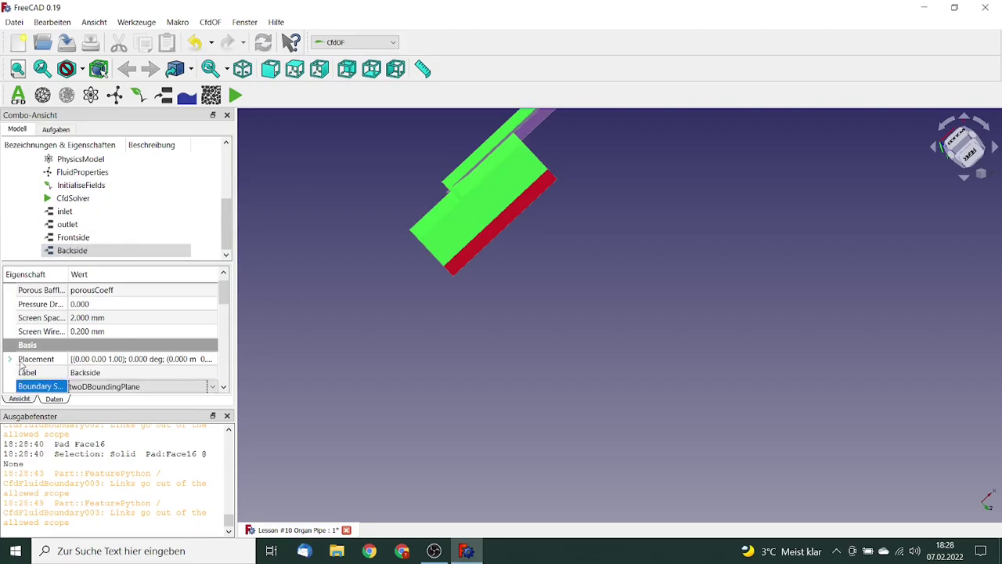
- Create a Wall boundary condition with sub-type No-slip (viscous) and select all faces of Pad for it
left_click(341, 240)
middle_click_drag(340, 232, 407, 266)
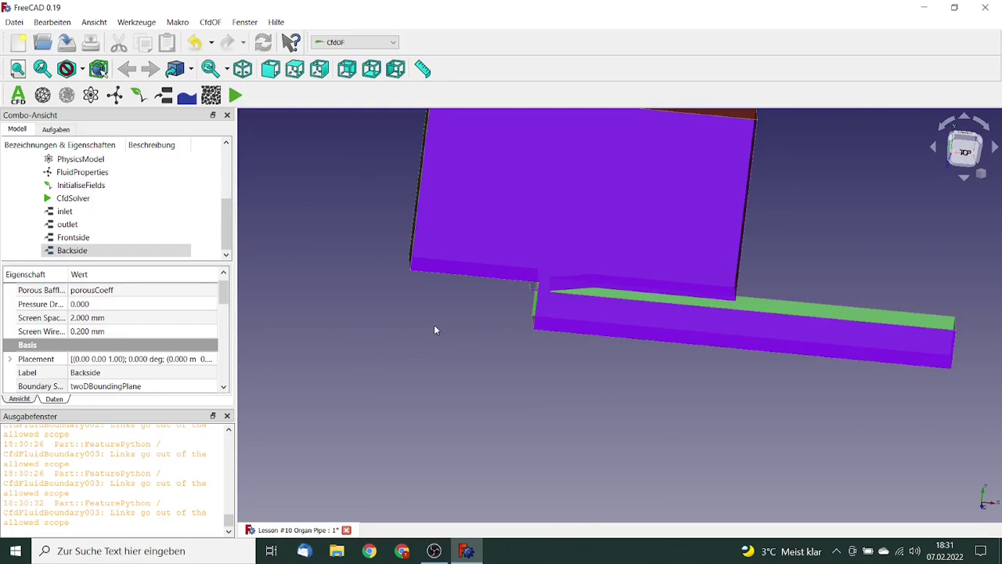
left_click(170, 98)
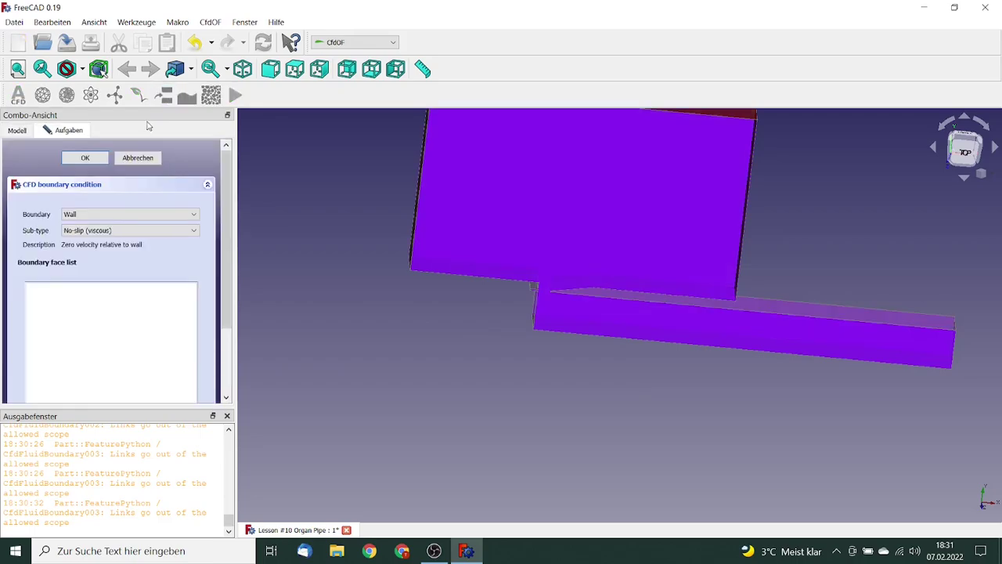
left_click_drag(222, 232, 222, 293)
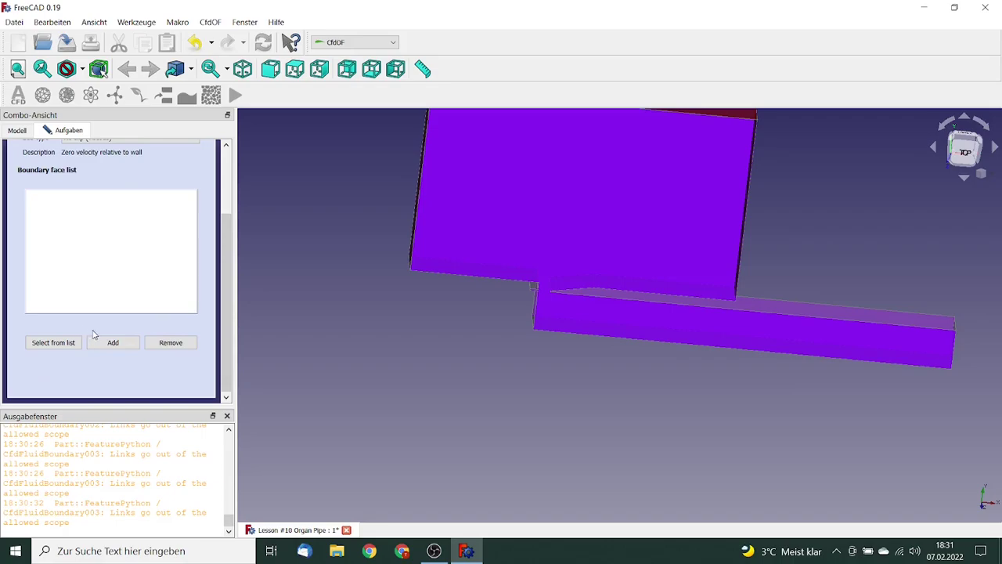
mouse_move(225, 274)
left_mouse_down()
mouse_move(238, 246)
mouse_move(233, 262)
left_mouse_up()
left_click(61, 354)
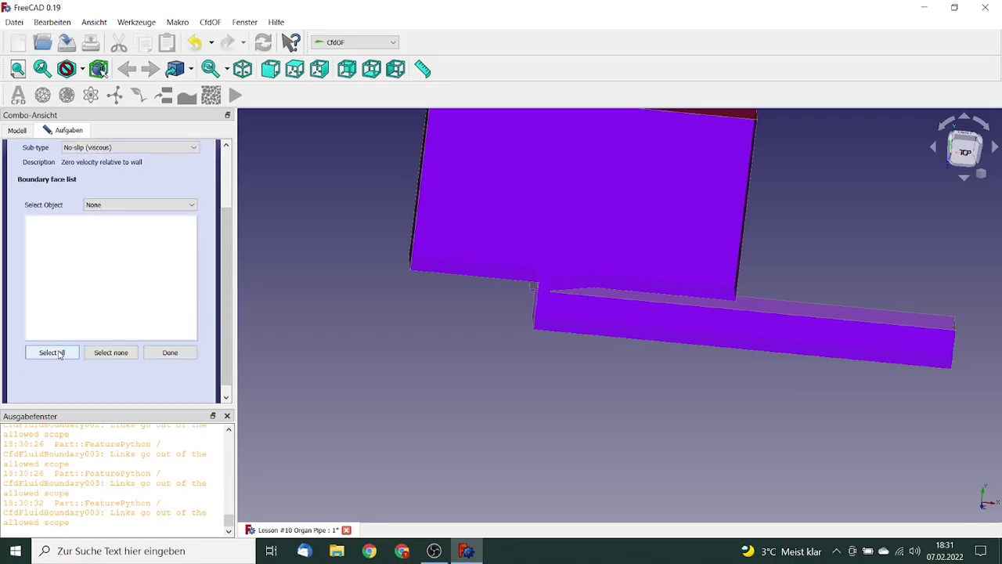
left_click(139, 206)
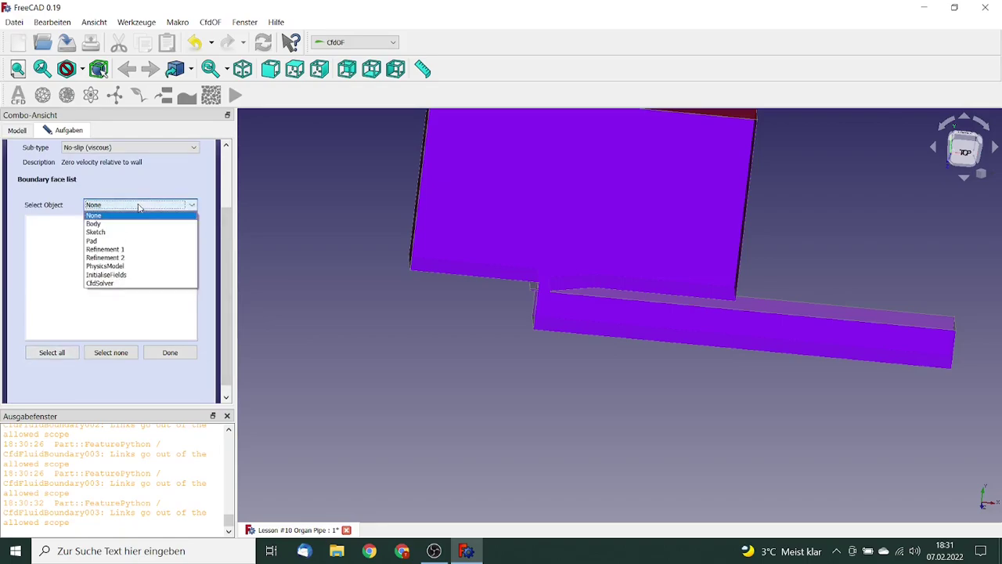
left_click(121, 243)
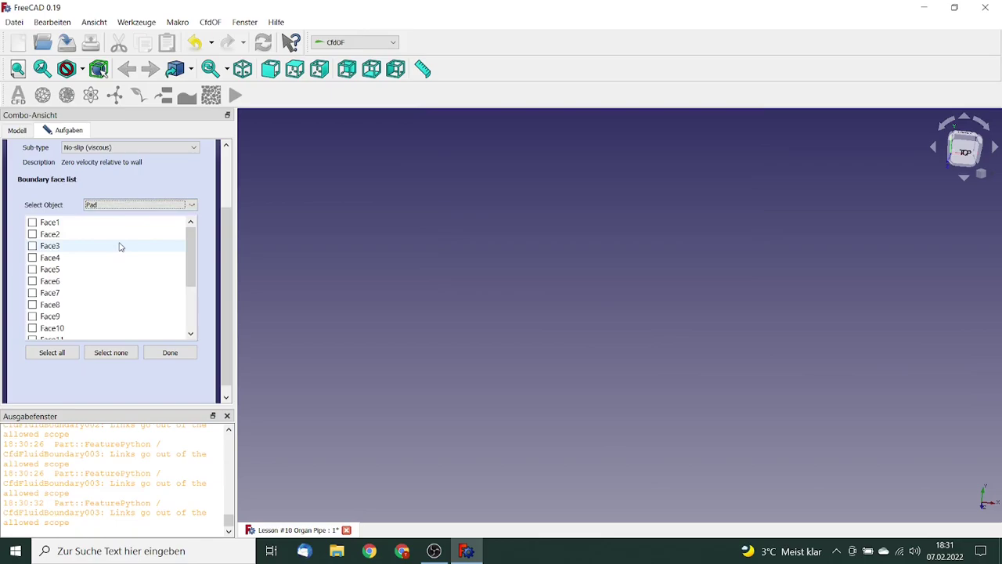
left_click(52, 352)
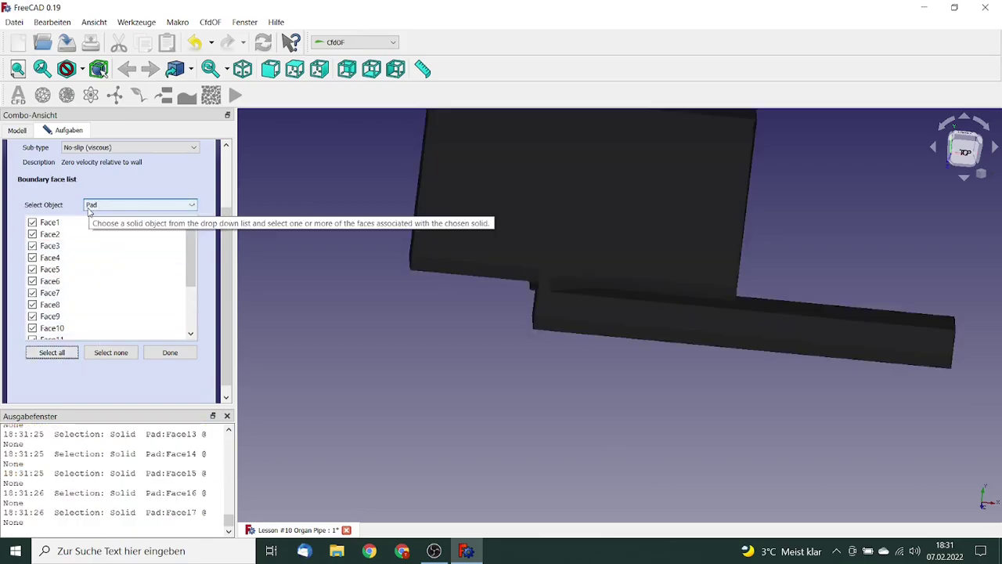
- Exclude Face1, Face10, Face11, Face12, Face16 and Face17 from the wall boundary's face list and accept the boundary condition
left_click(32, 223)
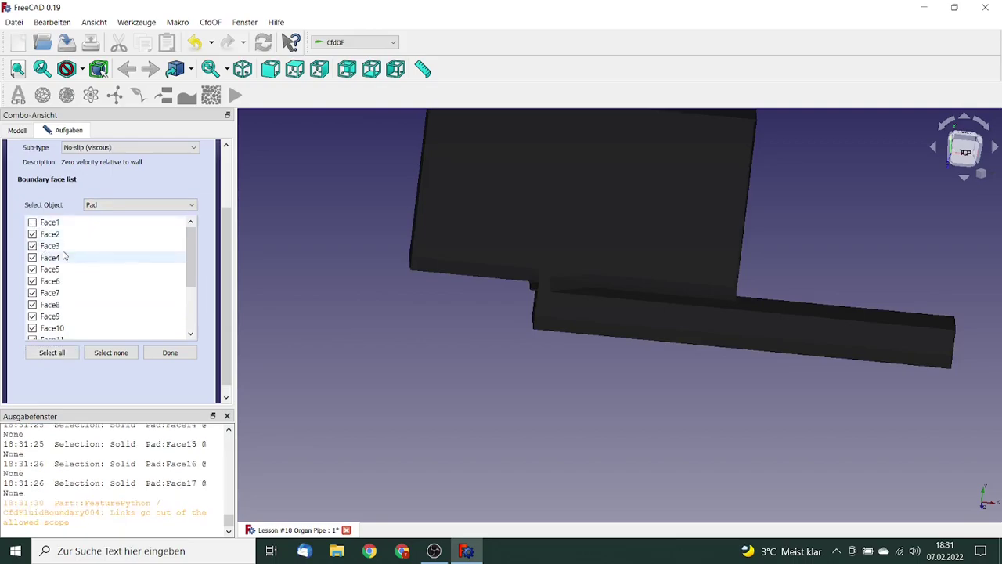
left_click_drag(187, 252, 187, 285)
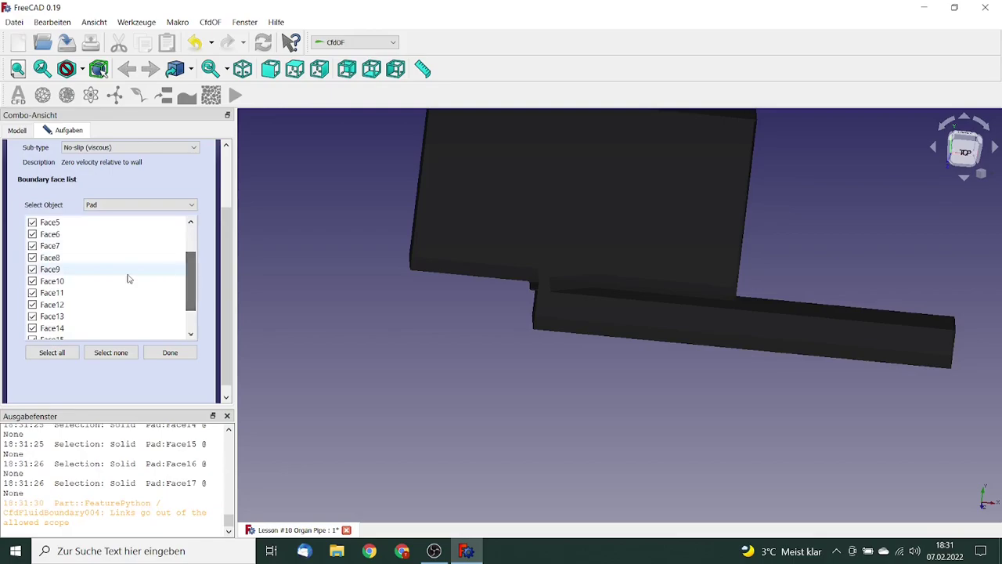
left_click(33, 282)
left_click(32, 293)
left_click(32, 305)
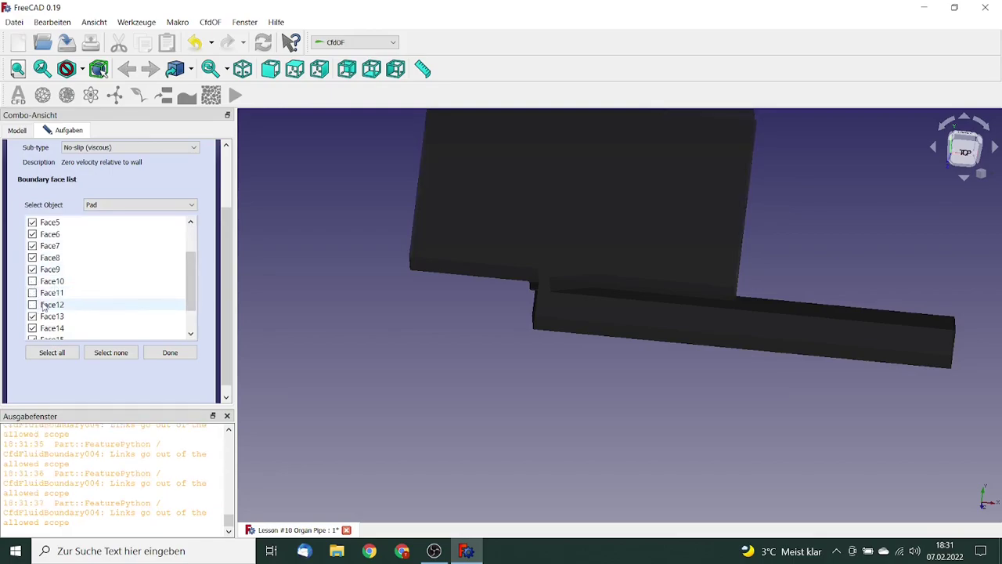
left_click_drag(188, 279, 188, 301)
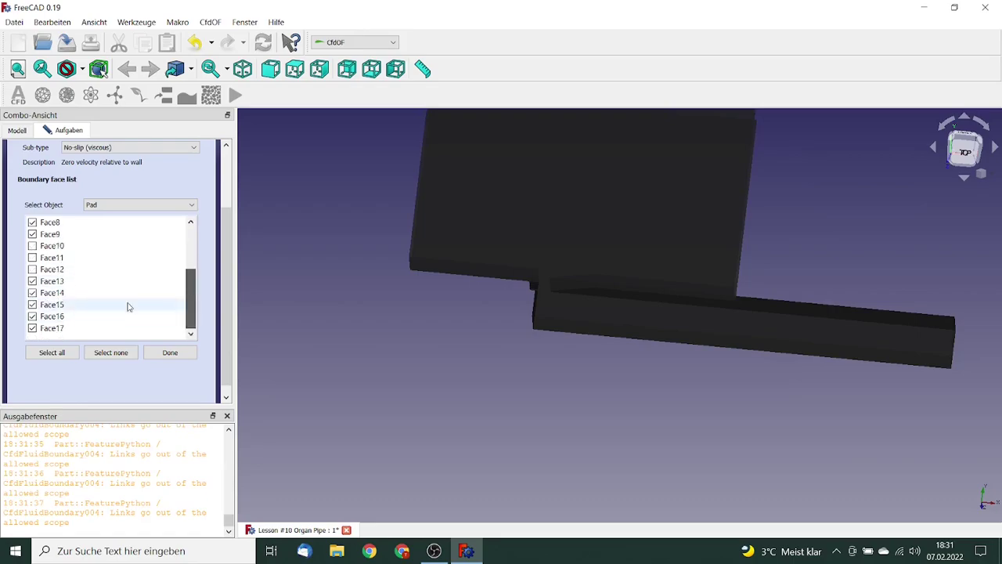
left_click(32, 317)
left_click(32, 328)
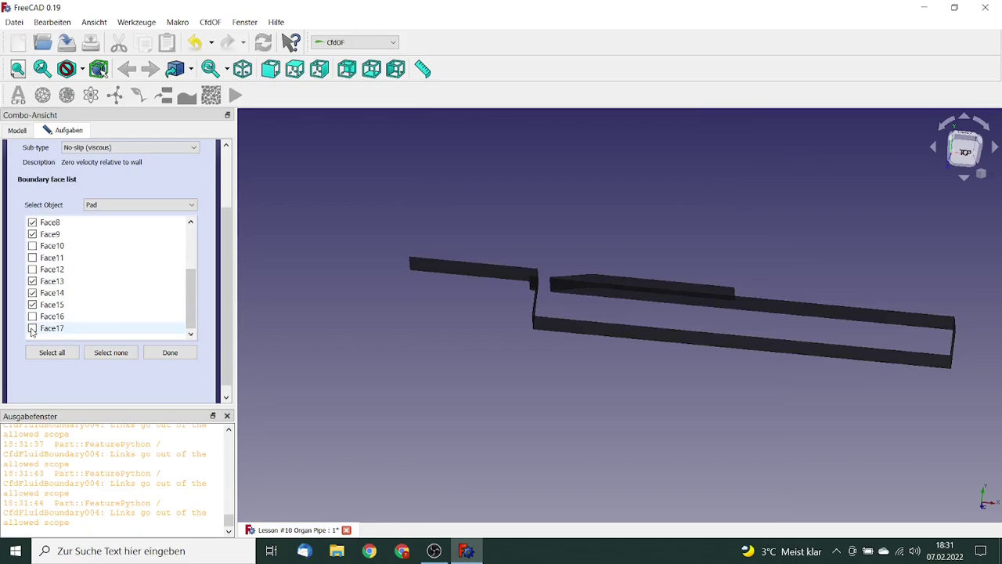
left_click(171, 353)
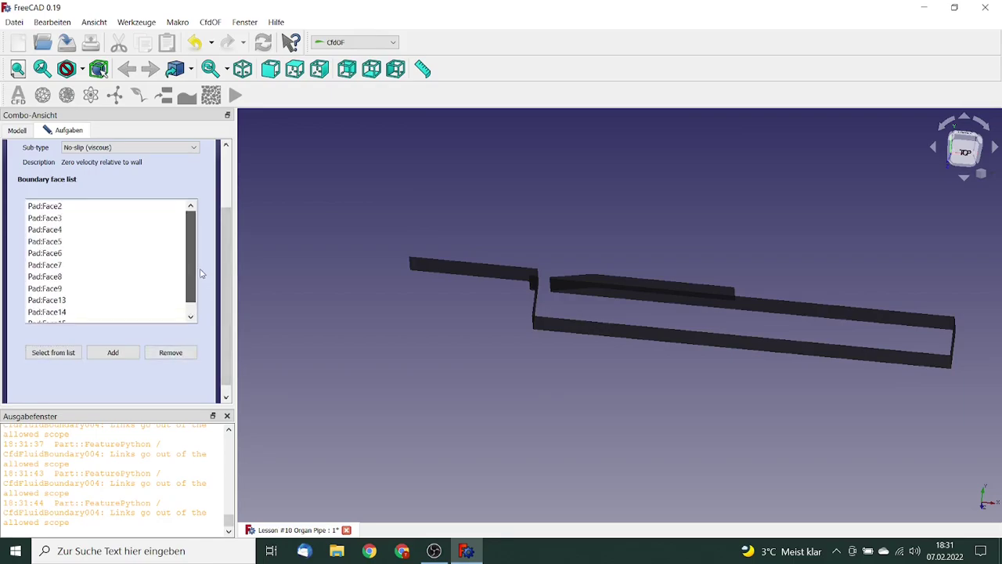
left_click_drag(226, 238, 226, 179)
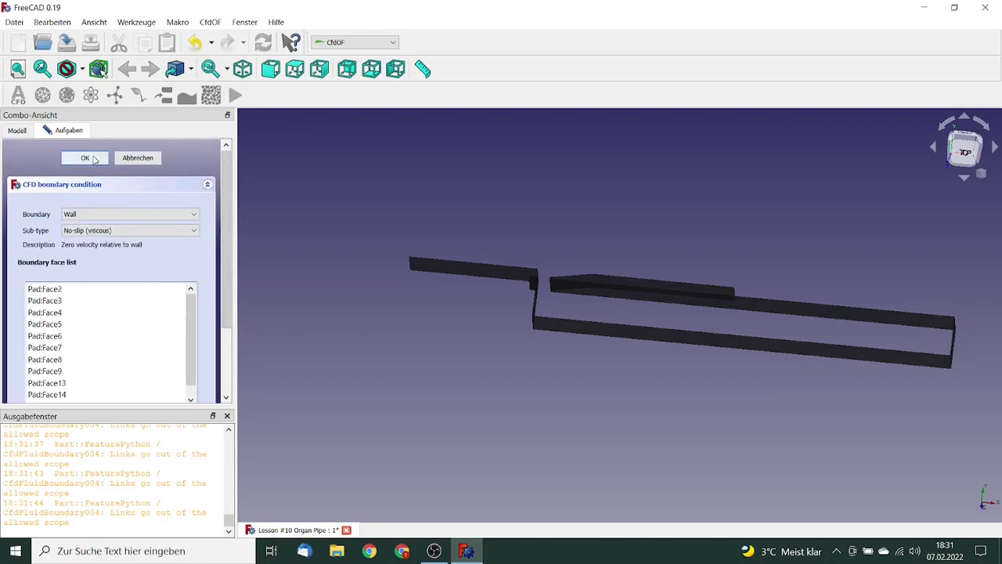
left_click(89, 159)
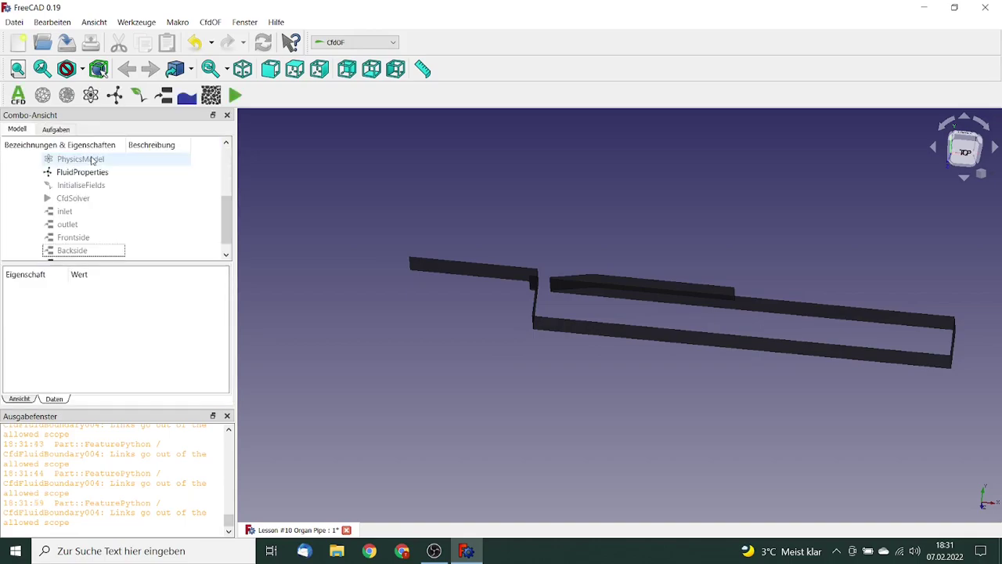
- Make the organ pipe Body visible again in the model
left_click_drag(226, 216, 232, 171)
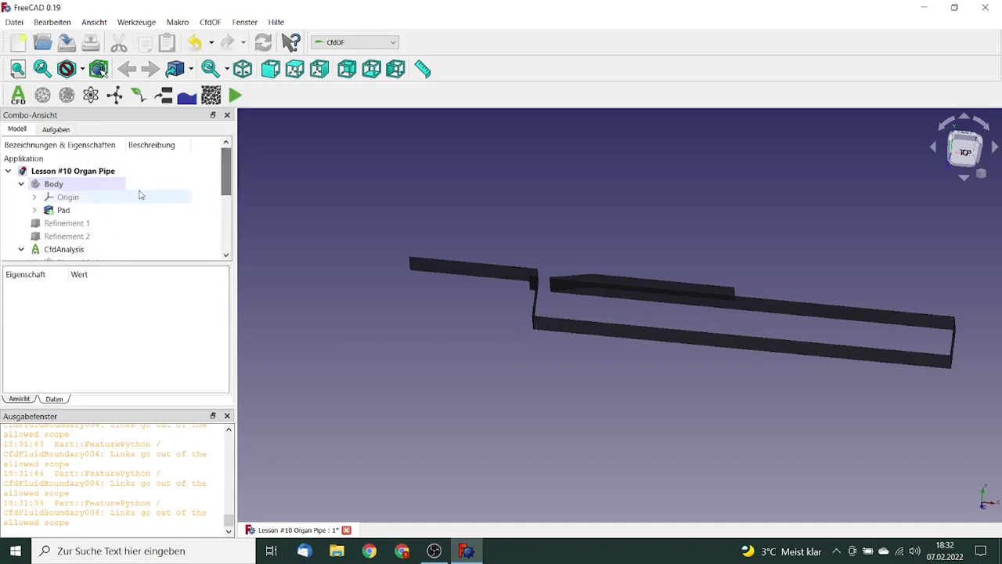
left_click(88, 189)
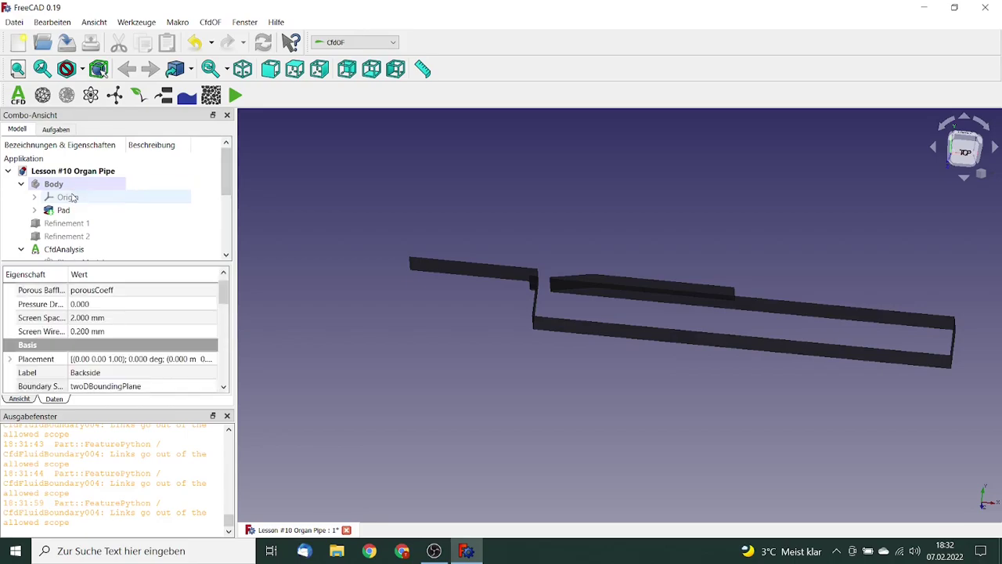
left_click(64, 197)
left_click(83, 186)
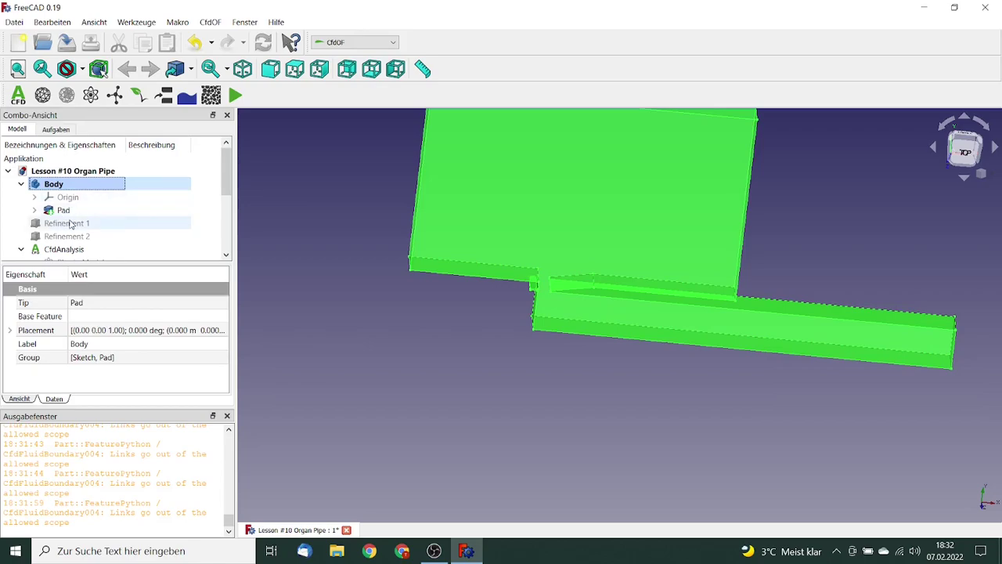
- Create a CFD mesh for Pad with 2D element dimension, cfMesh as mesh utility and a base element size of 2 mm
left_click_drag(228, 182, 225, 216)
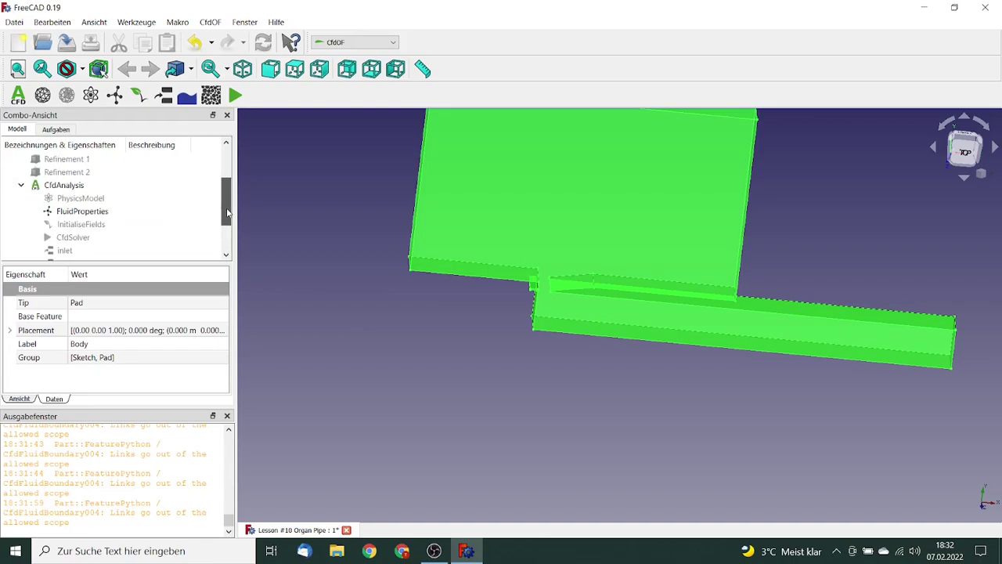
left_click(80, 186)
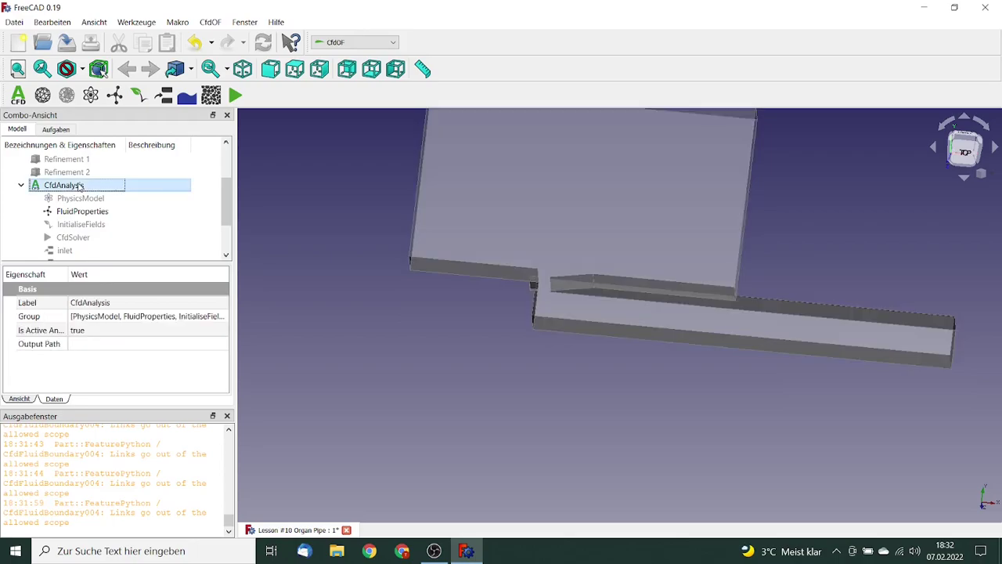
left_click_drag(225, 195, 224, 168)
left_click(86, 200)
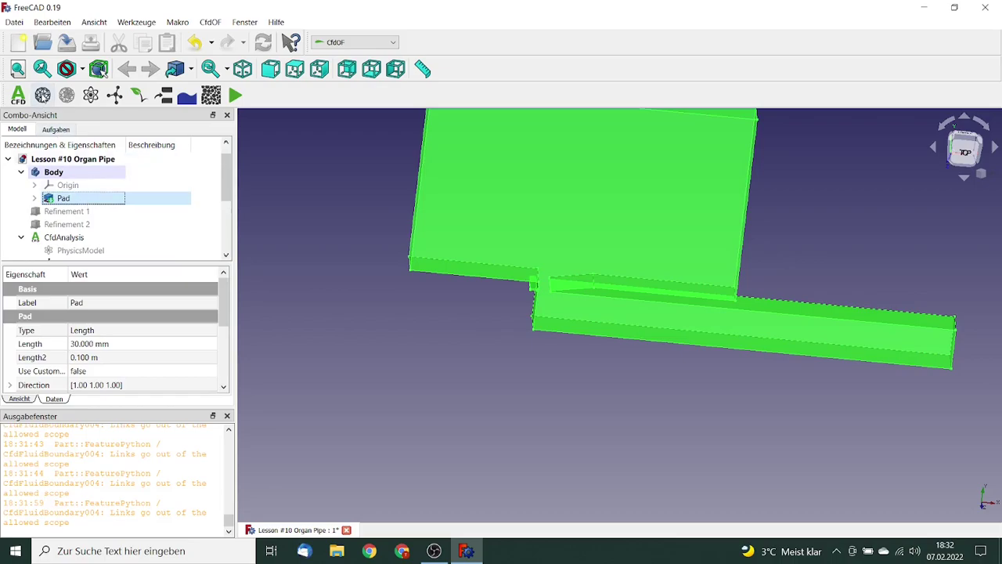
left_click(42, 95)
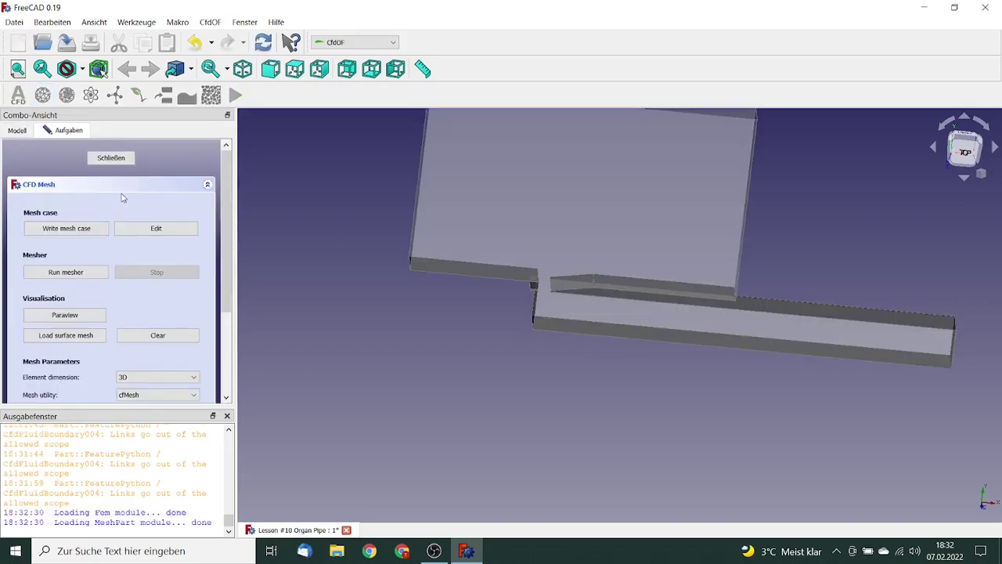
left_click_drag(225, 260, 227, 300)
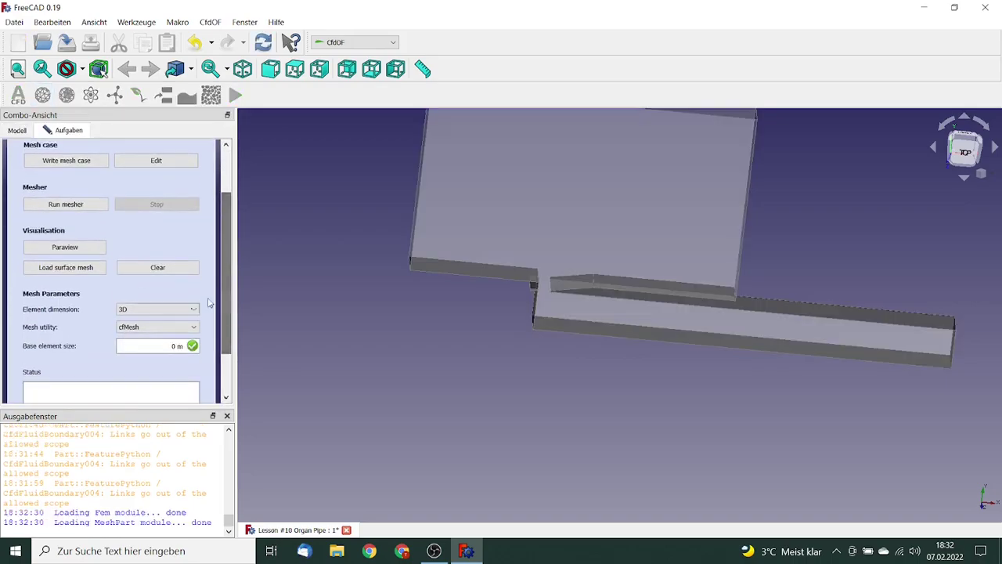
left_click(155, 310)
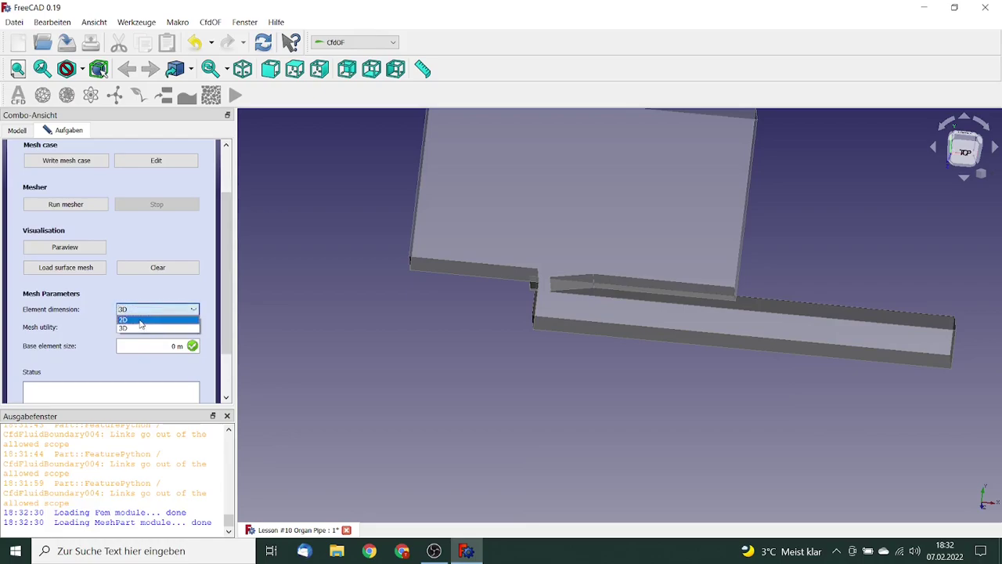
left_click(141, 321)
triple_click(156, 348)
type("2 mm")
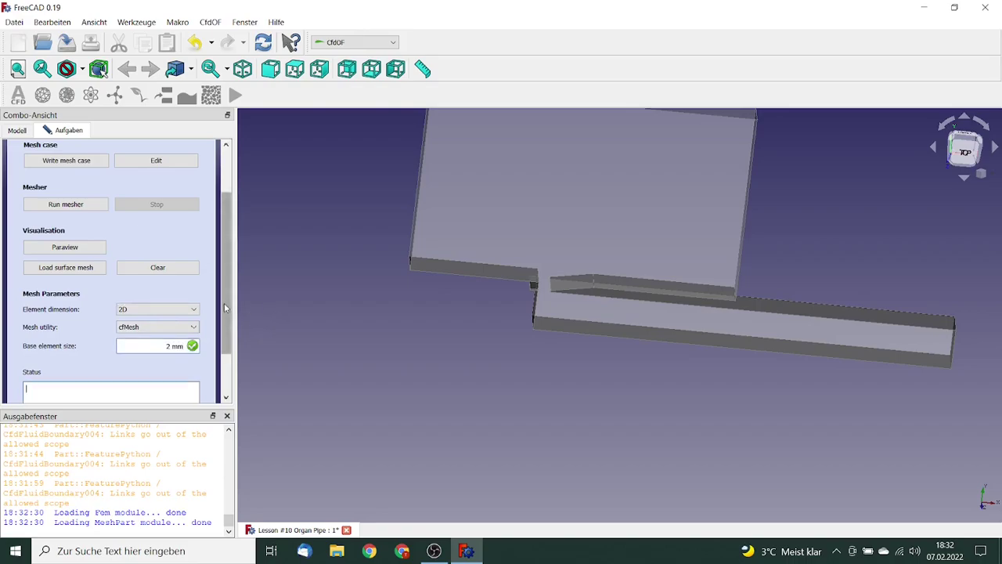
left_click_drag(224, 303, 219, 211)
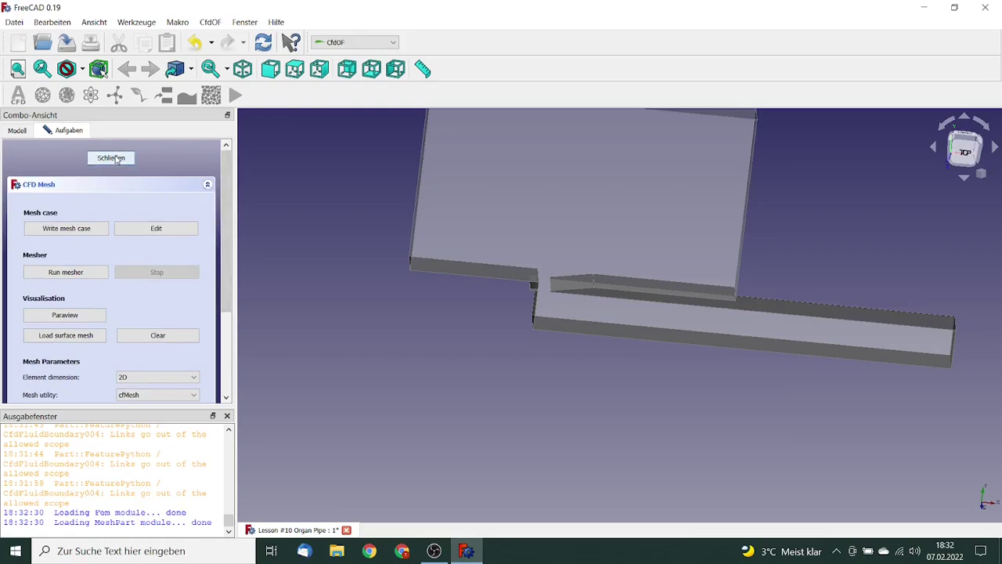
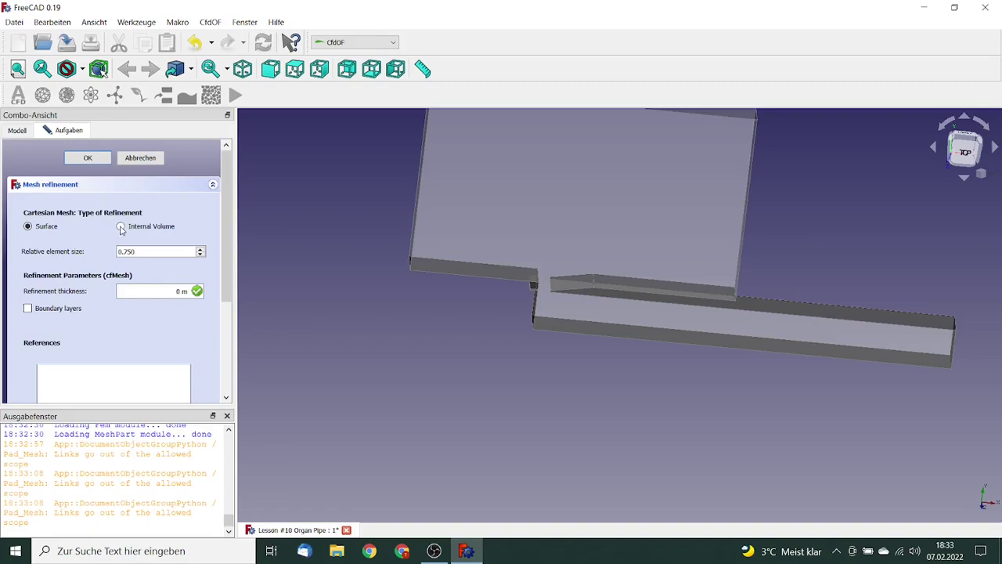
- Define the mesh refinement as Internal Volume, referencing Solid1 of Refinement 1, and accept it
left_click(120, 227)
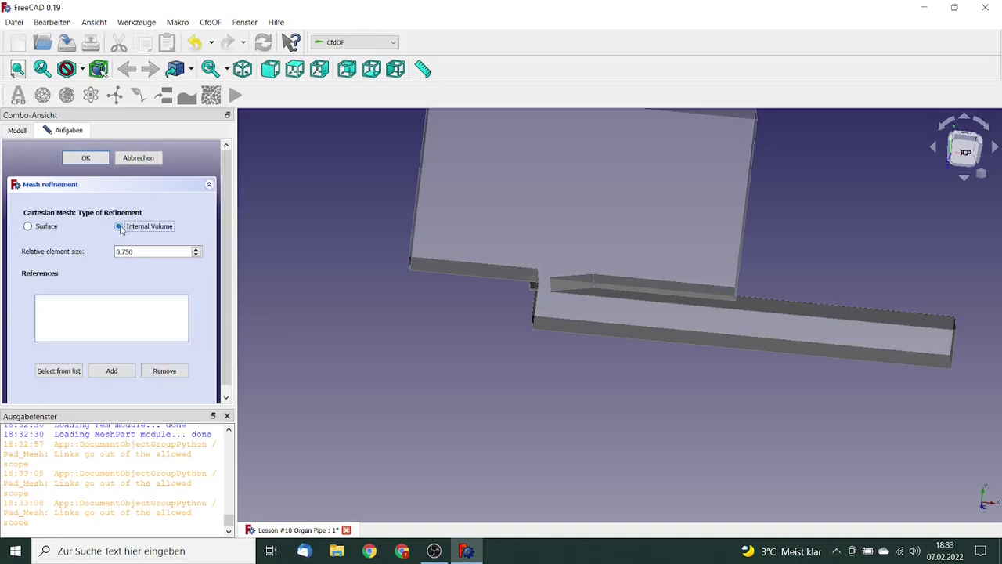
left_click(59, 373)
left_click(156, 302)
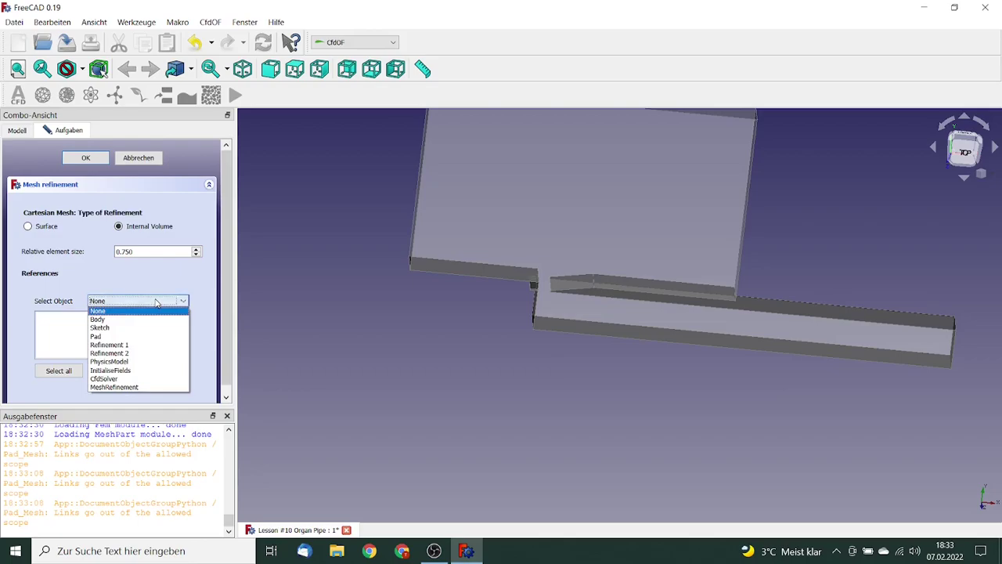
left_click(128, 343)
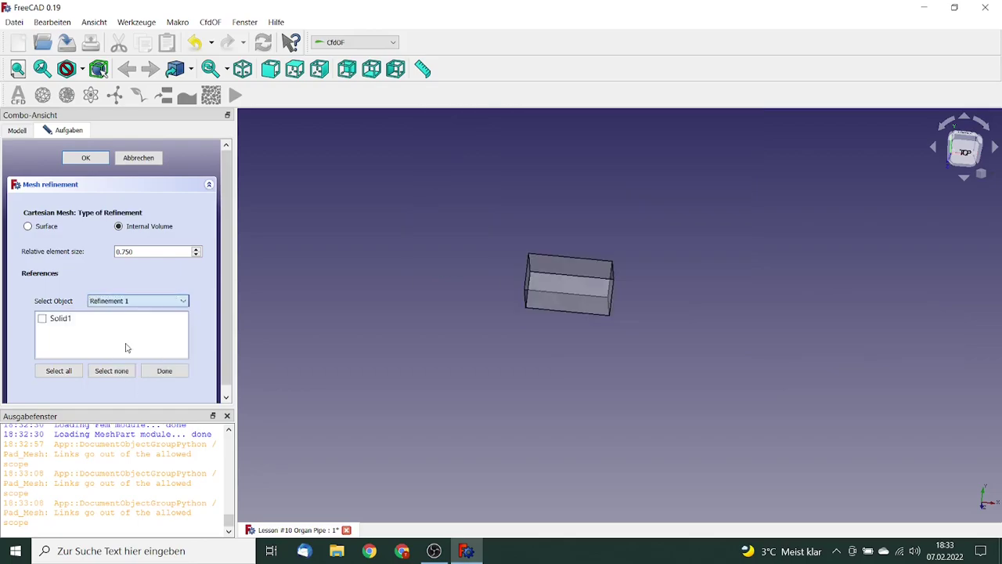
left_click(42, 318)
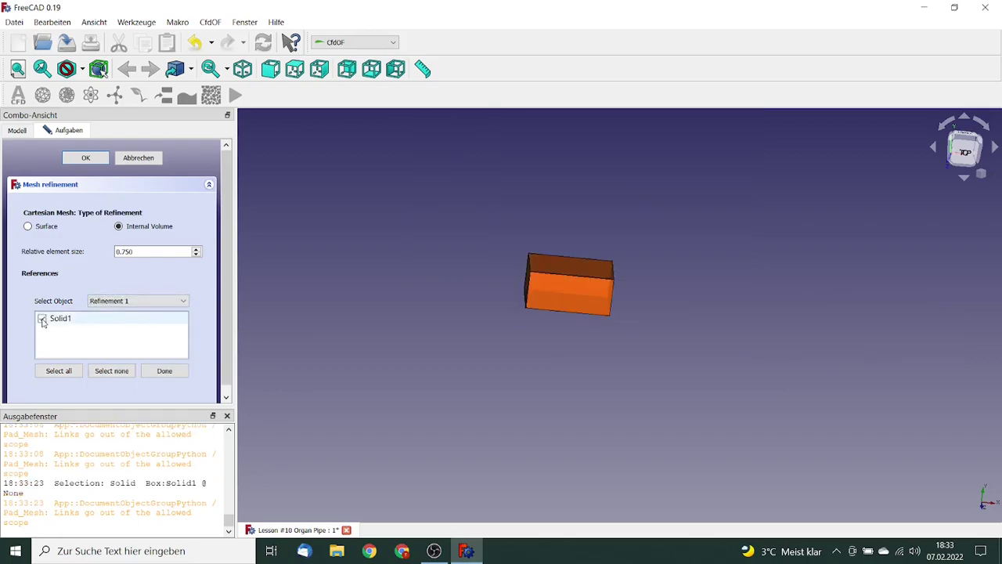
left_click(154, 375)
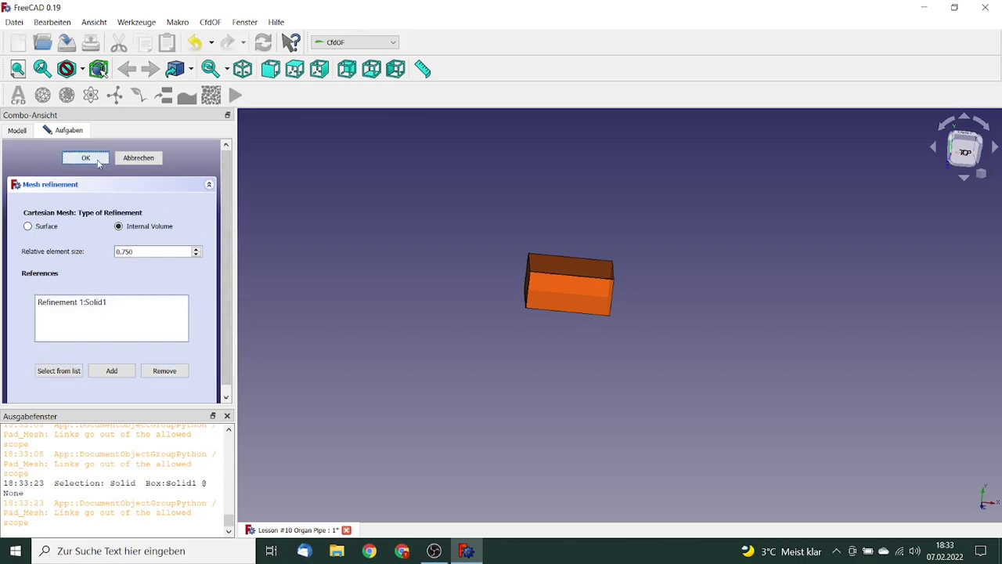
left_click(86, 157)
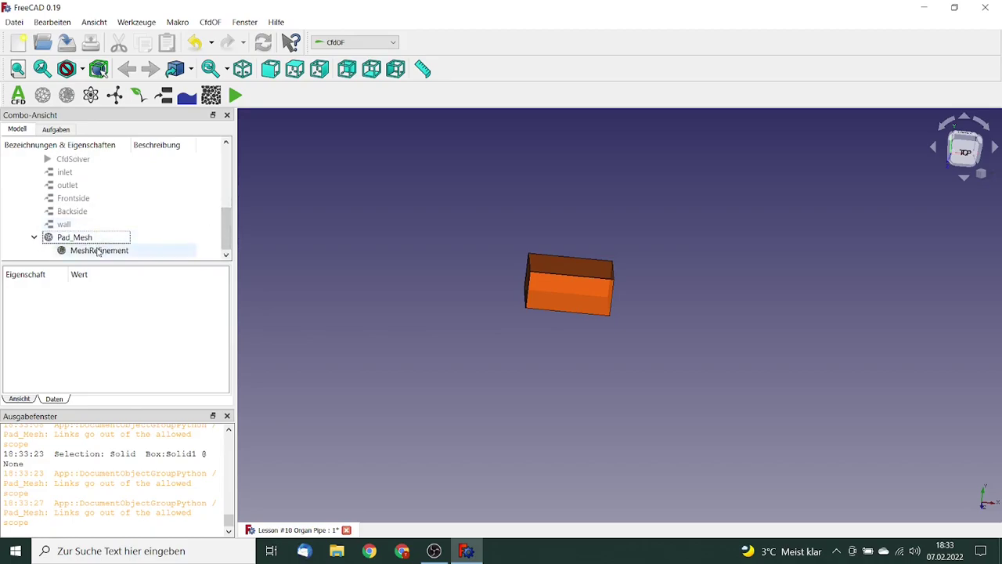
- Add a second mesh refinement to Pad_Mesh as Internal Volume with a relative element size of 0.25
left_click(99, 251)
left_click(84, 239)
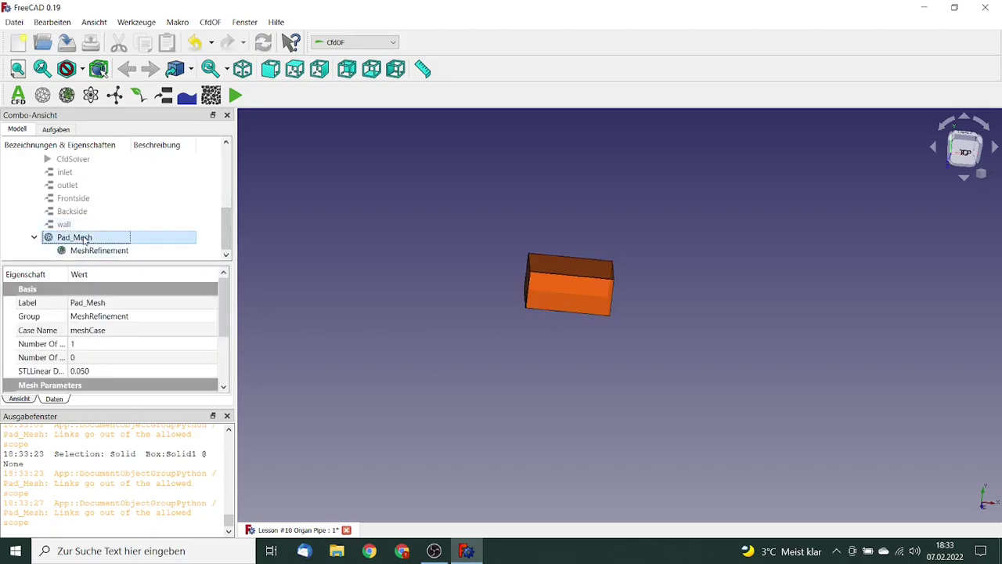
left_click(67, 95)
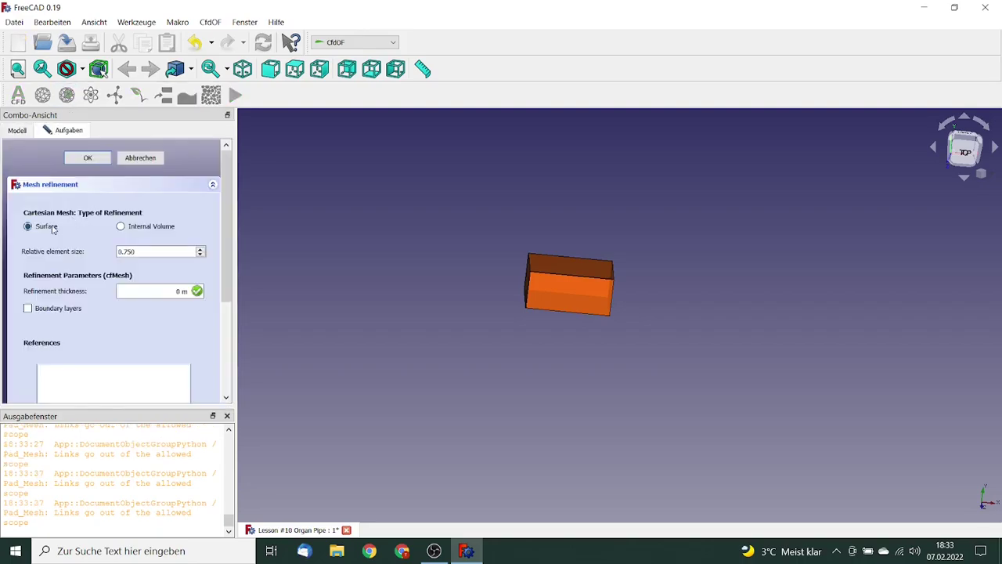
left_click(120, 226)
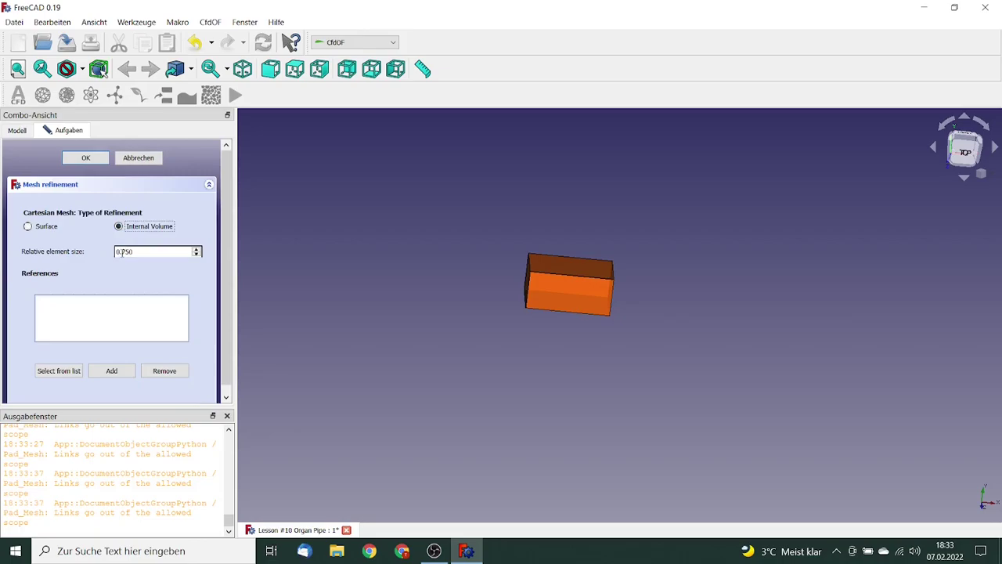
left_click_drag(123, 252, 144, 252)
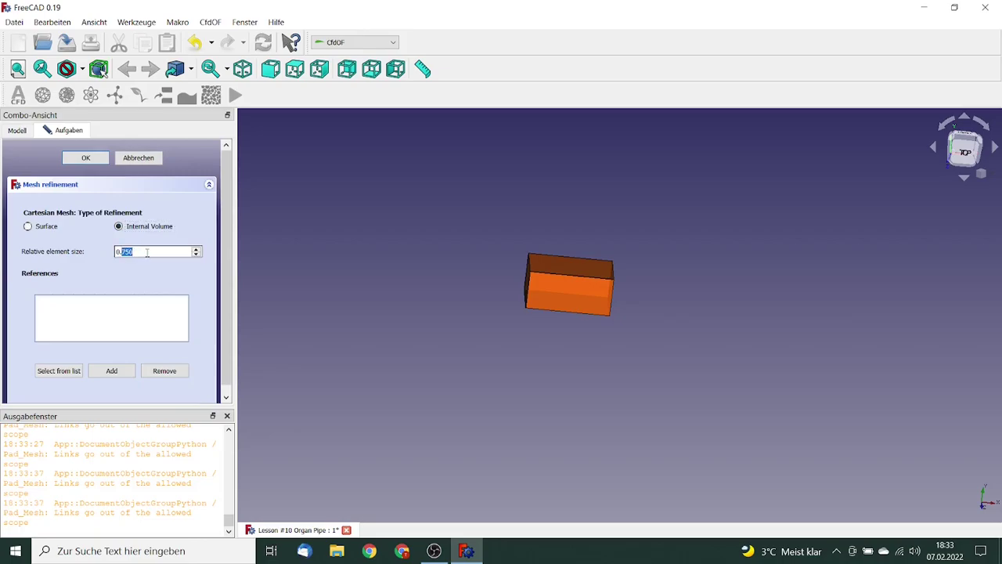
type("2")
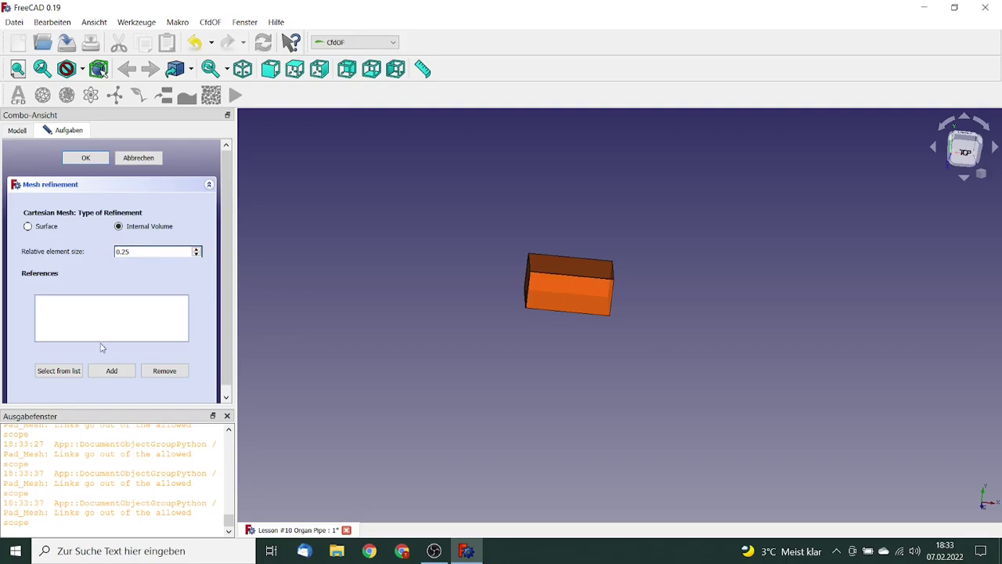
- Reference Solid1 of Refinement 2 in the new mesh refinement and accept it
left_click(65, 374)
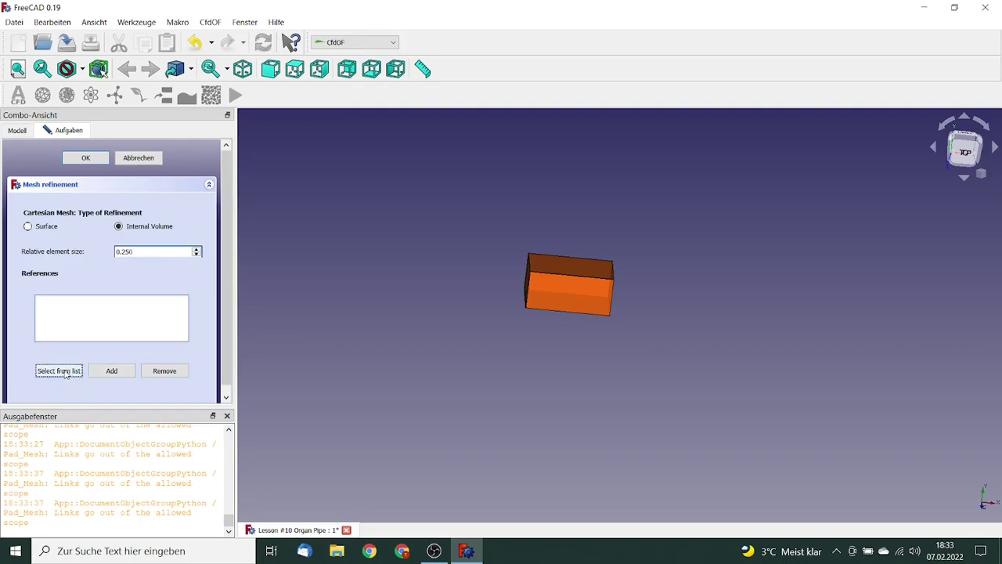
left_click(132, 303)
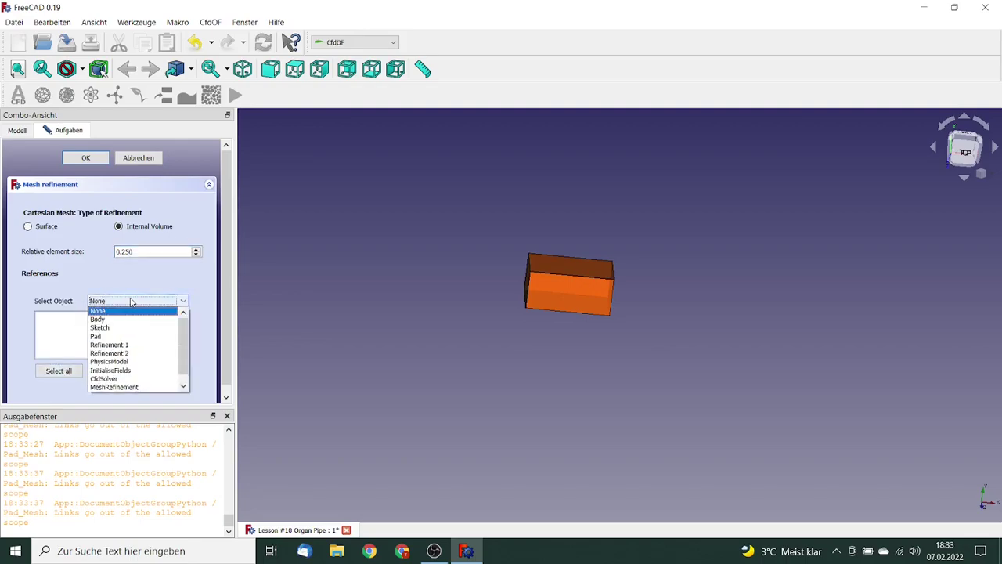
left_click(116, 353)
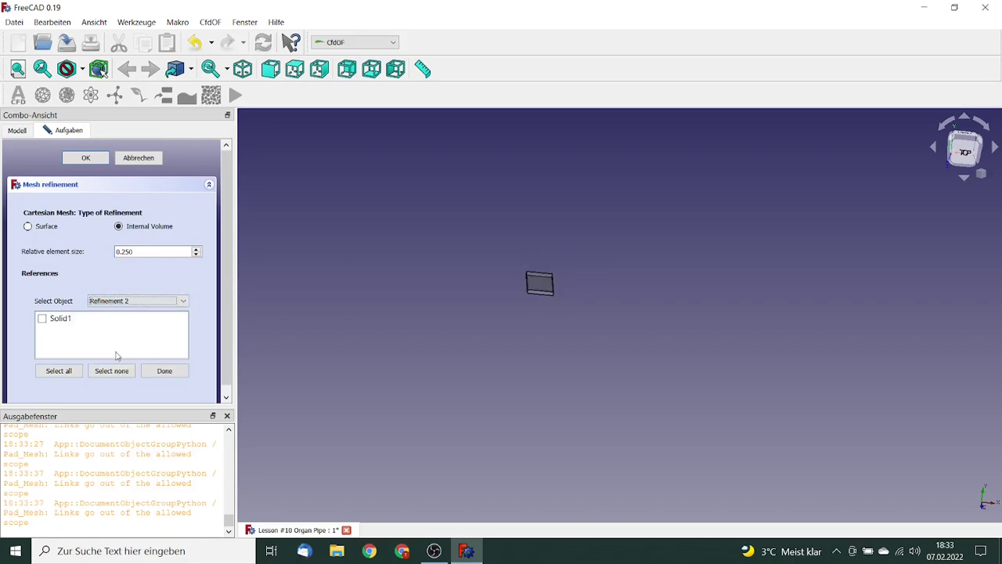
left_click(42, 319)
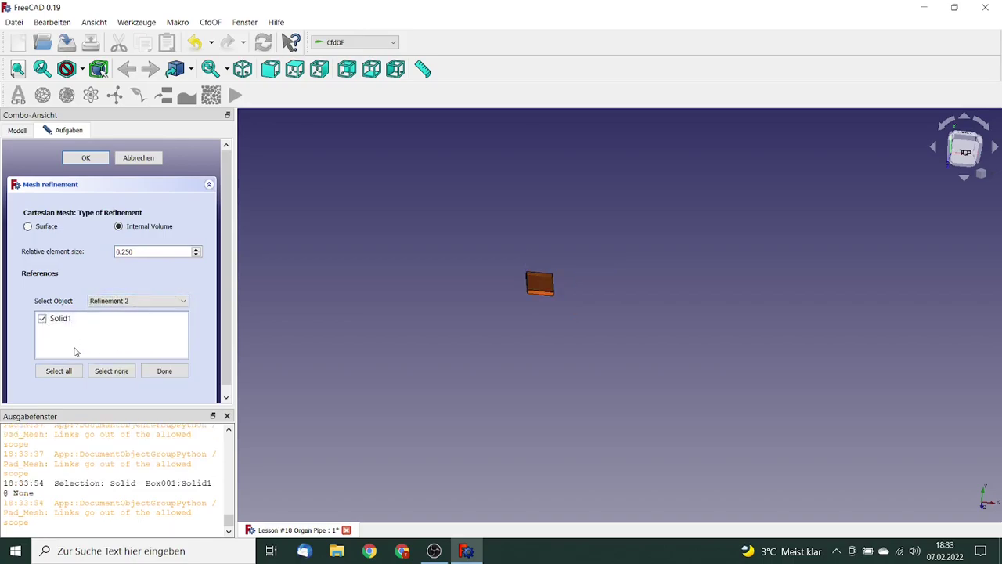
left_click(165, 371)
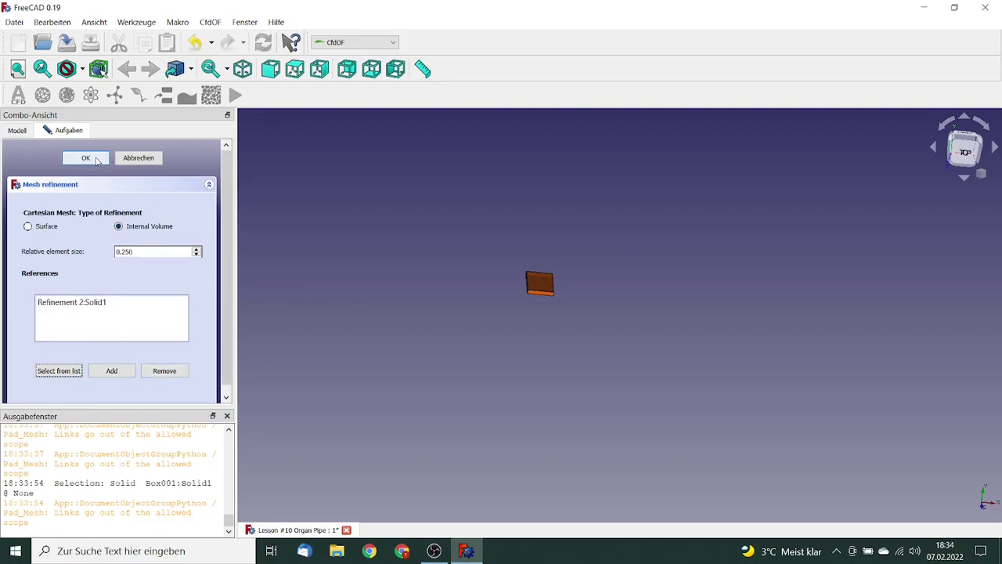
left_click(86, 158)
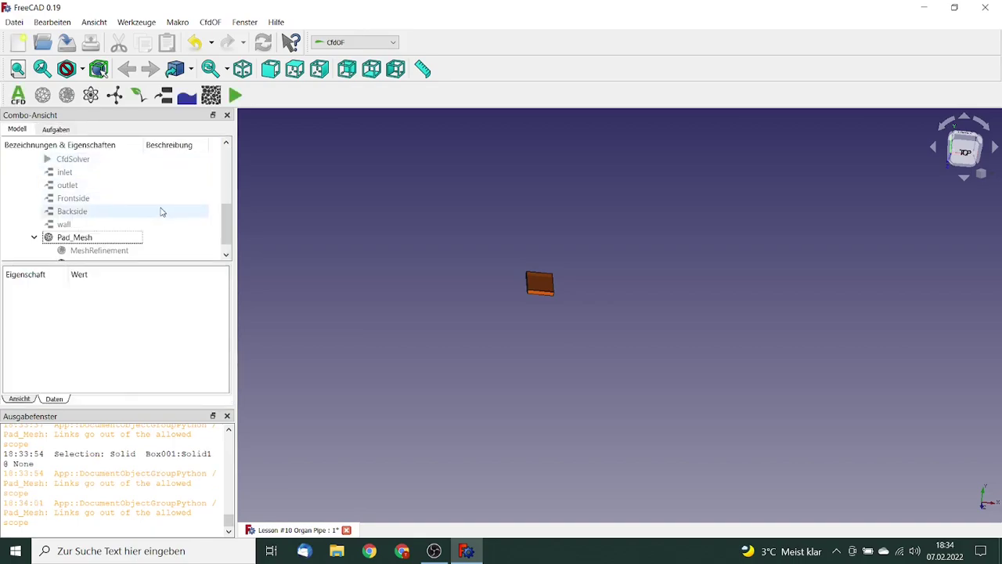
- Hide MeshRefinement001 and the Refinement 2 box, and make the organ pipe Body visible again
scroll(227, 231, "down", 1)
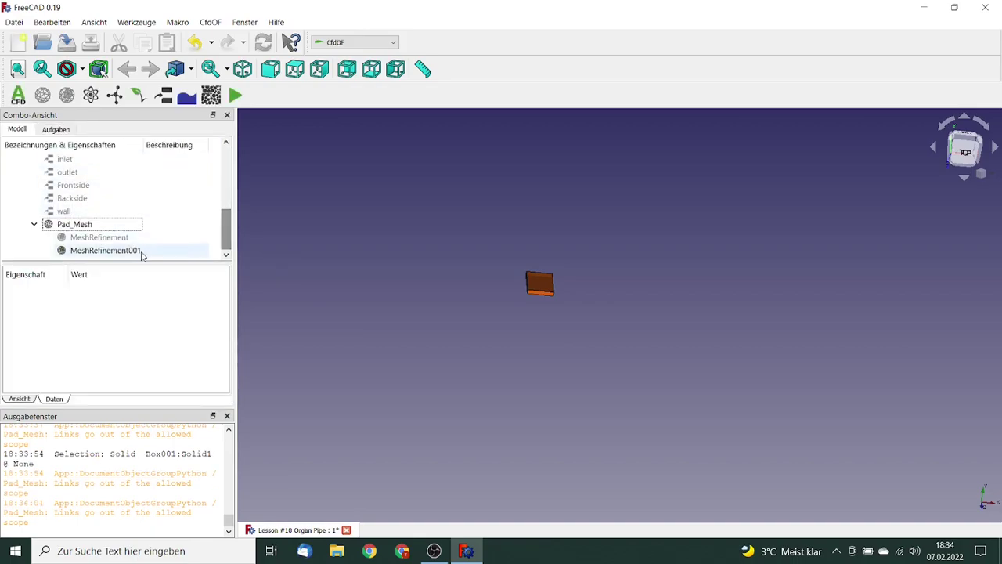
left_click(86, 252)
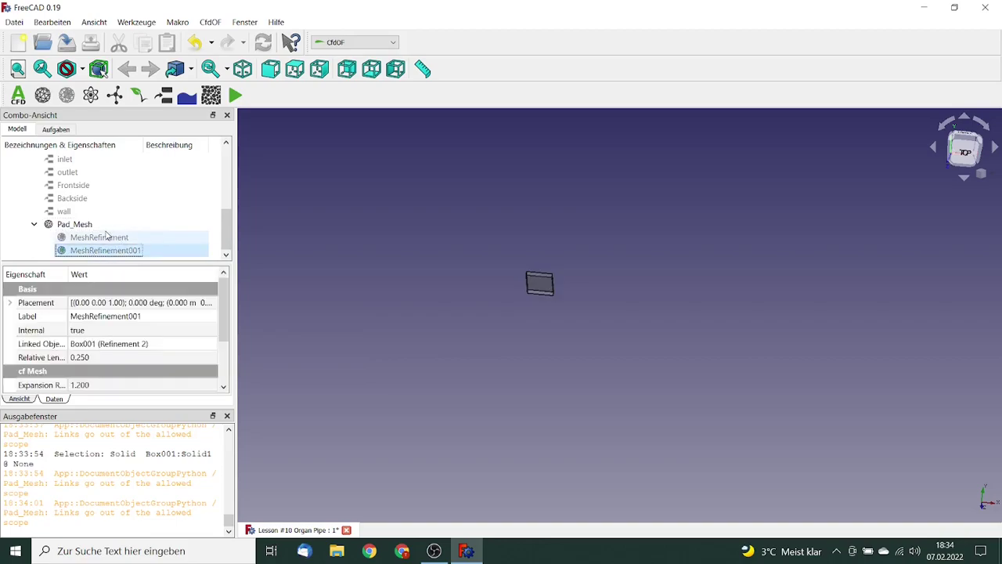
left_click_drag(223, 232, 225, 161)
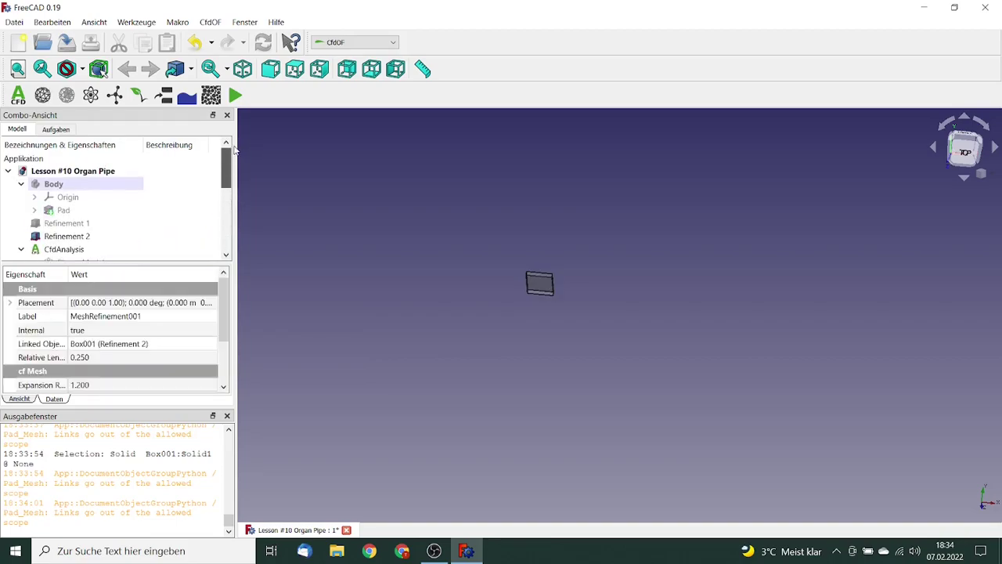
left_click(62, 210)
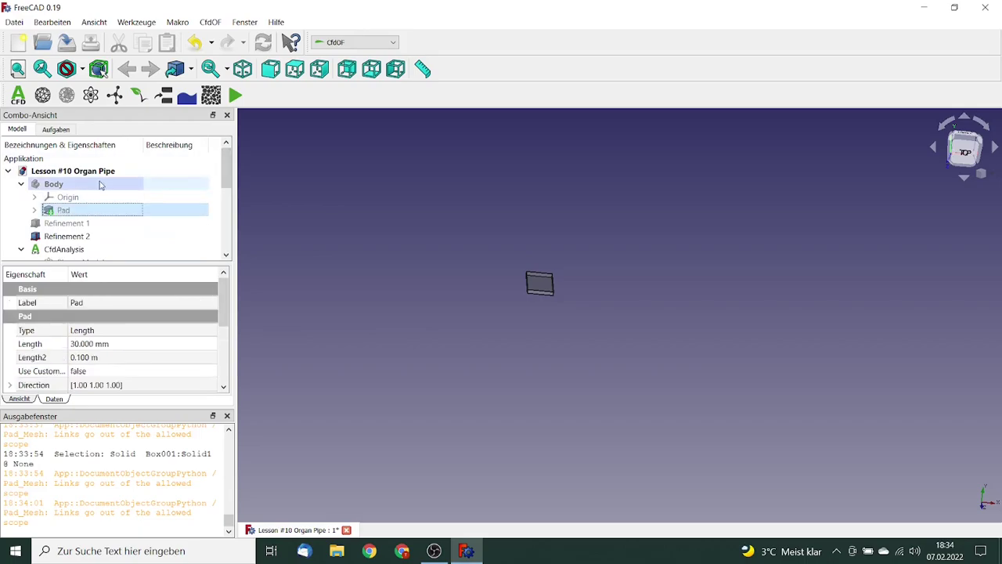
left_click(78, 183)
key("space")
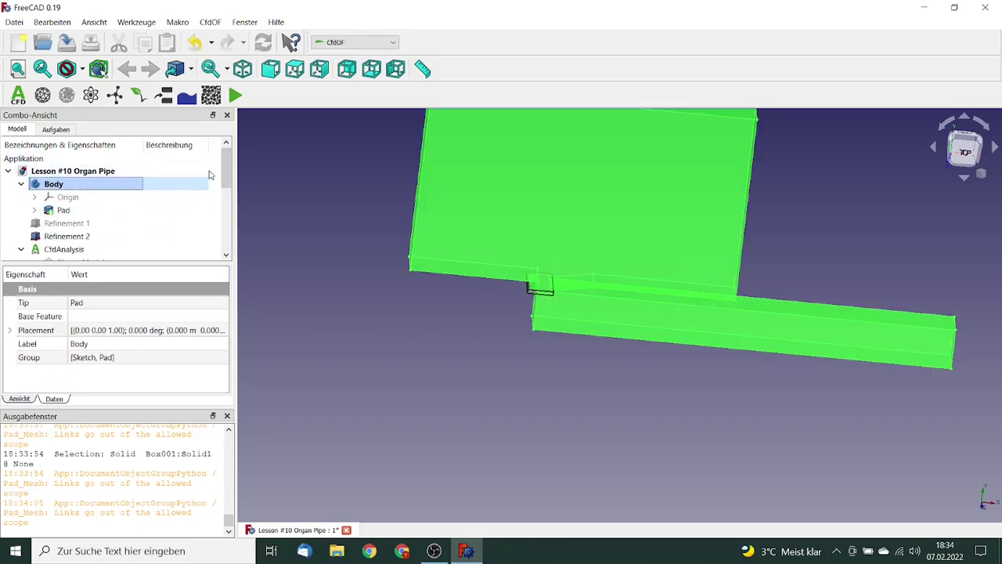
scroll(224, 188, "down", 1)
scroll(224, 188, "up", 1)
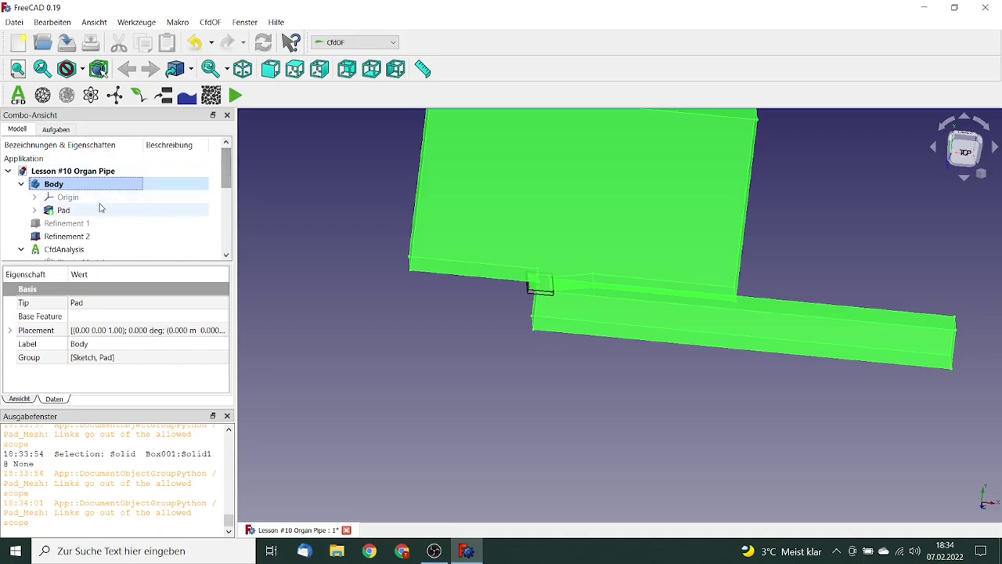
left_click(130, 233)
key("space")
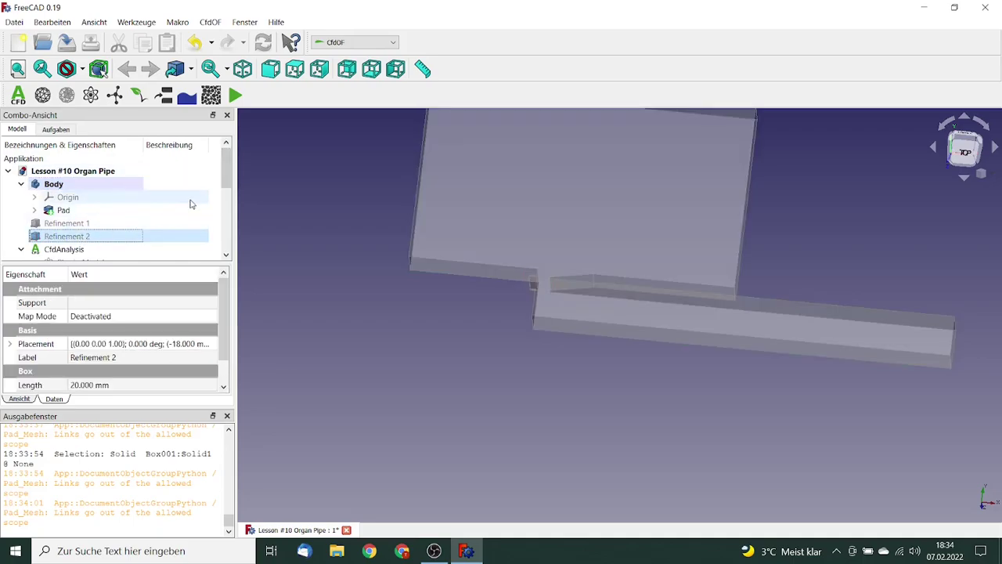
- Write the mesh case for Pad_Mesh and run the mesher
left_click_drag(226, 179, 227, 231)
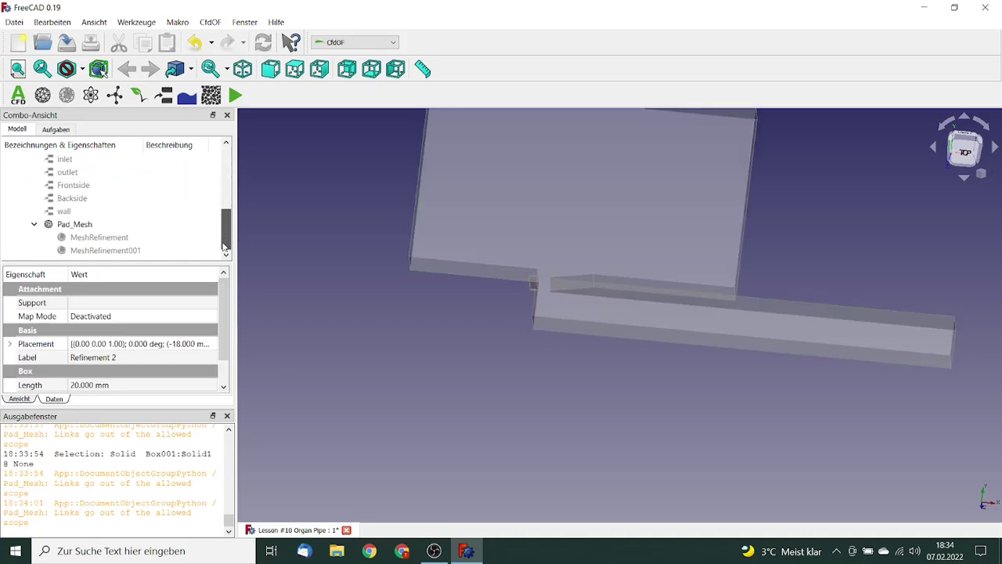
double_click(81, 226)
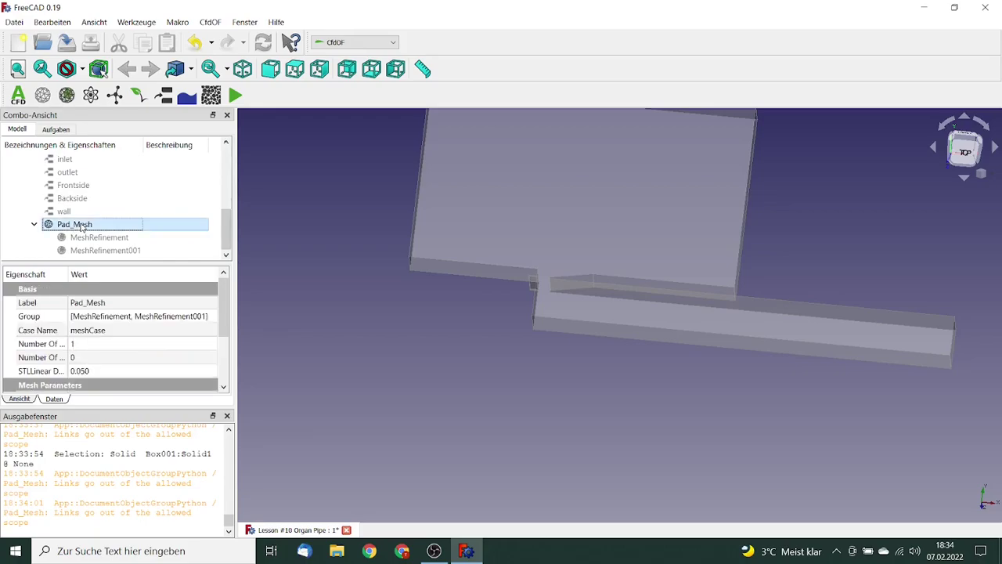
left_click(75, 228)
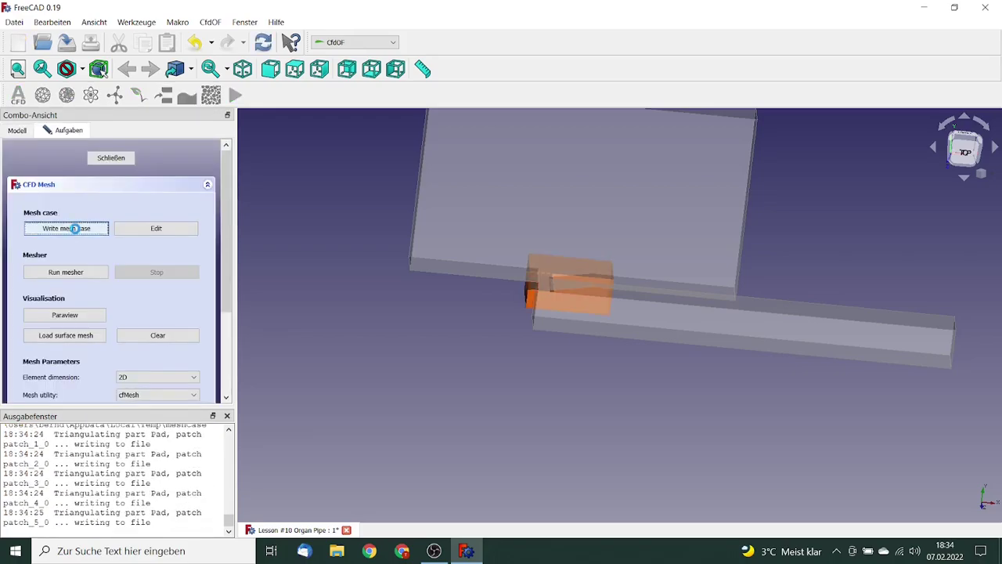
left_click(88, 274)
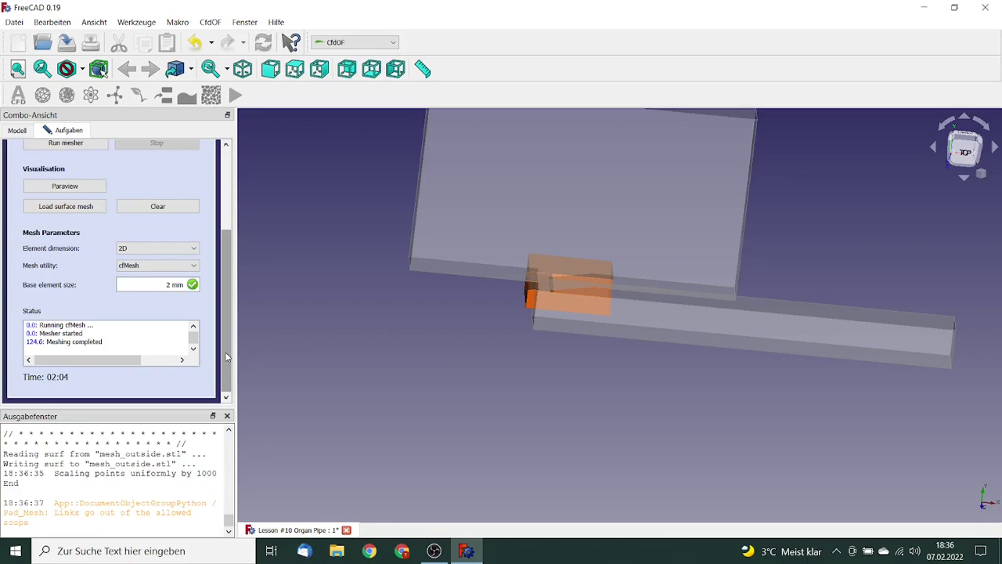
- Load the surface mesh of Pad_Mesh into the model and close the CFD mesh settings
left_click(68, 208)
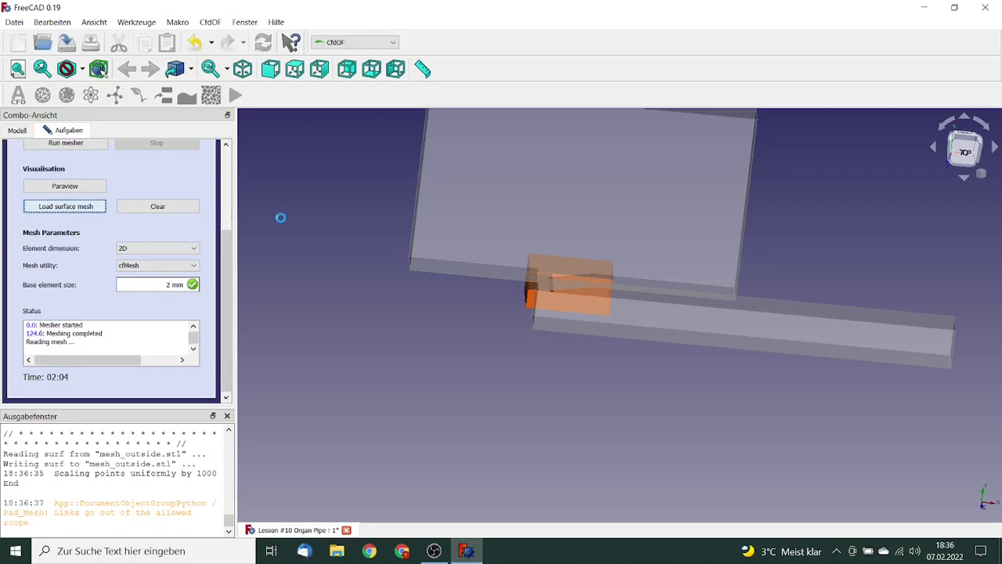
left_click_drag(229, 272, 229, 191)
left_click(111, 158)
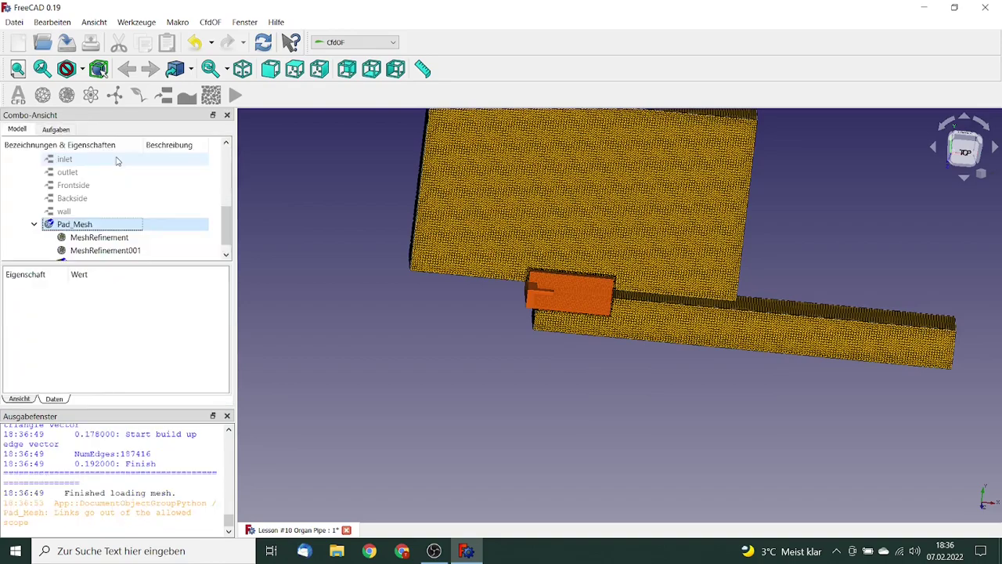
- Hide both mesh refinements, MeshRefinement and MeshRefinement001, to expose the generated mesh
left_click(106, 240)
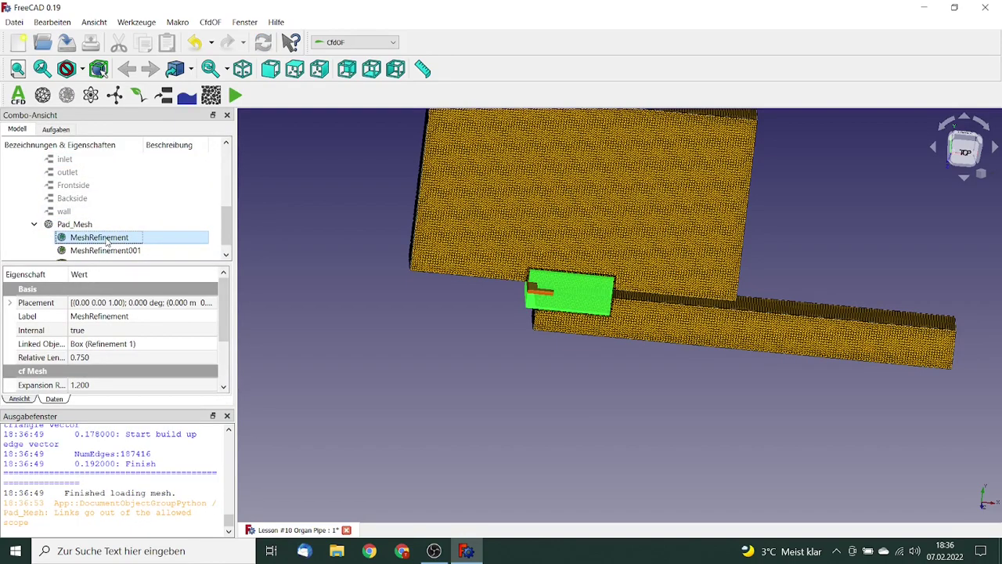
left_click(105, 250)
key("space")
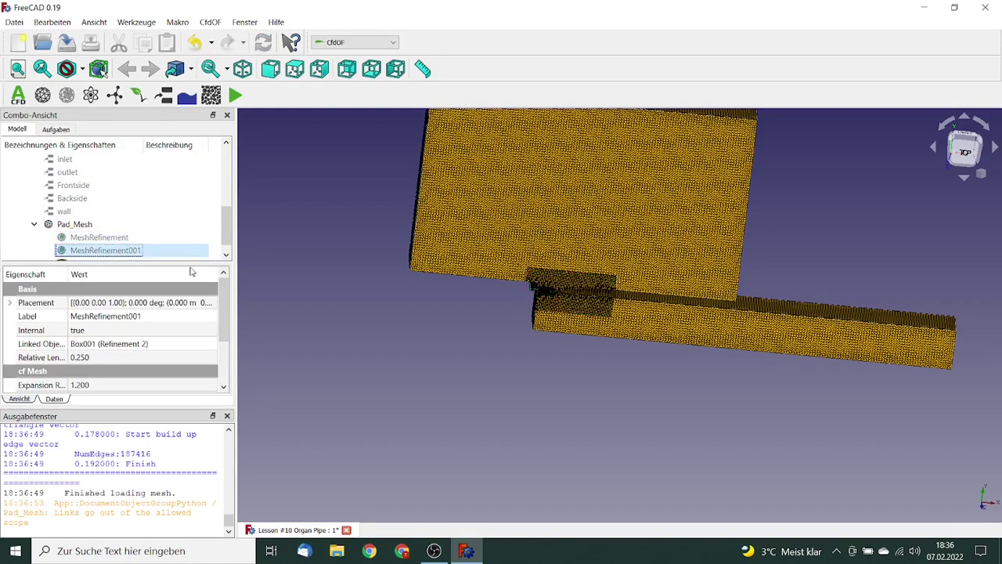
- Examine the mesh density in the two refinement zones around the organ pipe's air gap and wedge tip
scroll(367, 285, "up", 2)
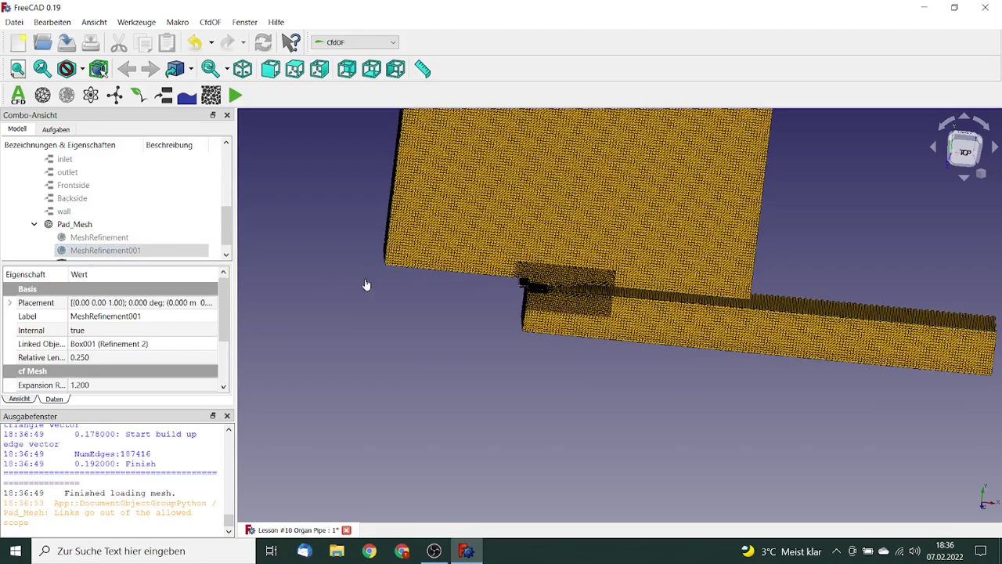
left_click(367, 279)
scroll(365, 297, "down", 3)
scroll(374, 280, "up", 3)
scroll(374, 281, "up", 5)
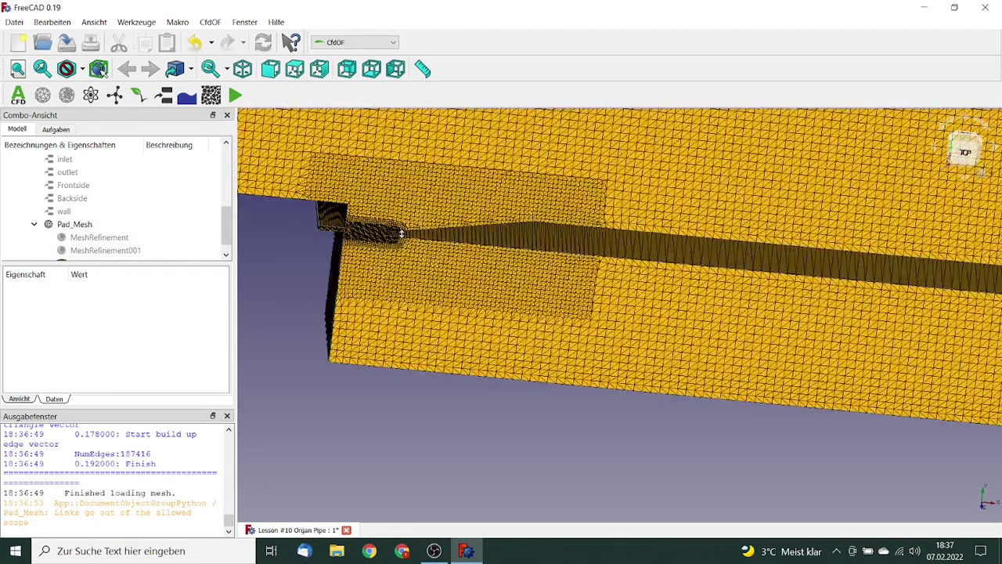
scroll(363, 218, "down", 5)
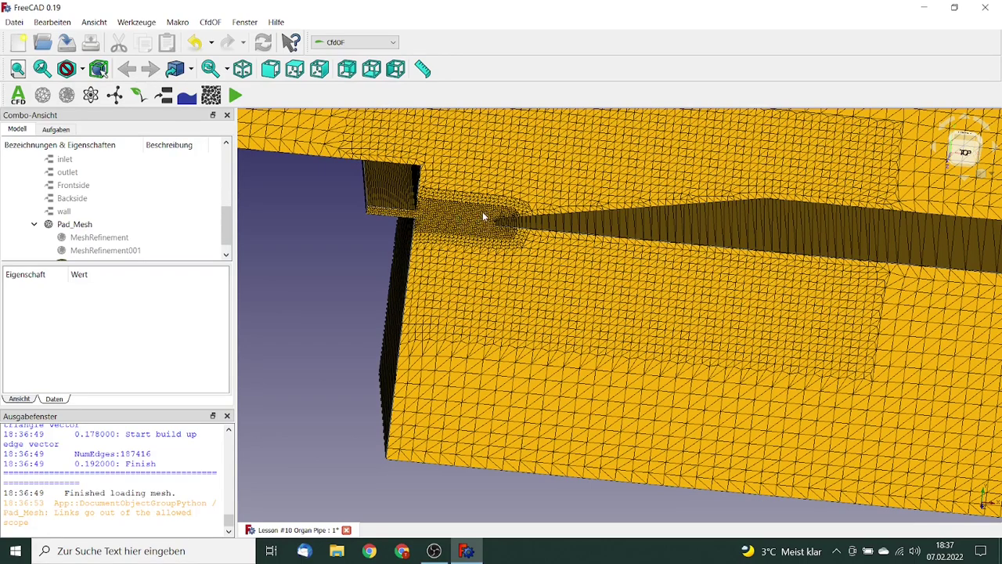
middle_click_drag(482, 212, 423, 384)
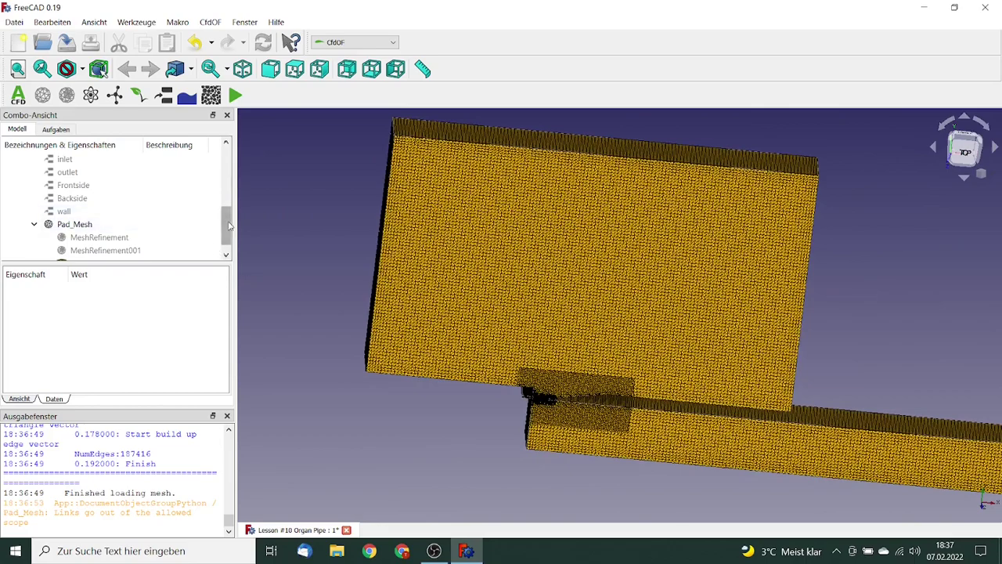
- Set the CfdSolver's end time to 0.2 s in its time step control properties
left_click_drag(226, 228, 228, 203)
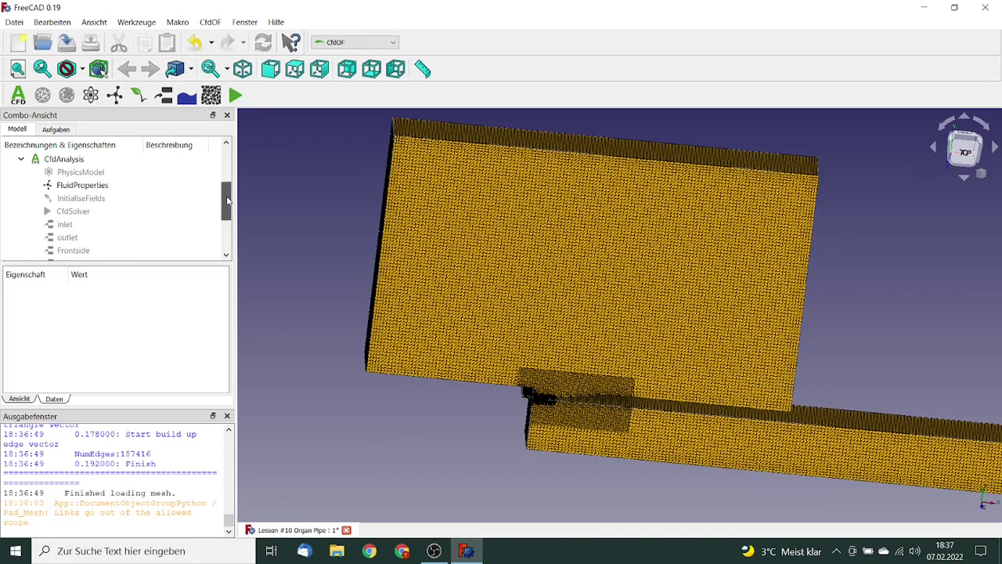
left_click(72, 211)
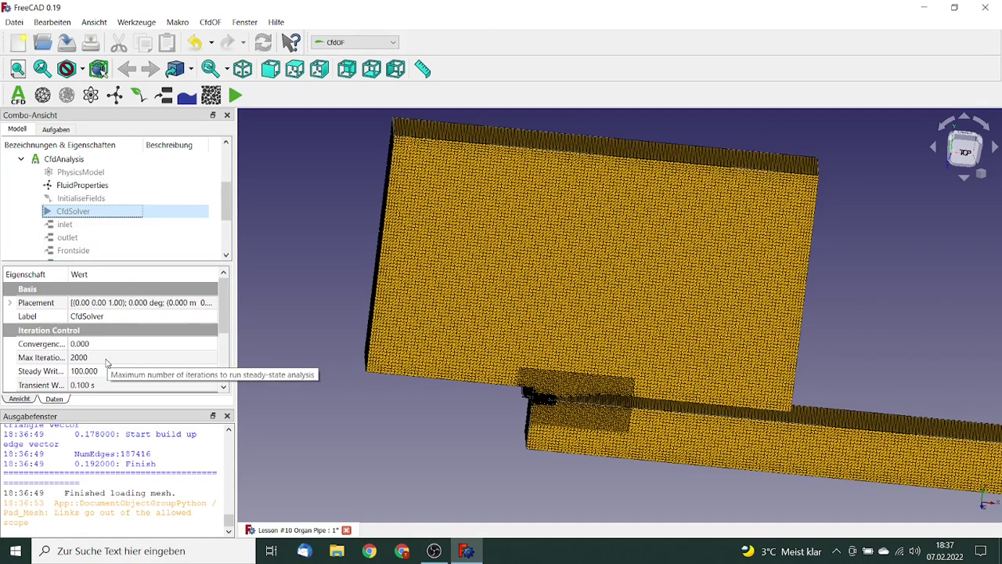
left_click_drag(223, 329, 223, 381)
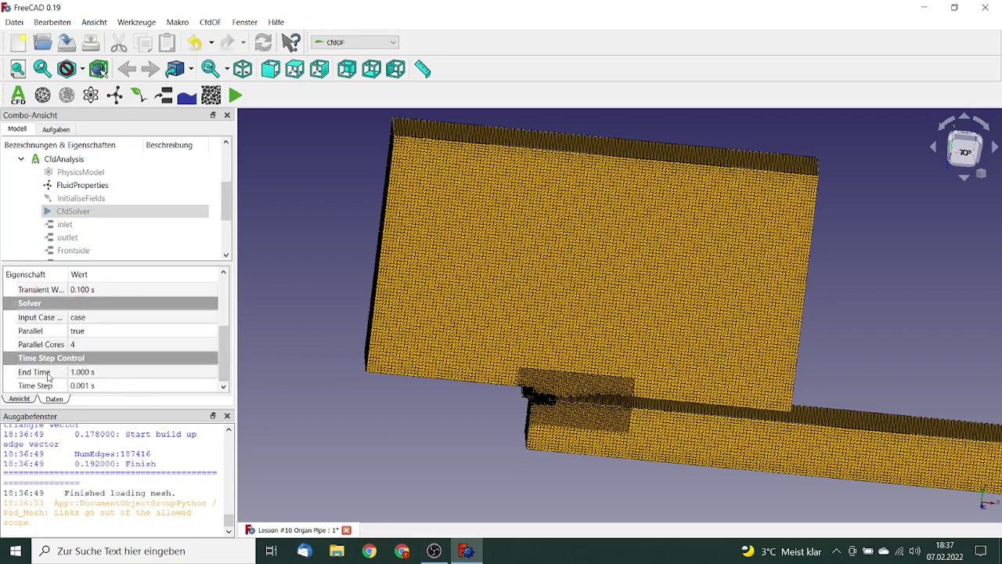
left_click(80, 372)
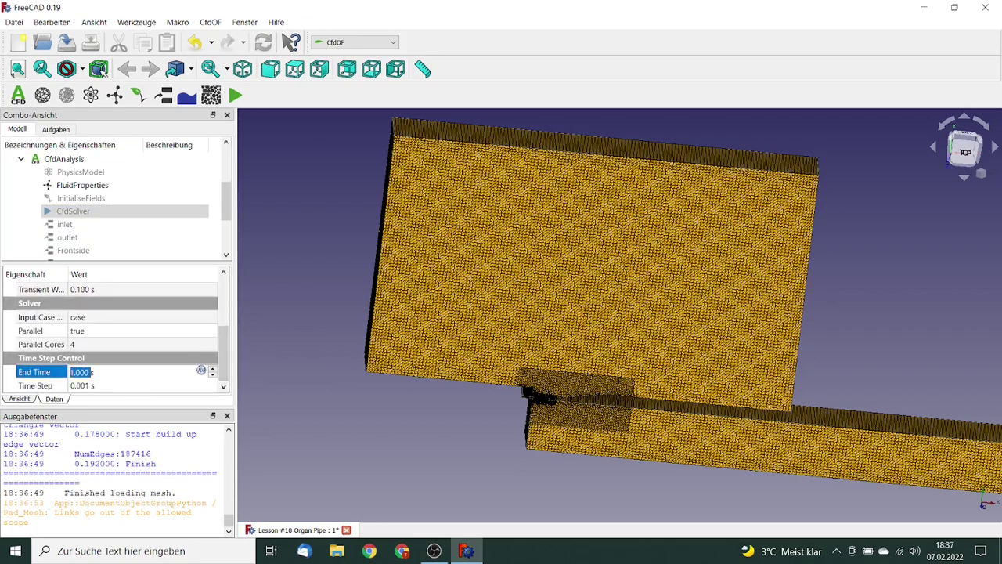
left_click_drag(80, 373, 108, 372)
type("0")
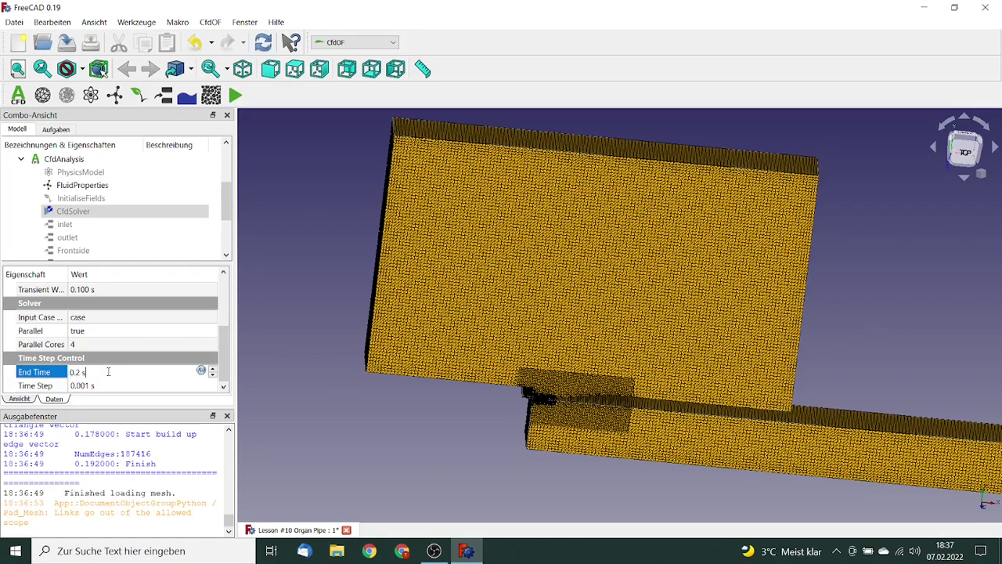
- Set the CfdSolver's end time to 0.200 s and its transient write interval to 0.001 s
type(".200 s")
key("Tab")
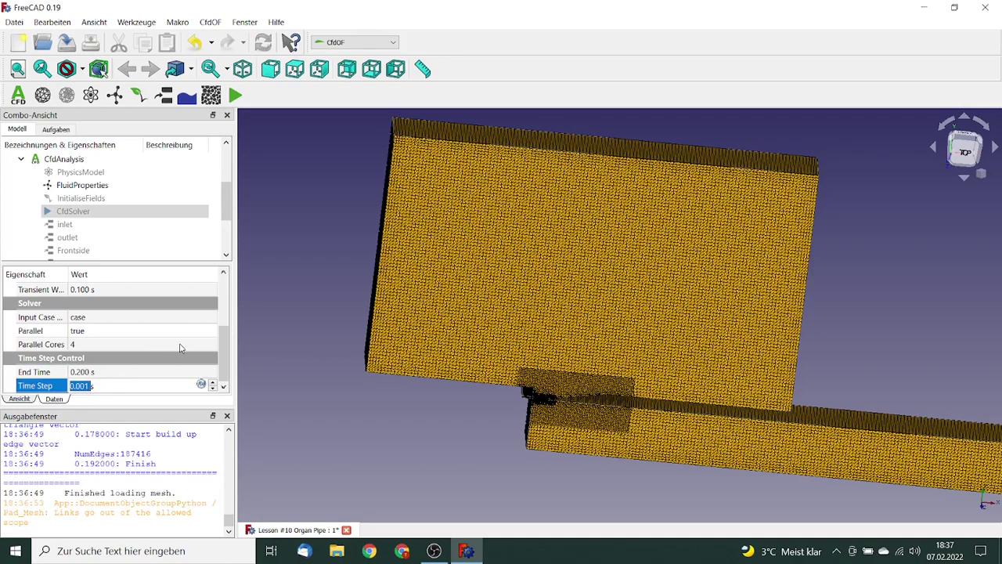
scroll(94, 329, "up", 2)
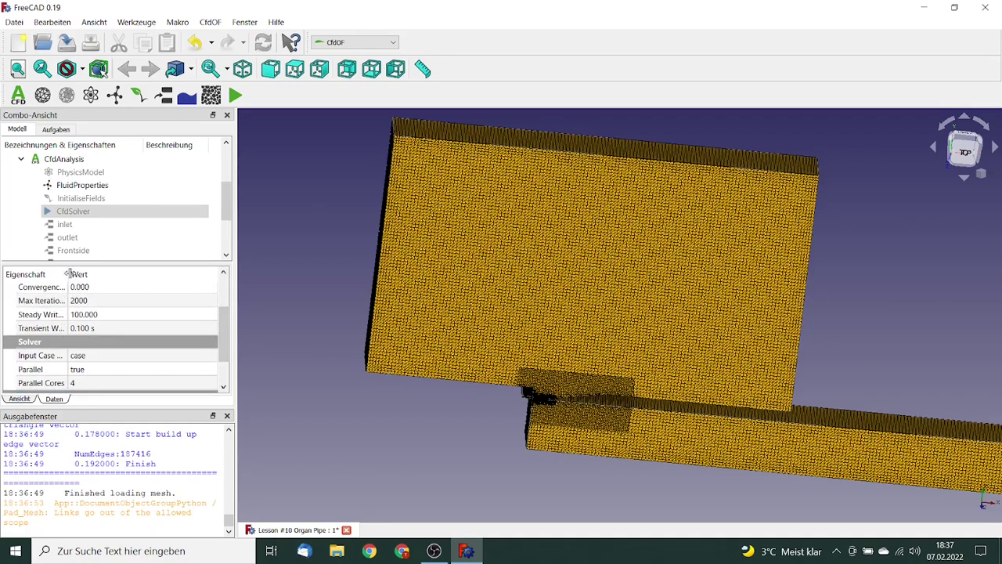
left_click_drag(69, 273, 86, 272)
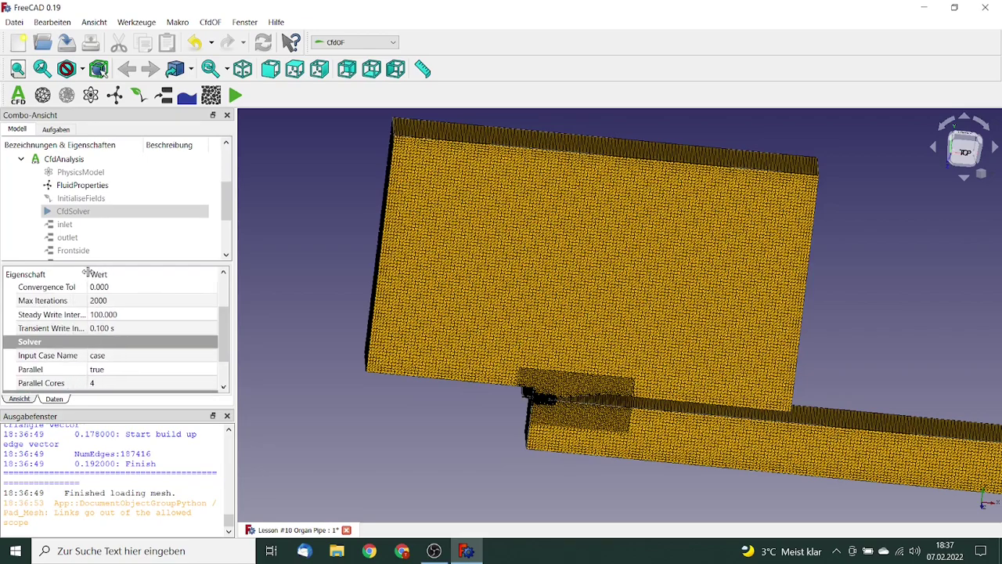
left_click(105, 329)
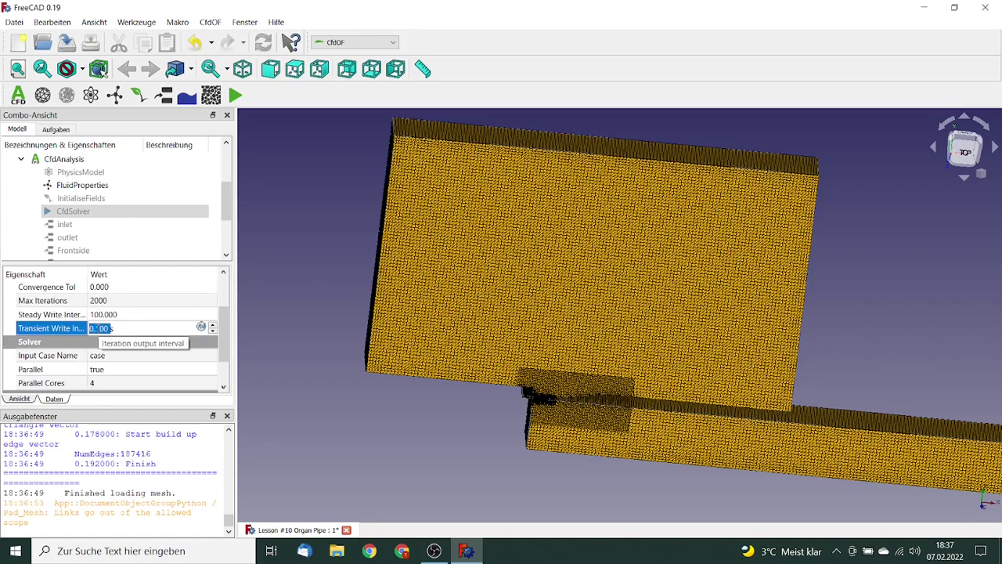
double_click(101, 329)
type("00")
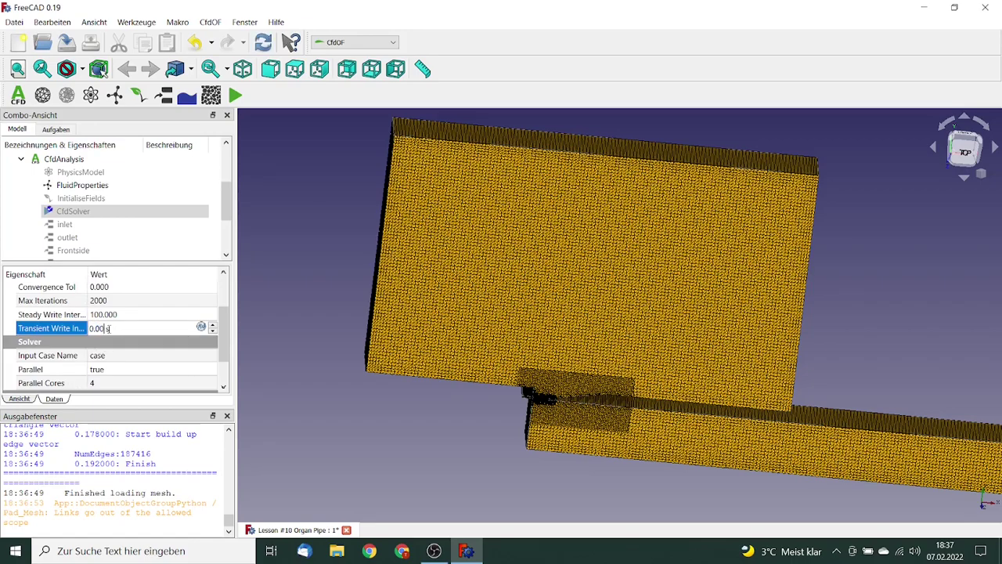
key("Tab")
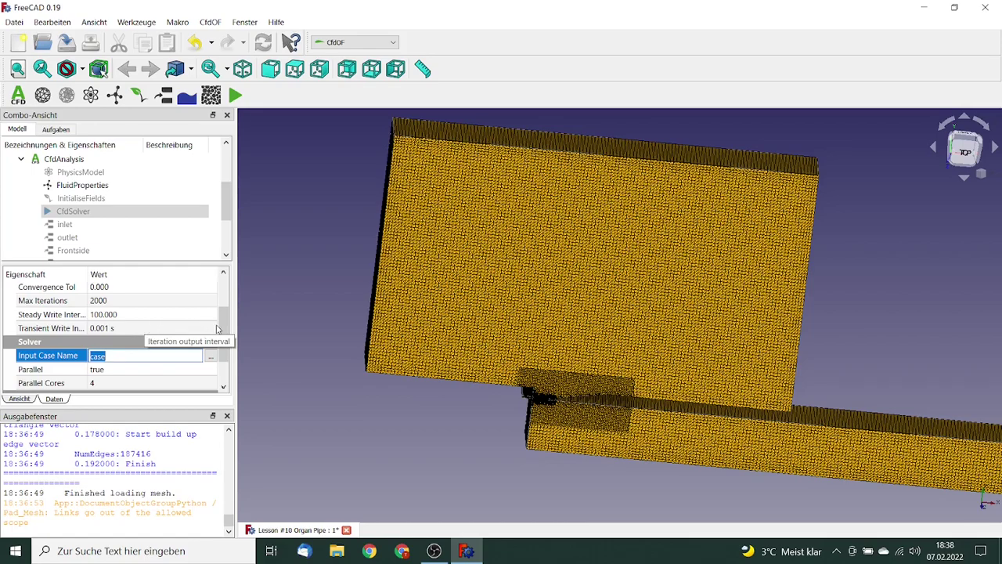
- Write the solver case from the CfdSolver's analysis control and save the organ pipe document
left_click_drag(222, 325, 219, 279)
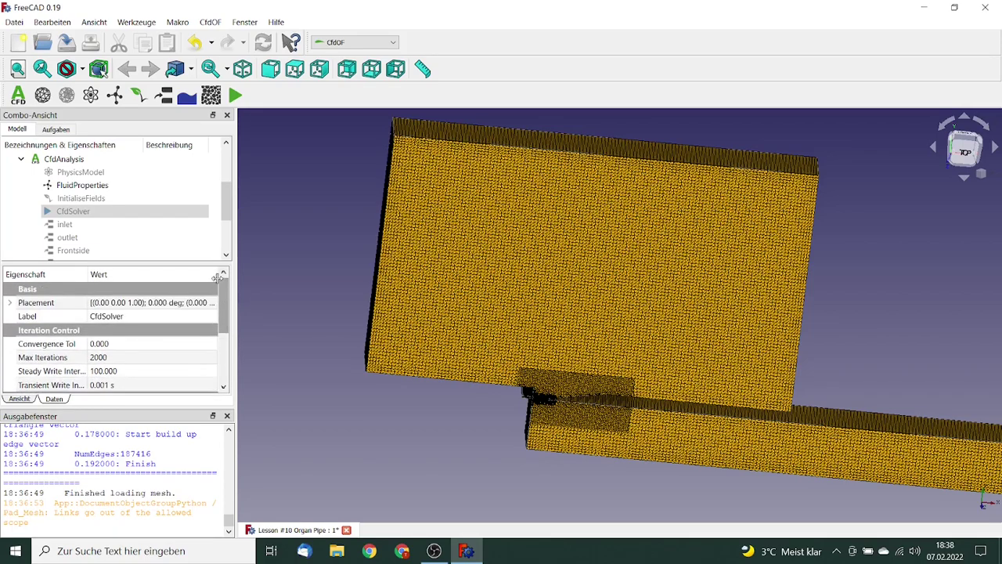
left_click(98, 214)
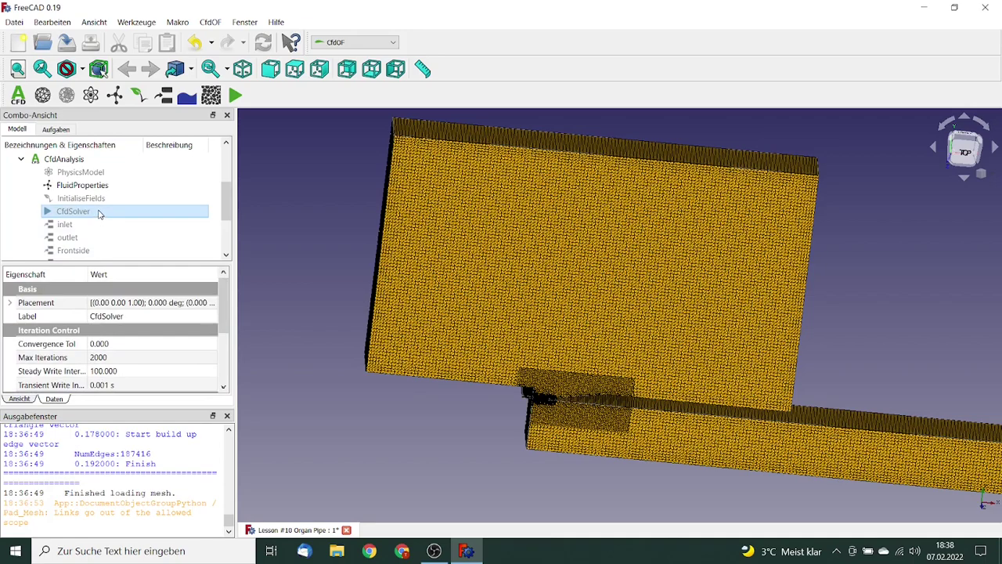
double_click(99, 215)
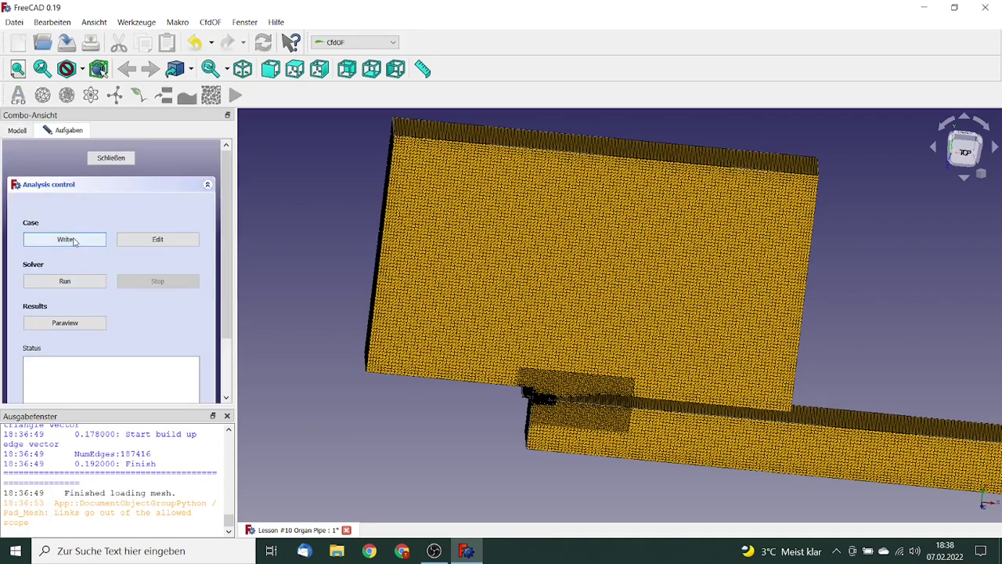
left_click(75, 241)
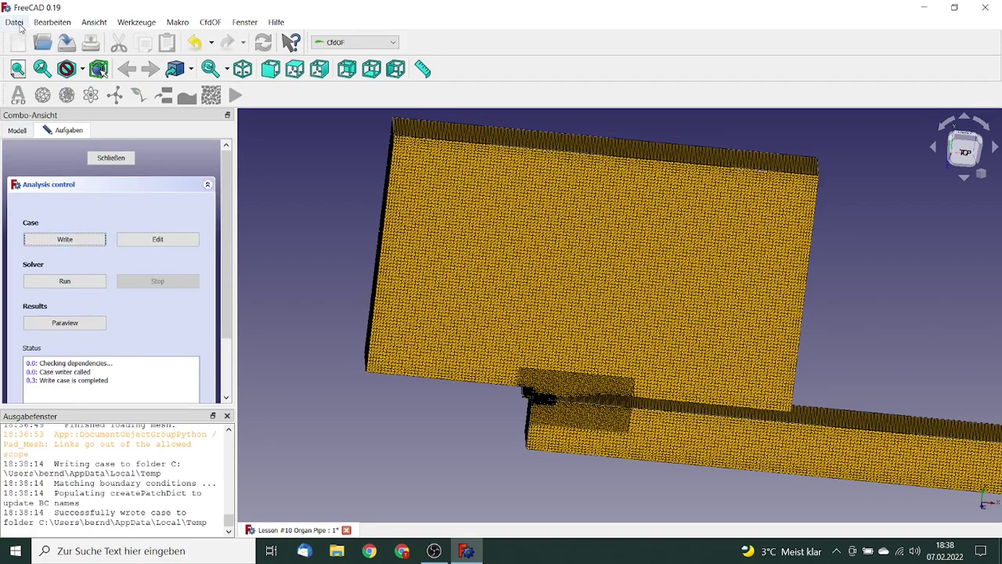
left_click(18, 22)
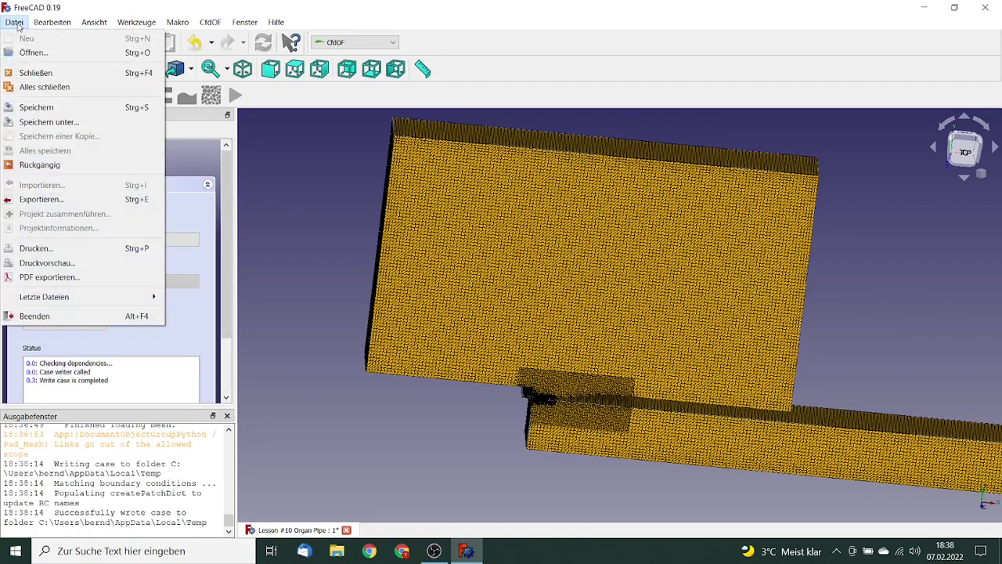
left_click(35, 103)
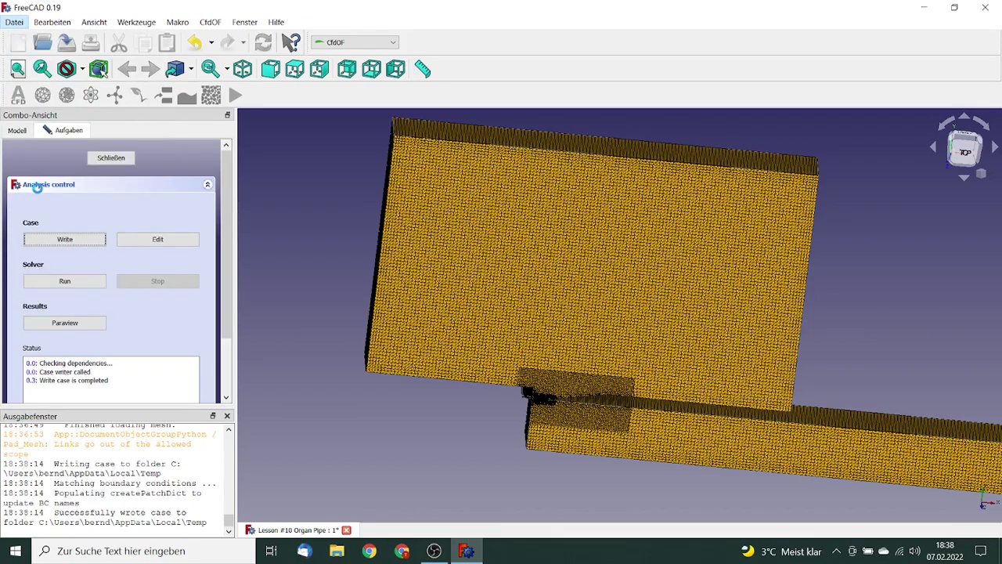
- Run the solver on the written case and open the finished results in ParaView
left_click(65, 281)
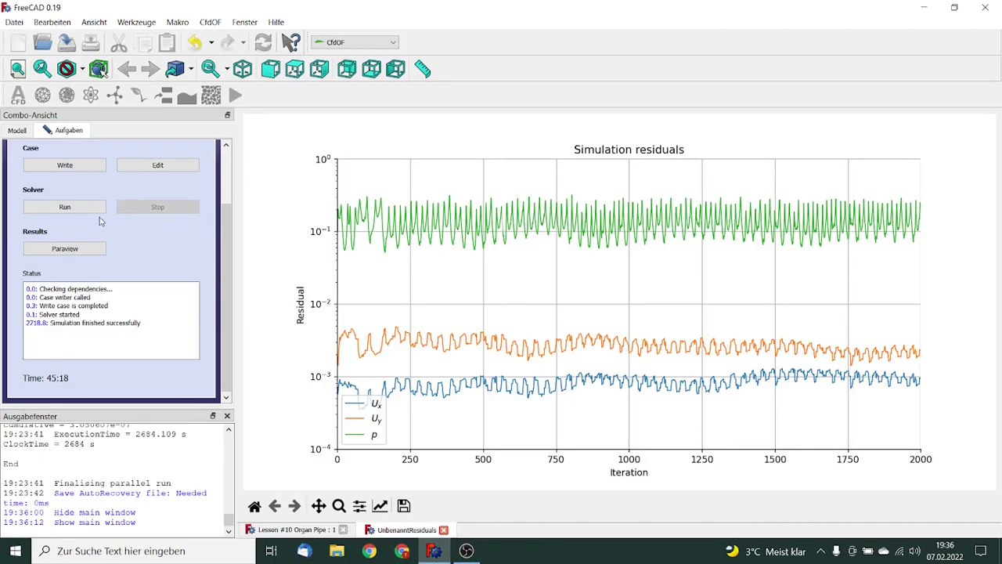
left_click(76, 252)
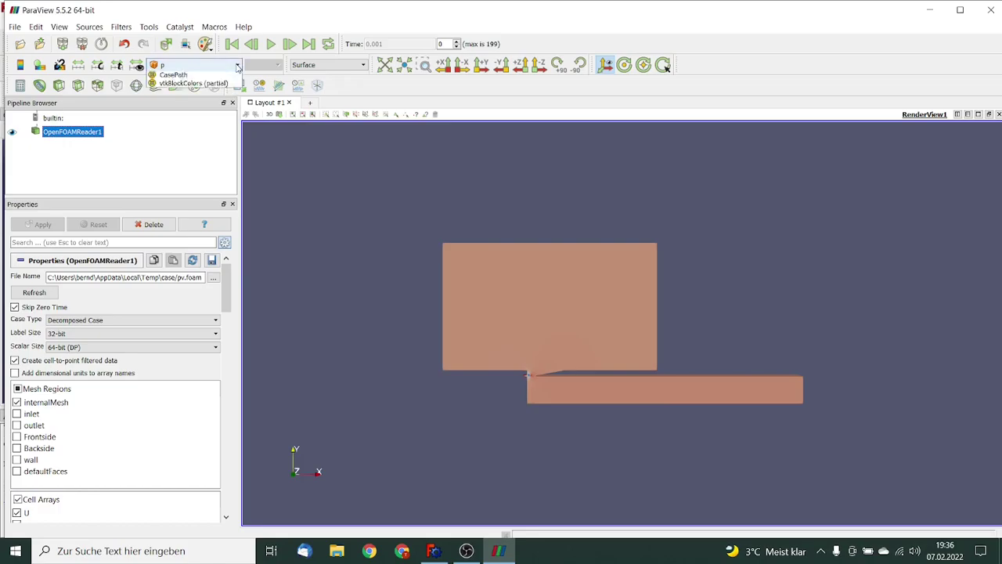
- Color the mesh by point pressure p and play the time animation around the pipe mouth
left_click(188, 65)
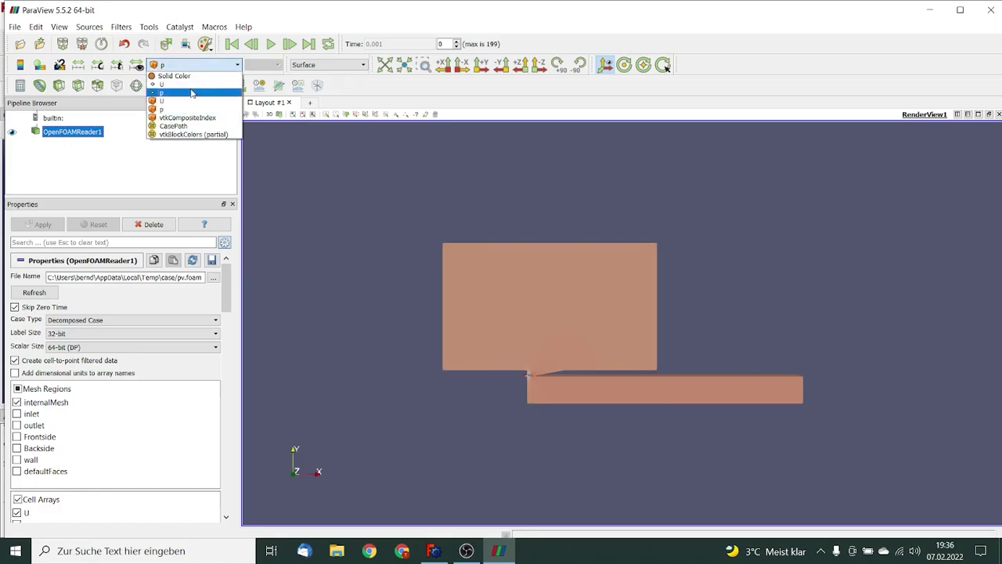
left_click(188, 92)
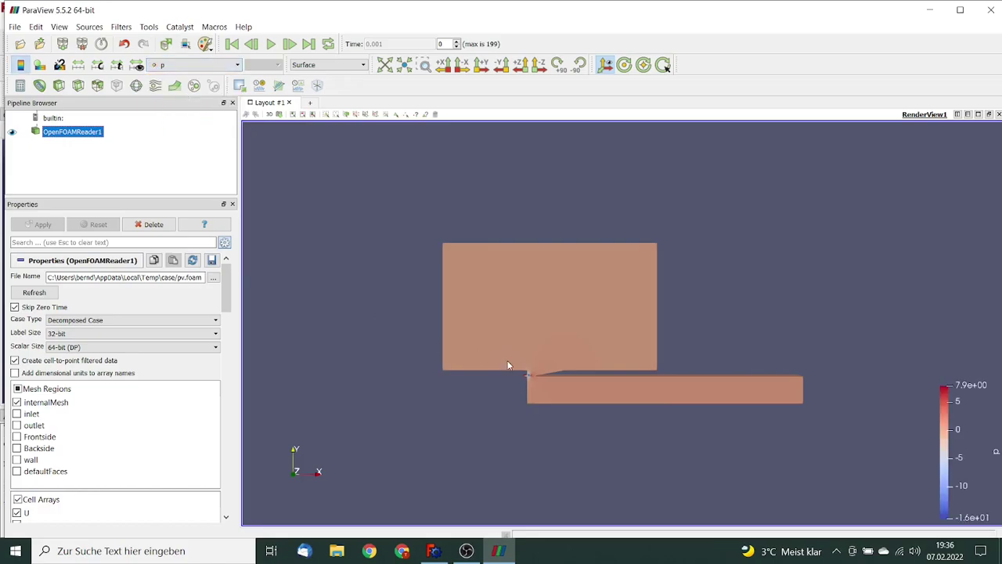
right_click_drag(510, 377, 506, 487)
right_click_drag(383, 416, 382, 465)
middle_click_drag(383, 458, 512, 373)
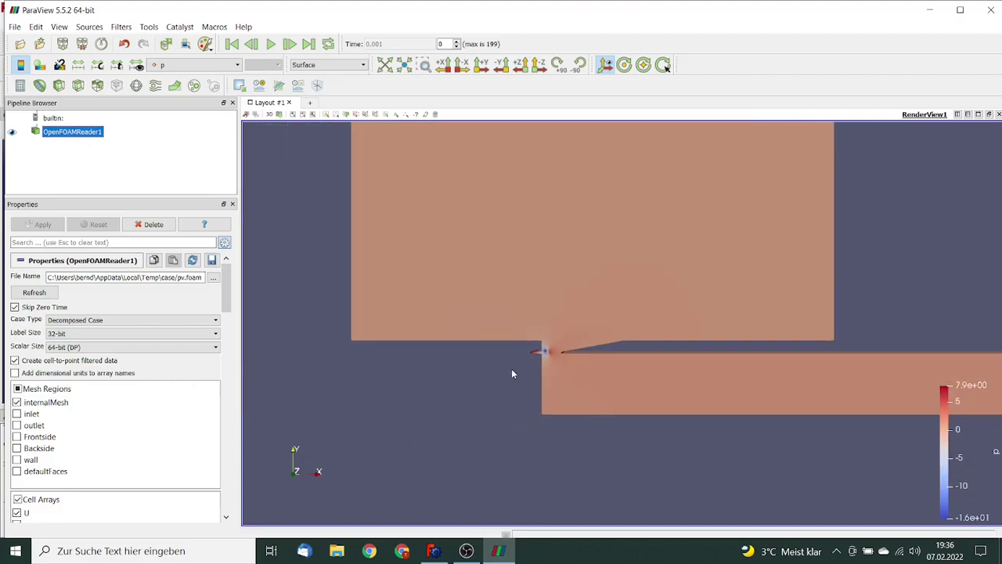
right_click_drag(512, 371, 497, 437)
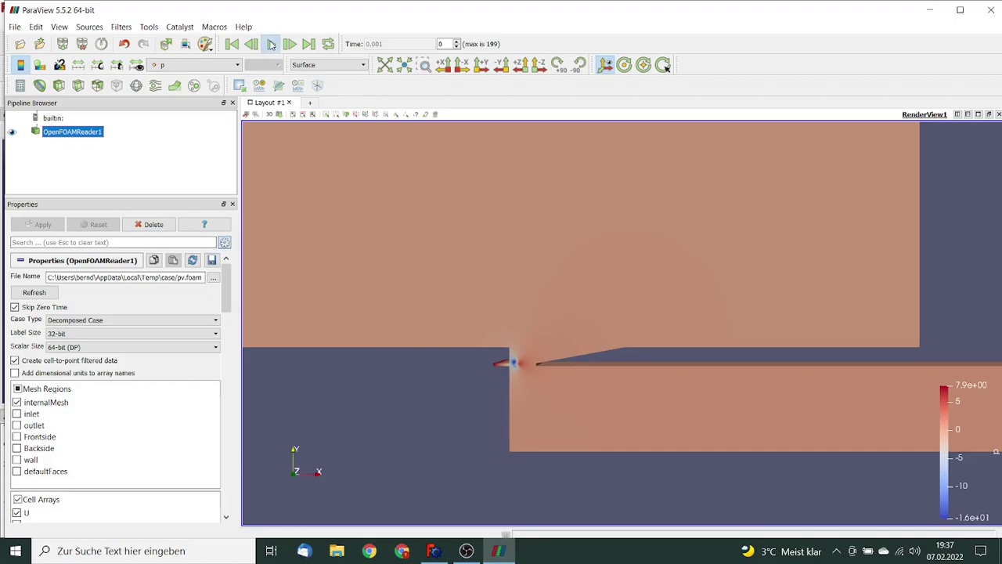
left_click(271, 45)
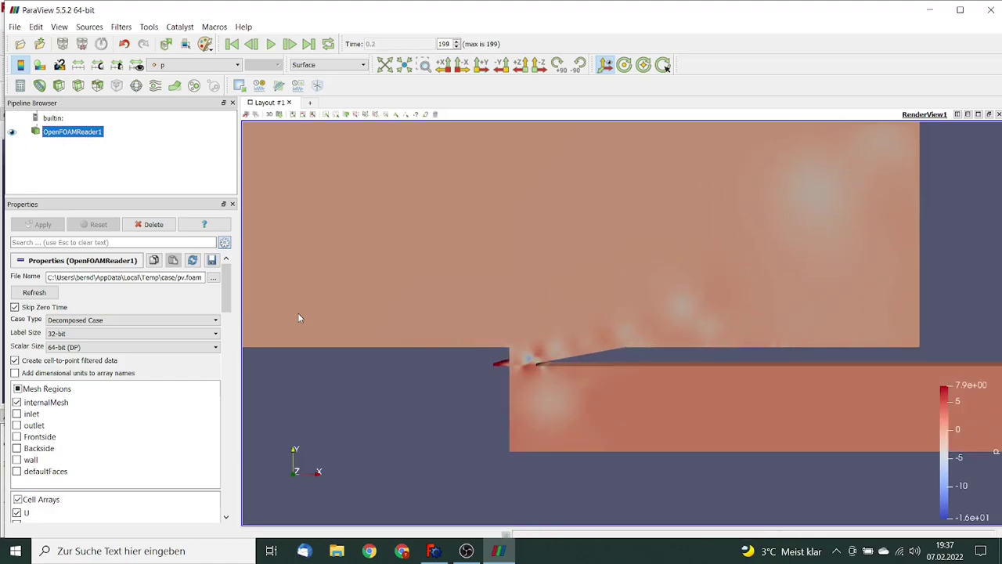
- Color the mesh by point velocity U and replay the animation from the first frame around the pipe mouth
left_click(238, 66)
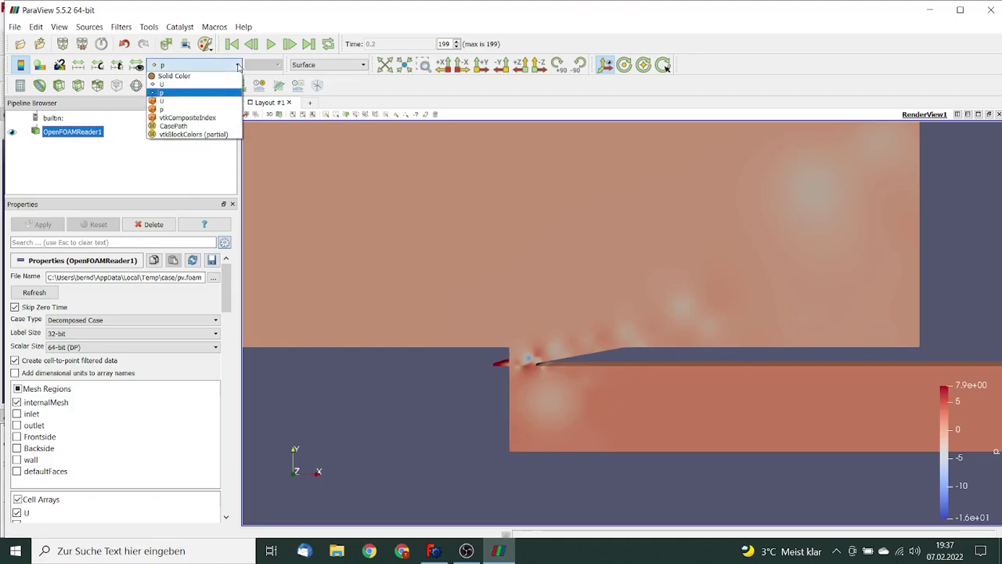
left_click(198, 84)
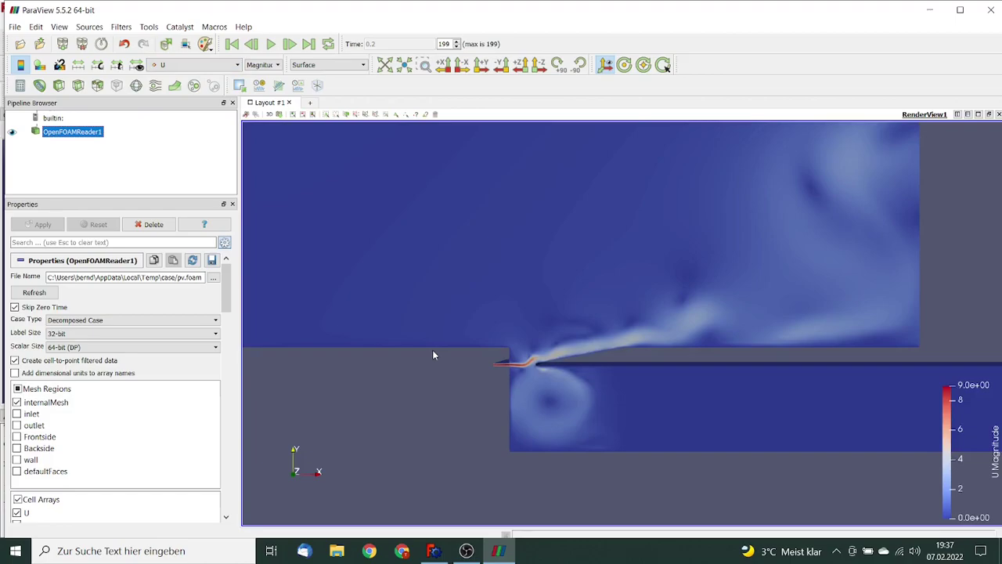
right_click_drag(433, 354, 425, 436)
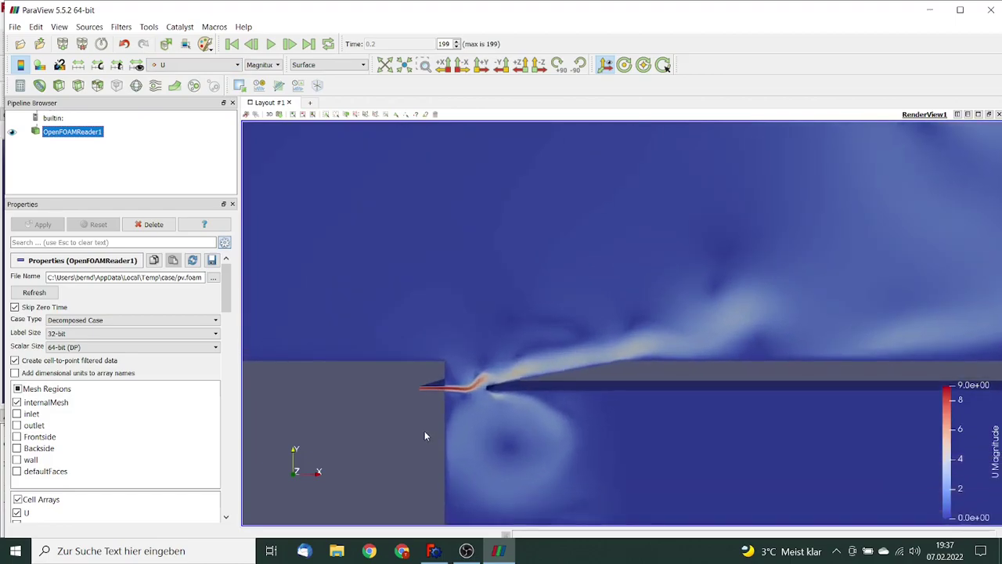
middle_click_drag(334, 417, 409, 357)
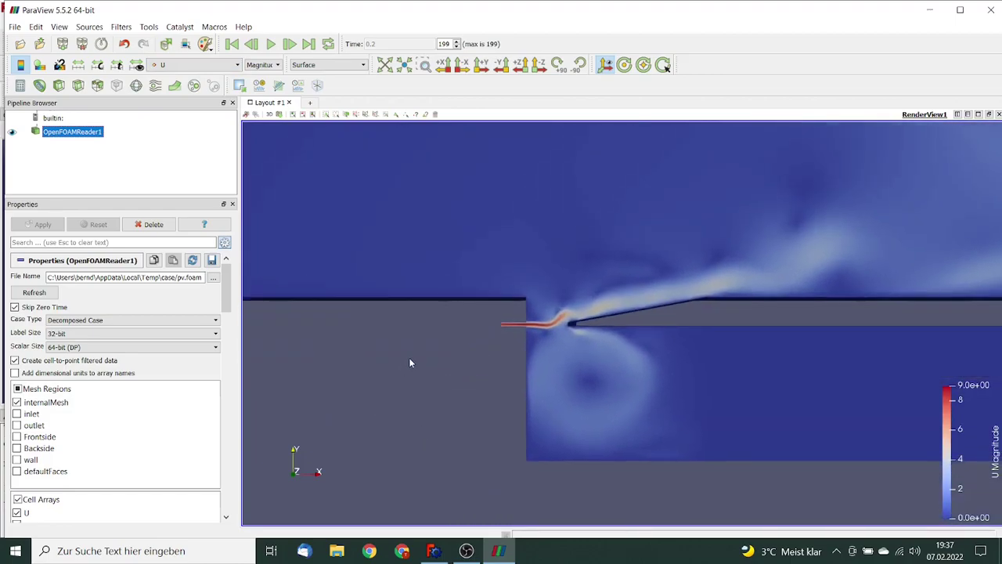
left_click(231, 44)
left_click(271, 45)
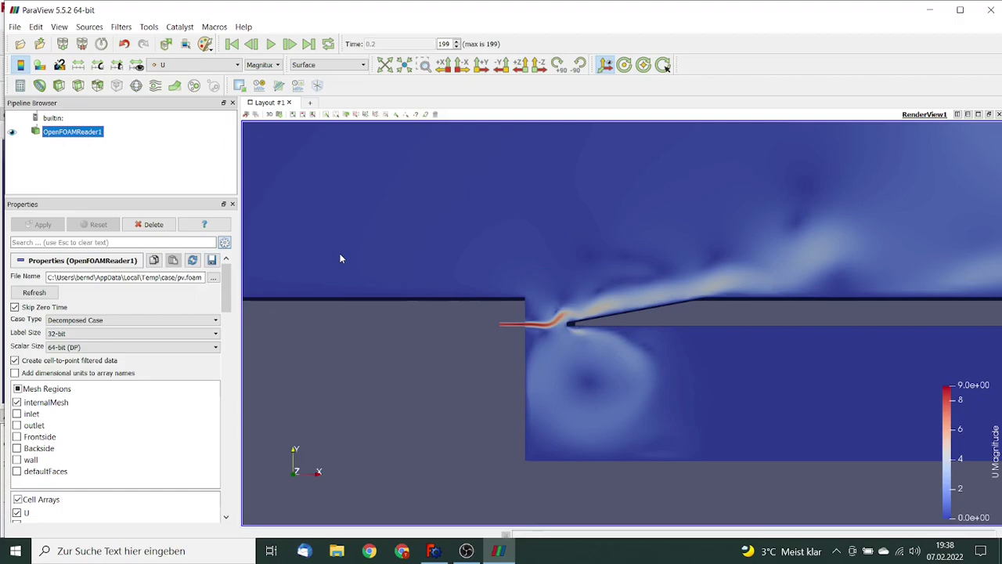
- Add a Probe Location filter centered in the vortex below the pipe's lip and set its radius to 0.01
left_click(318, 86)
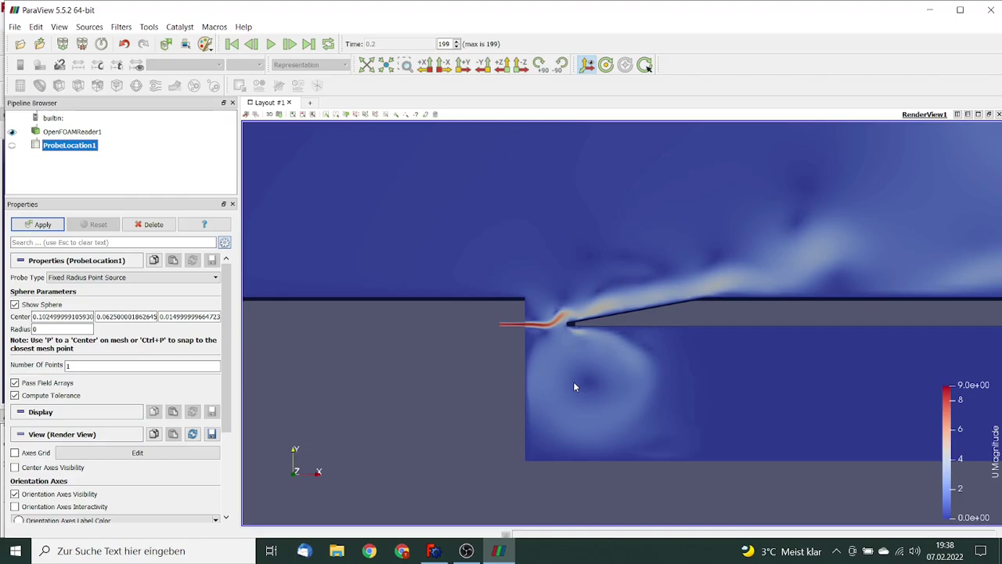
key("p")
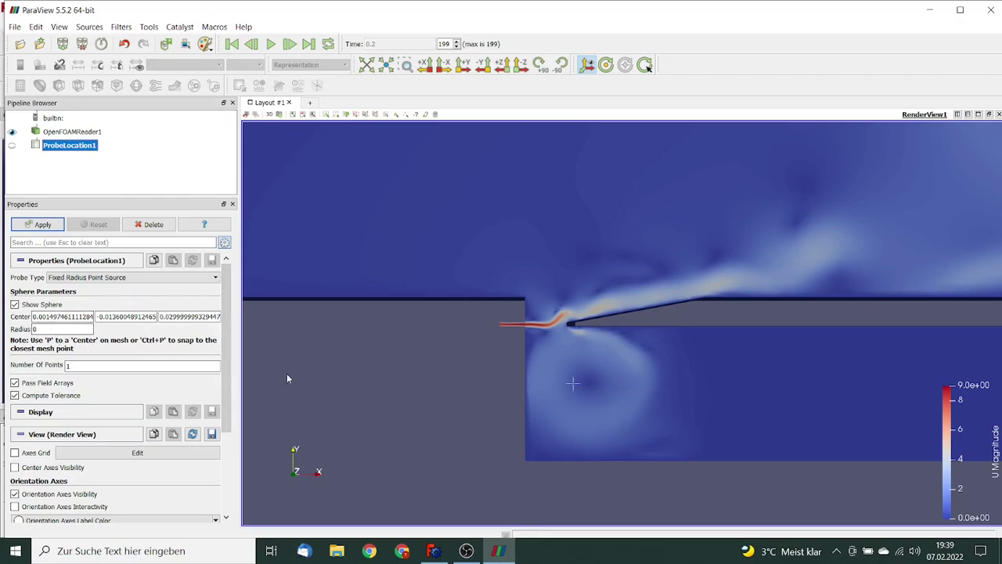
left_click_drag(75, 330, 5, 321)
type("0.01")
key("Tab")
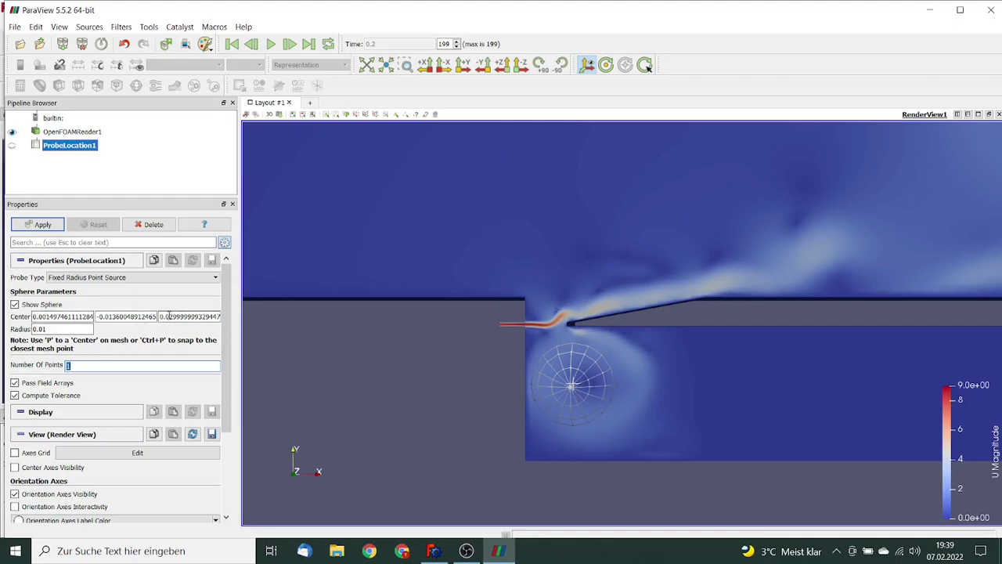
- Set the Z coordinate of the probe center to 0.015 and apply the probe
left_click_drag(165, 316, 242, 320)
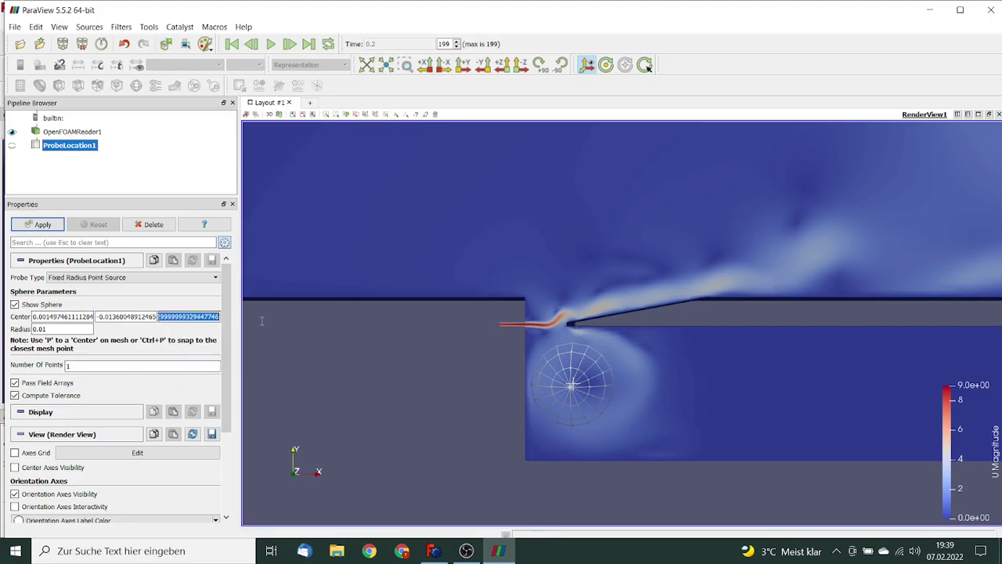
type("0.015")
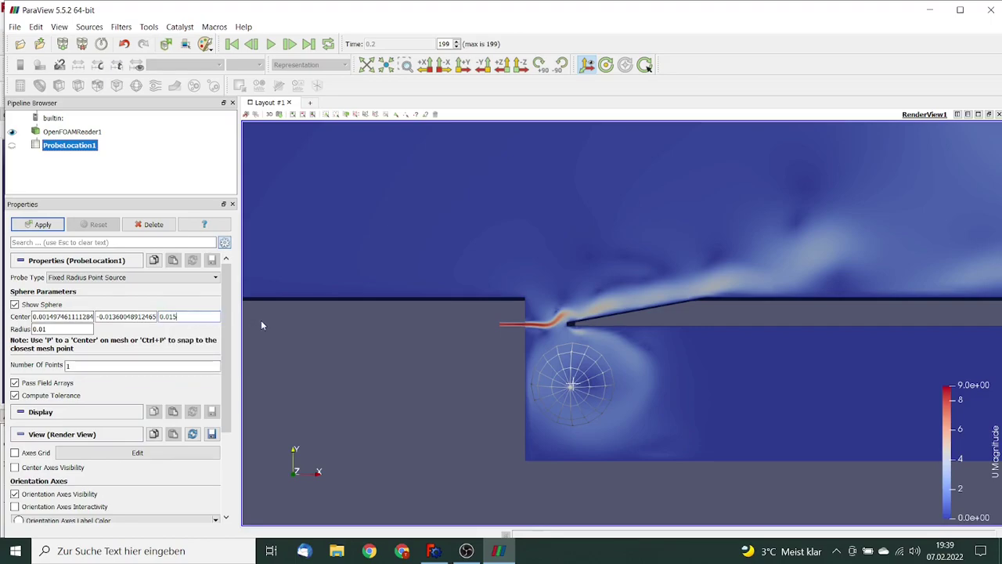
key("Tab")
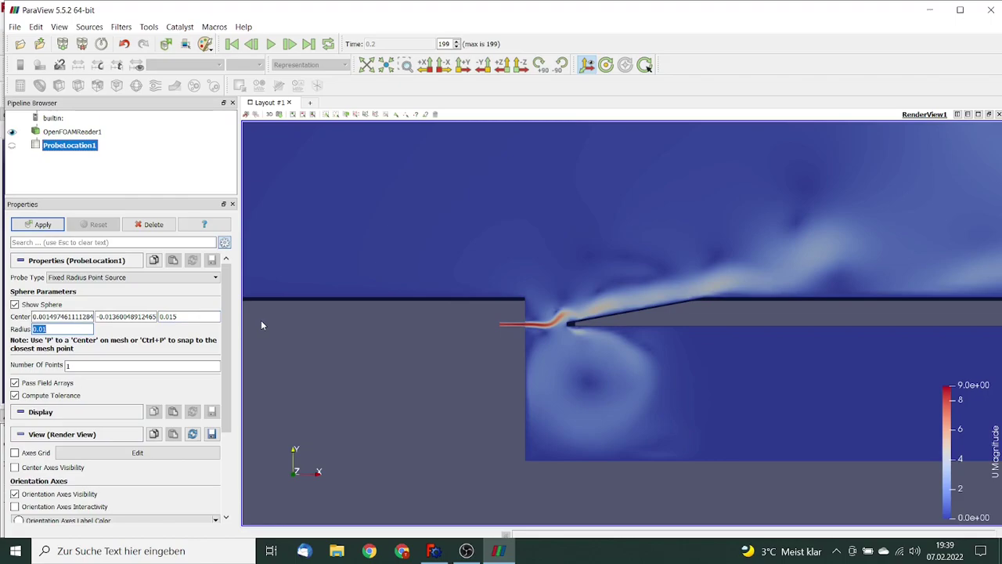
left_click(43, 225)
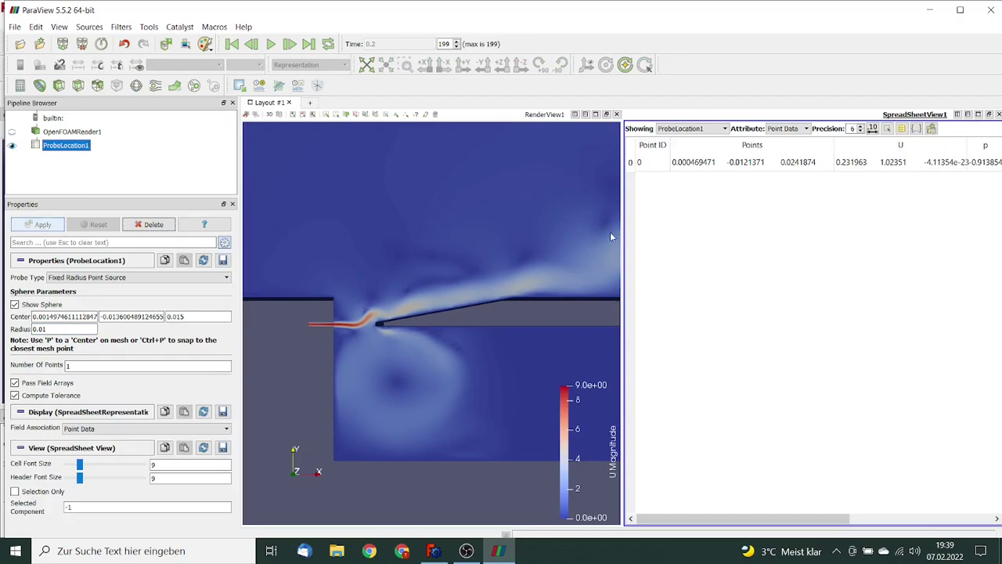
- Widen the probe spreadsheet, select its point row and plot that selection over time
left_click_drag(622, 226, 581, 227)
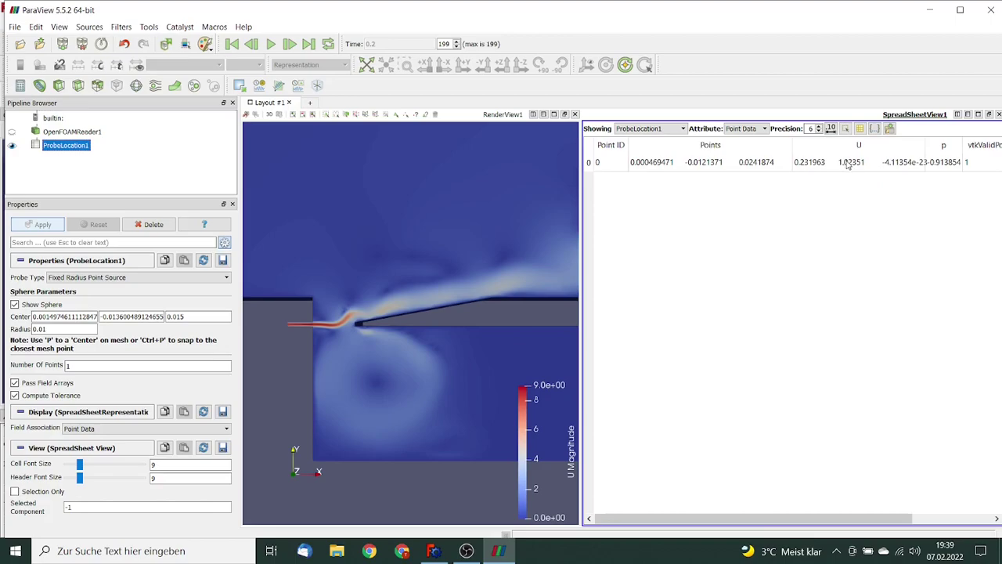
left_click(749, 163)
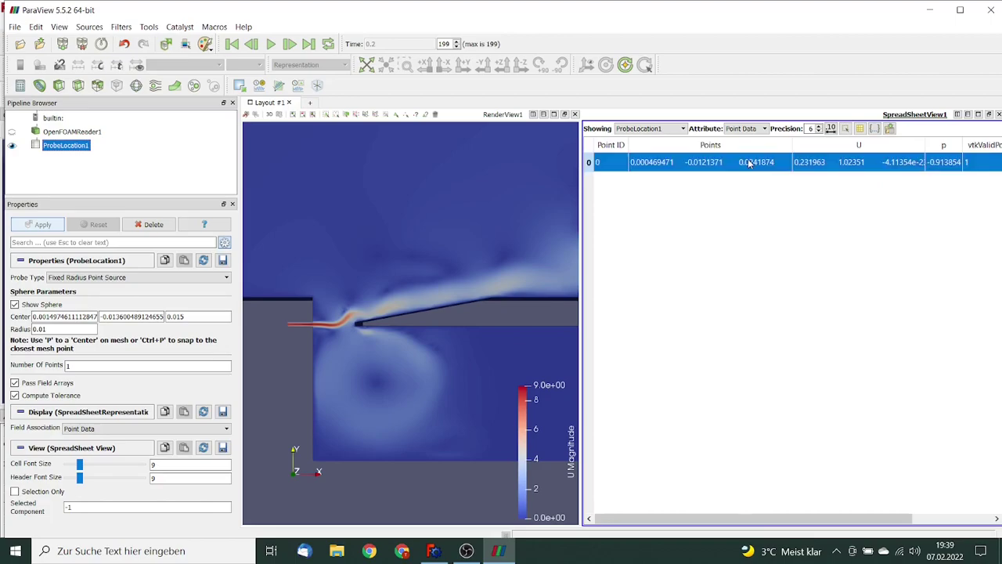
left_click(297, 86)
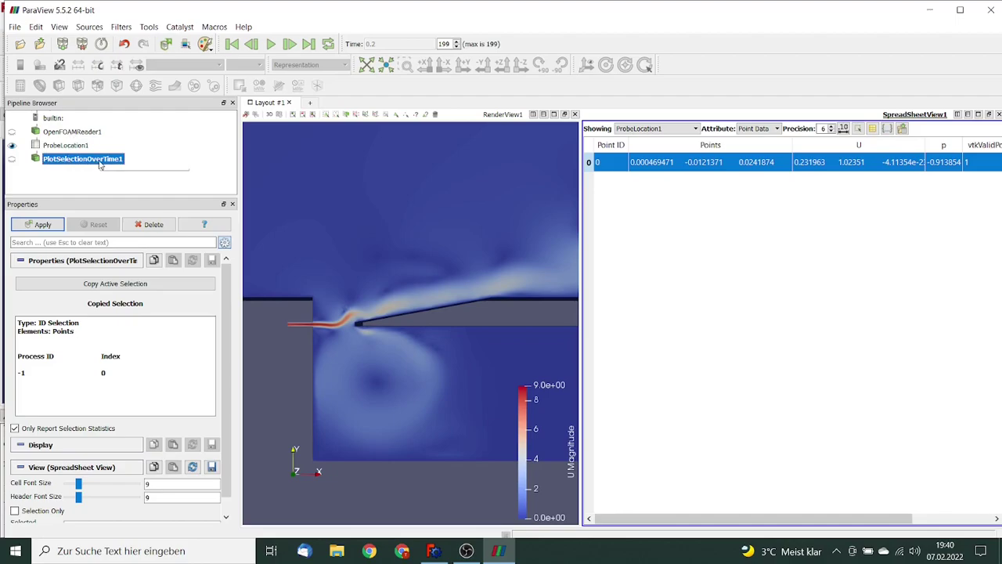
left_click(47, 225)
left_click(43, 225)
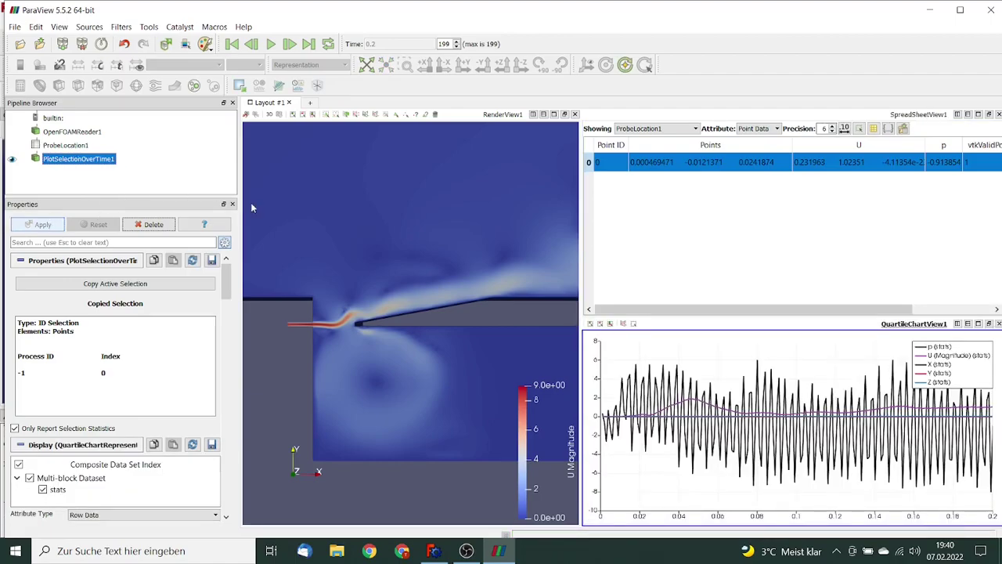
- Hide the X, Y, Z and U (Magnitude) series so the time chart plots only p (stats)
left_click_drag(226, 281, 225, 323)
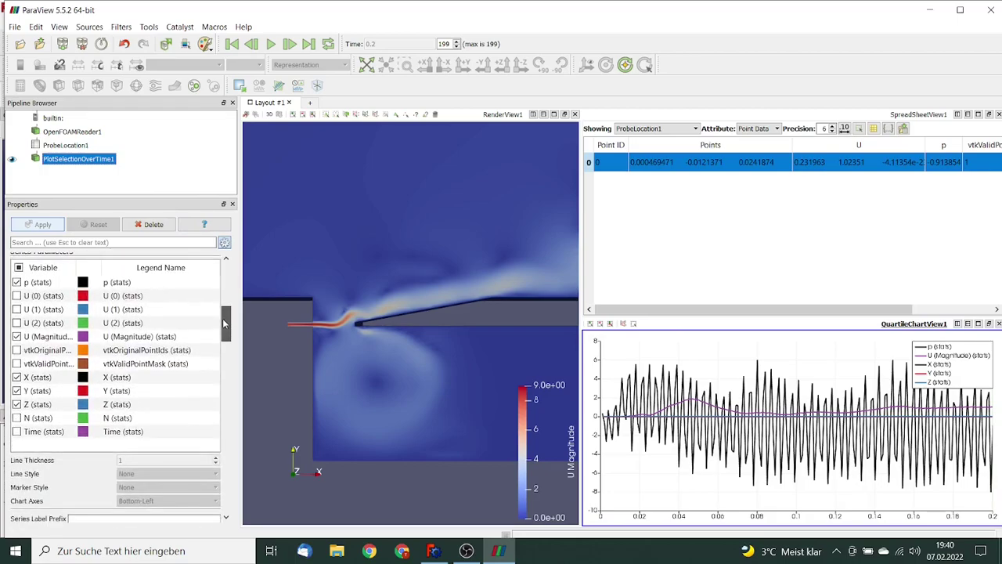
left_click(17, 378)
left_click(16, 391)
left_click(17, 404)
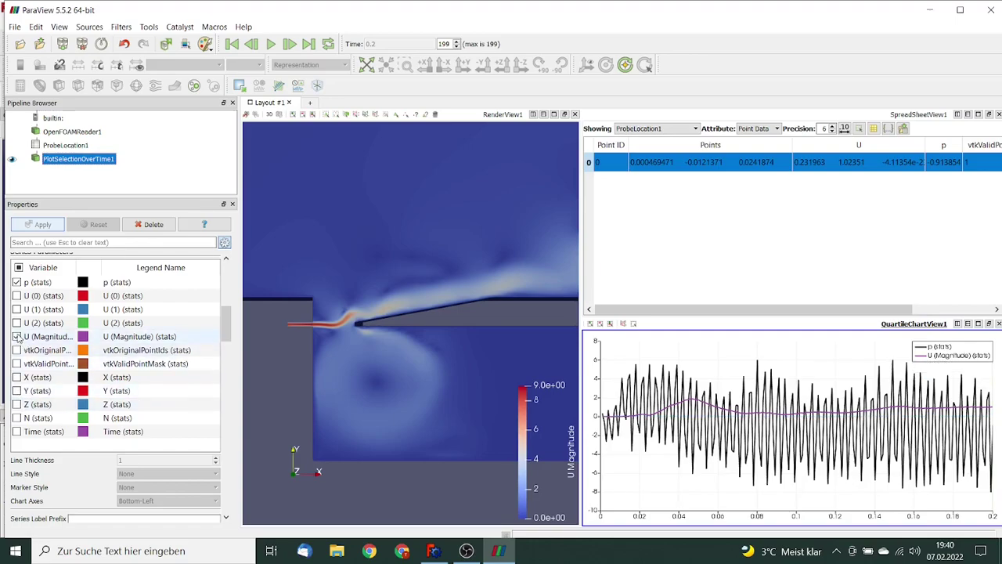
left_click(16, 337)
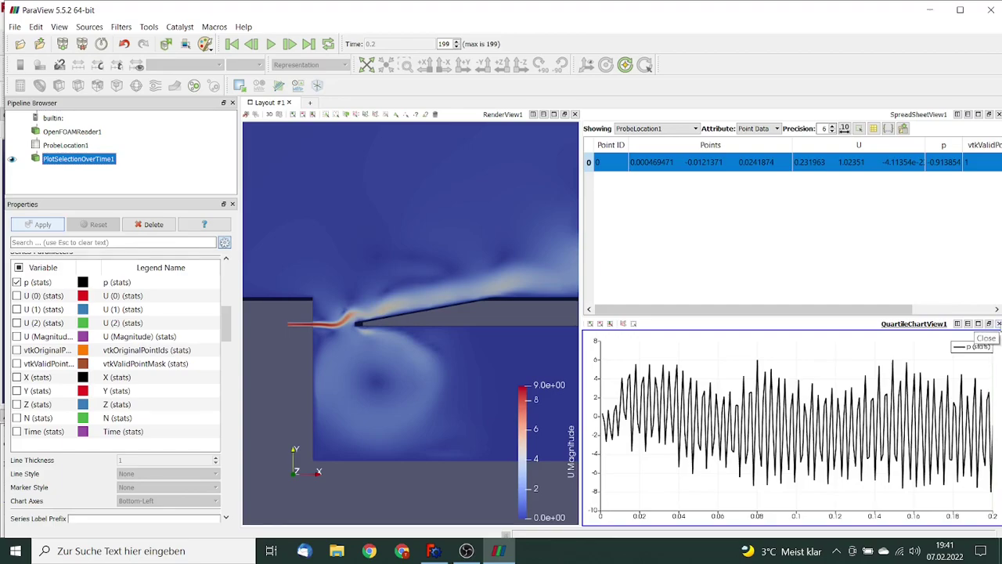
- Close the chart and spreadsheet views and delete the selection-over-time and probe location filters
left_click(998, 323)
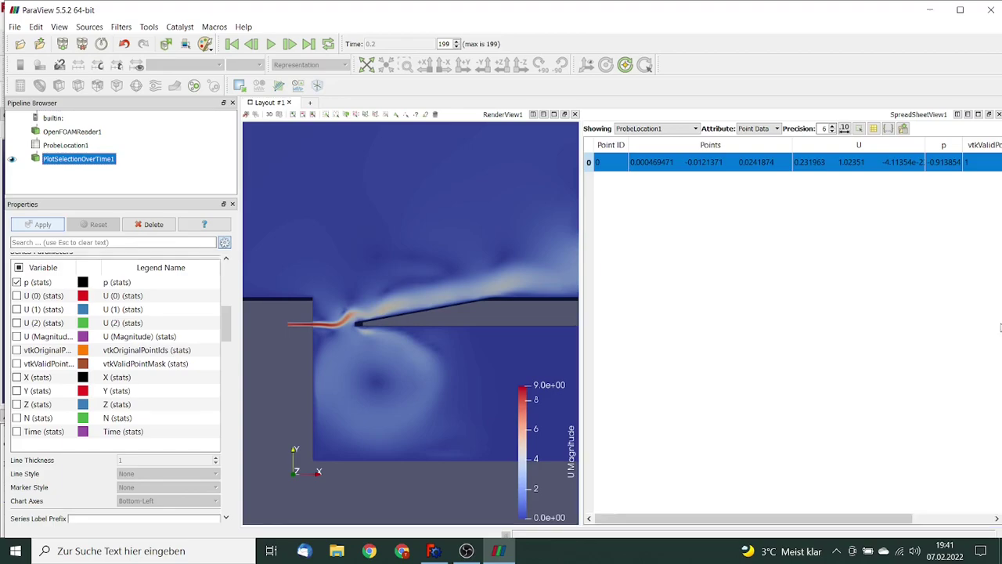
left_click(999, 114)
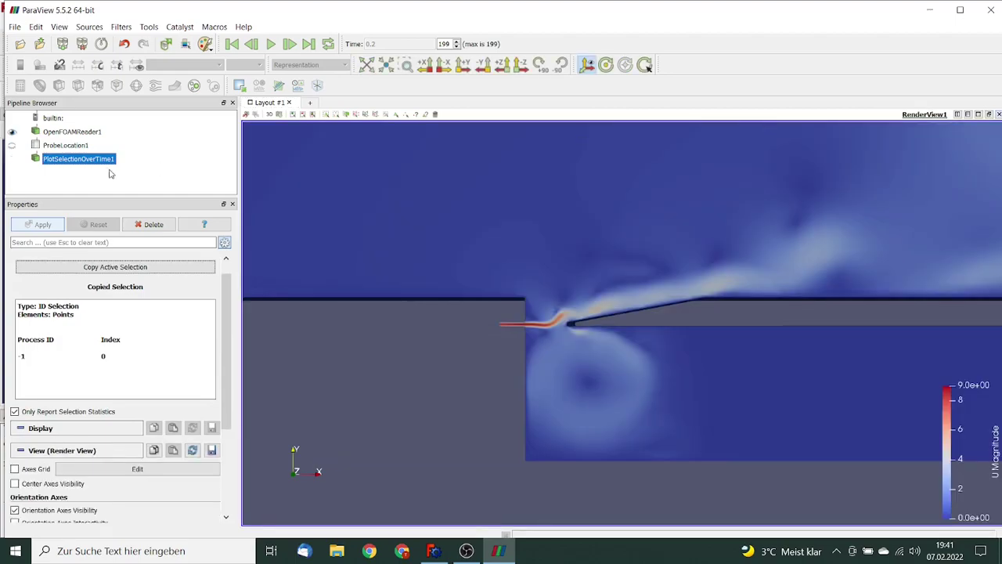
left_click(76, 146)
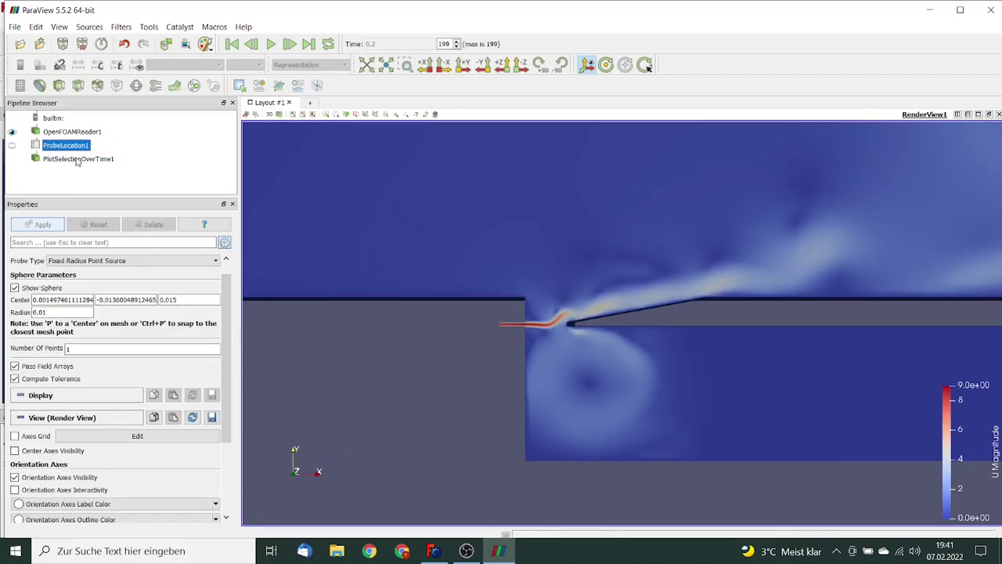
left_click(78, 160)
left_click(144, 226)
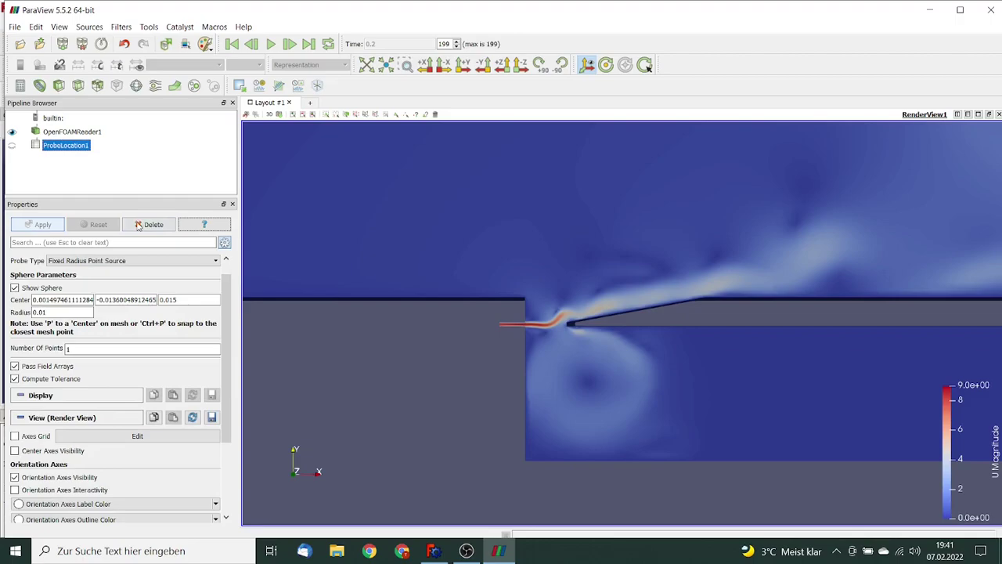
left_click(153, 226)
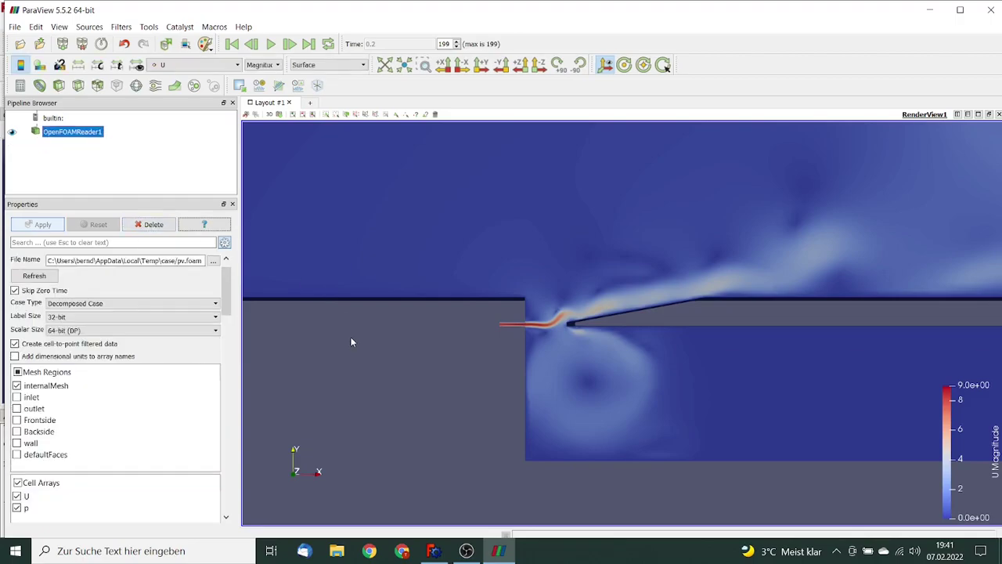
- Add a Plot Over Line filter to the OpenFOAM reader with the whole resonator in sight
scroll(352, 348, "down", 4)
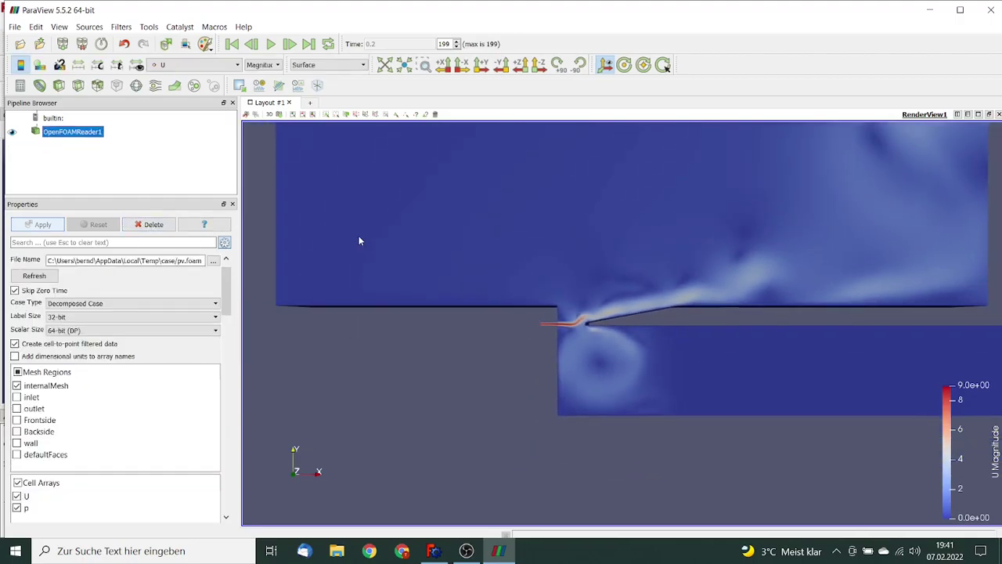
left_click_drag(600, 298, 386, 290)
scroll(387, 289, "down", 3)
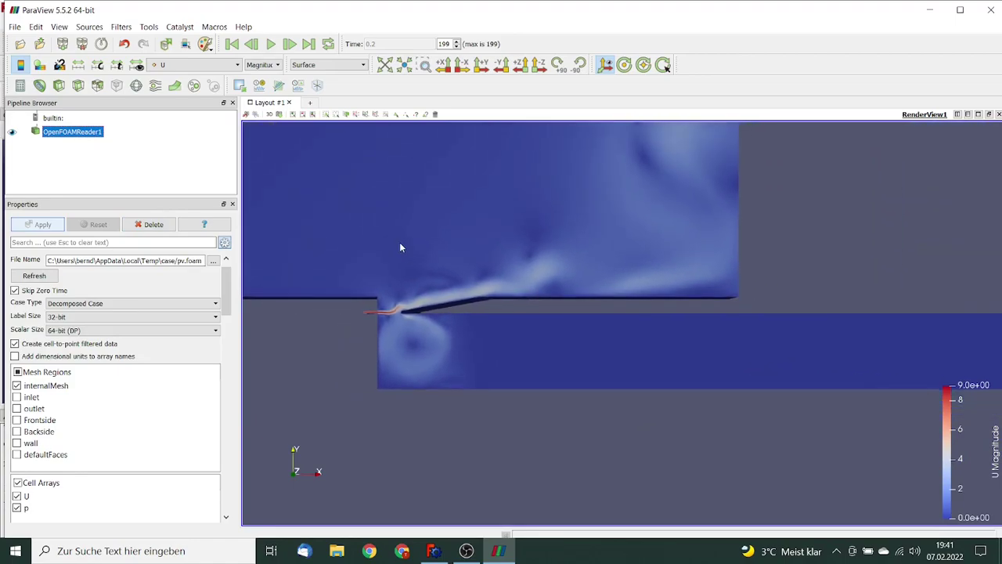
scroll(408, 216, "down", 1)
left_click_drag(425, 311, 304, 312)
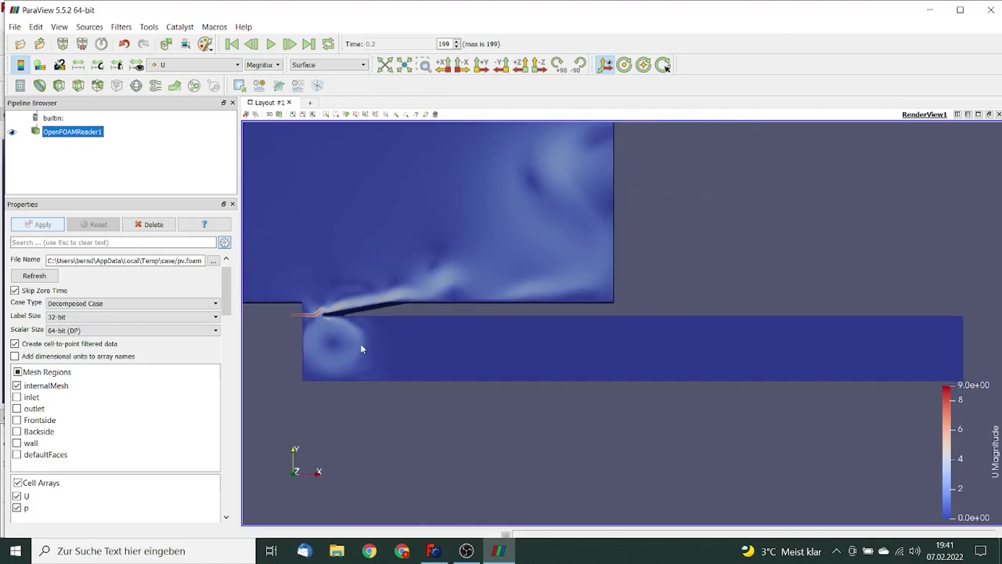
left_click(279, 86)
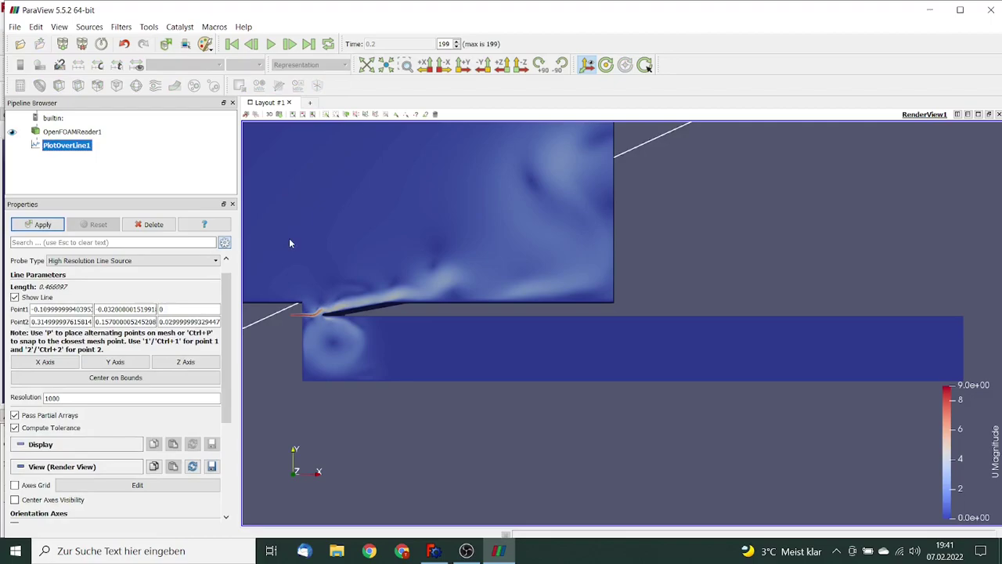
- Place the line's first endpoint in the vortex near the pipe mouth and the second near the pipe's far end
left_click_drag(301, 261, 308, 168)
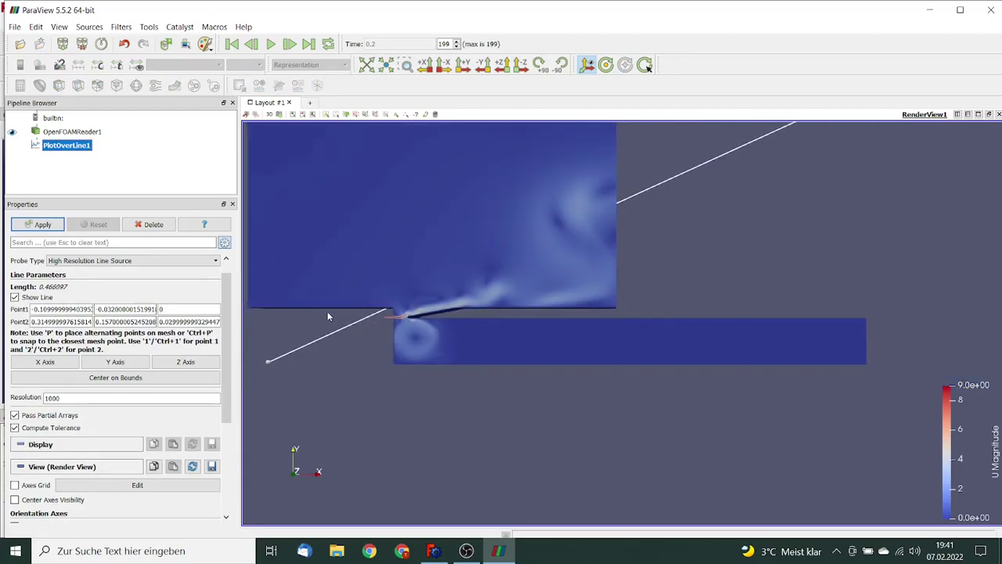
left_click_drag(268, 363, 411, 345)
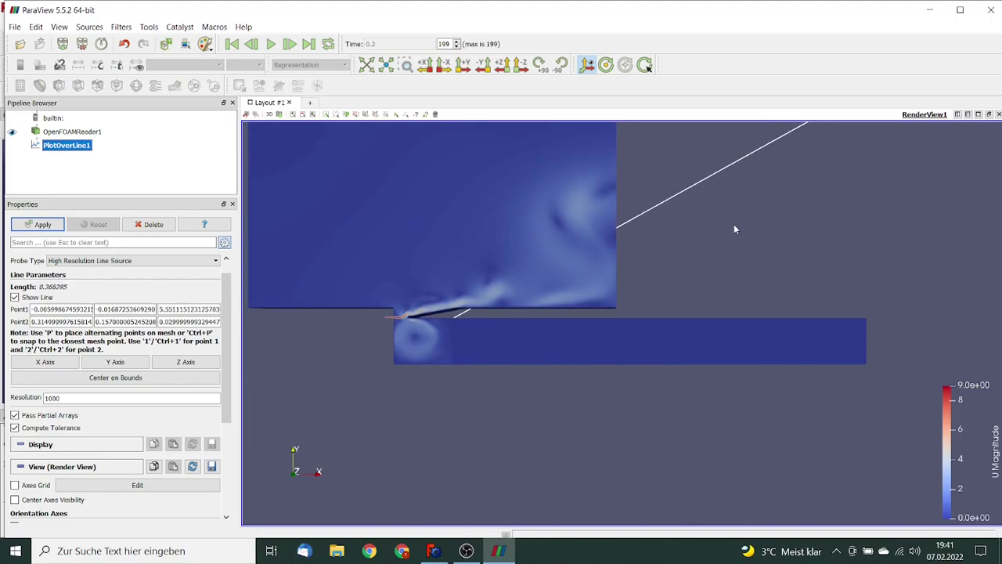
left_click_drag(734, 224, 730, 325)
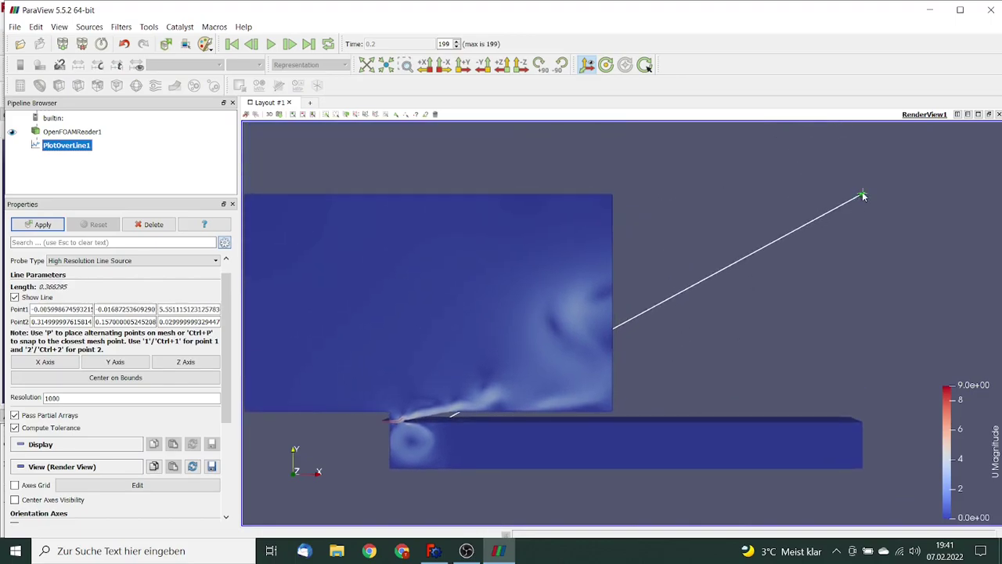
left_click_drag(857, 206, 851, 444)
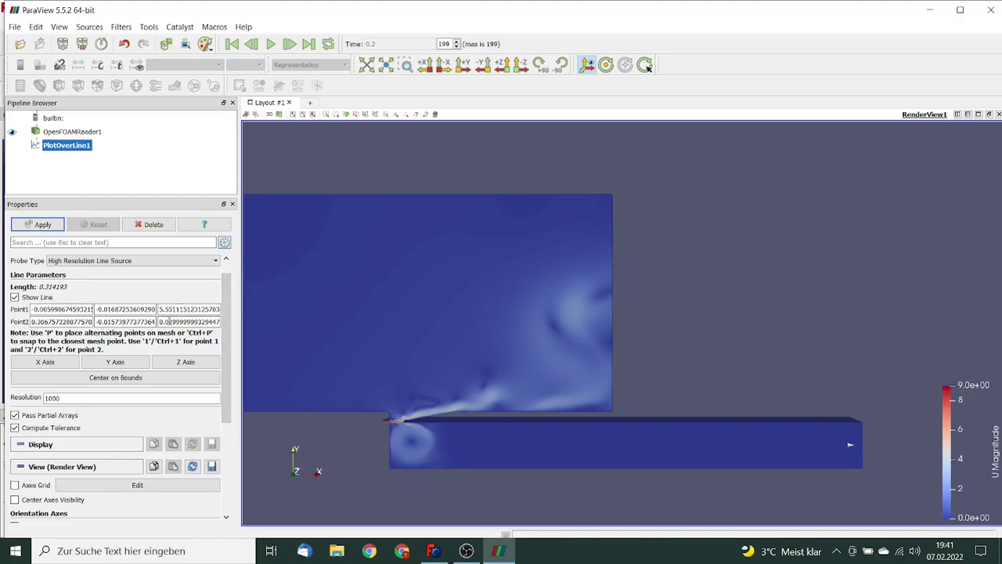
- Set the Z coordinate of both line points to 0.015 and apply the line plot
left_click_drag(168, 321, 293, 327)
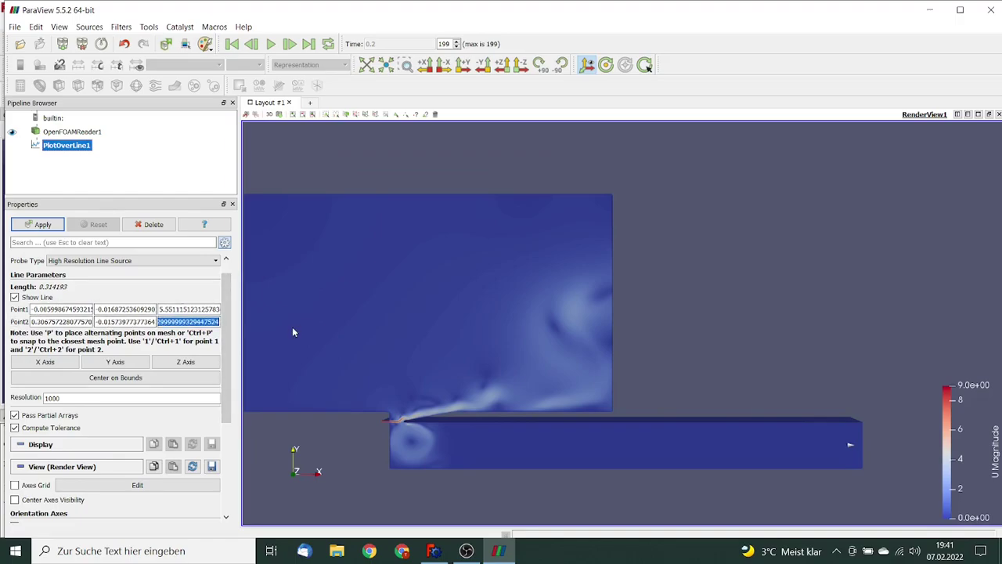
type("0.015")
key("Tab")
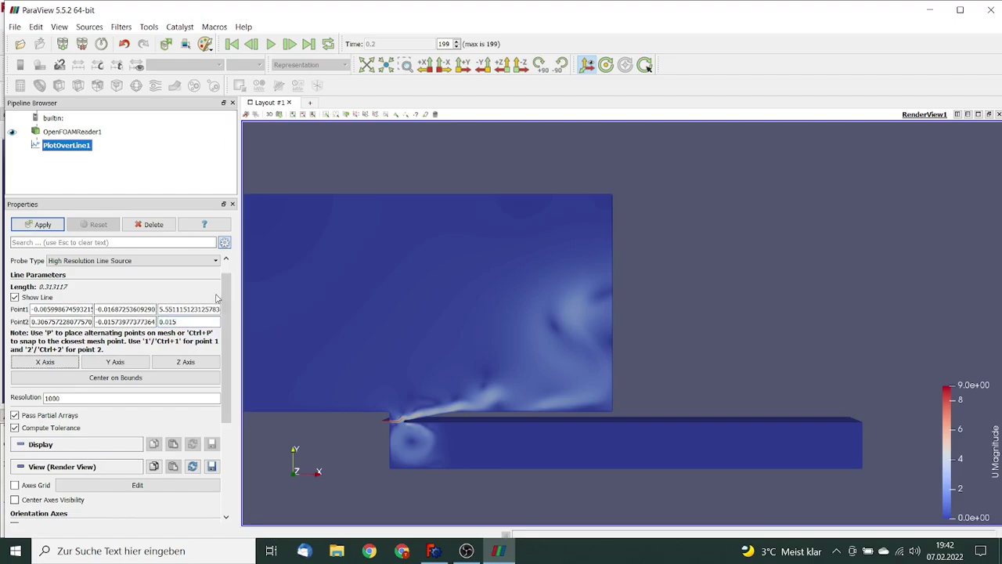
left_click_drag(158, 309, 252, 310)
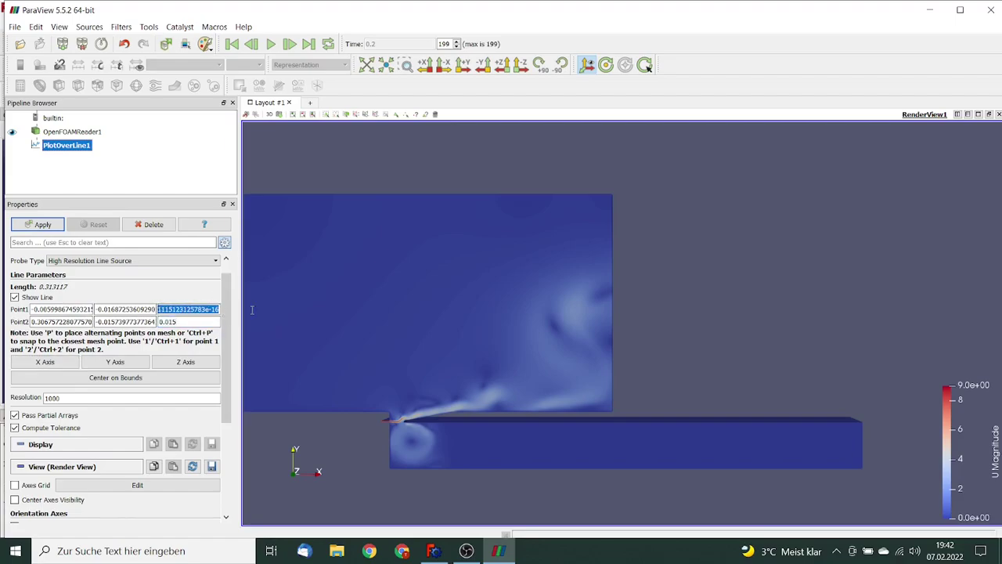
type("0.")
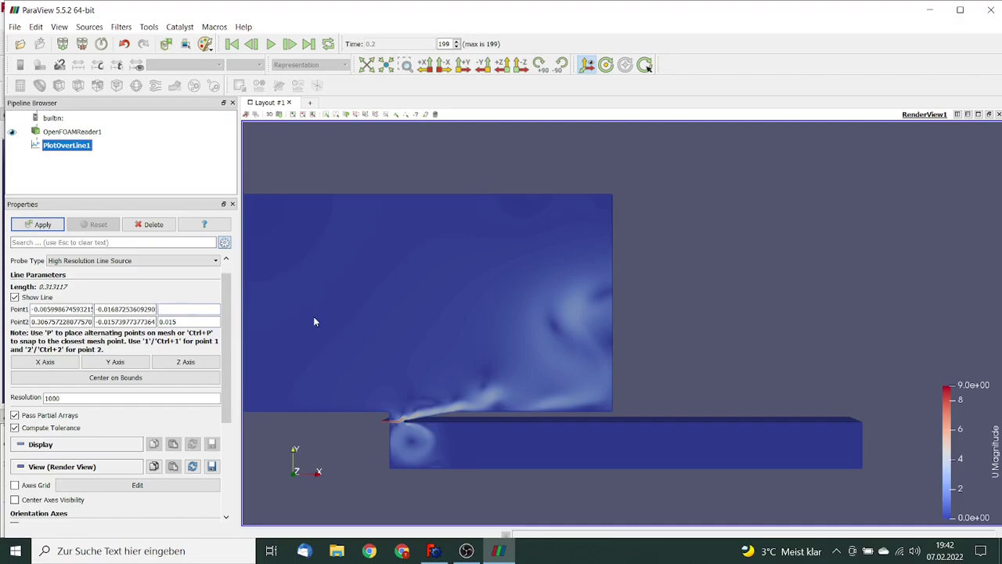
type("015")
key("Tab")
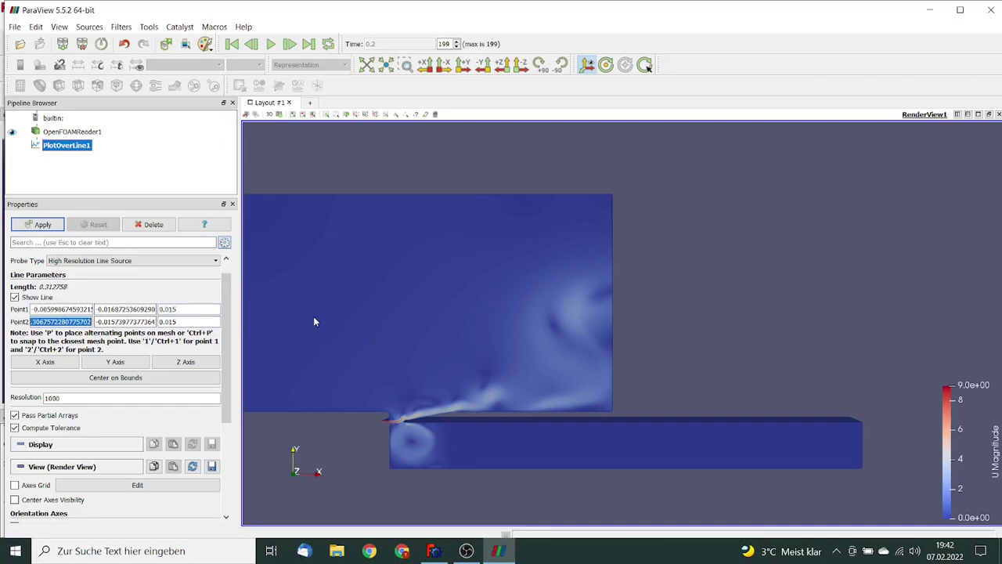
left_click(42, 226)
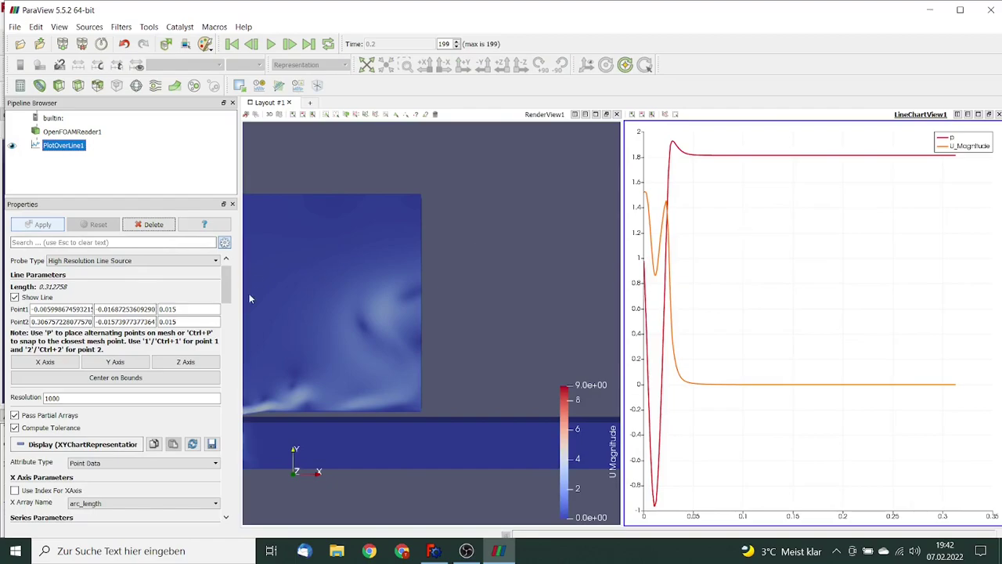
- Hide the U_Magnitude series in the line chart, then play the animation briefly from the first time step and pause it
left_click_drag(227, 285, 226, 323)
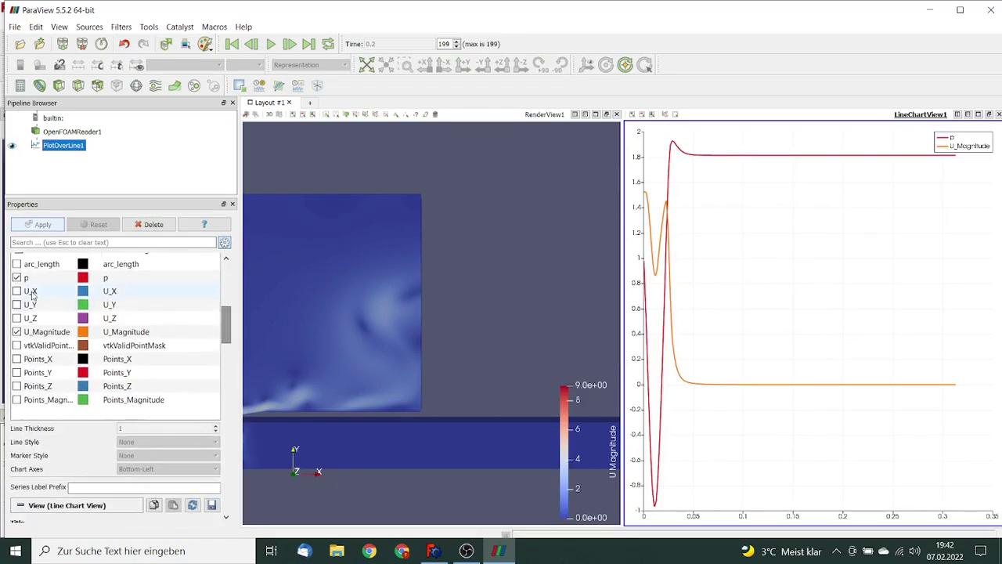
left_click(17, 332)
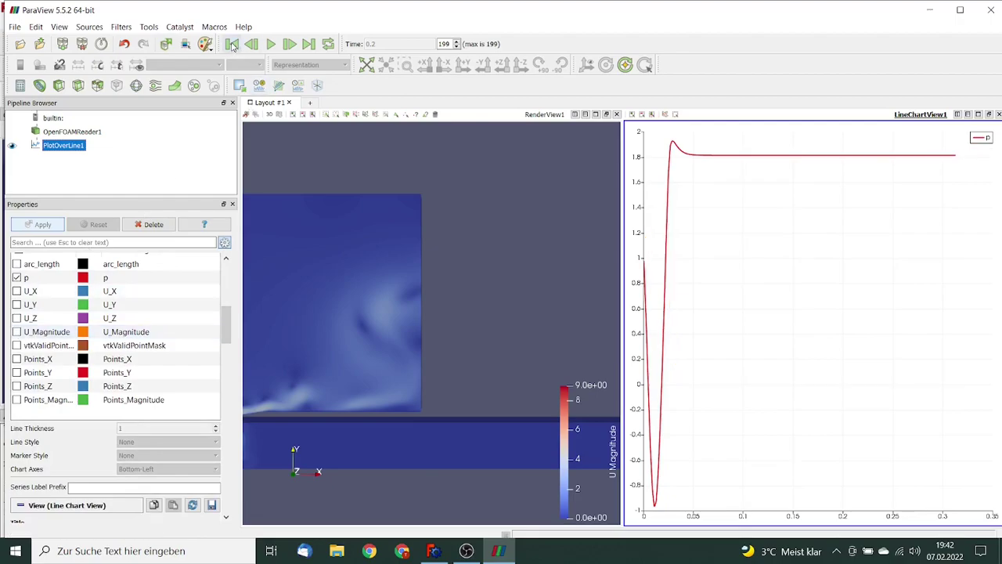
left_click(232, 45)
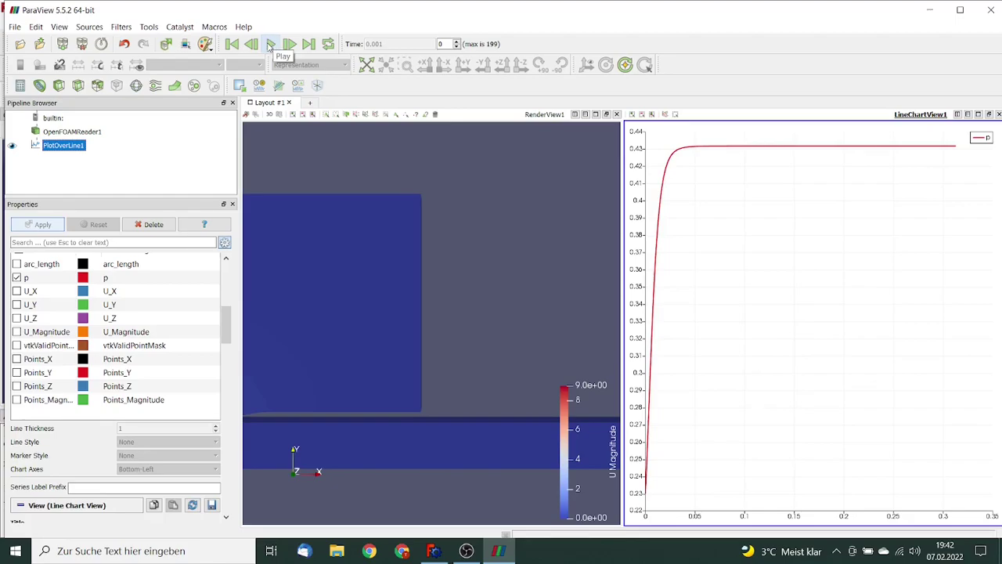
left_click(270, 44)
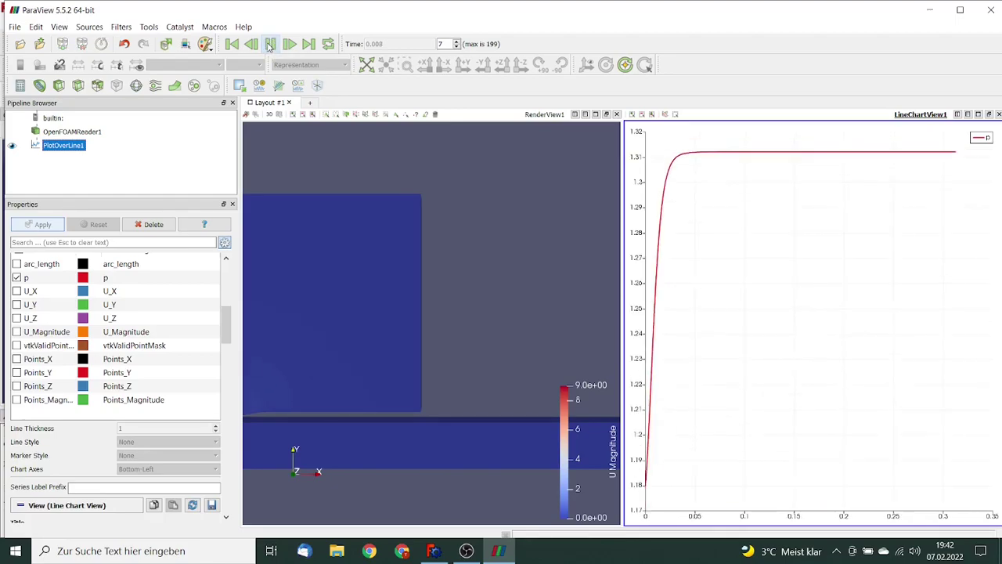
left_click(270, 45)
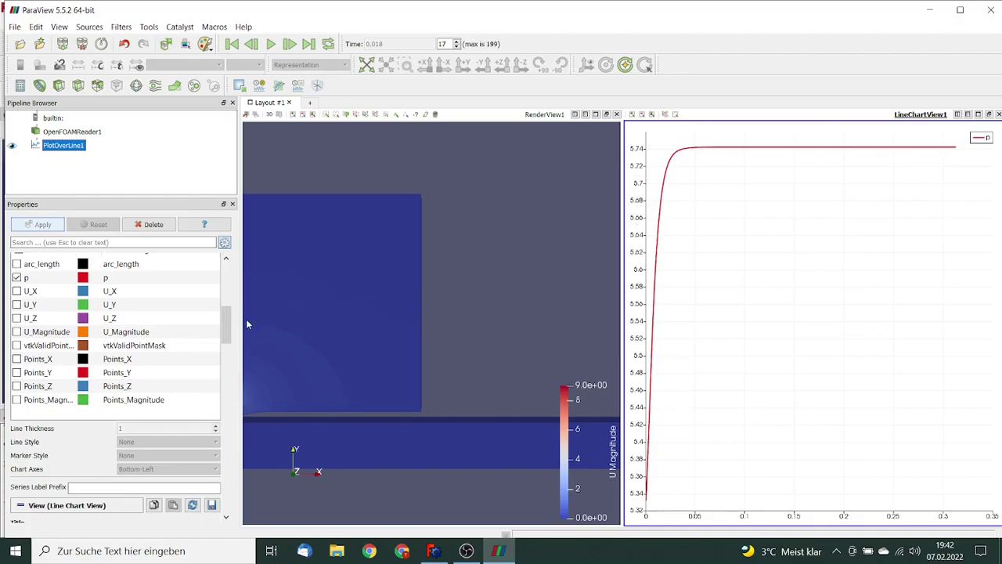
- Enable a custom left axis range for the line chart and set it from -6 to 6
left_click_drag(225, 321, 214, 393)
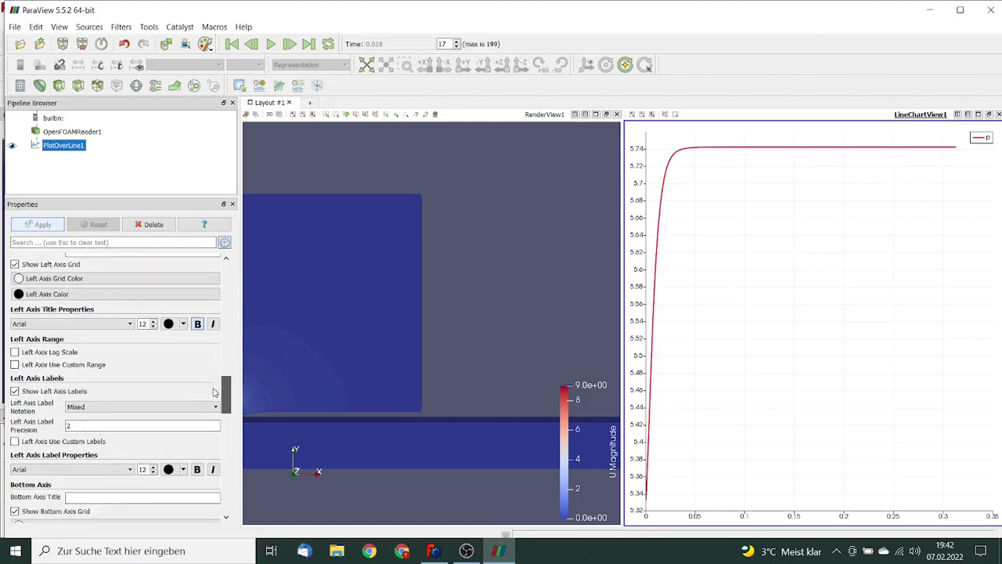
left_click(15, 365)
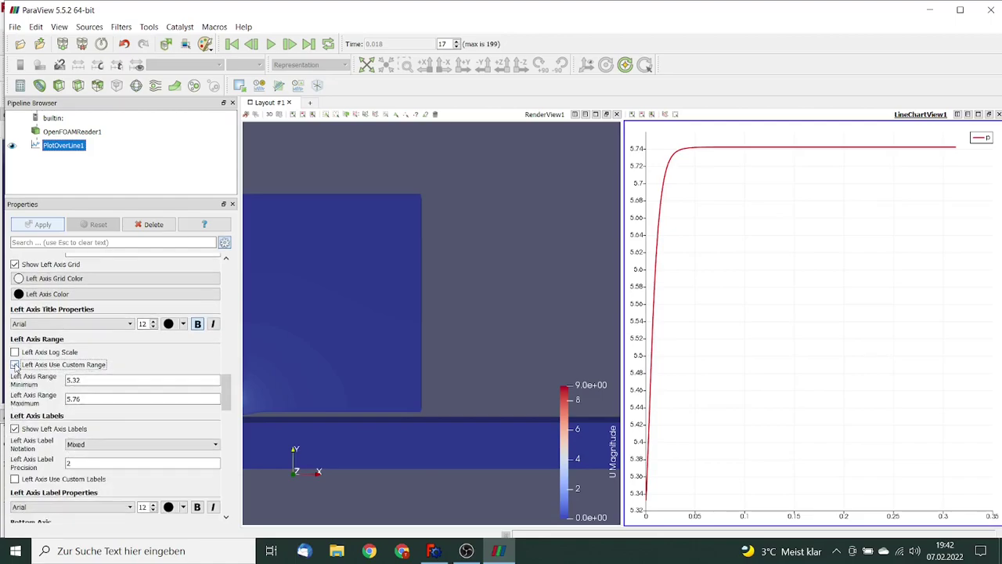
key("Tab")
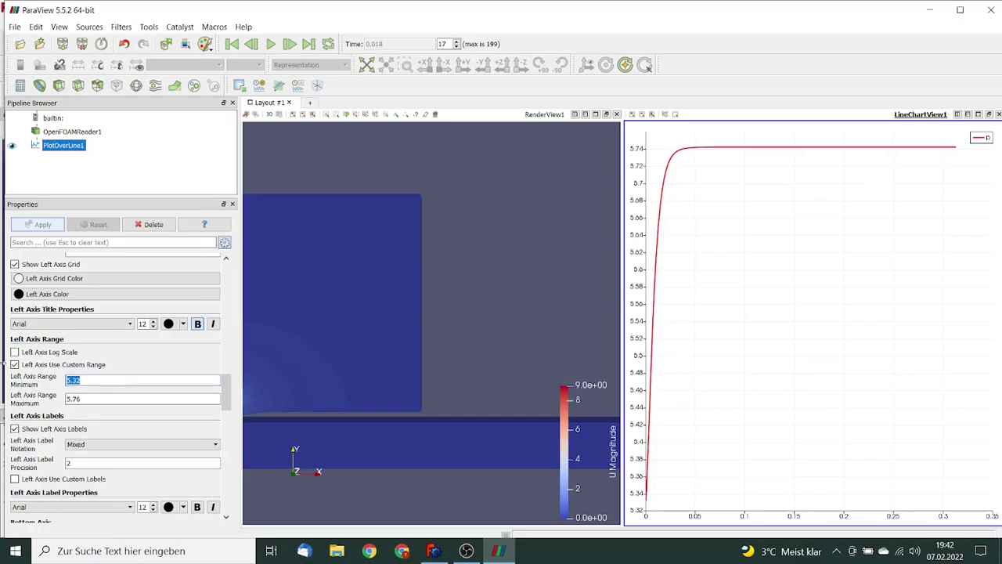
key("BackSpace")
type("-6")
key("Tab")
type("6")
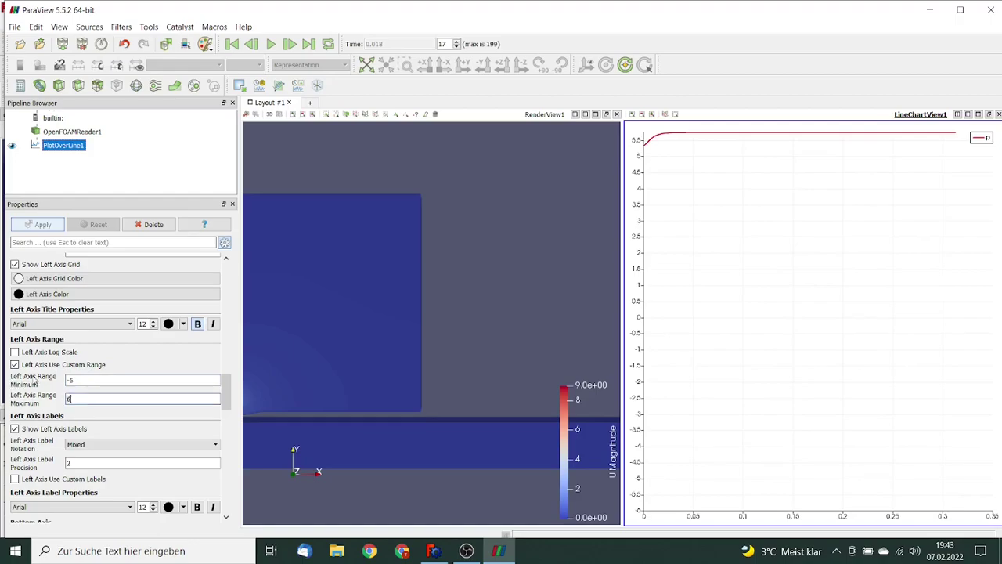
- Widen the chart's left axis range to a minimum of -8 and a maximum of 8
left_click(69, 379)
key("BackSpace")
type("8")
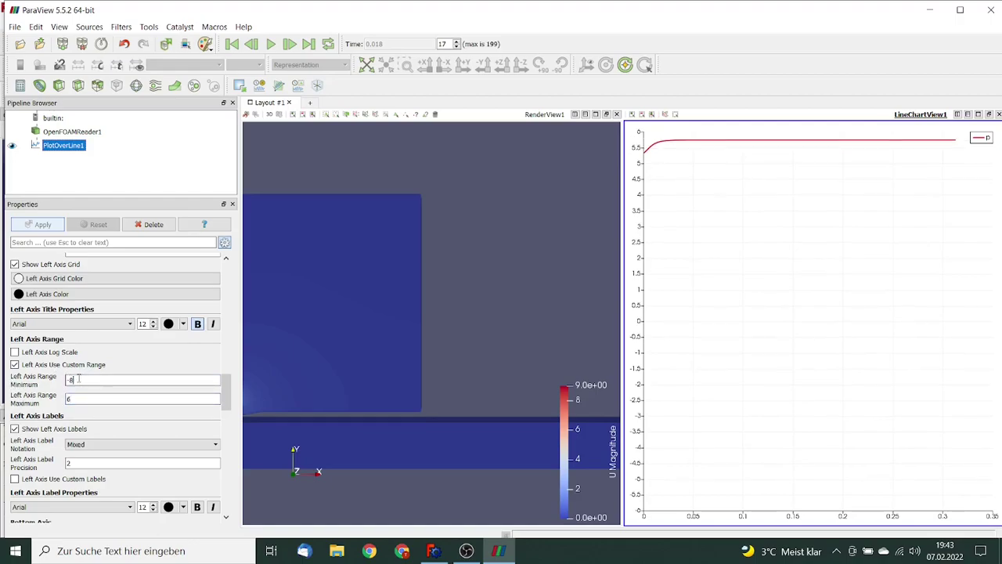
left_click(68, 399)
type("8")
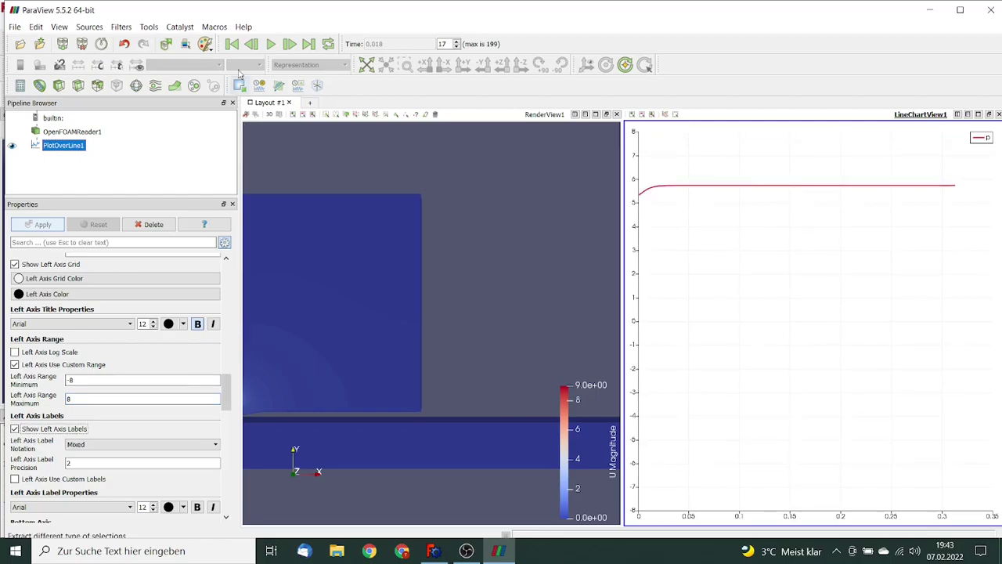
- Replay the animation from the start, pause it, advance one time step and read the pressure values along the curve
left_click(232, 44)
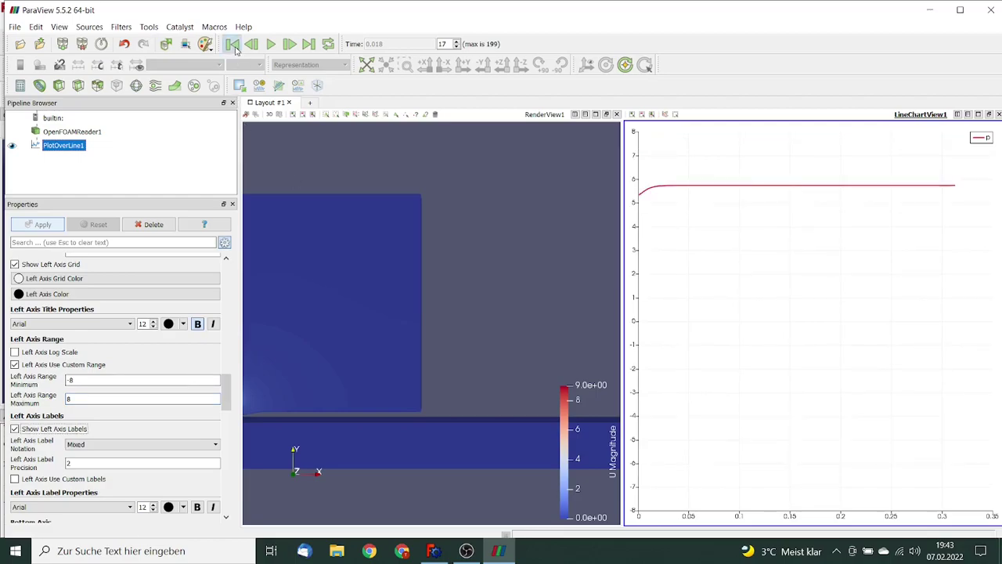
left_click(271, 44)
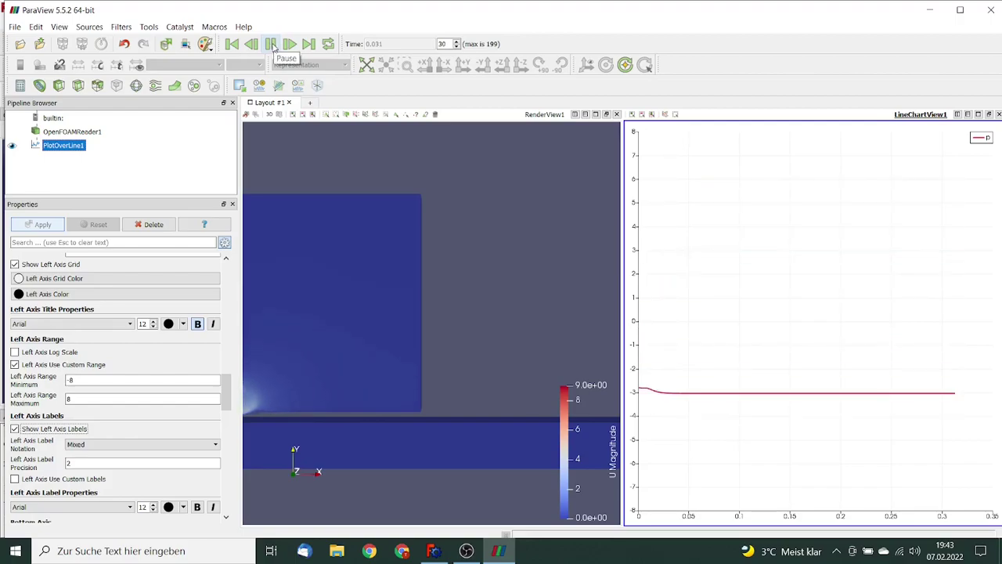
left_click(271, 44)
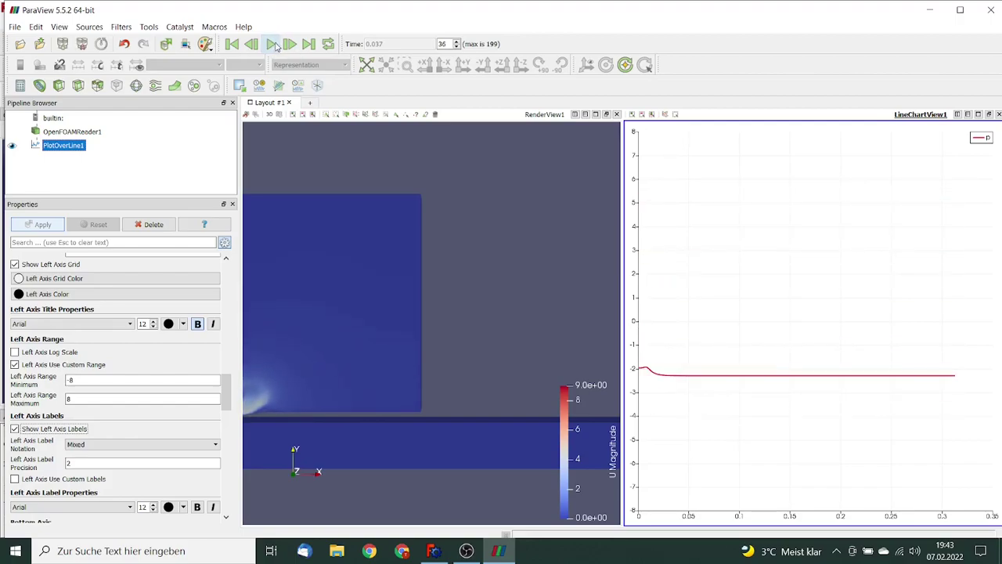
left_click(289, 44)
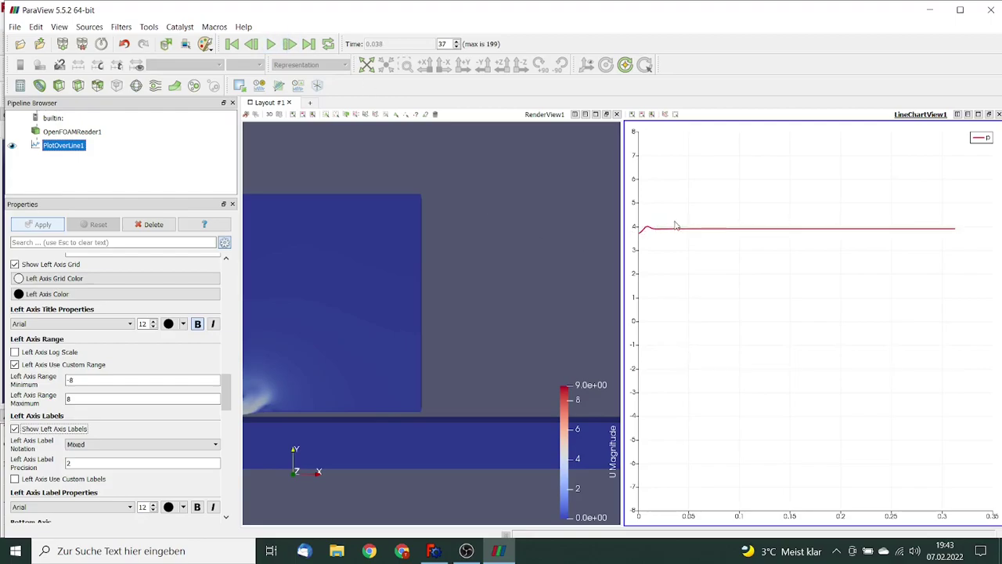
mouse_move(953, 234)
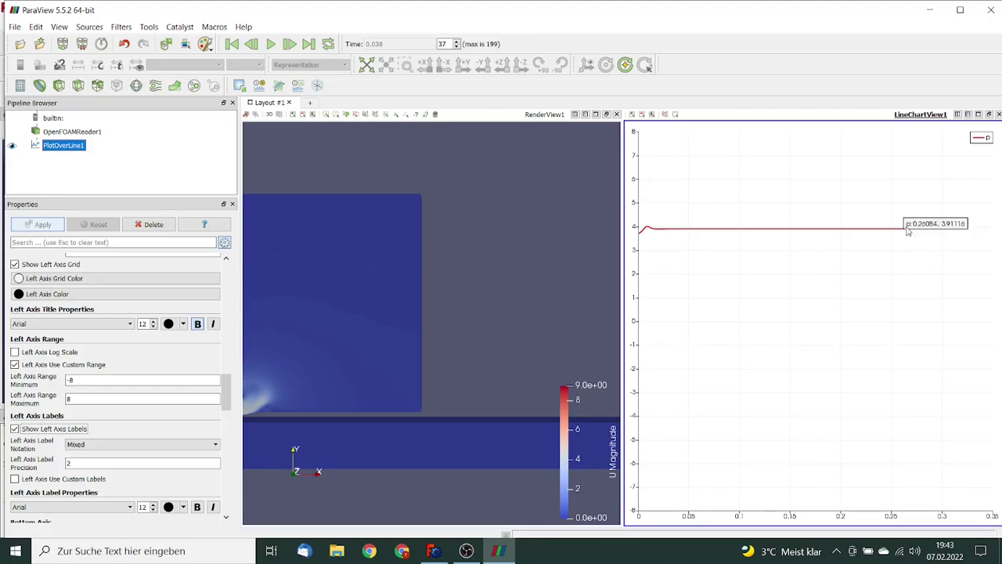
mouse_move(667, 234)
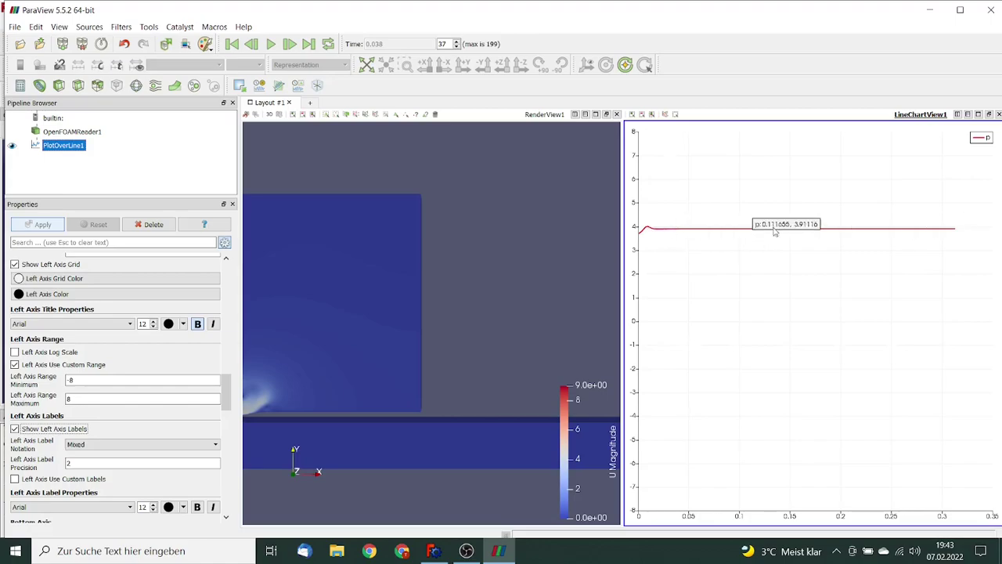
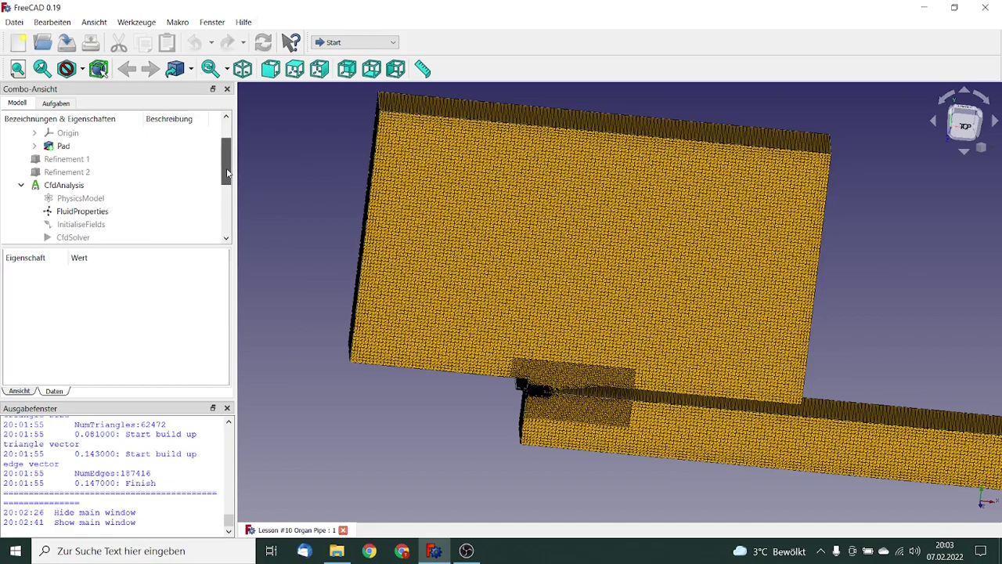
- Set the InitialiseFields velocity to specified values and specify the initial pressure as 1e8 Pa (100 MPa)
left_click_drag(228, 173, 227, 181)
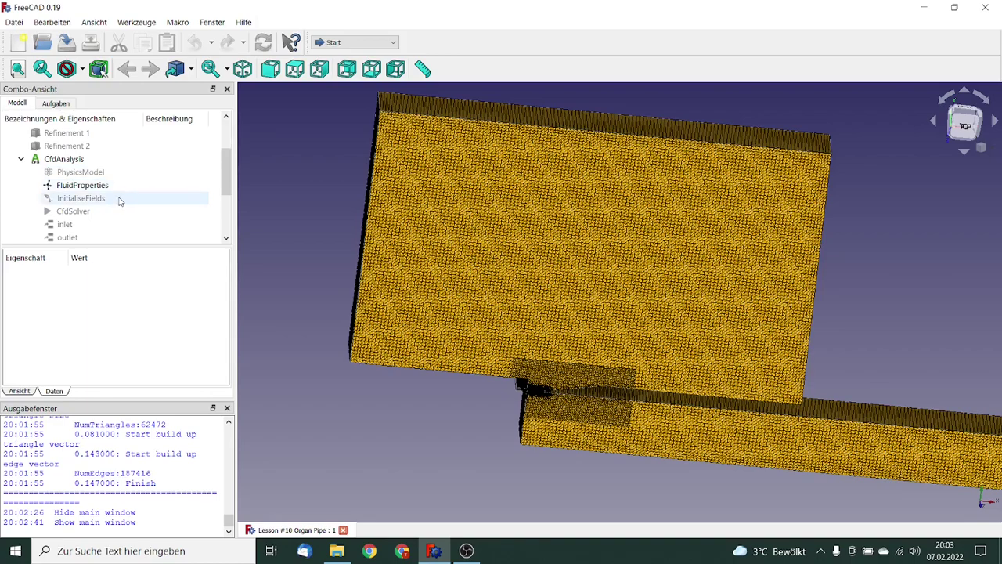
double_click(81, 199)
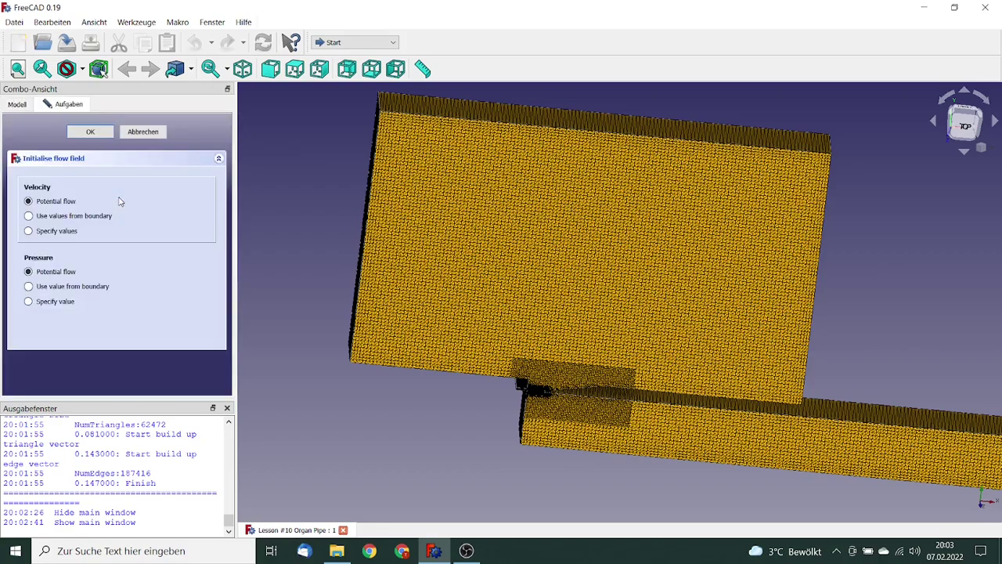
left_click(41, 232)
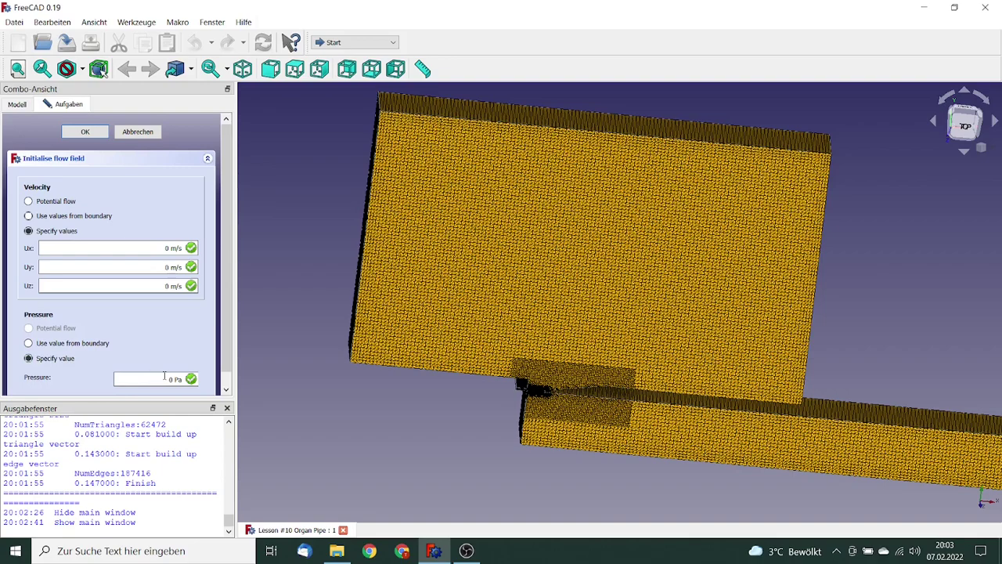
left_click_drag(165, 379, 182, 377)
type("1e8")
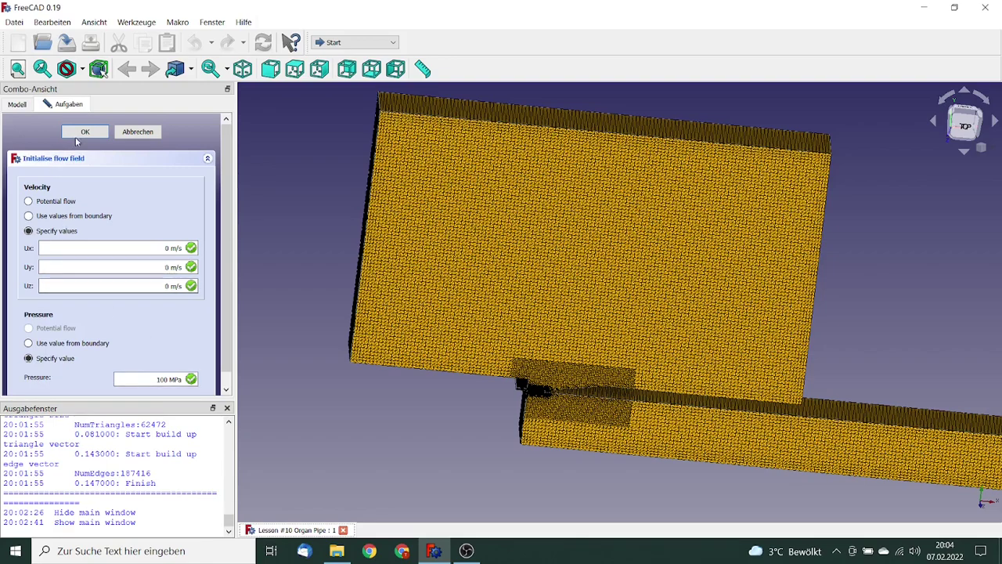
left_click(86, 132)
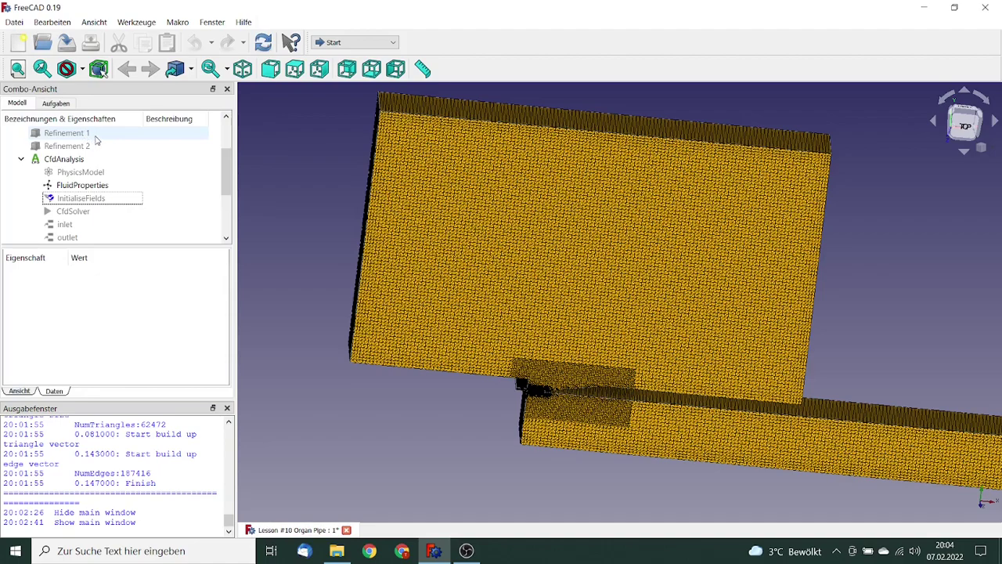
- Set the static pressure of the outlet boundary condition to 100 MPa
scroll(226, 181, "down", 1)
scroll(226, 181, "down", 1)
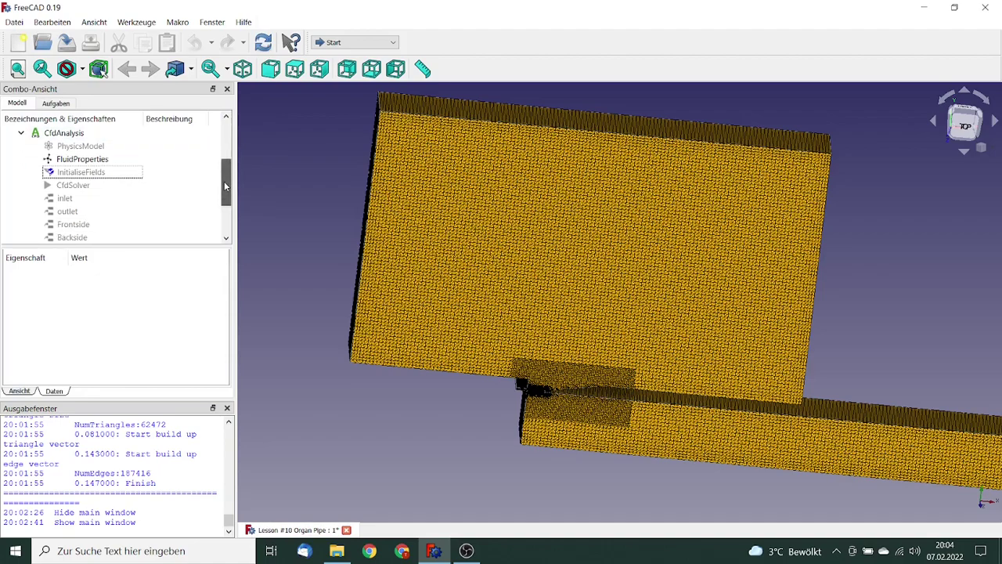
double_click(67, 211)
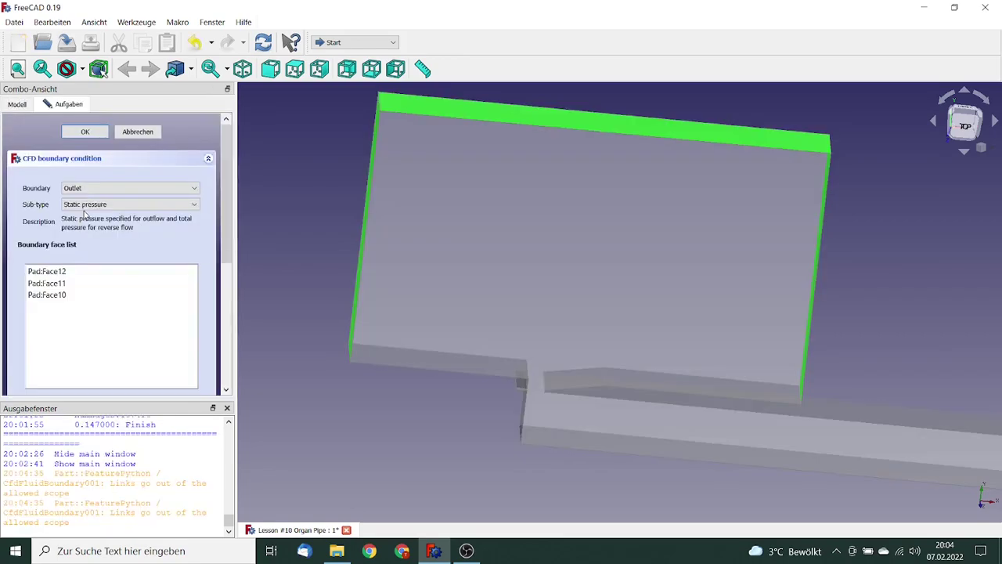
left_click_drag(227, 252, 220, 367)
left_click(169, 347)
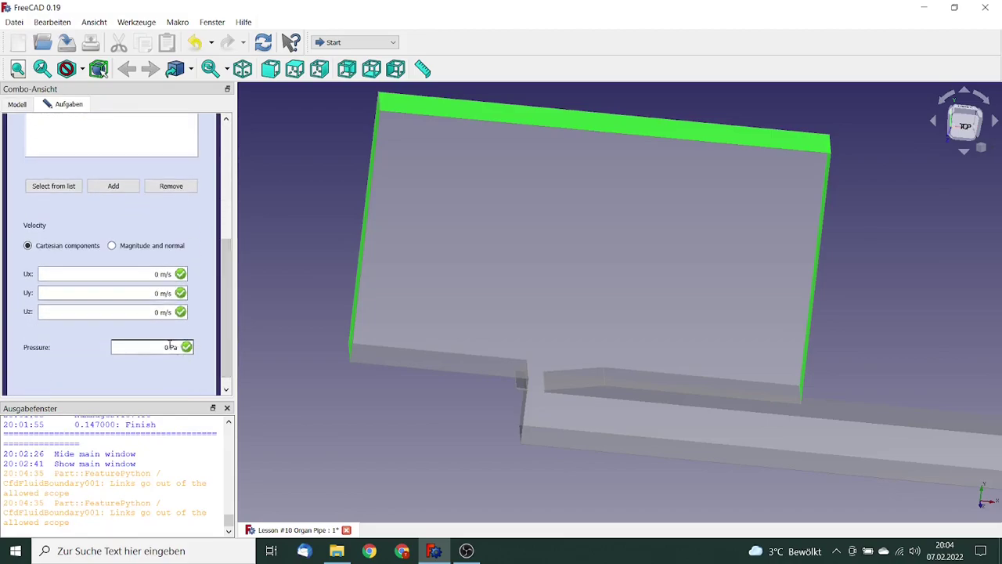
left_click_drag(163, 347, 178, 347)
type("100 MPa")
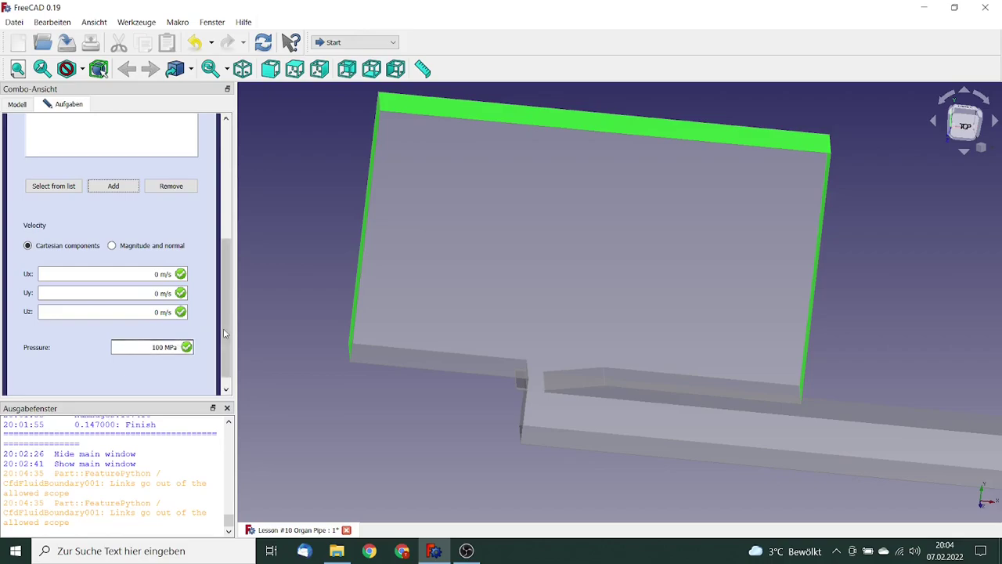
left_click_drag(223, 328, 223, 213)
left_click(79, 130)
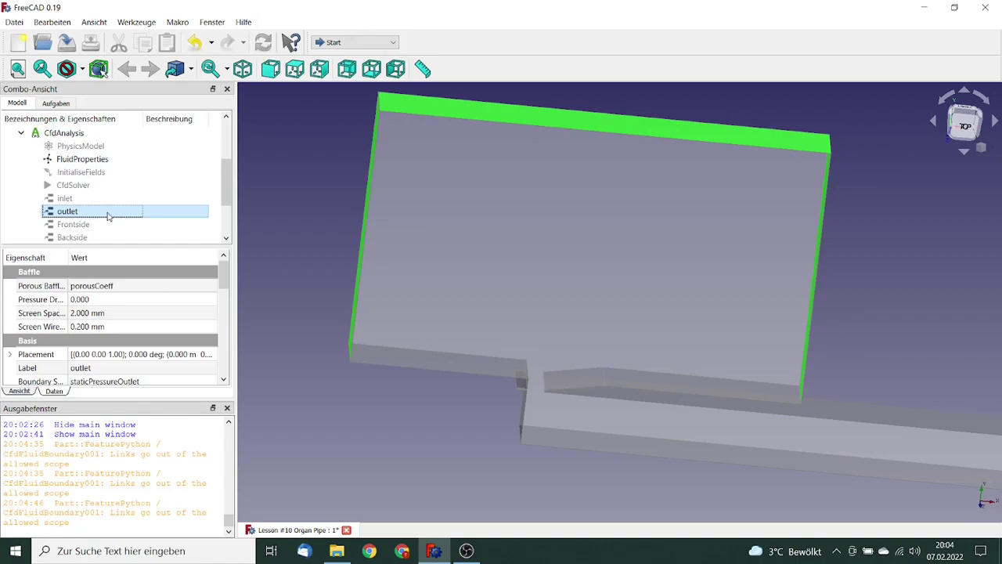
- Write the mesh case for Pad_Mesh and run the mesher
left_click_drag(222, 189, 223, 208)
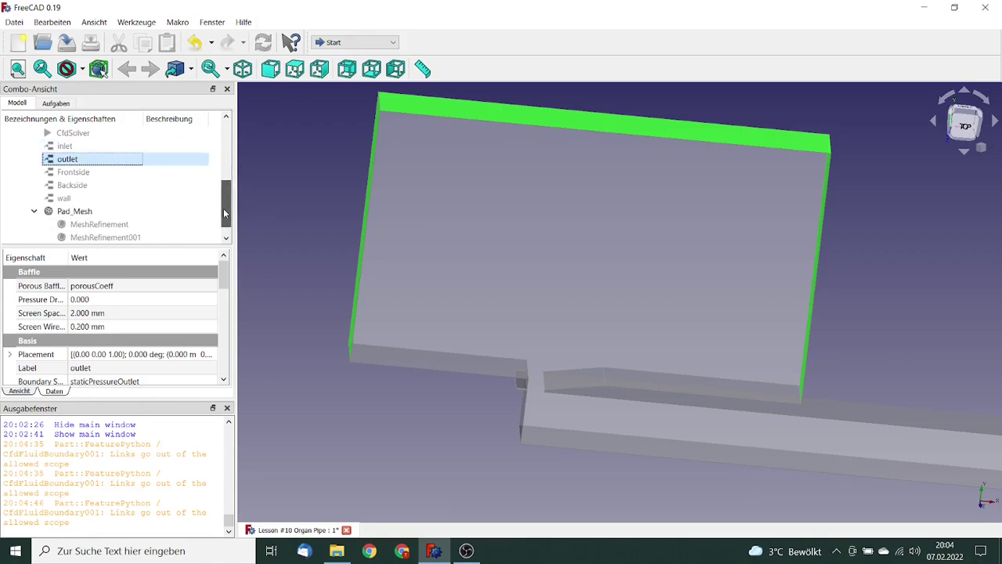
double_click(87, 215)
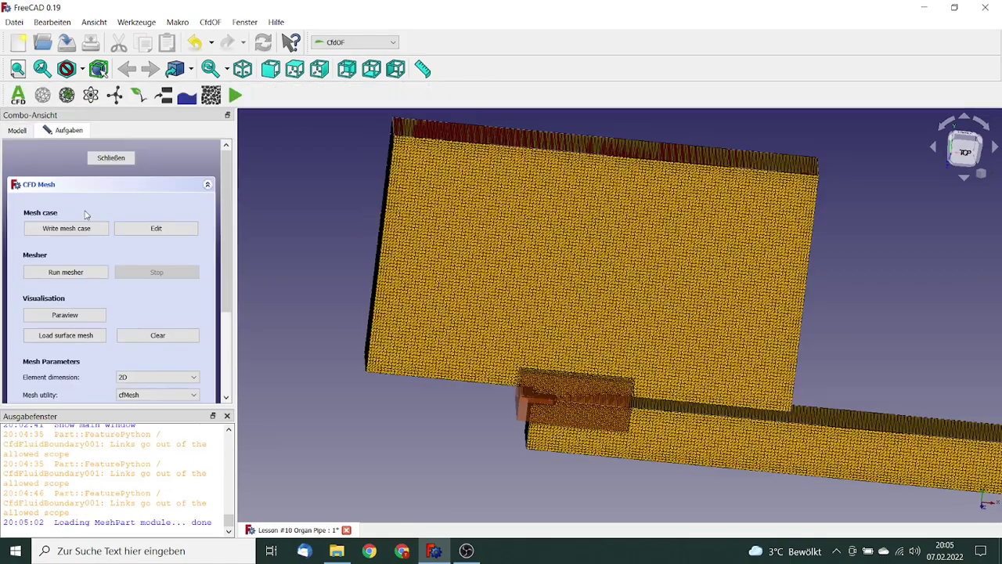
left_click(68, 228)
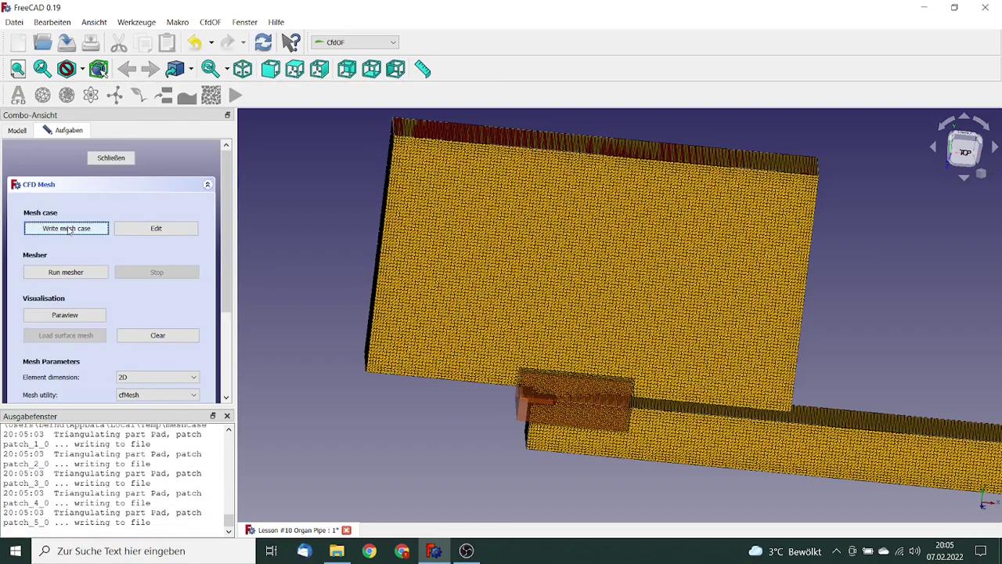
left_click(70, 272)
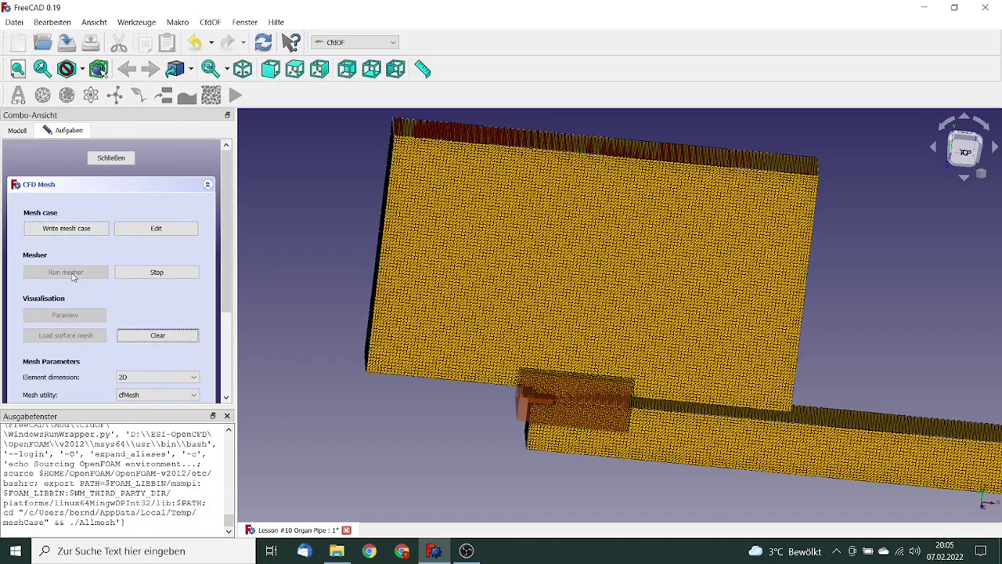
- Load the surface mesh of Pad_Mesh into the view and close the CFD mesh task
left_click_drag(227, 271, 226, 332)
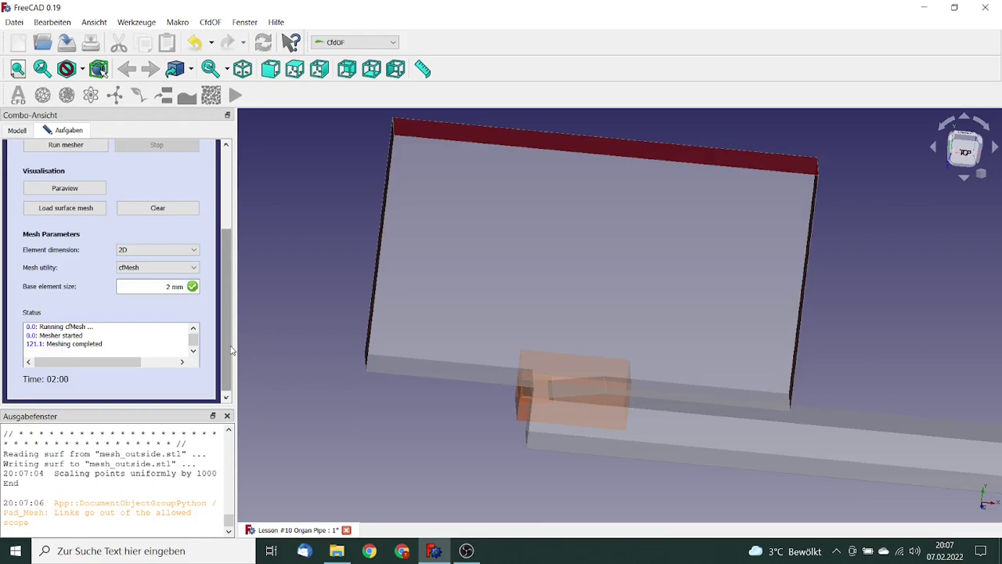
left_click(66, 209)
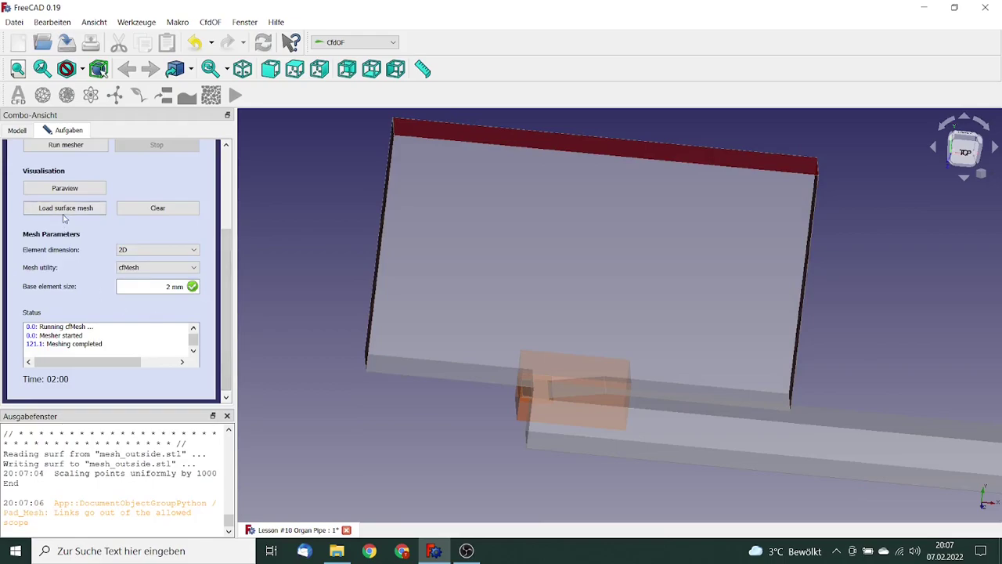
left_click(65, 209)
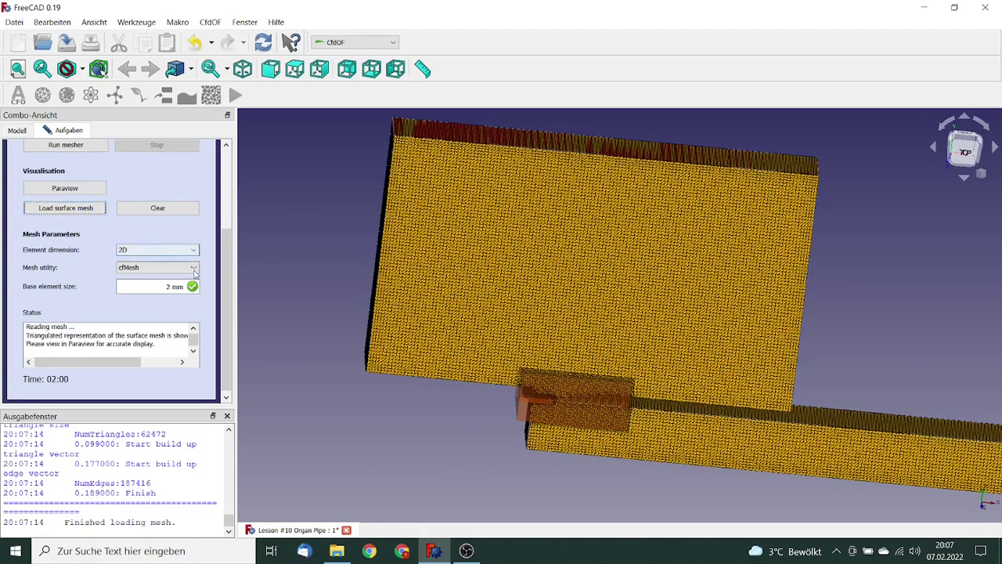
left_click_drag(226, 267, 227, 181)
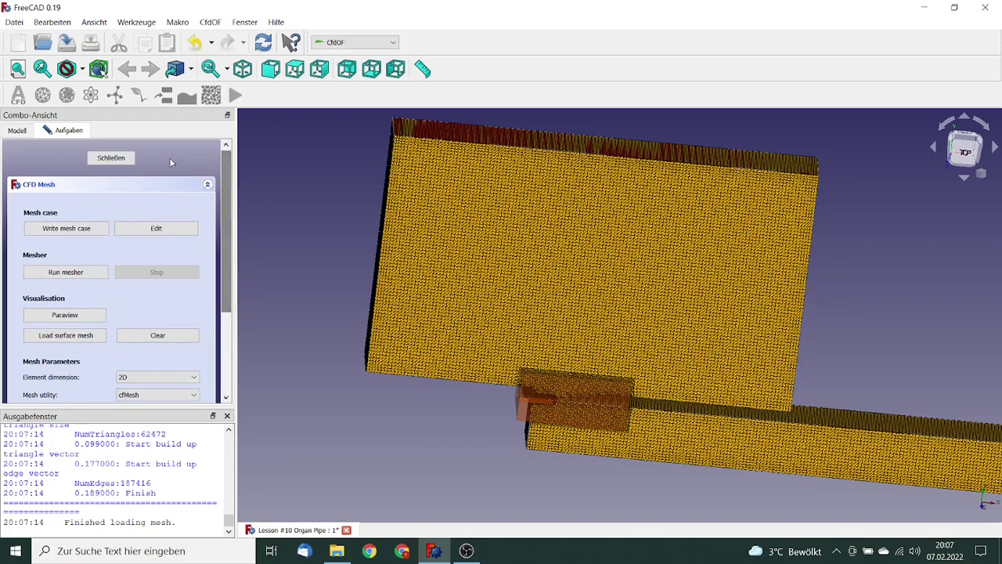
left_click(111, 159)
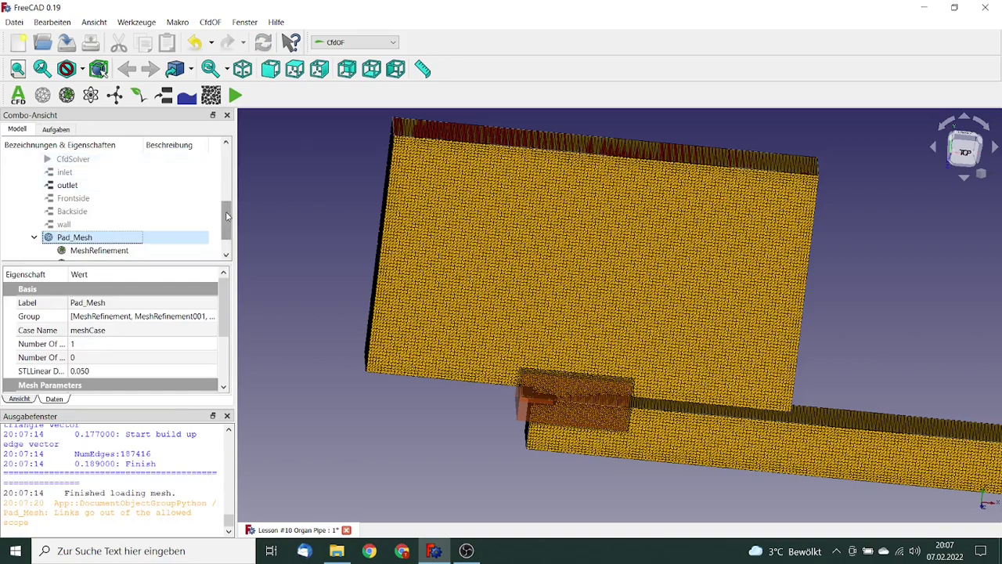
- Review the CfdSolver's iteration and time step properties, and write the solver case
left_click_drag(227, 216, 227, 194)
left_click(98, 211)
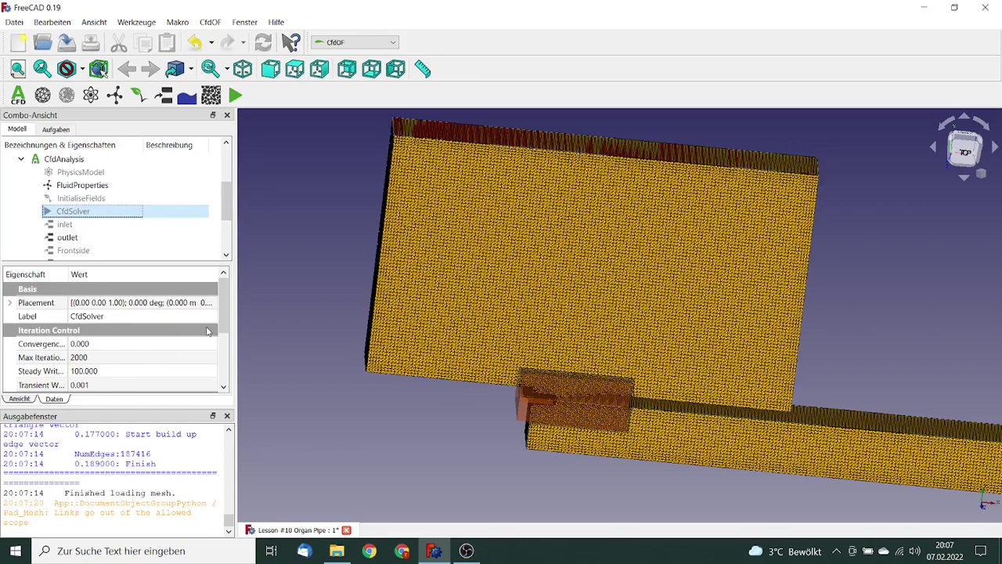
left_click_drag(224, 321, 224, 370)
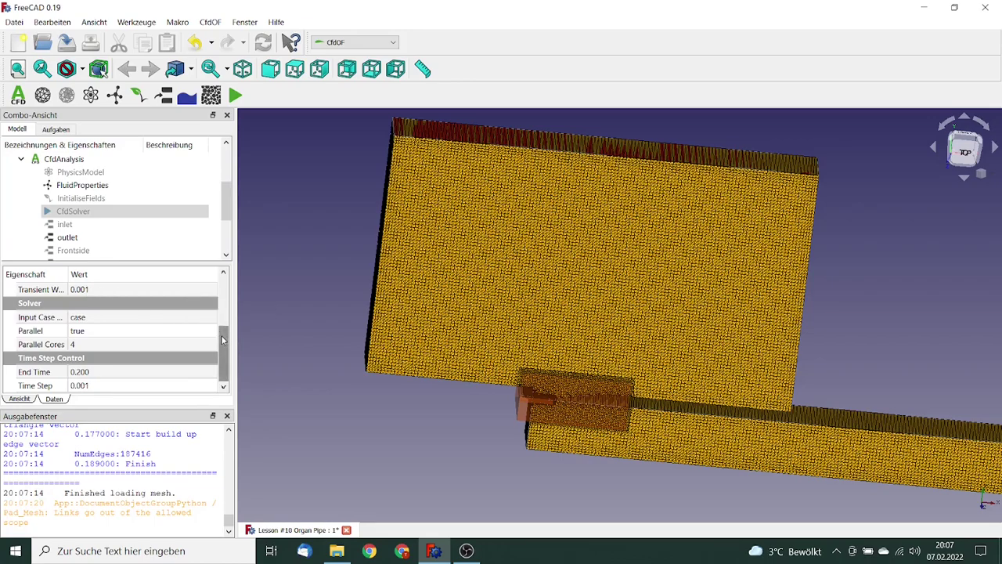
scroll(218, 329, "up", 2)
left_click(97, 212)
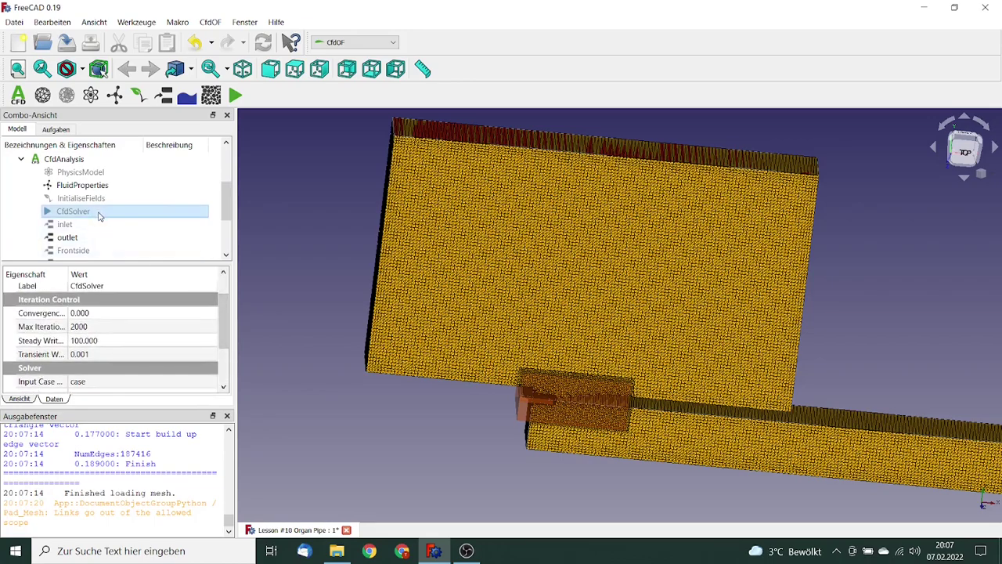
double_click(99, 214)
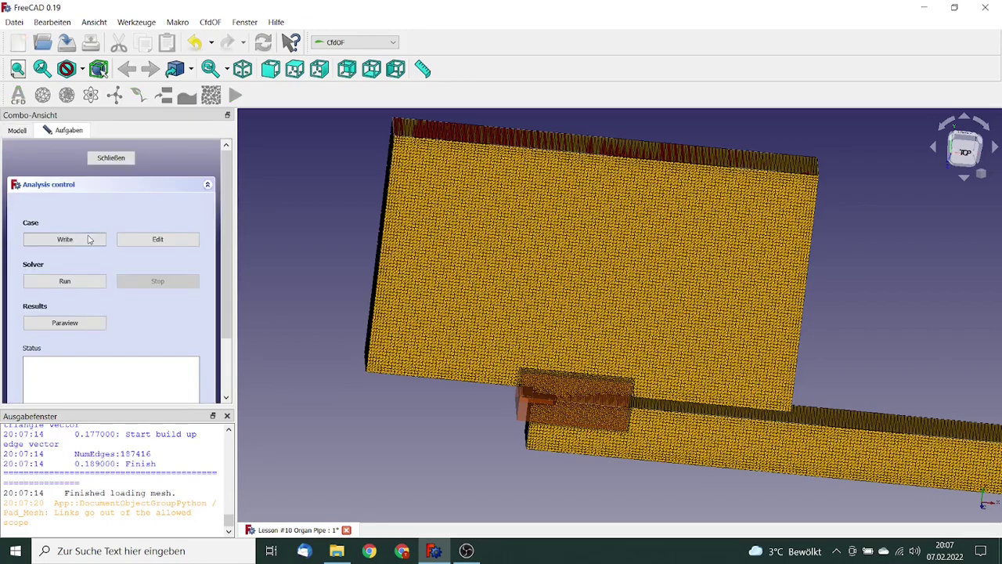
left_click(89, 241)
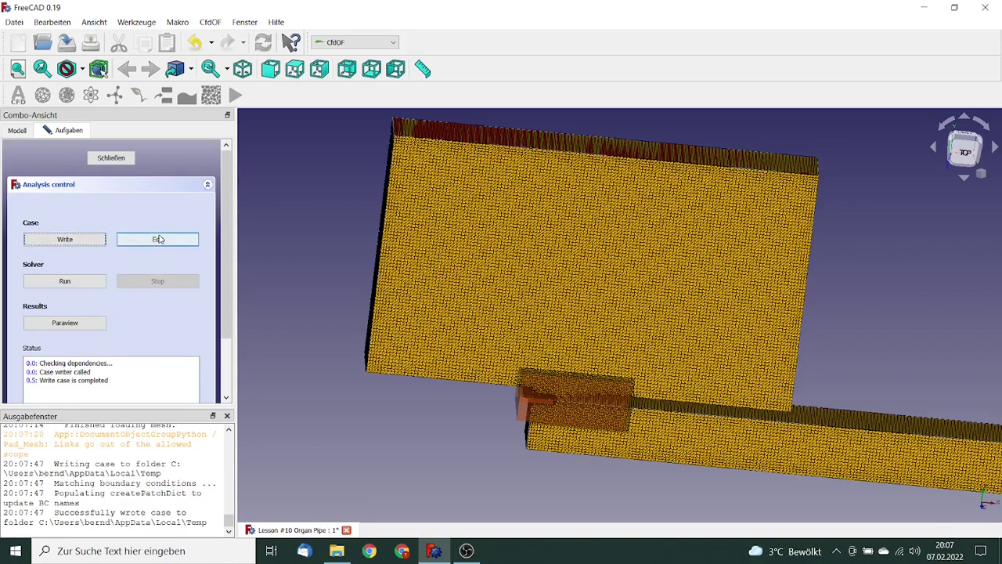
- Open the written case folder and open its Allrun script in Notepad++
left_click(159, 239)
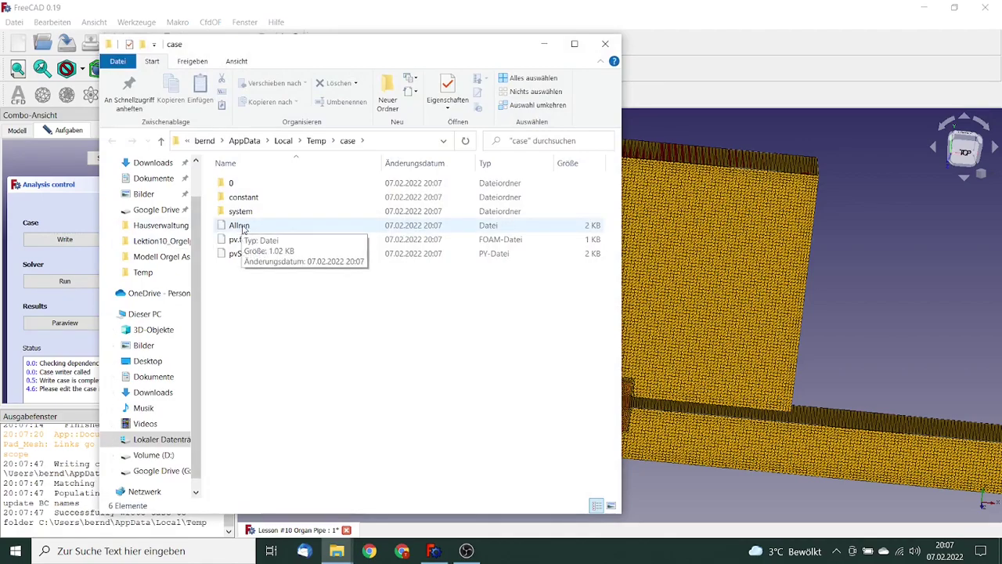
left_click(242, 228)
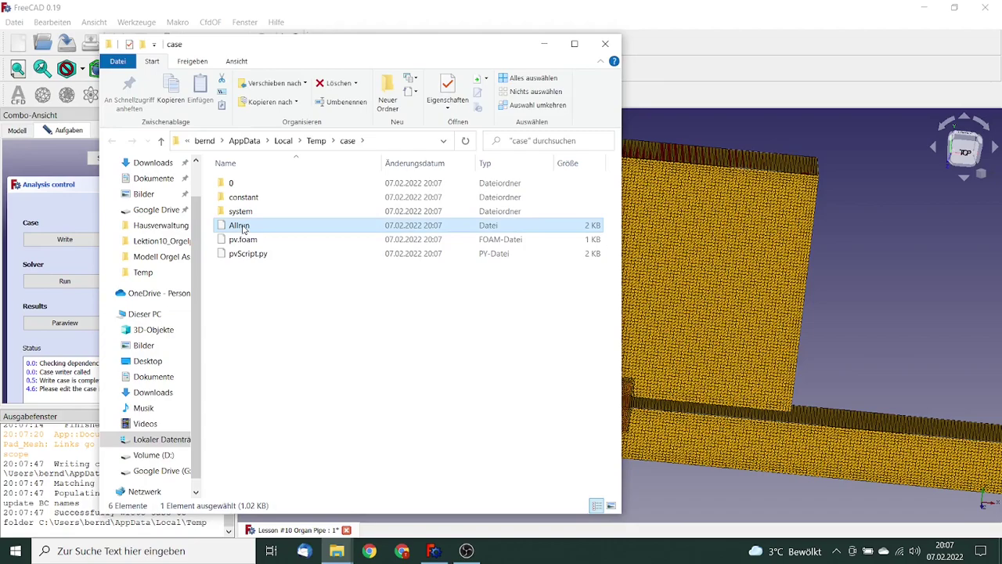
right_click(244, 229)
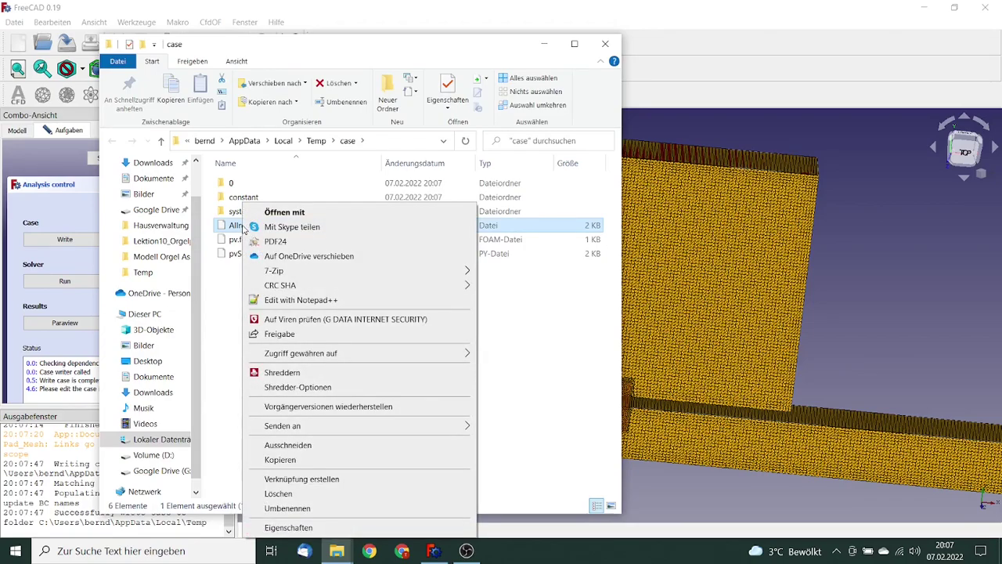
left_click(282, 300)
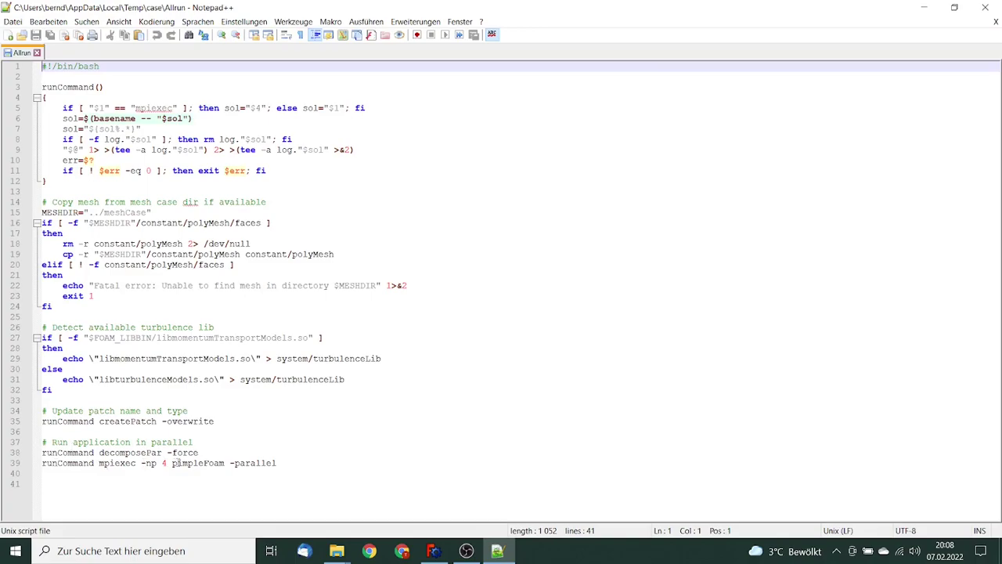
- Change the solver in the Allrun script's mpiexec line to rhoPimpleFoam, save the script and close Notepad++
left_click(172, 463)
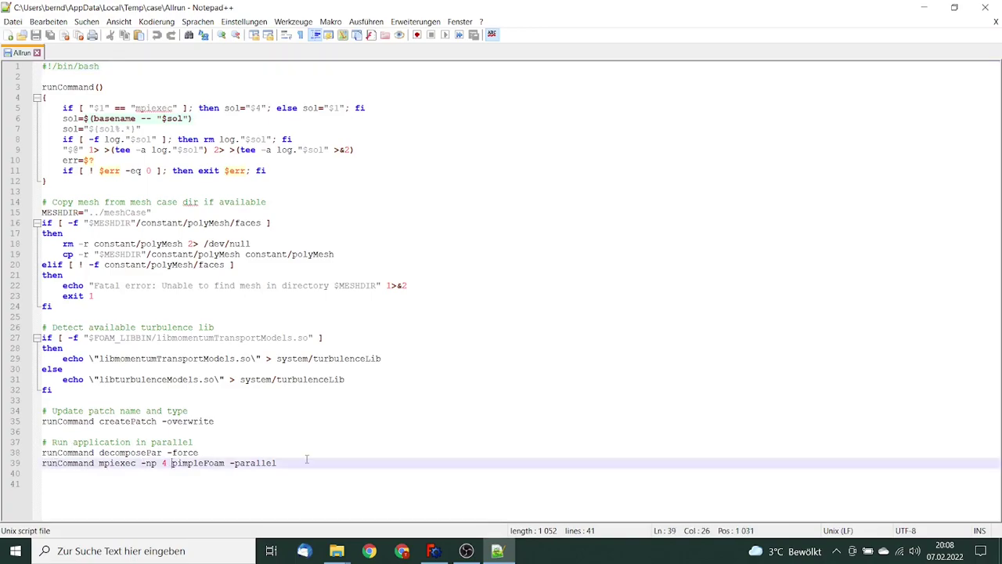
type("rho")
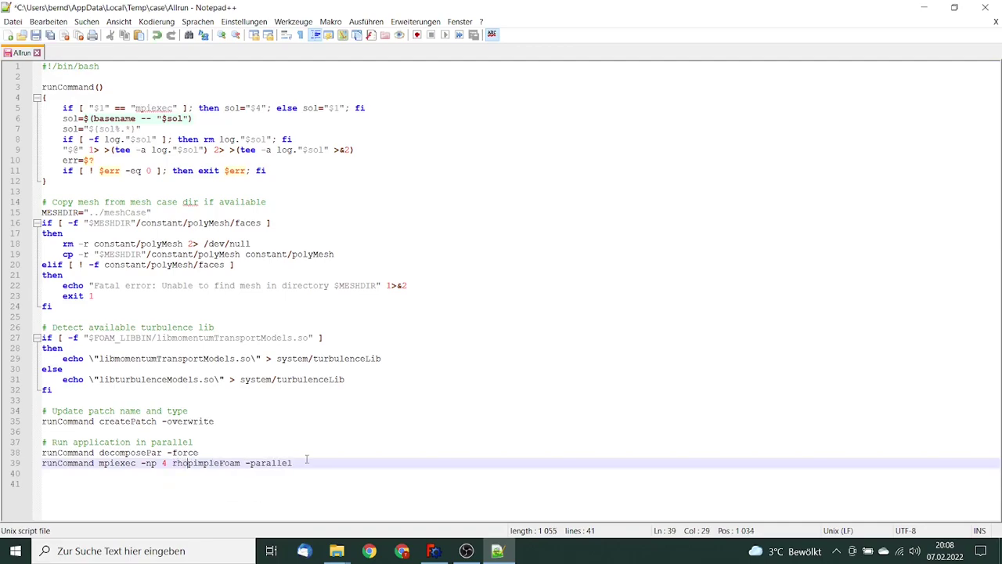
type("P")
key("Delete")
left_click(35, 36)
left_click(37, 52)
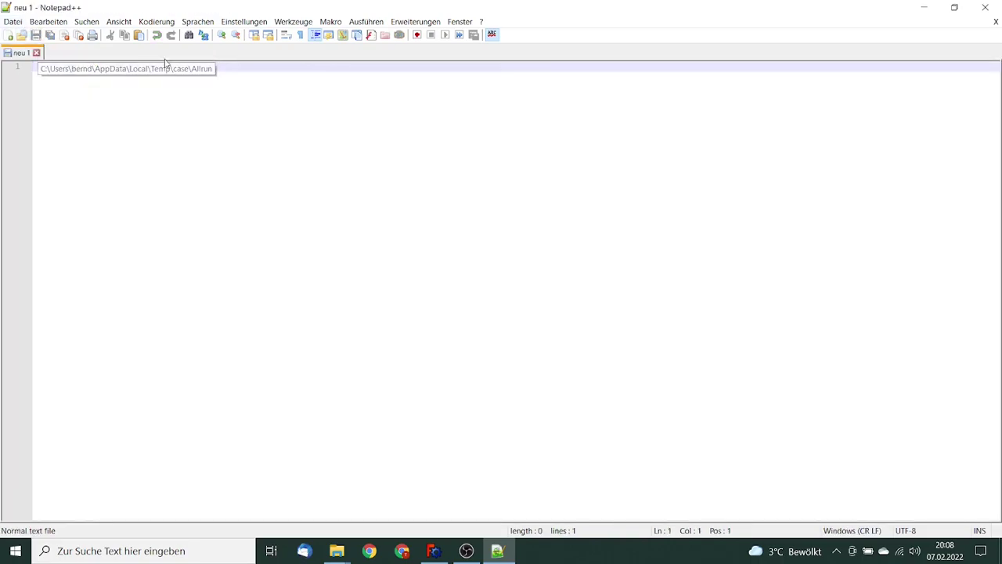
left_click(986, 8)
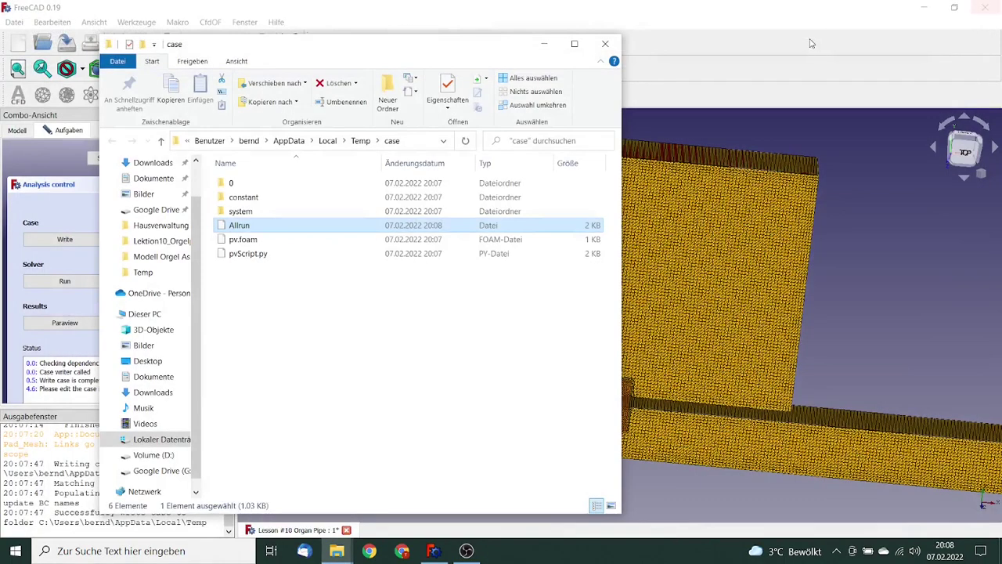
- Open the controlDict file from the case's system folder in Notepad++
double_click(283, 213)
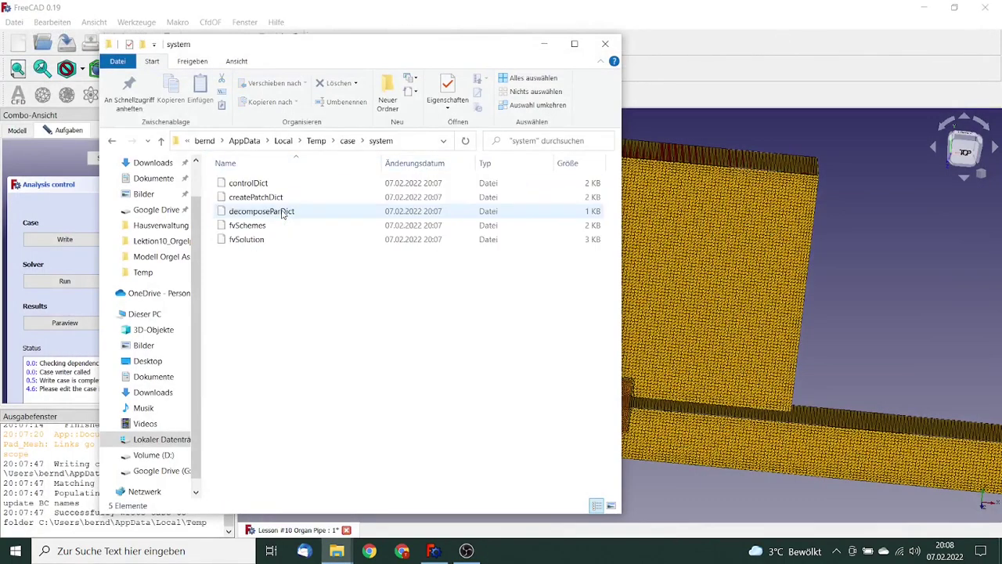
left_click(279, 184)
right_click(279, 184)
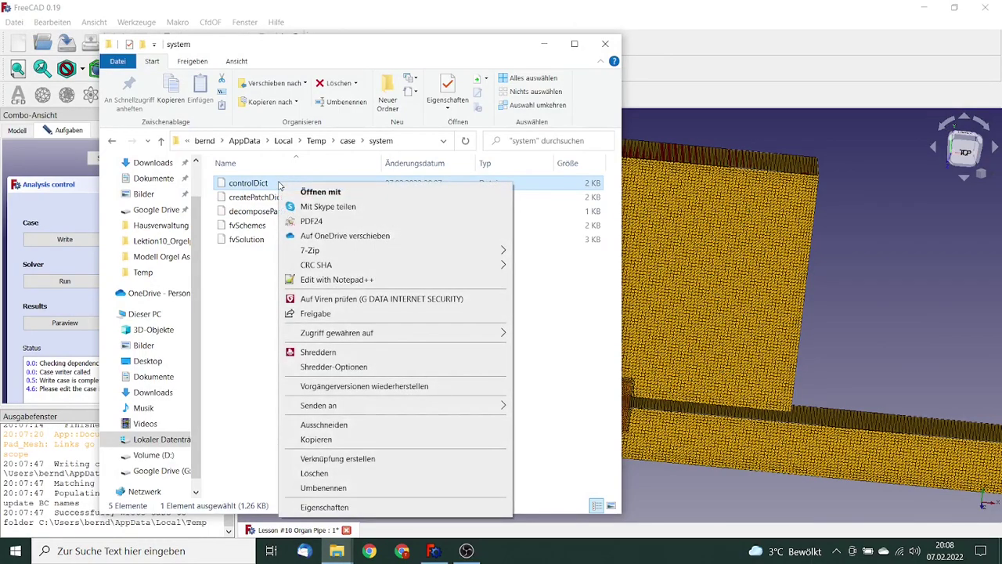
left_click(320, 279)
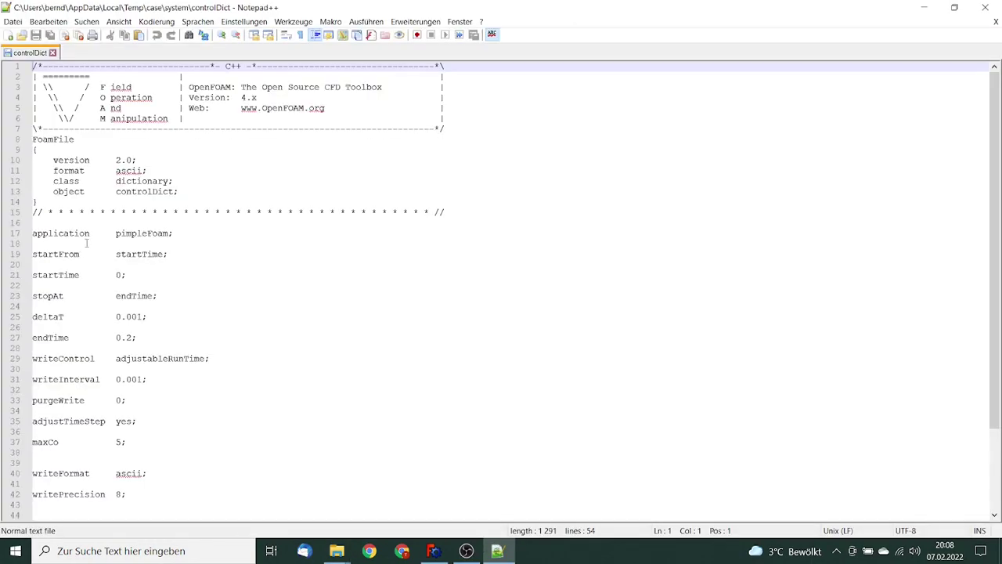
- Change the application entry in controlDict to rhoPimpleFoam, save the file and close Notepad++
left_click(115, 233)
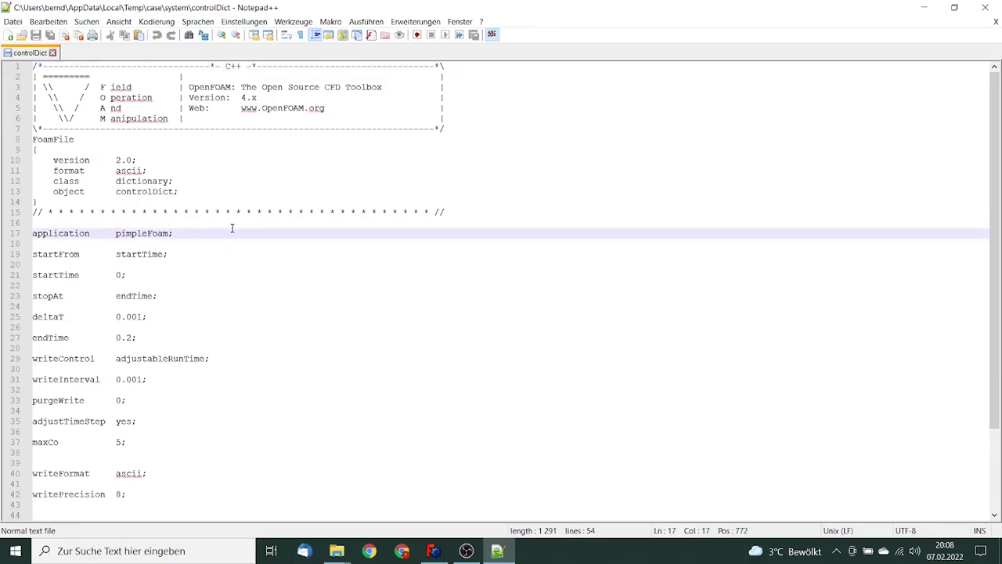
type("rhoP")
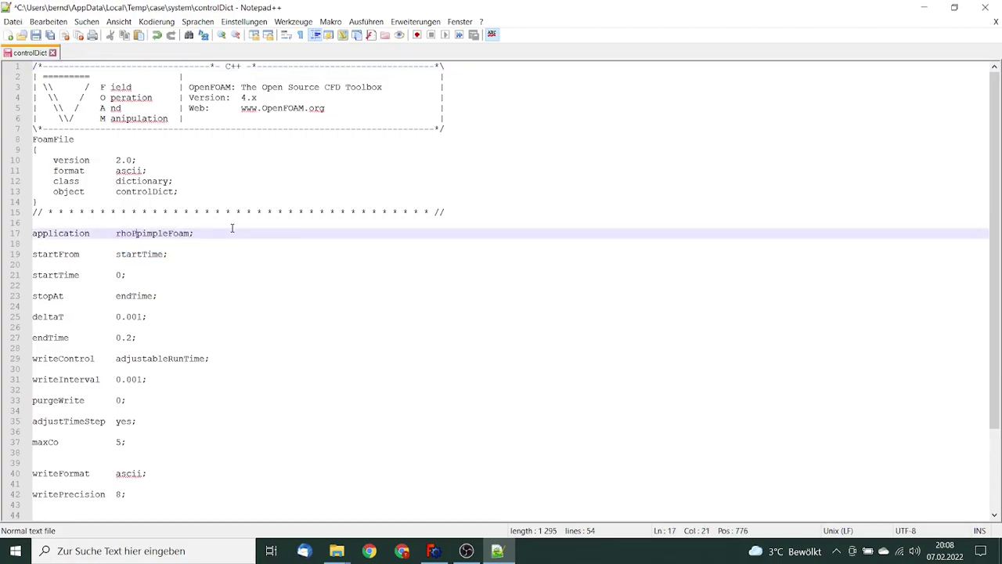
key("Delete")
left_click(35, 35)
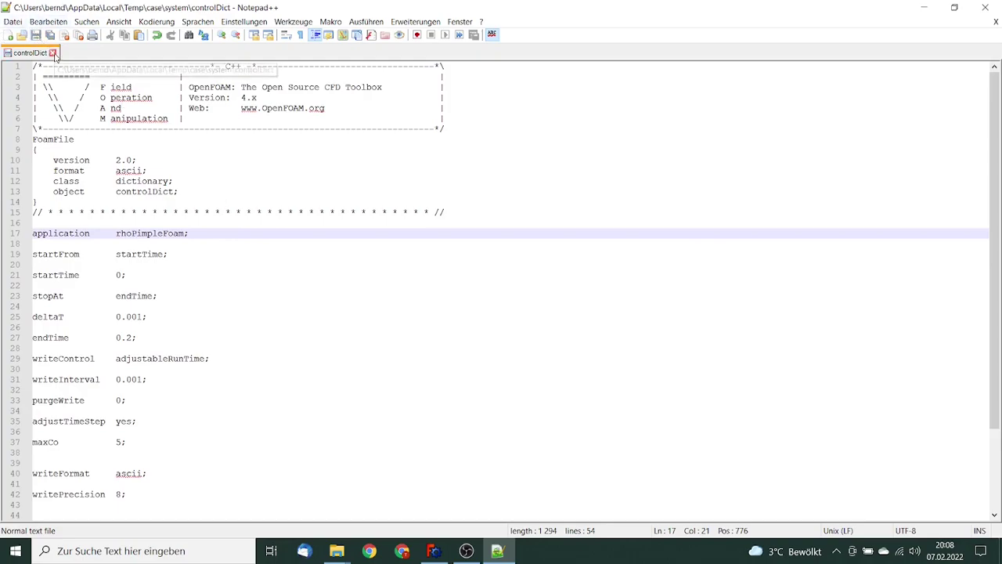
left_click(51, 53)
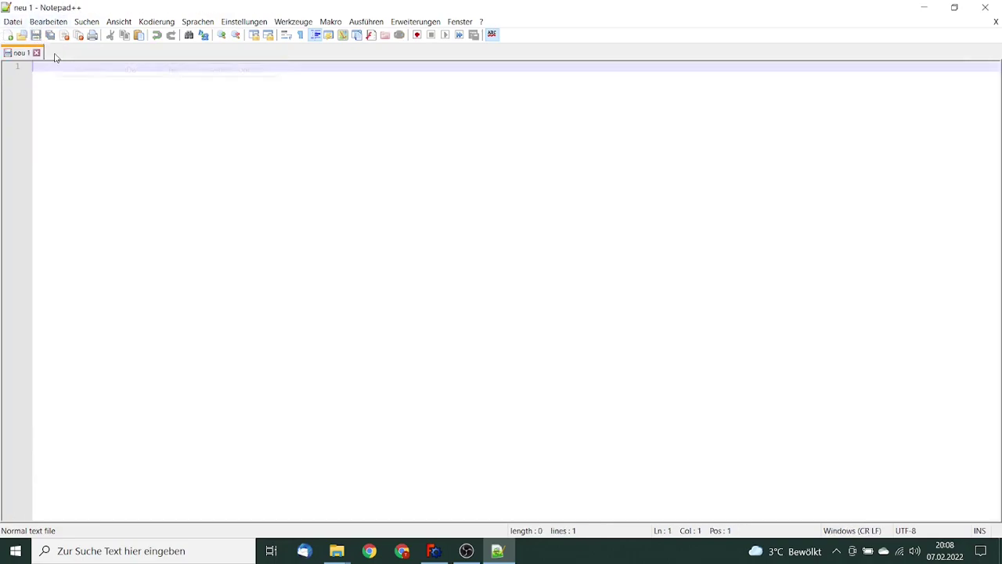
left_click(985, 9)
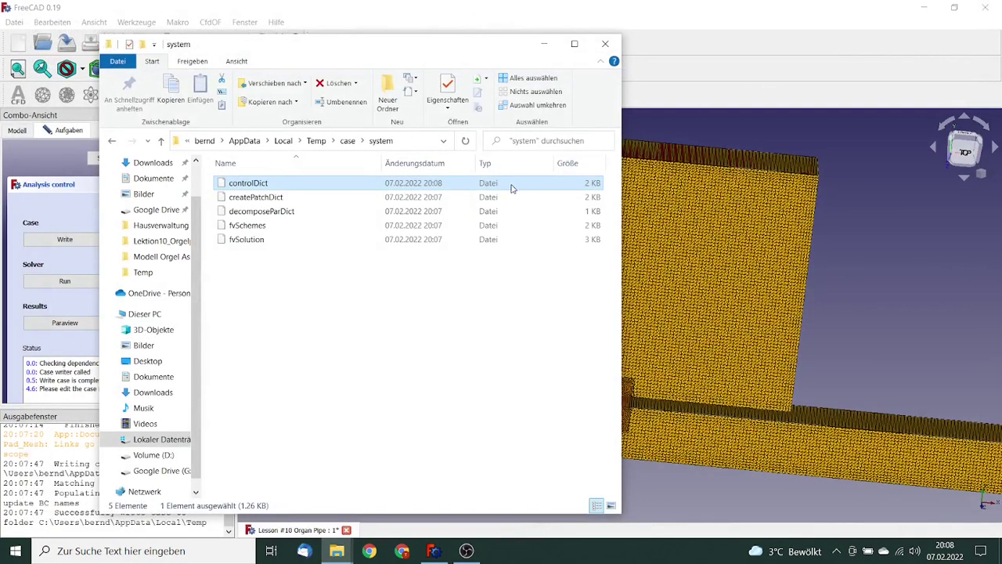
- Open the case's fvSchemes file in Notepad++, review its discretisation schemes, and close the editor
right_click(292, 227)
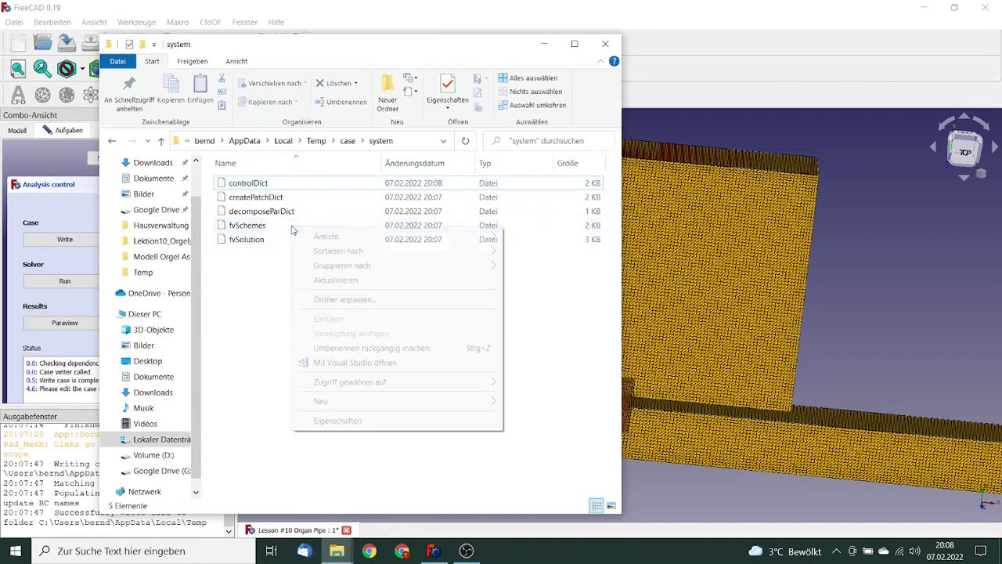
left_click(269, 280)
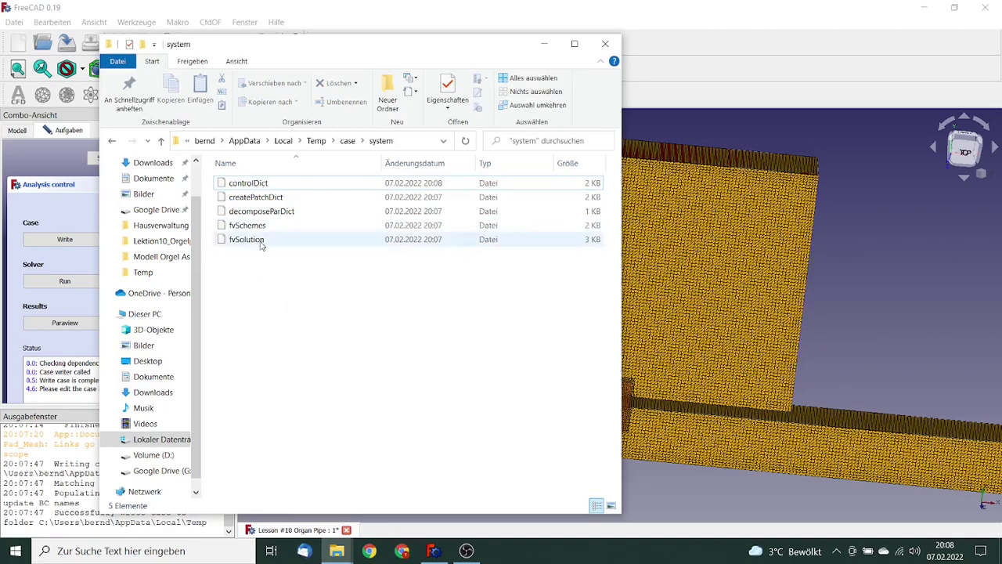
left_click(261, 226)
right_click(261, 225)
left_click(311, 302)
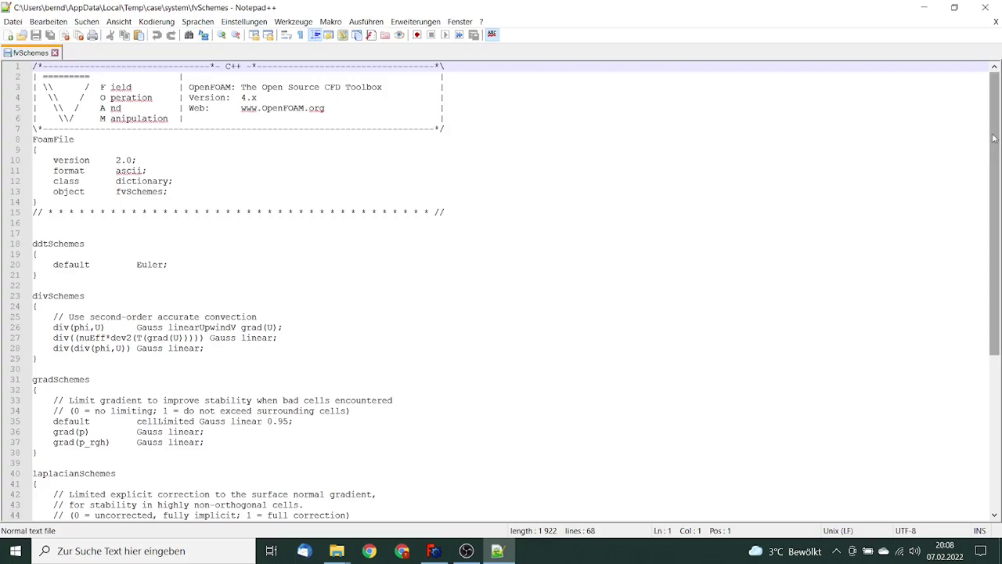
scroll(970, 137, "down", 6)
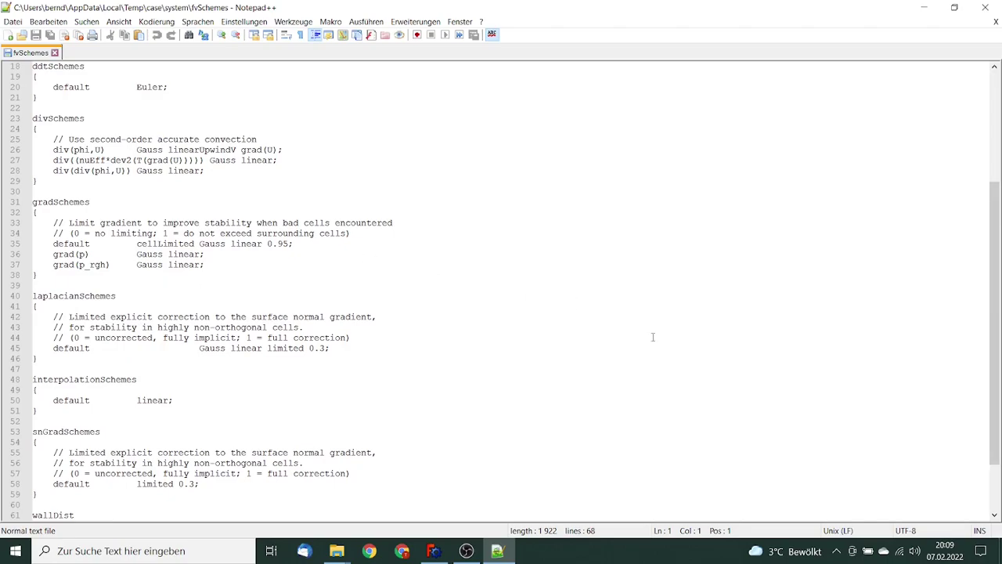
scroll(697, 173, "up", 6)
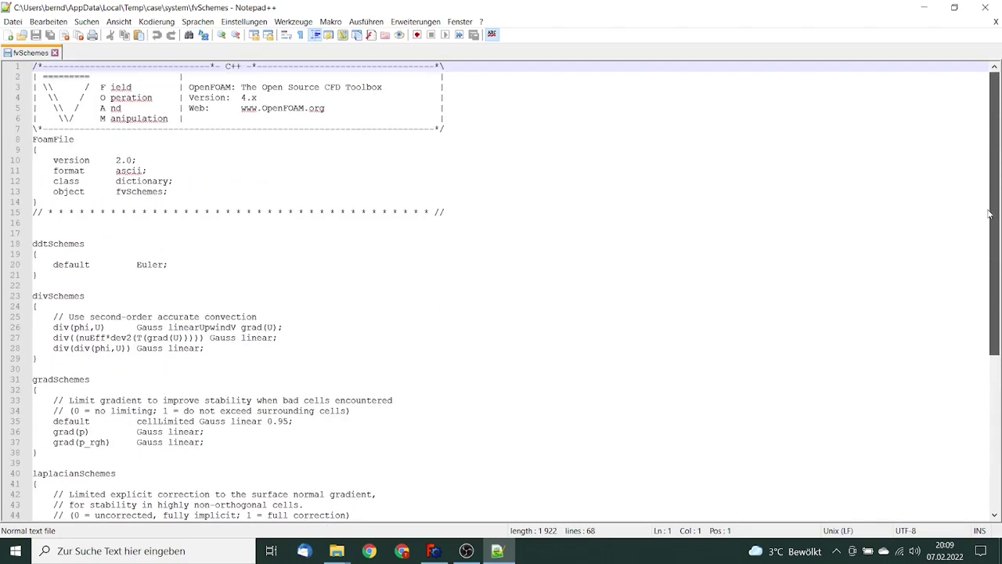
left_click(54, 53)
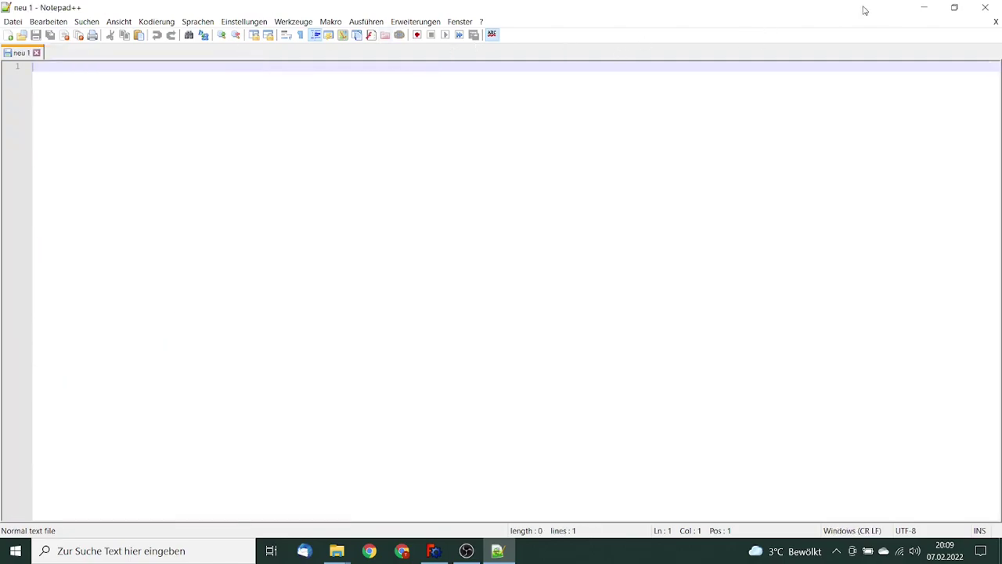
left_click(986, 7)
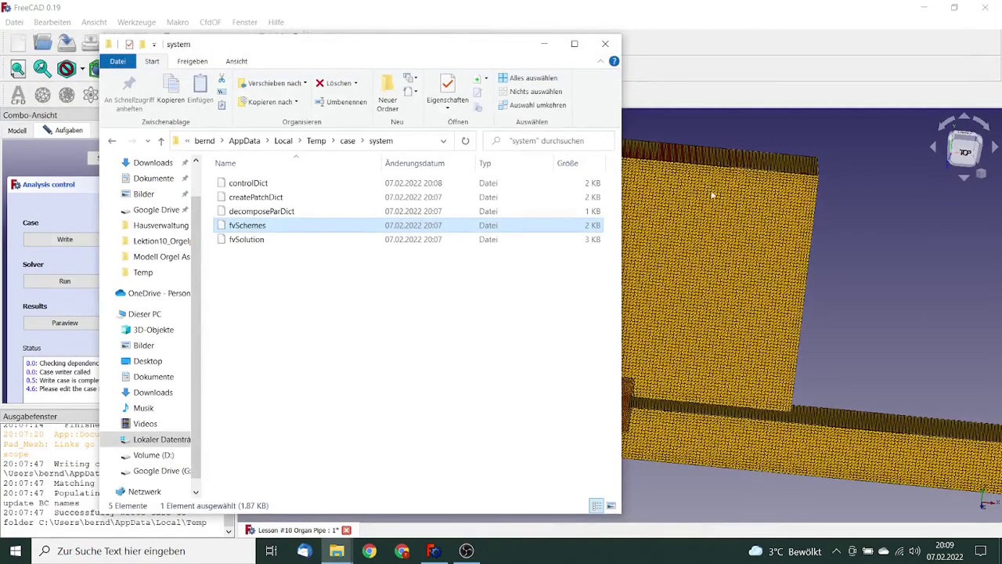
- In the ESI-OpenCFD File Explorer window, browse through the v2012 msys64 home to ofuser's OpenFOAM-v2012 tutorials folder
left_click(335, 551)
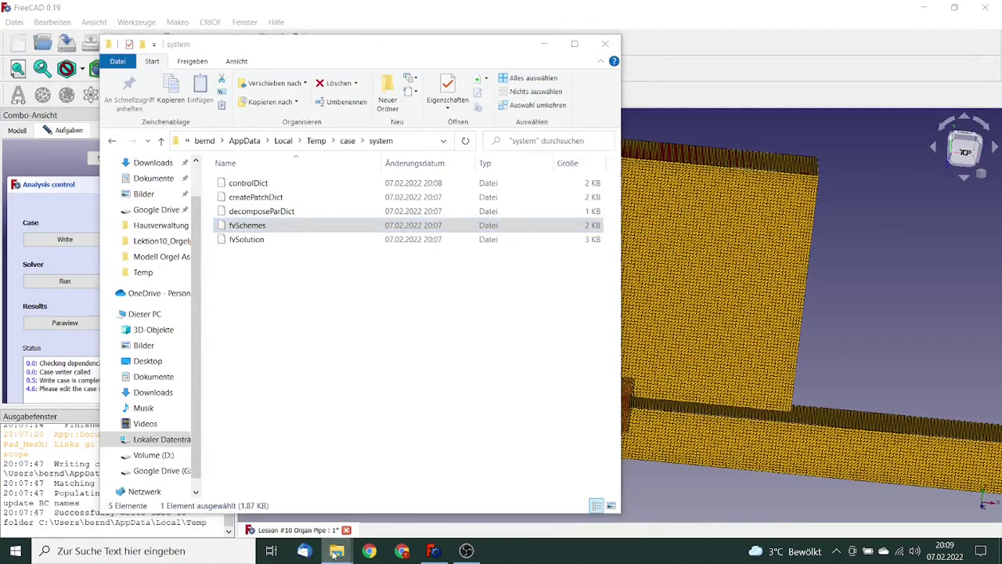
left_click(314, 526)
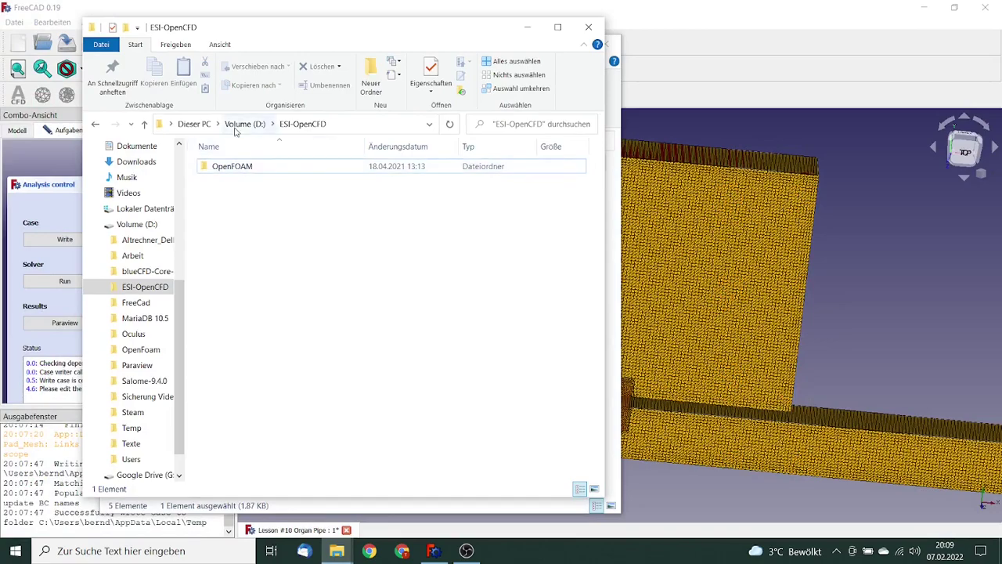
left_click(245, 167)
double_click(243, 168)
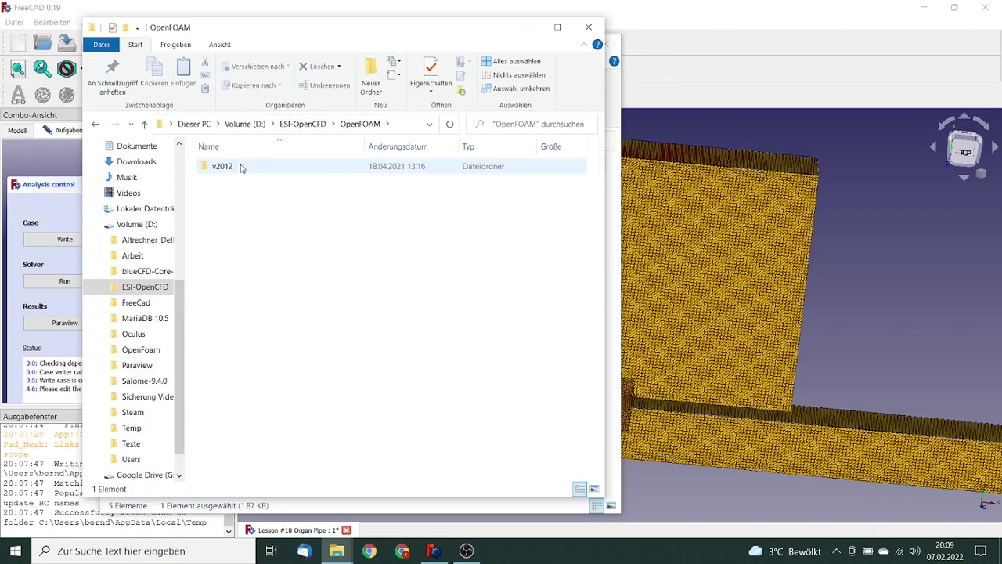
double_click(227, 166)
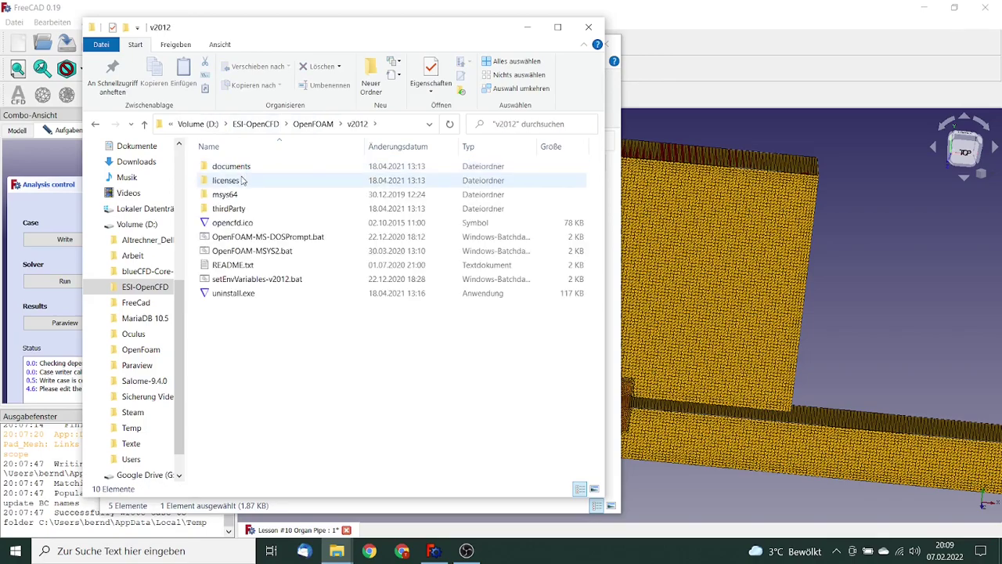
double_click(240, 196)
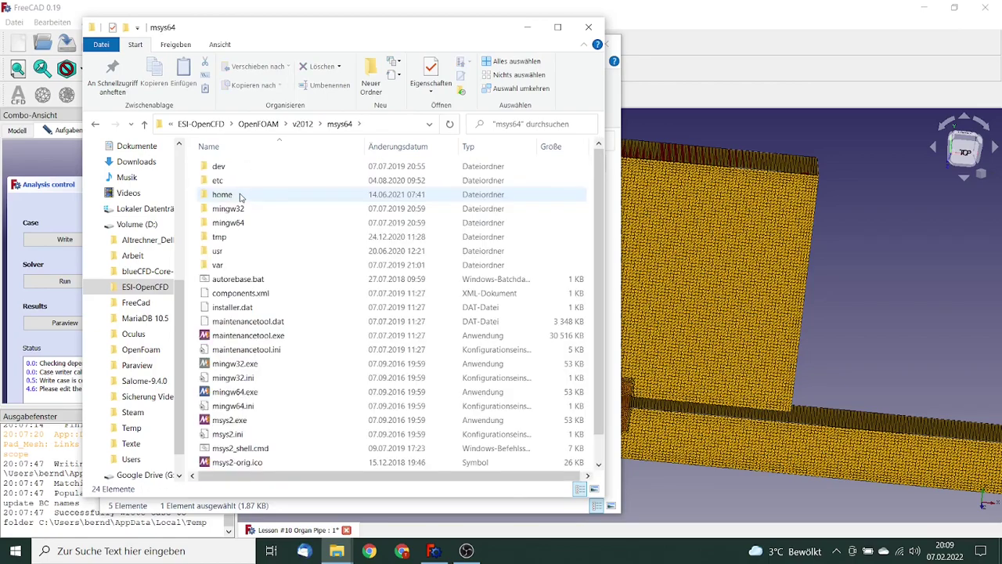
double_click(222, 195)
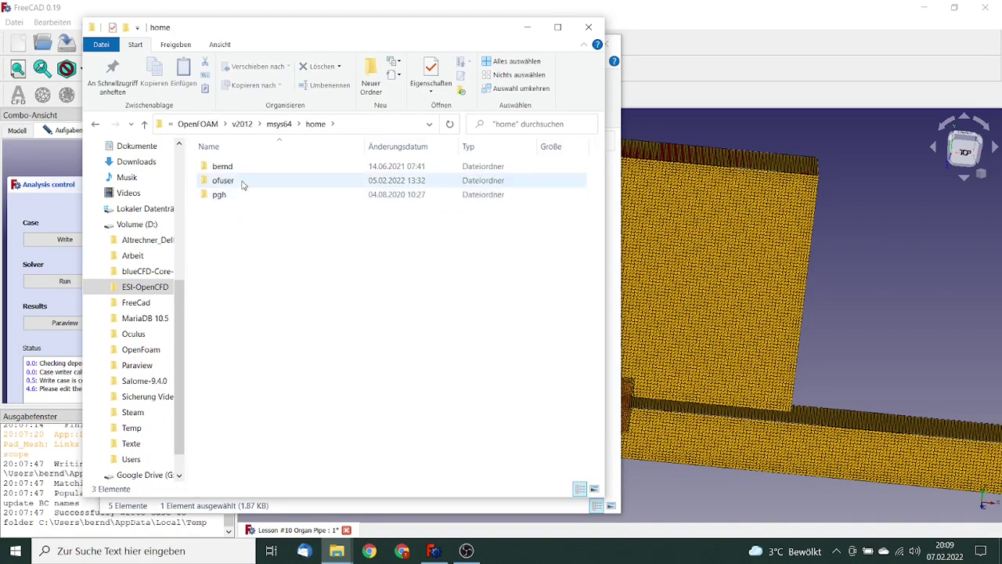
double_click(243, 184)
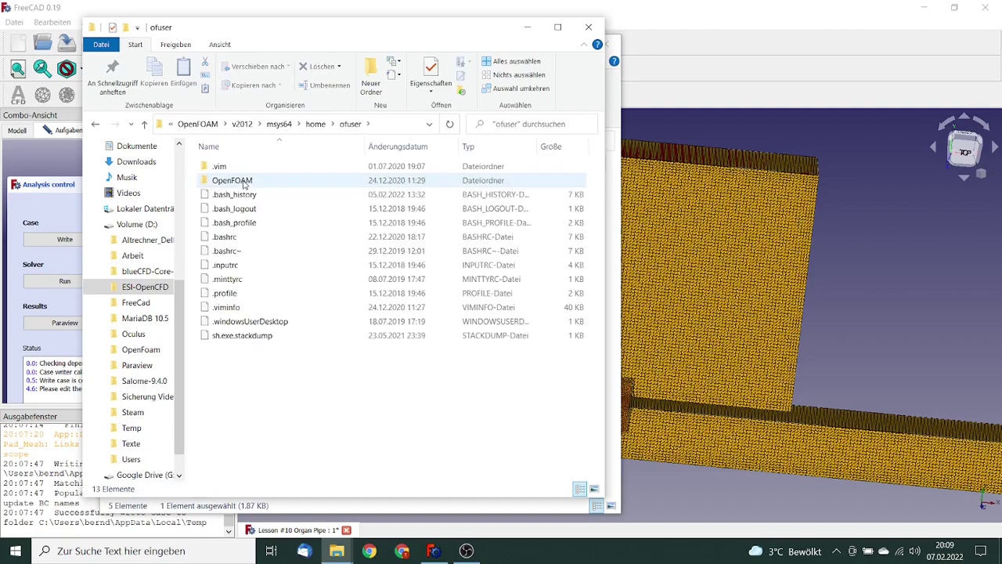
double_click(244, 183)
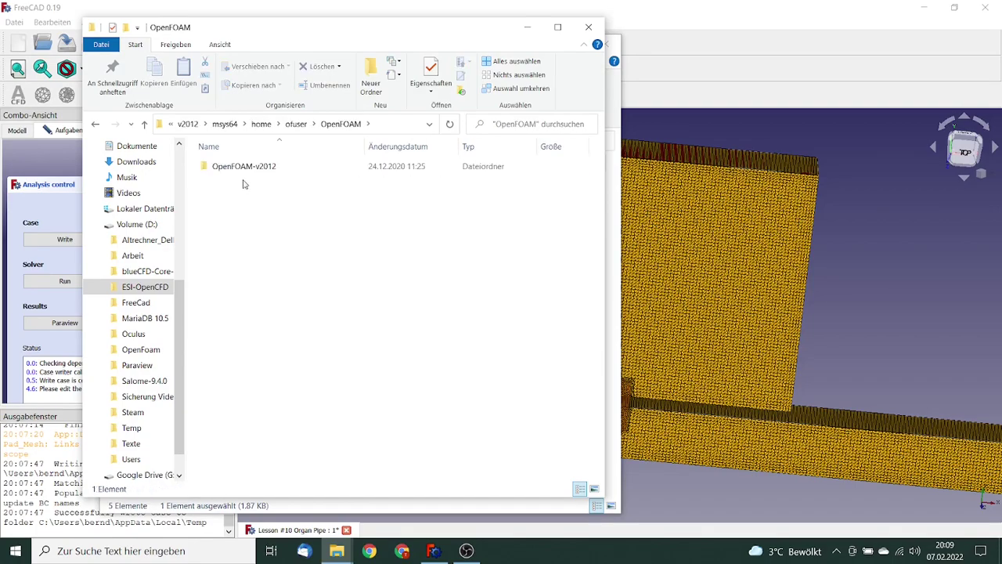
double_click(251, 167)
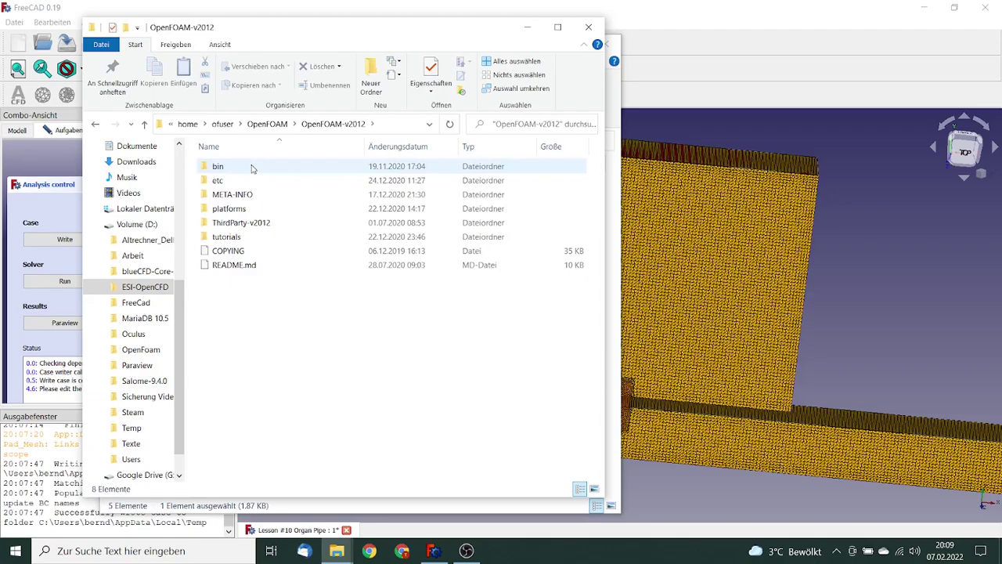
double_click(228, 237)
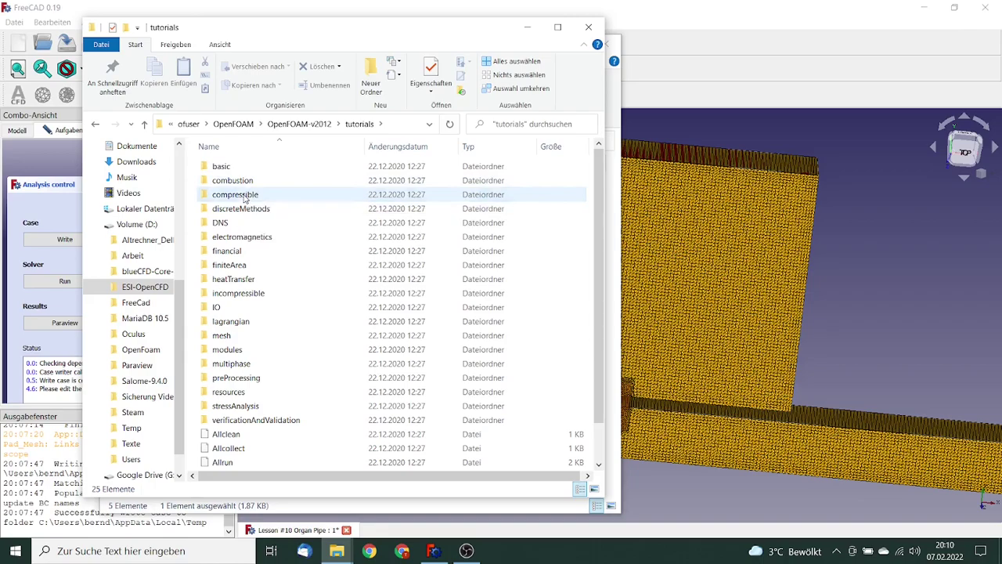
- Open the system folder of the compressible rhoPimpleFoam laminar helmholtzResonance tutorial
double_click(245, 197)
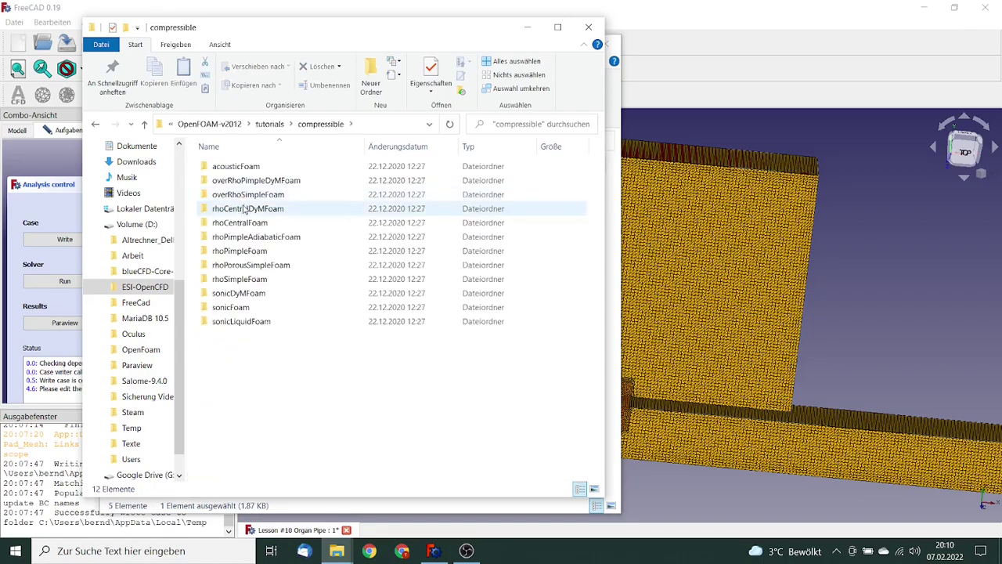
double_click(240, 252)
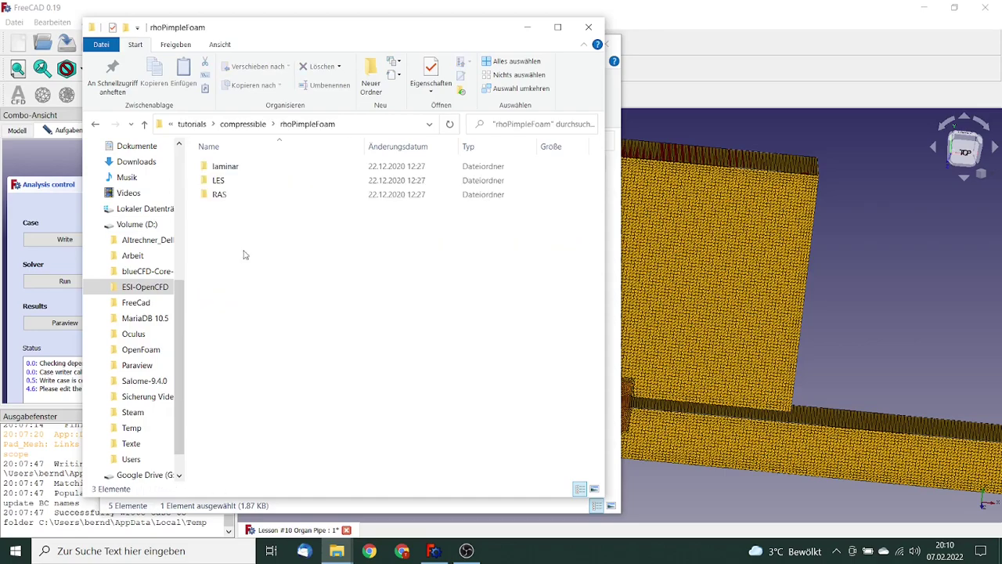
double_click(236, 168)
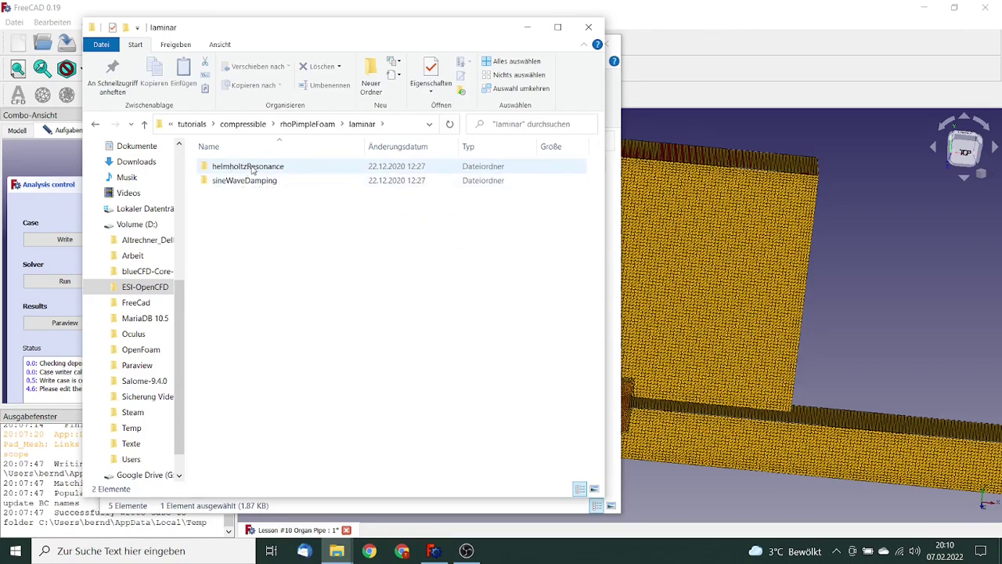
double_click(252, 168)
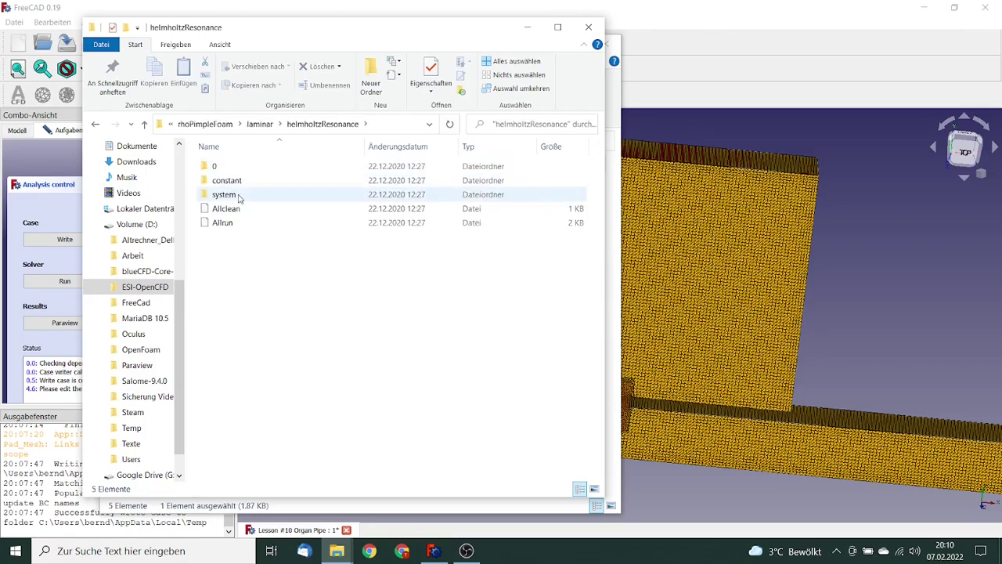
double_click(240, 195)
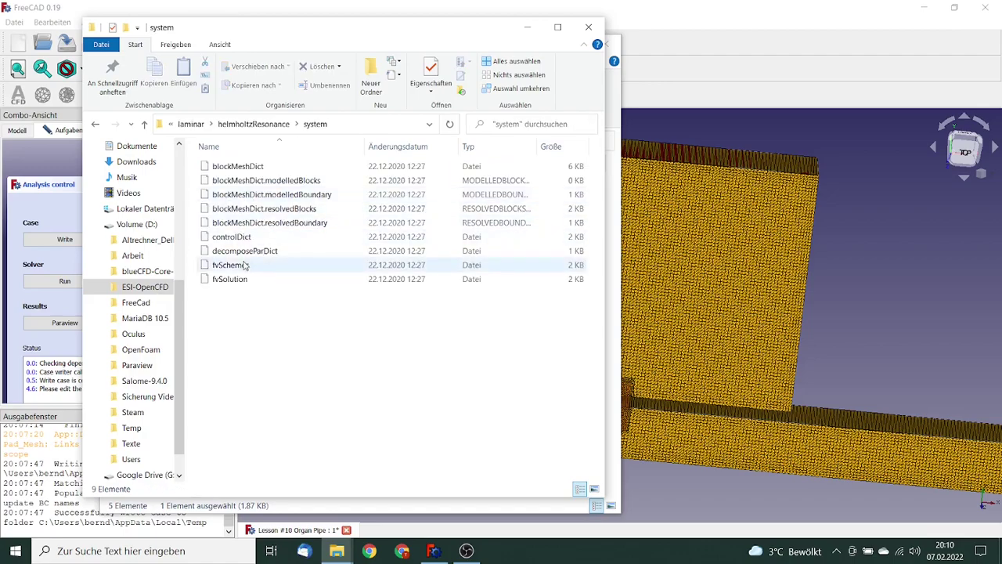
- Copy the tutorial's fvSchemes and fvSolution files into the case's system folder, replacing the existing ones
left_click(235, 265)
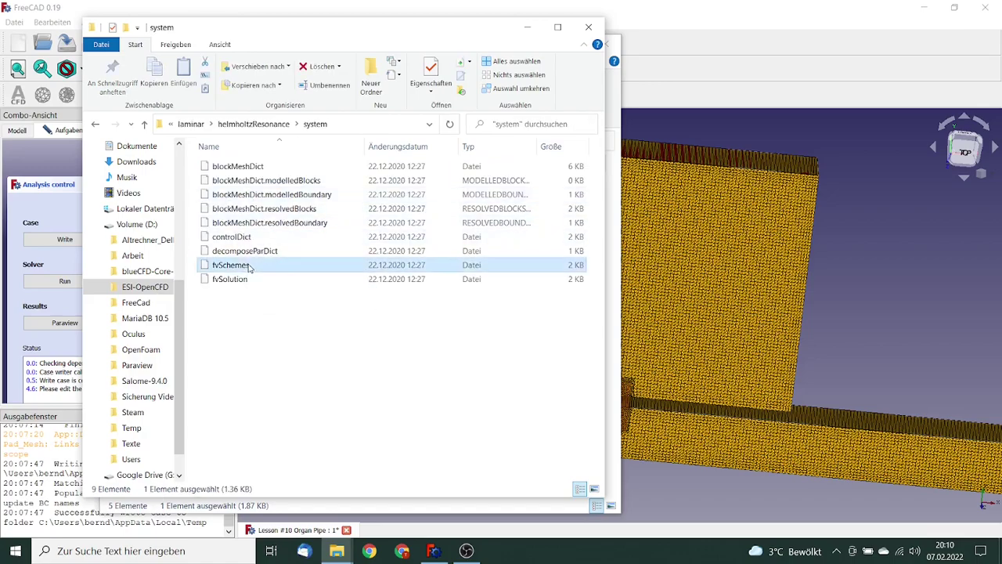
left_click(247, 280, "shift")
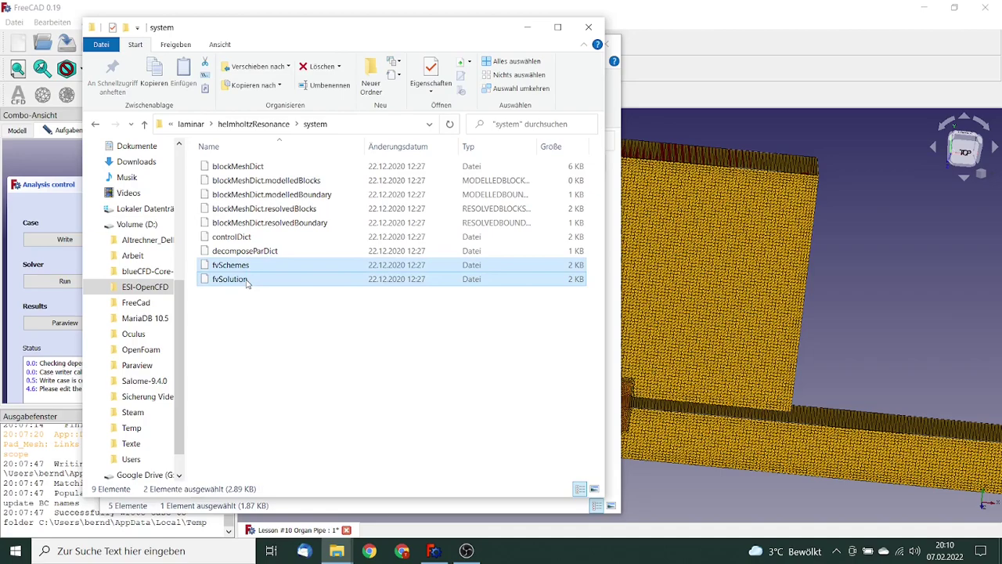
left_click_drag(291, 32, 198, 45)
left_click(546, 350)
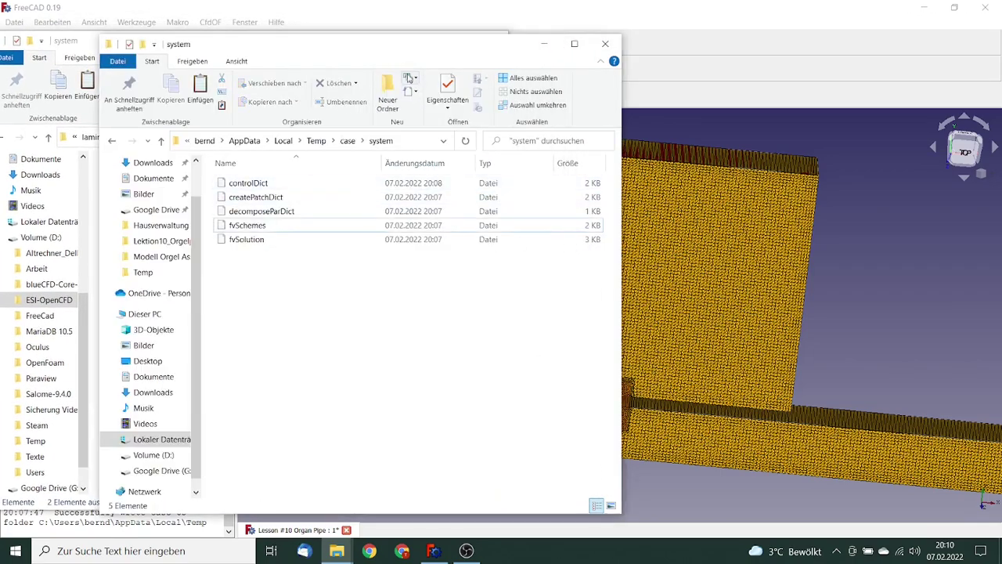
left_click_drag(402, 49, 543, 58)
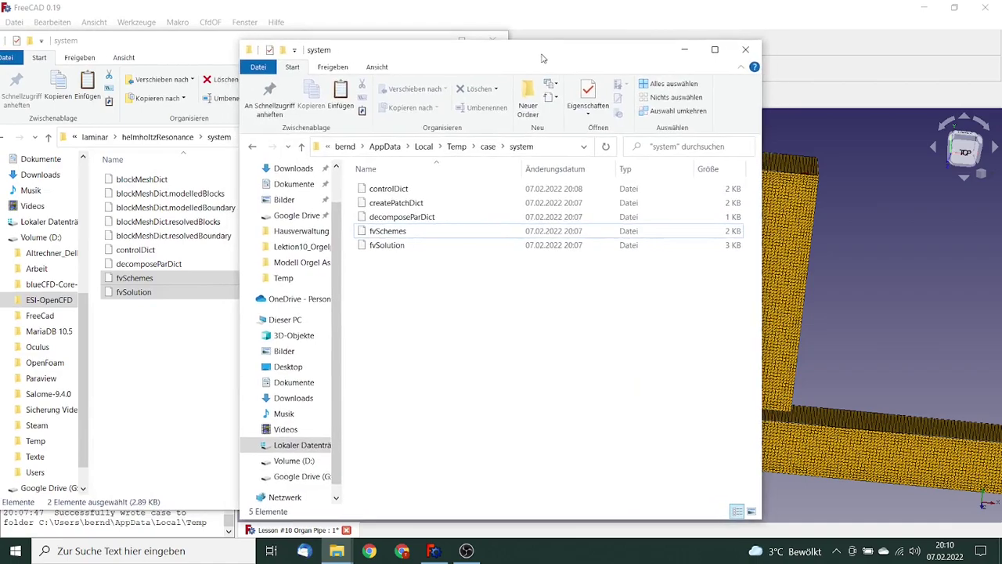
key("ctrl+v")
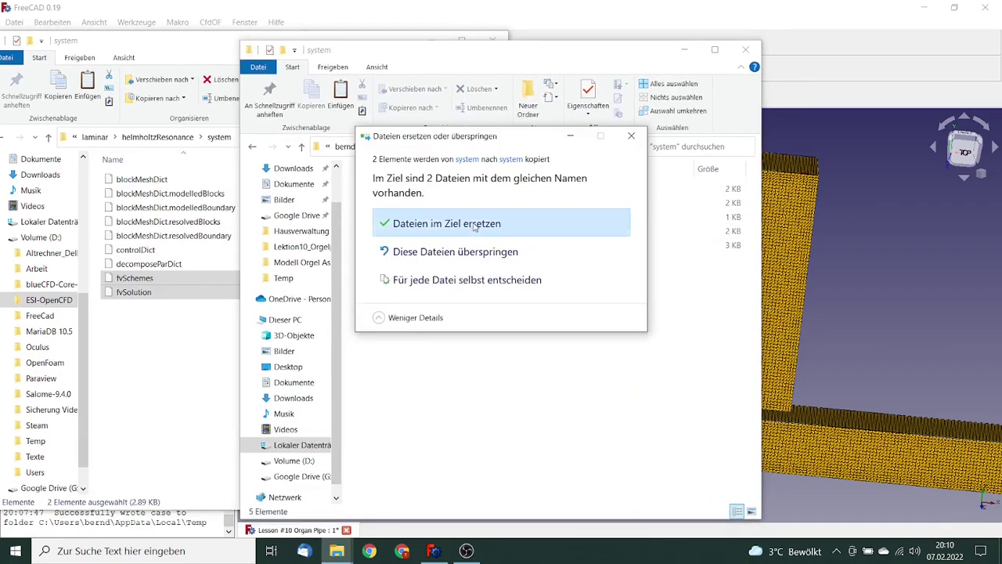
left_click(474, 224)
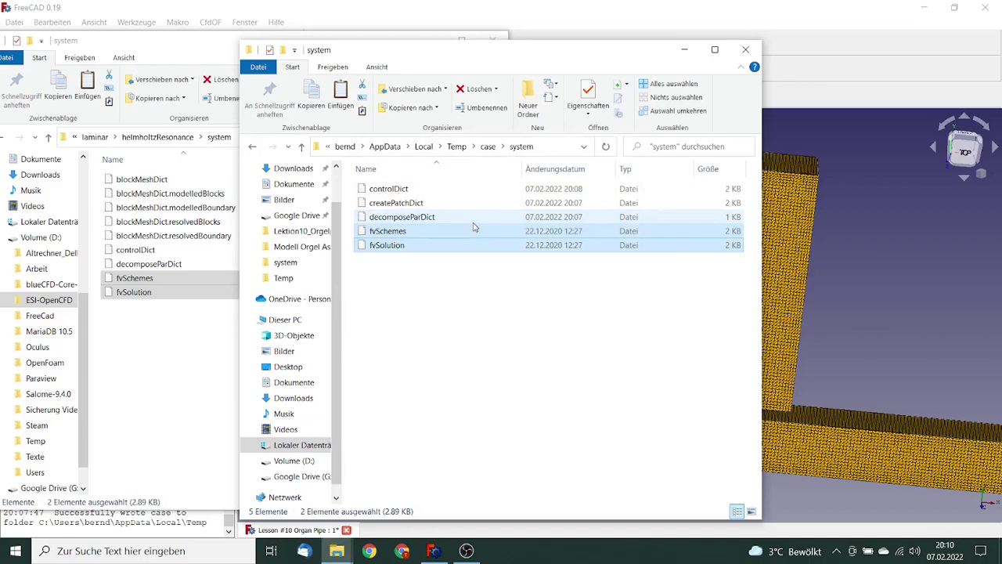
- Delete the transportProperties and turbulenceProperties files from the case's constant folder
left_click(488, 147)
left_click(421, 207)
double_click(420, 206)
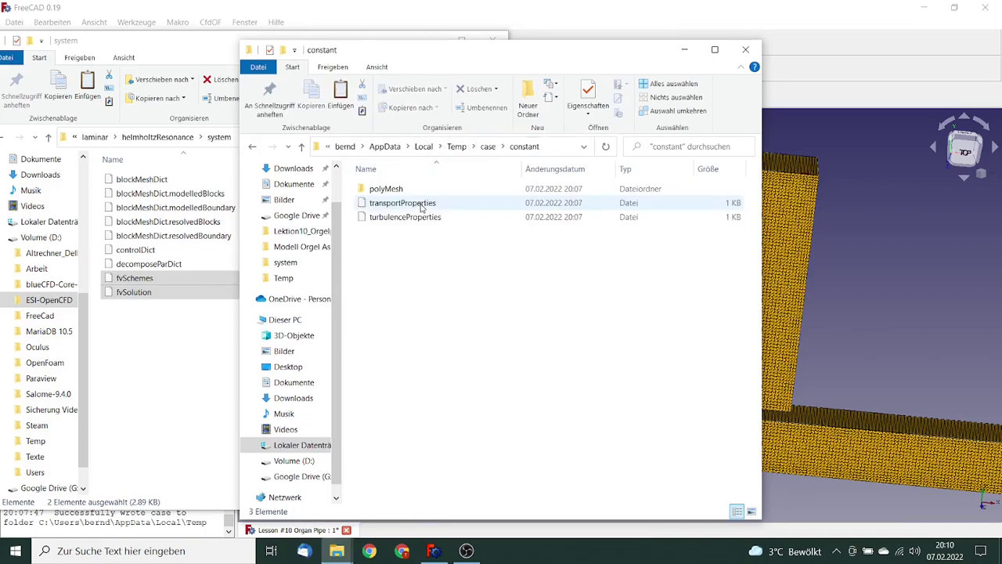
left_click(423, 206)
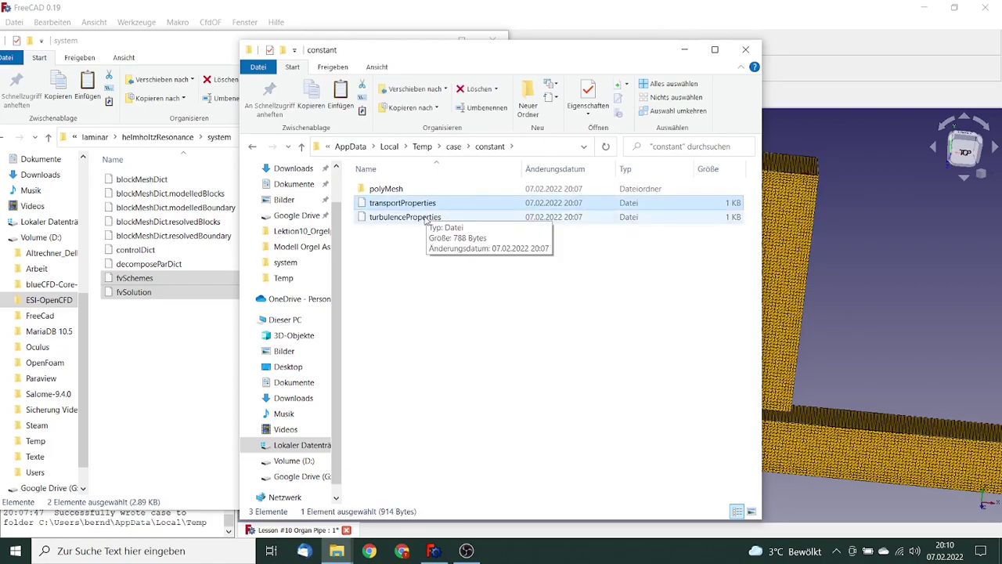
left_click(426, 217, "shift")
key("Delete")
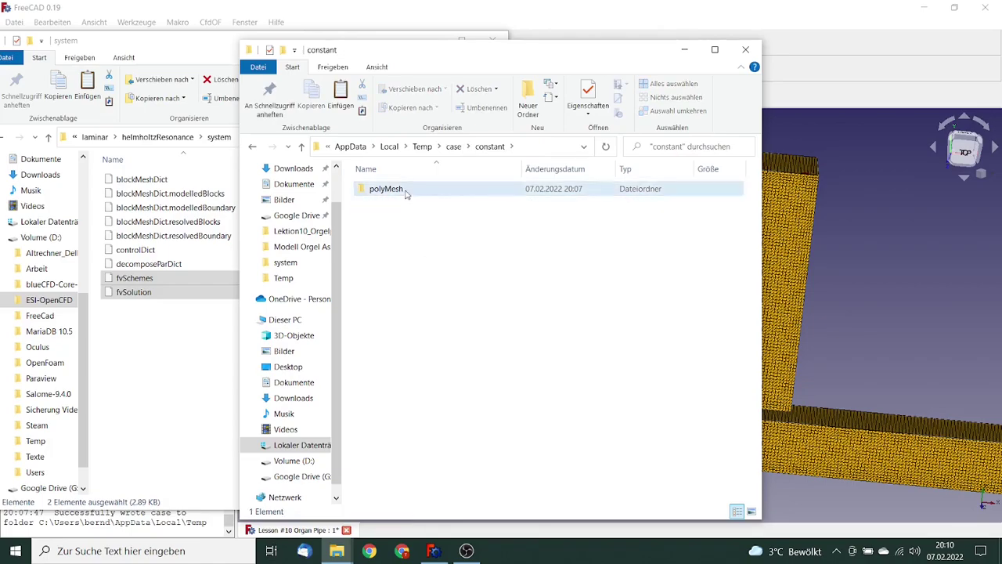
- Copy thermophysicalProperties and turbulenceProperties from the helmholtzResonance tutorial's constant folder into the case's constant folder
left_click(225, 55)
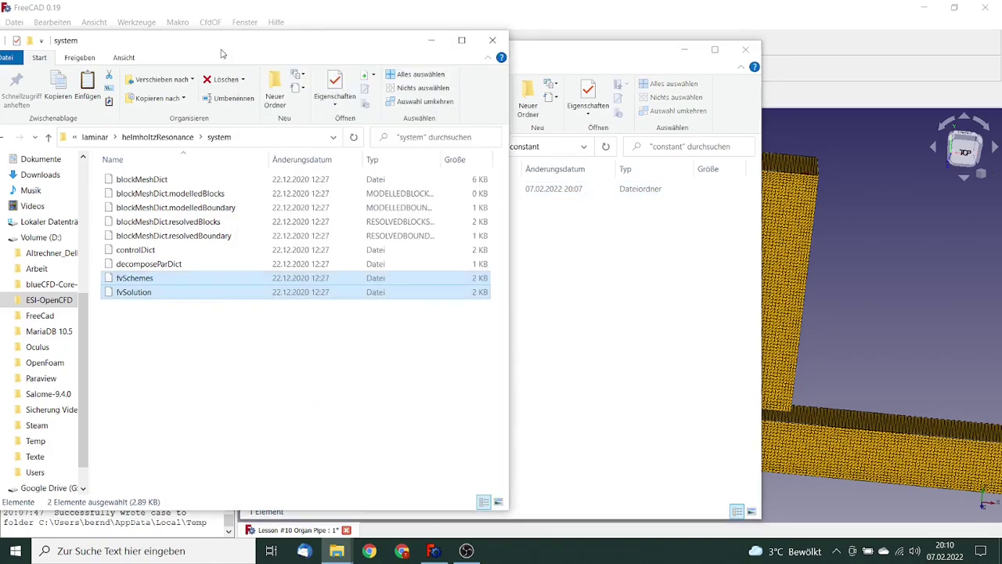
left_click(177, 137)
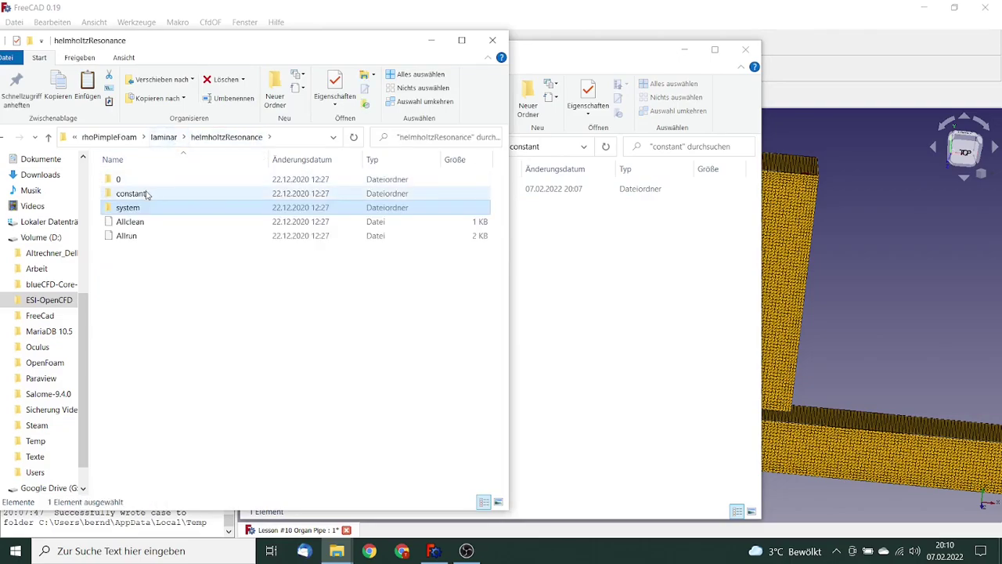
double_click(147, 195)
left_click(165, 182)
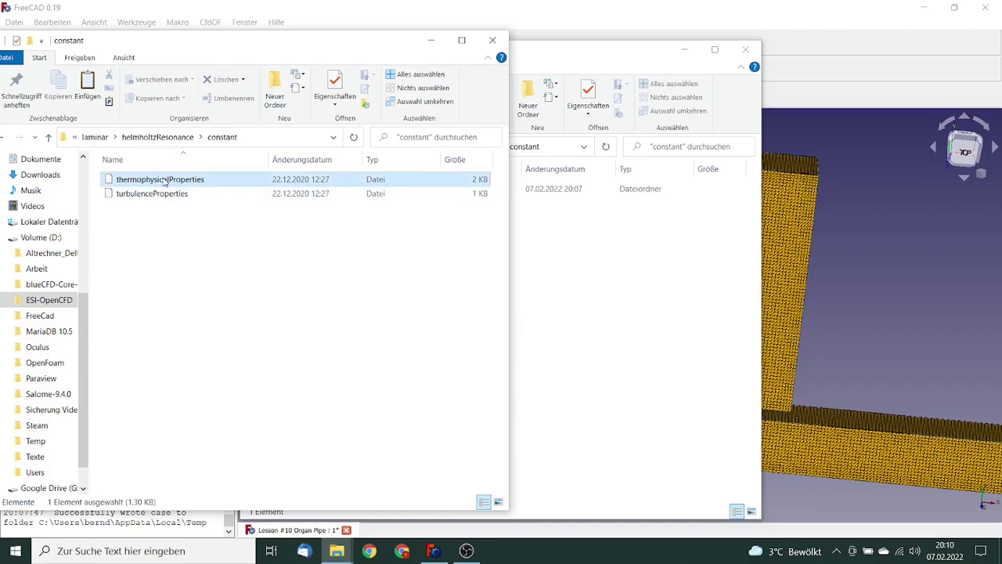
left_click(162, 195, "shift")
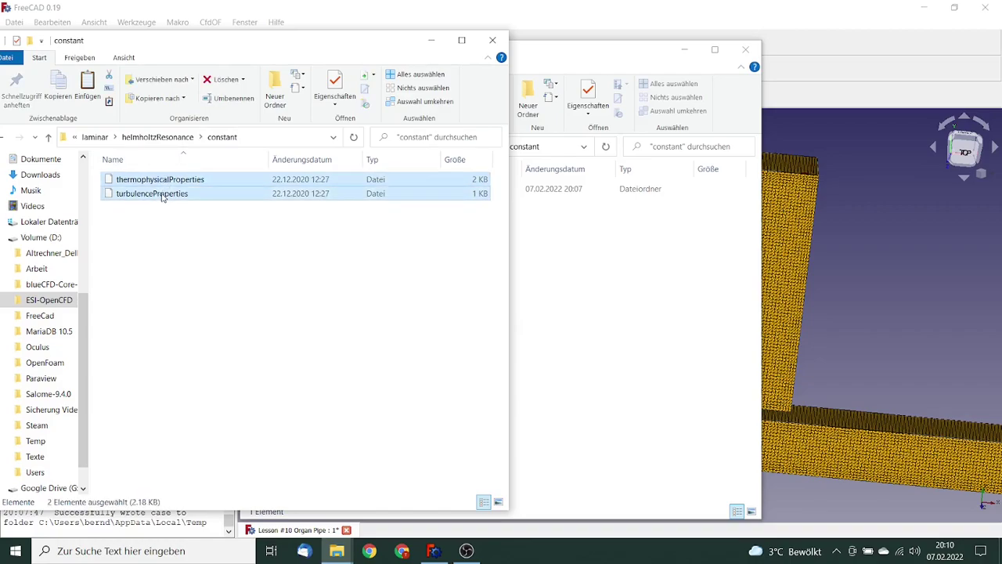
left_click(562, 279)
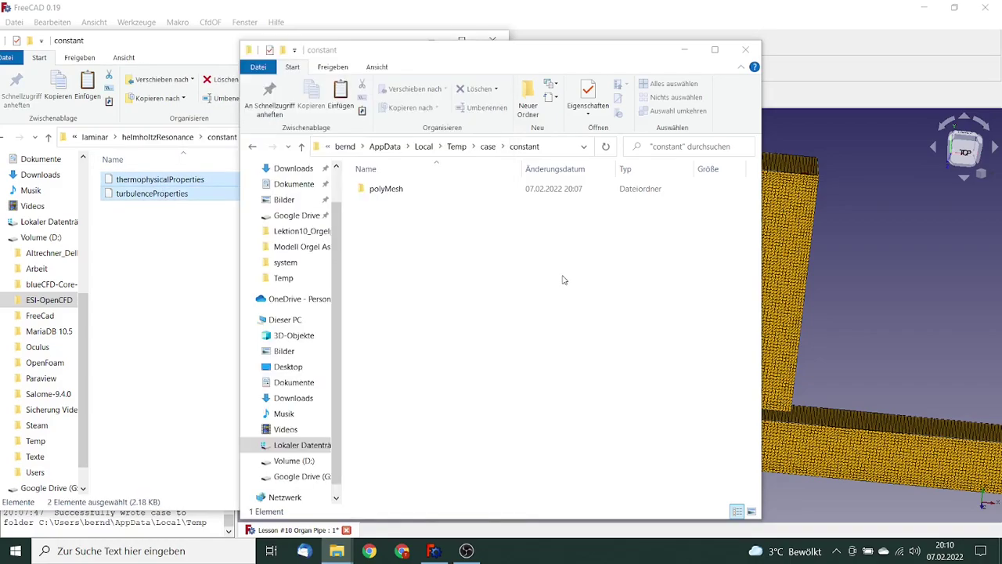
key("ctrl+v")
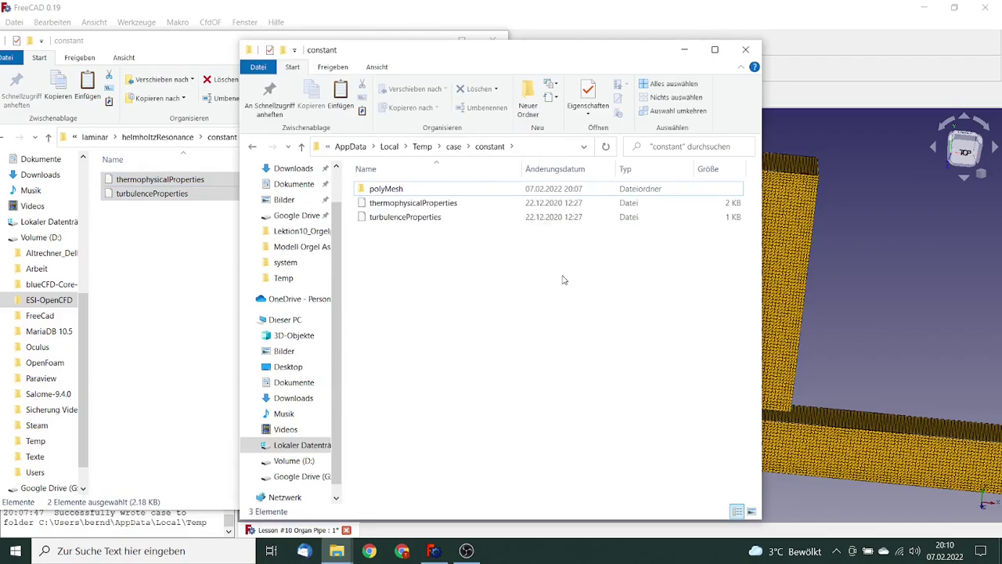
- Open the 0 folder of the case and the 0 folder of the helmholtzResonance tutorial in their separate File Explorer windows
left_click_drag(459, 57, 611, 52)
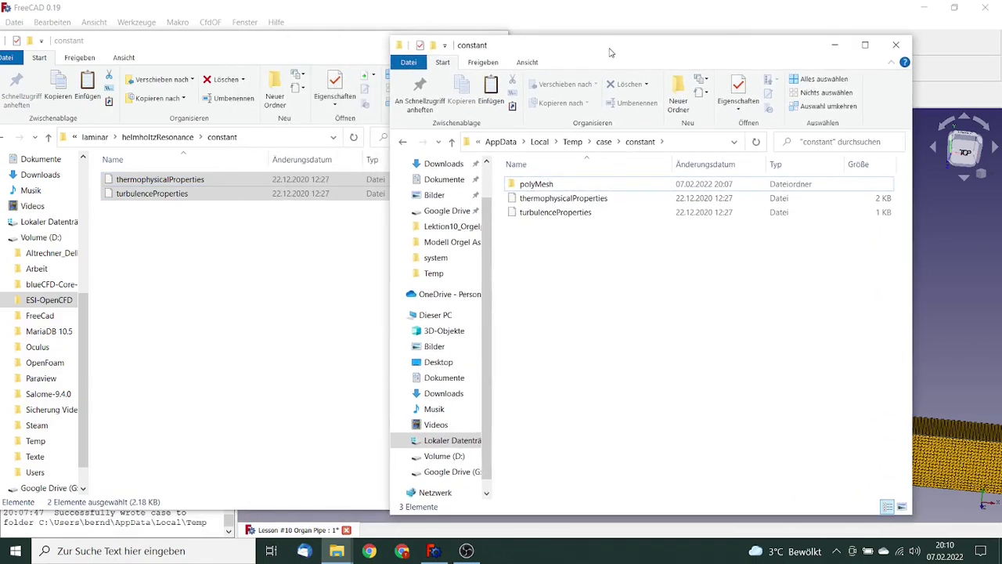
left_click(604, 143)
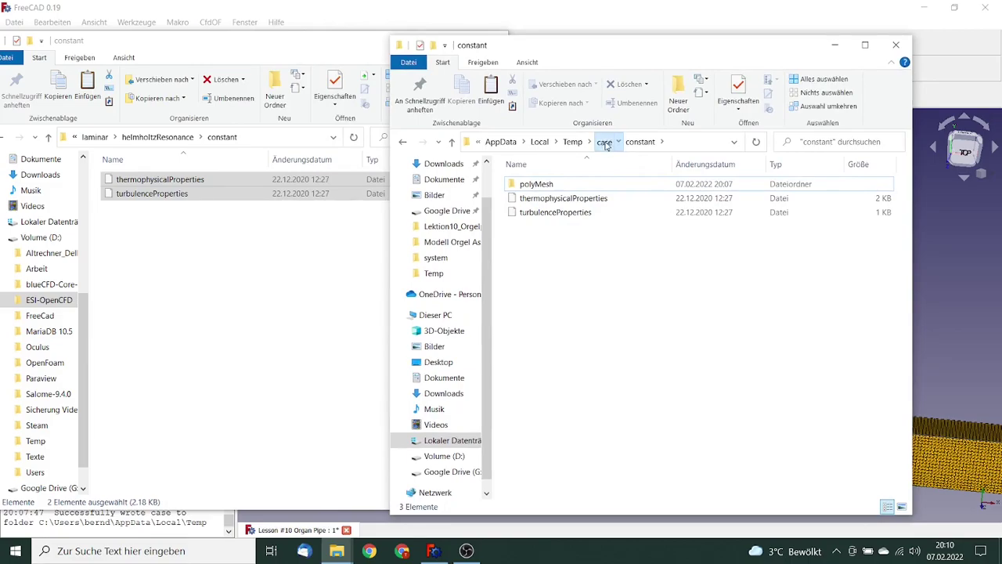
left_click(624, 142)
left_click(530, 184)
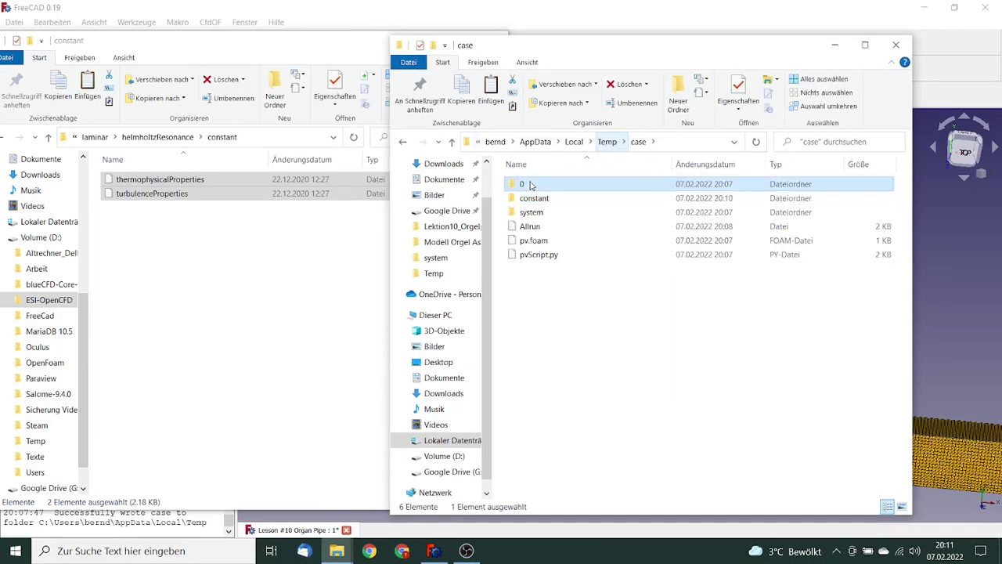
double_click(530, 185)
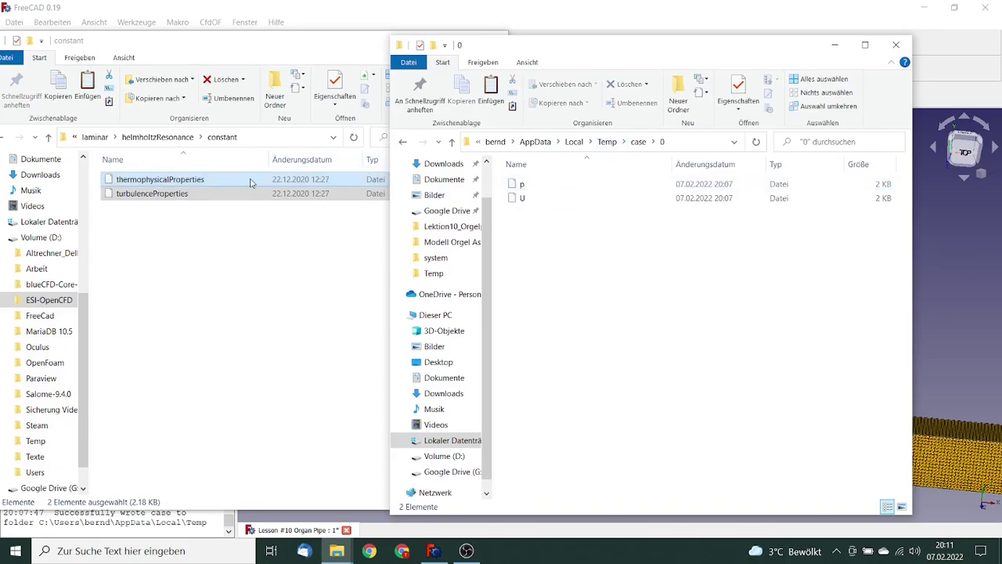
left_click(275, 55)
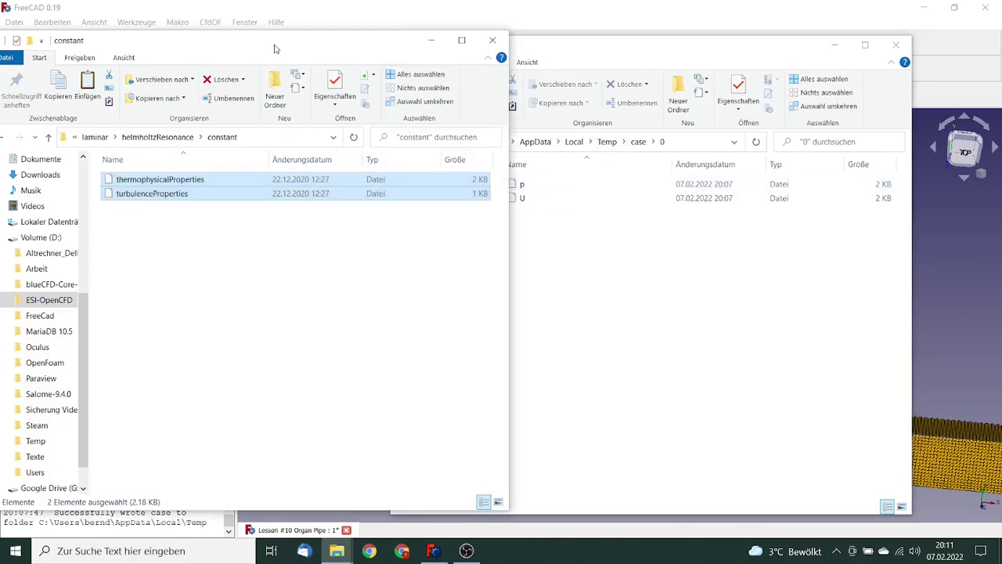
left_click(179, 137)
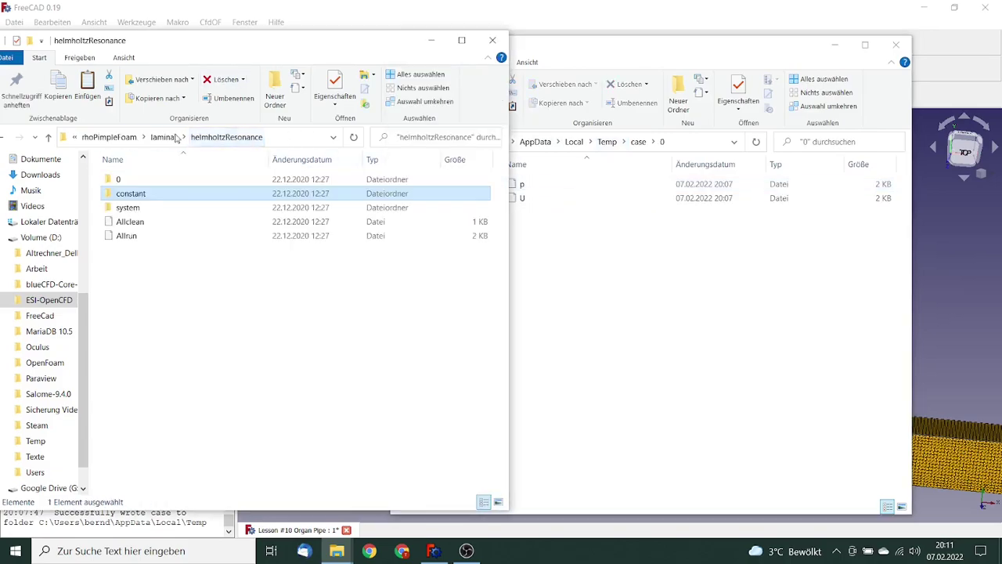
double_click(135, 180)
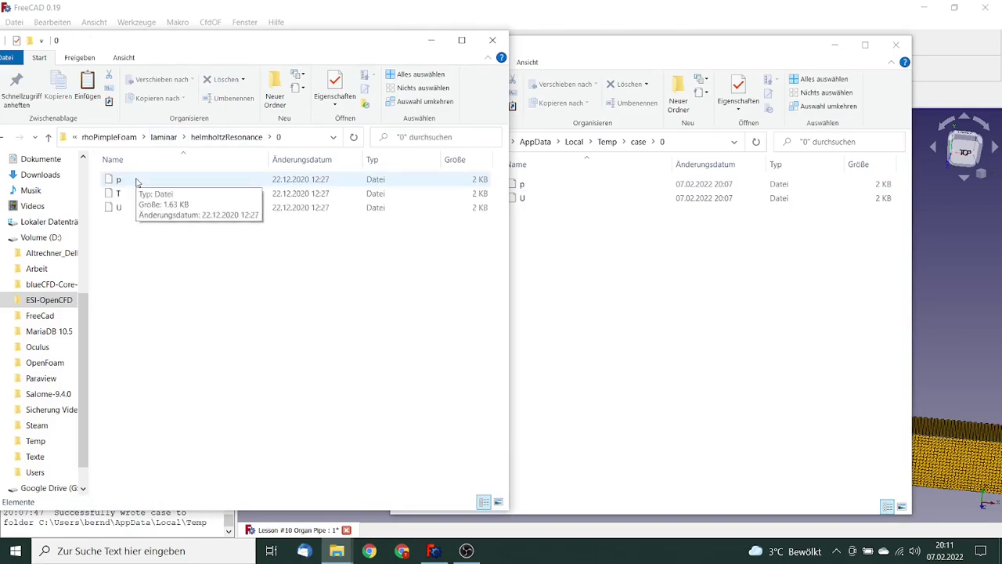
- Open the tutorial's p file and the case's p file from their 0 folders in Notepad++
left_click(136, 182)
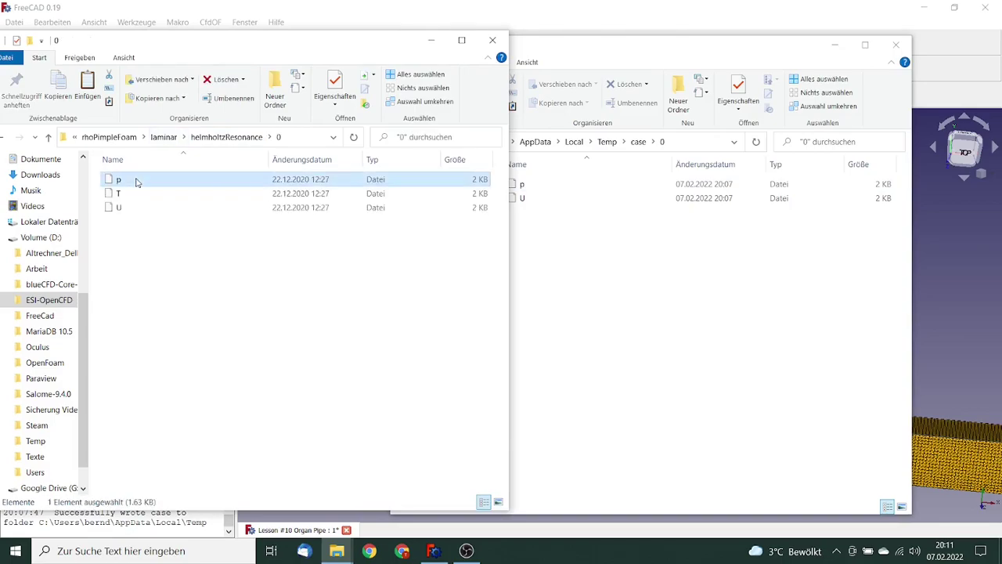
right_click(136, 181)
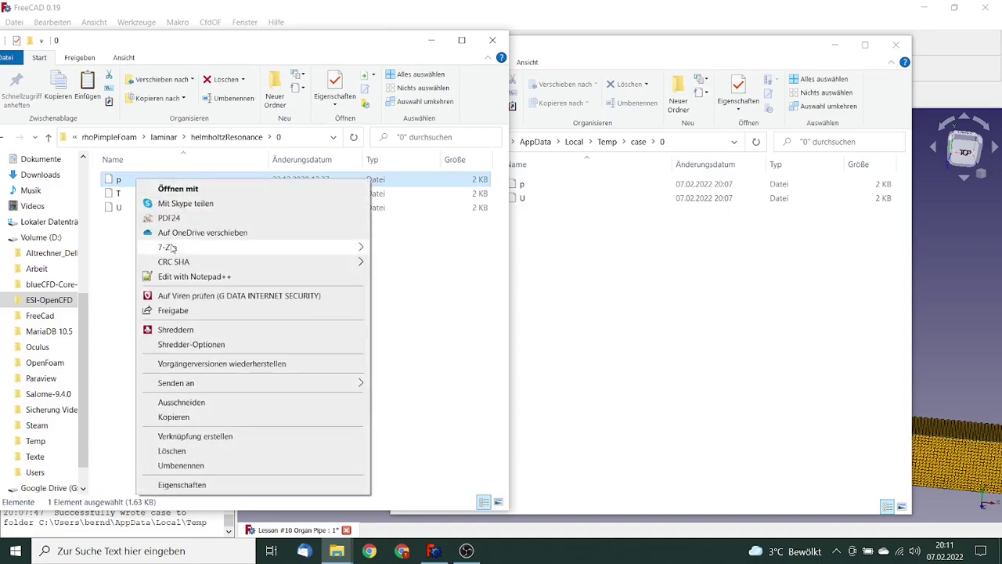
left_click(176, 275)
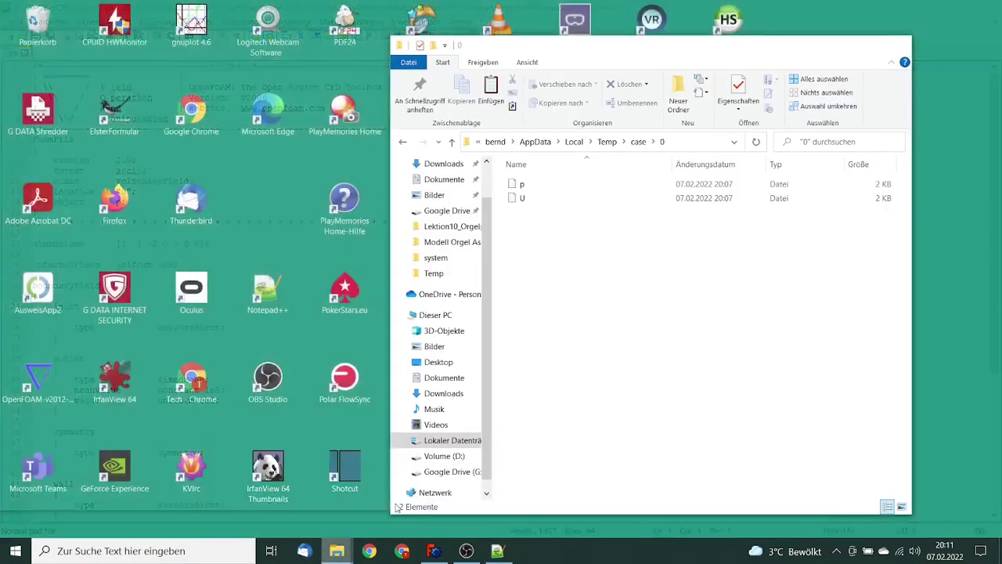
left_click(386, 509)
left_click(535, 184)
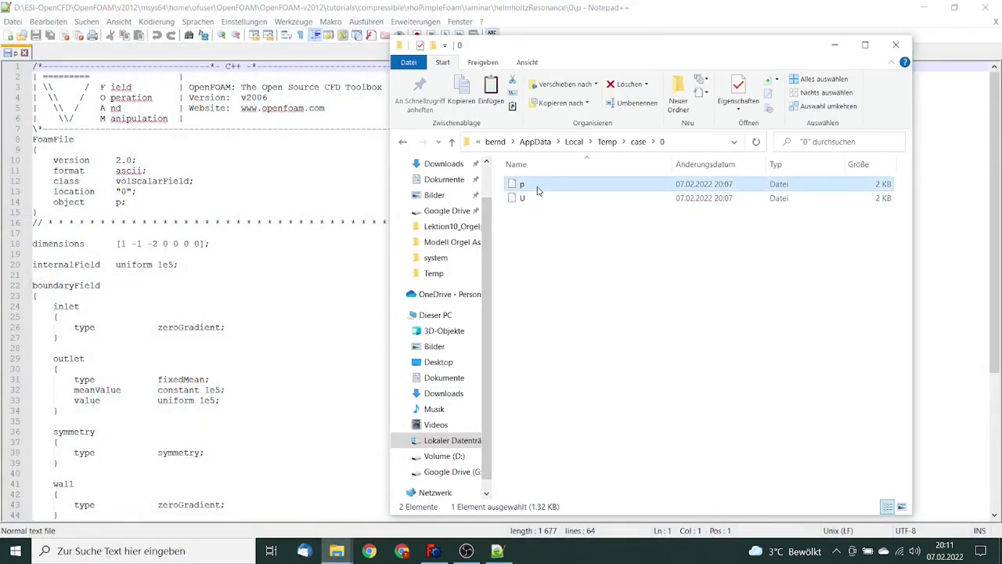
right_click(536, 186)
left_click(589, 285)
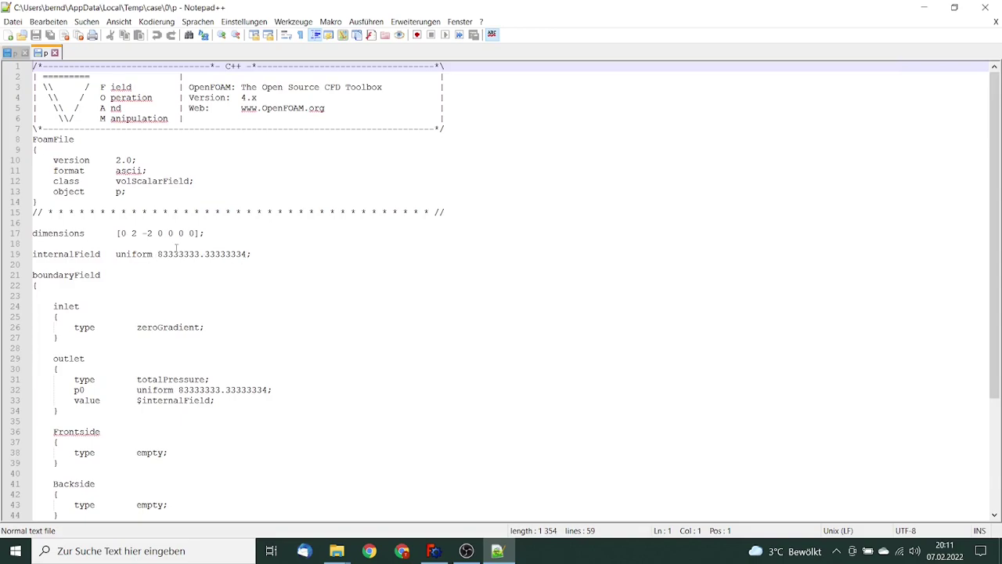
- In the case's p file, set the internalField and the outlet's p0 to uniform 1e5, copying the value from the tutorial's p file
left_click(15, 53)
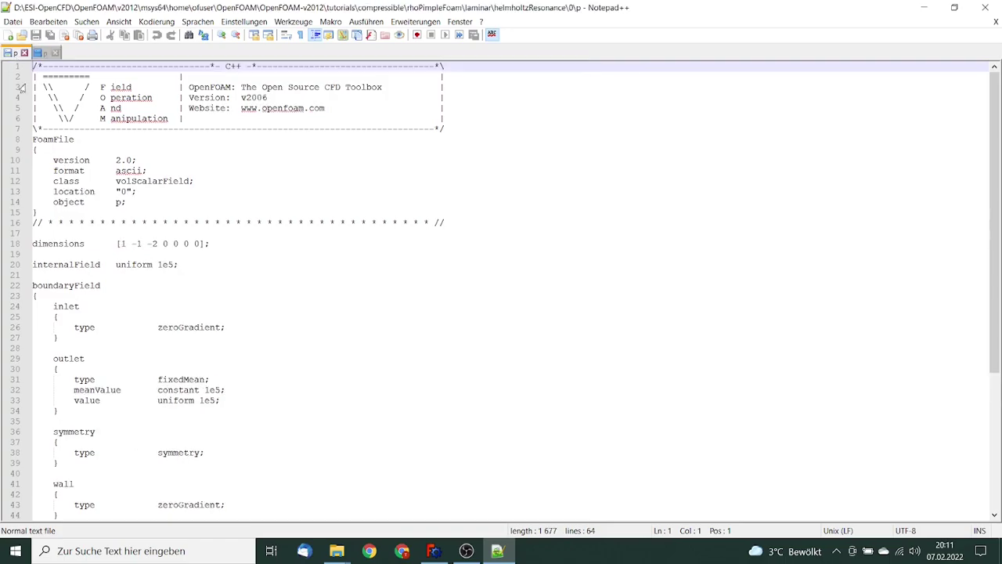
double_click(163, 265)
key("ctrl+c")
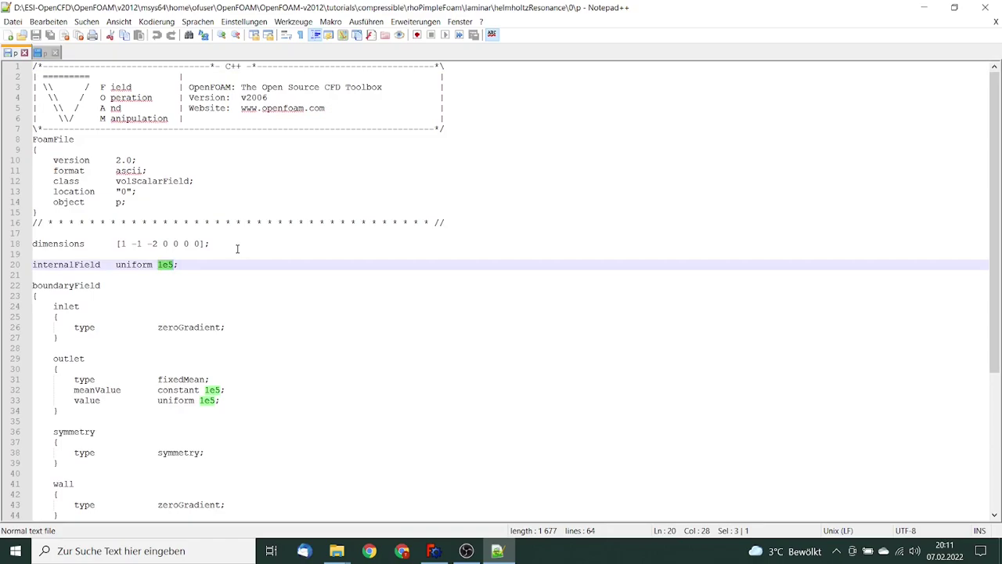
left_click(45, 53)
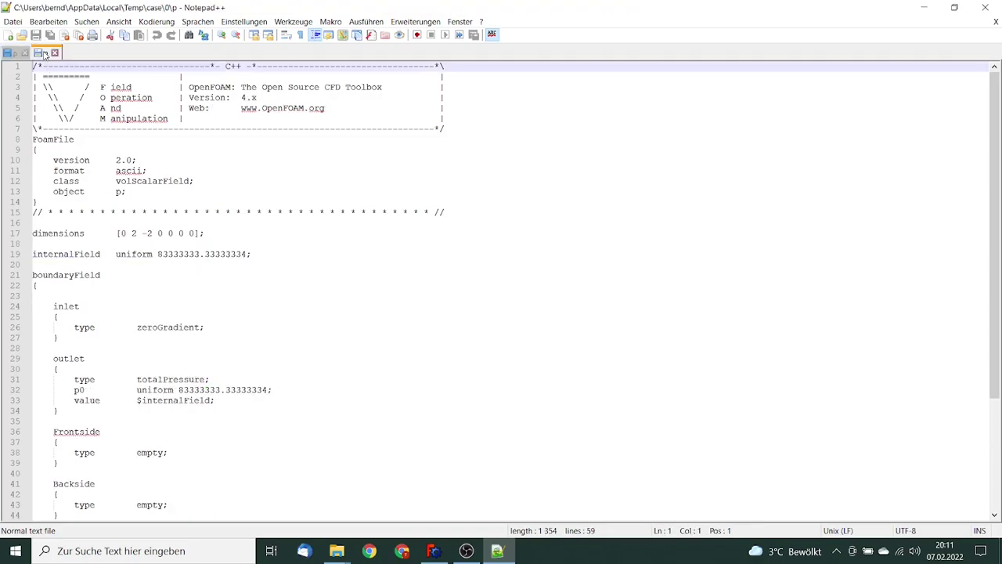
left_click_drag(157, 254, 245, 254)
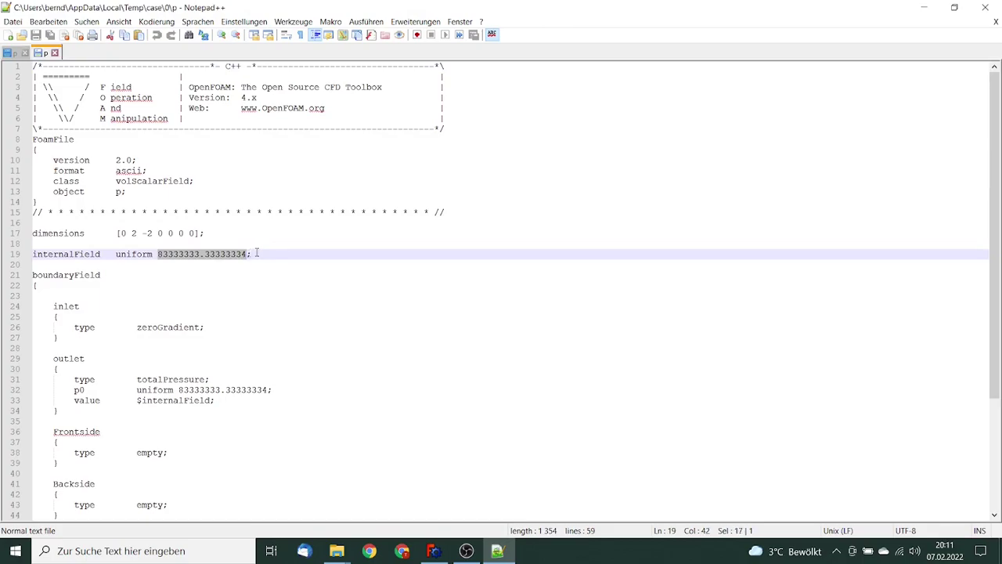
key("ctrl+v")
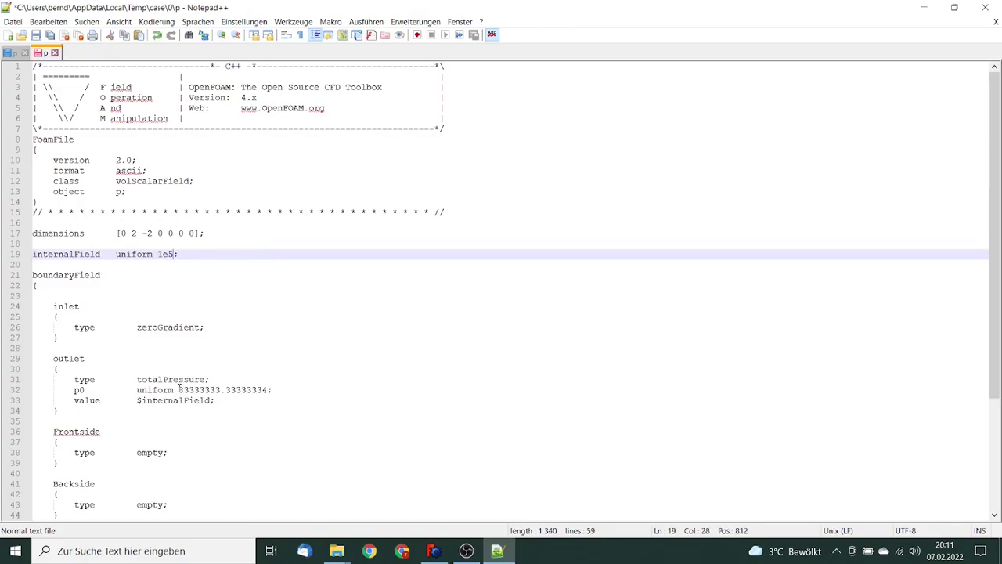
left_click_drag(179, 389, 267, 389)
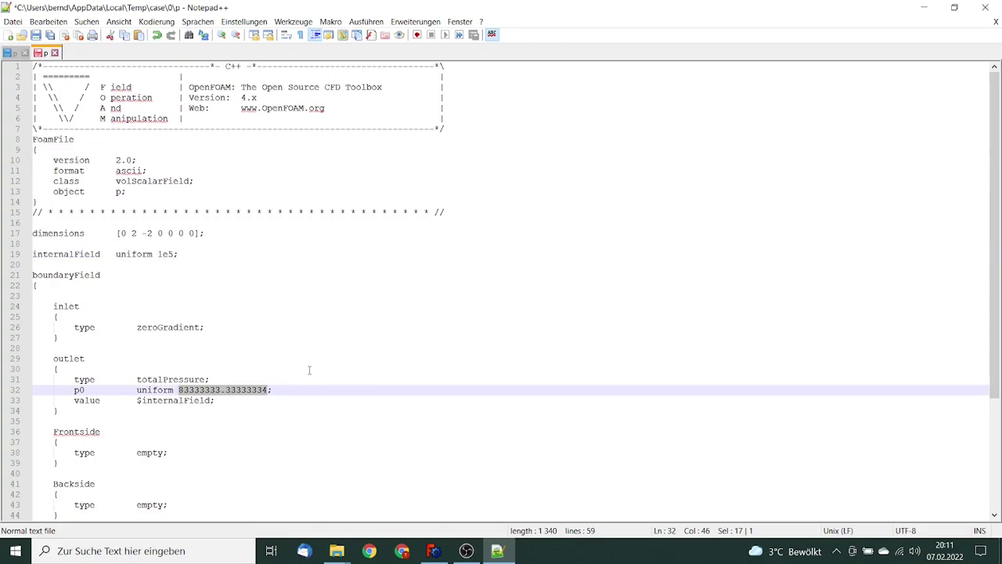
key("ctrl+v")
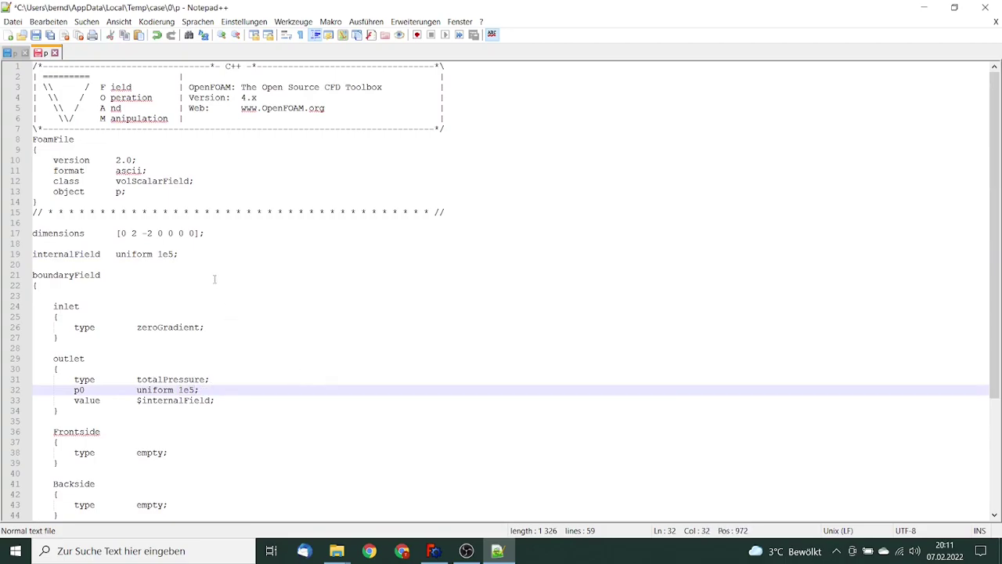
- Replace the dimensions line in the case's p file with the tutorial's [1 -1 -2 0 0 0 0] and save the file
left_click(16, 55)
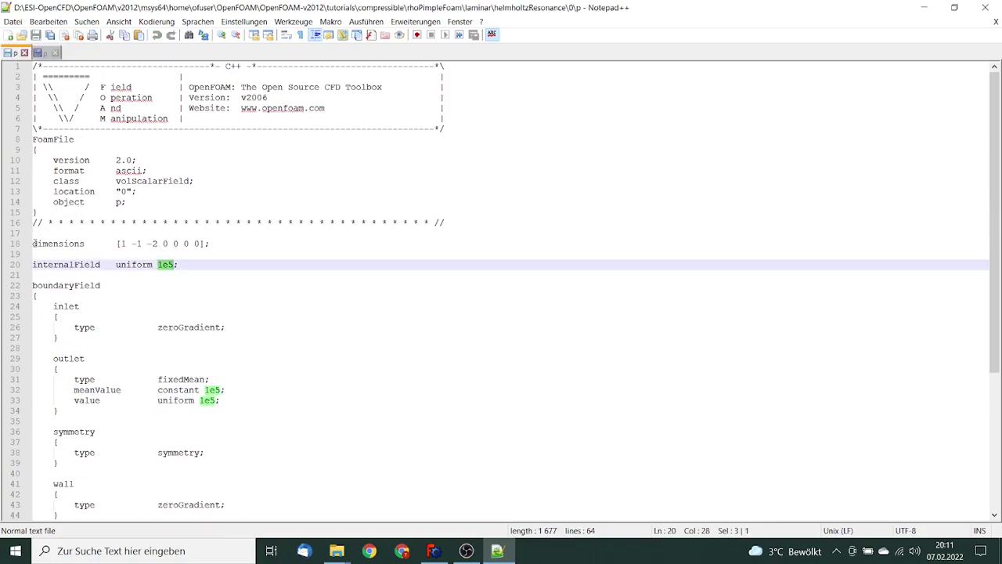
left_click_drag(34, 243, 225, 243)
key("ctrl+c")
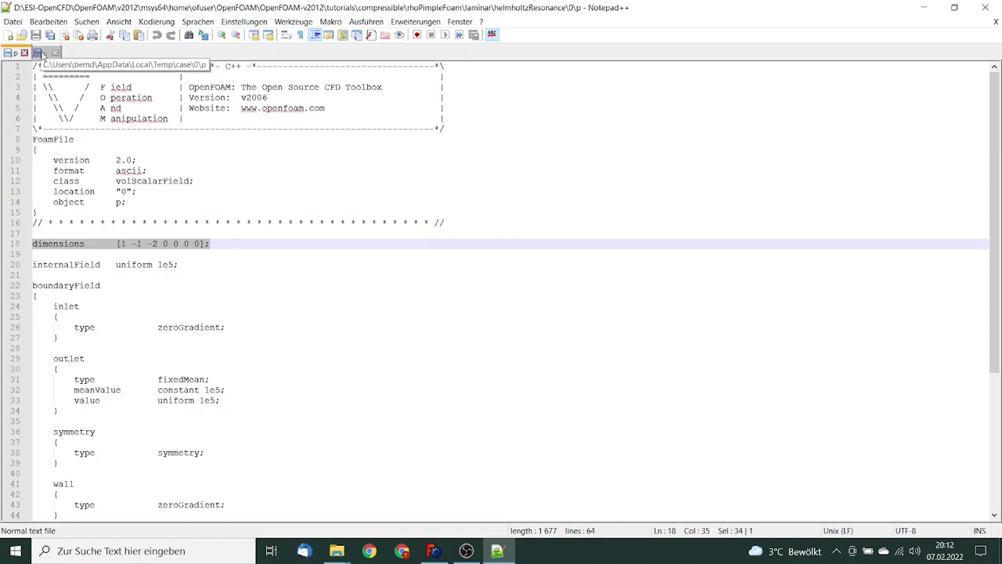
left_click(42, 53)
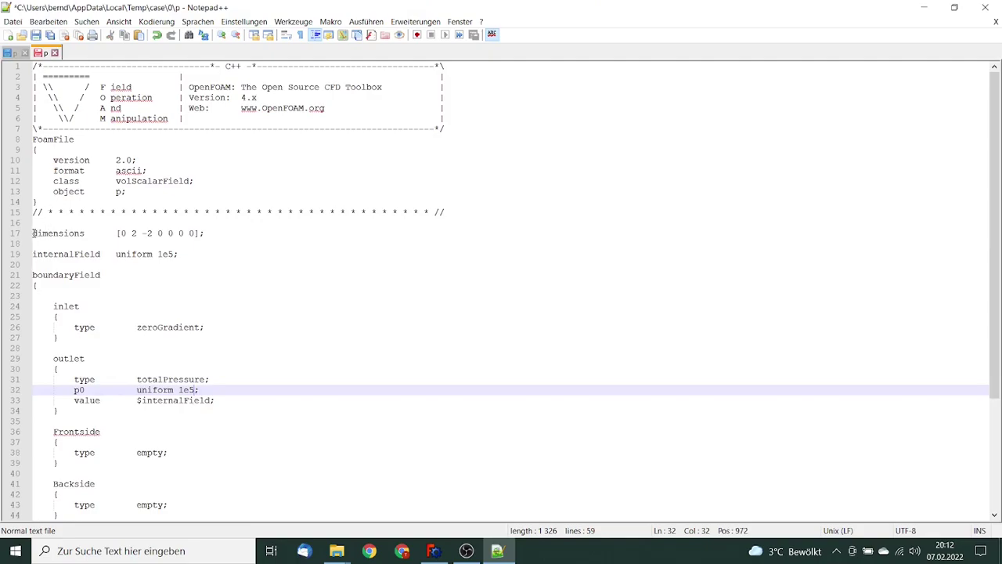
left_click_drag(34, 232, 221, 237)
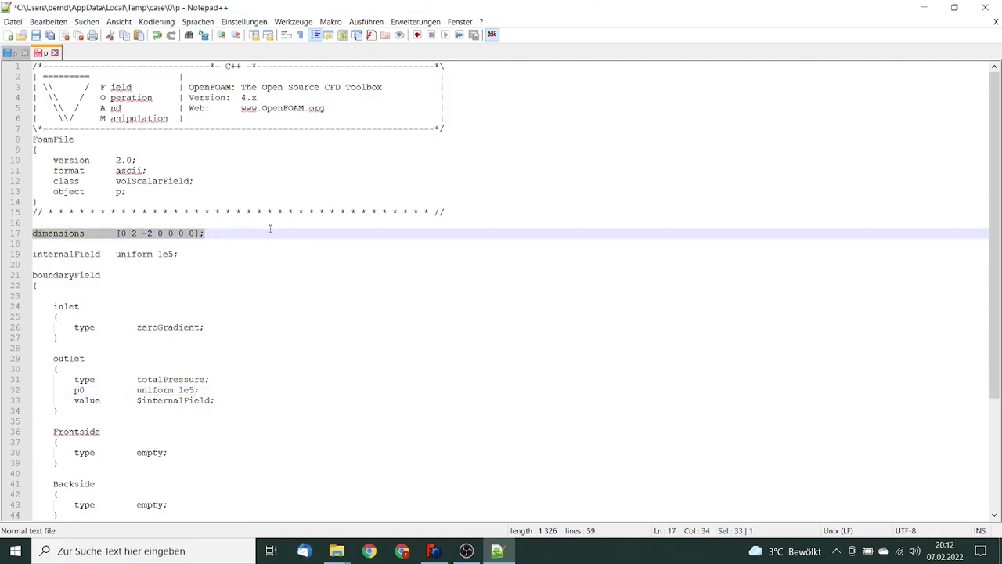
key("ctrl+v")
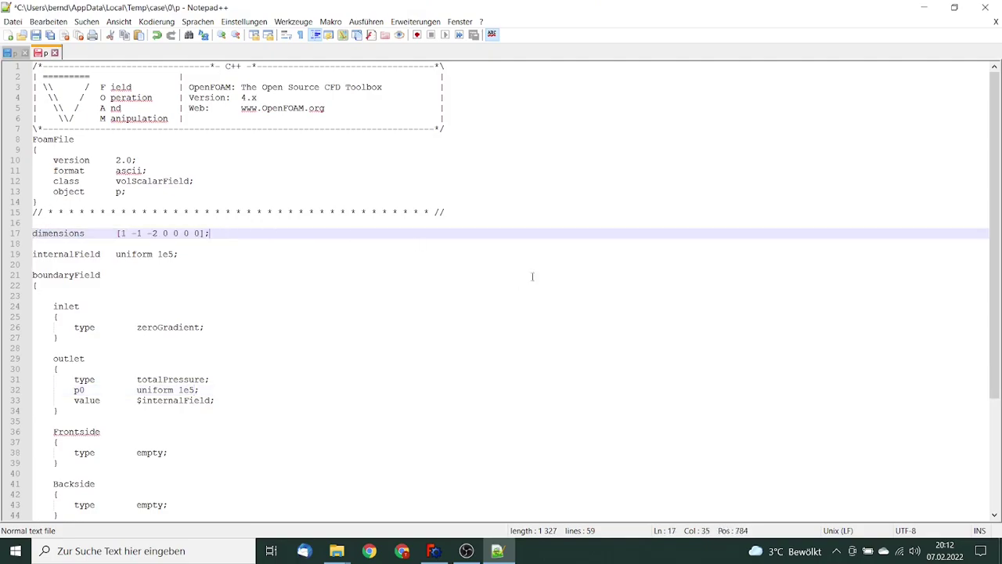
mouse_move(995, 318)
left_mouse_down()
mouse_move(991, 430)
mouse_move(991, 309)
left_mouse_up()
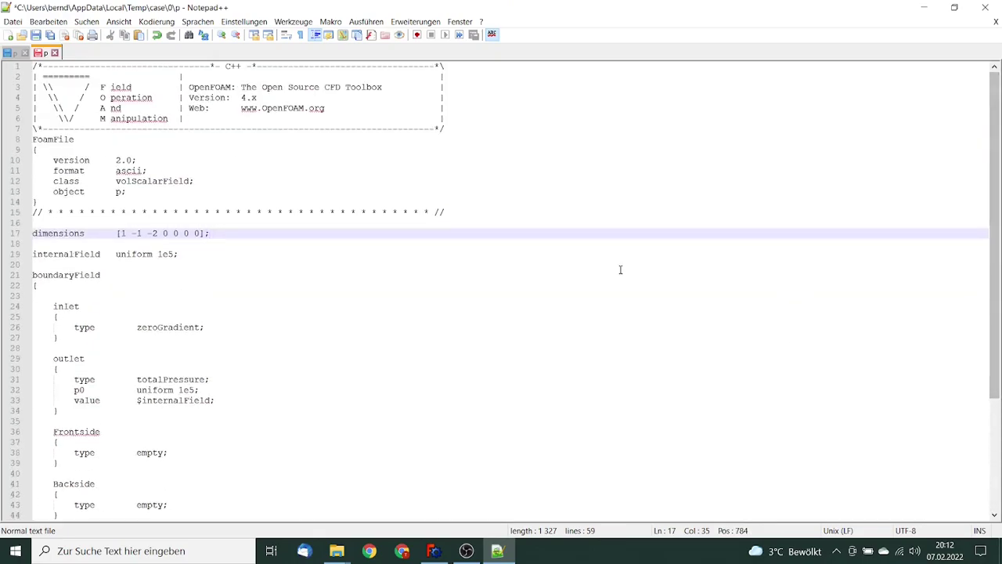
left_click(35, 35)
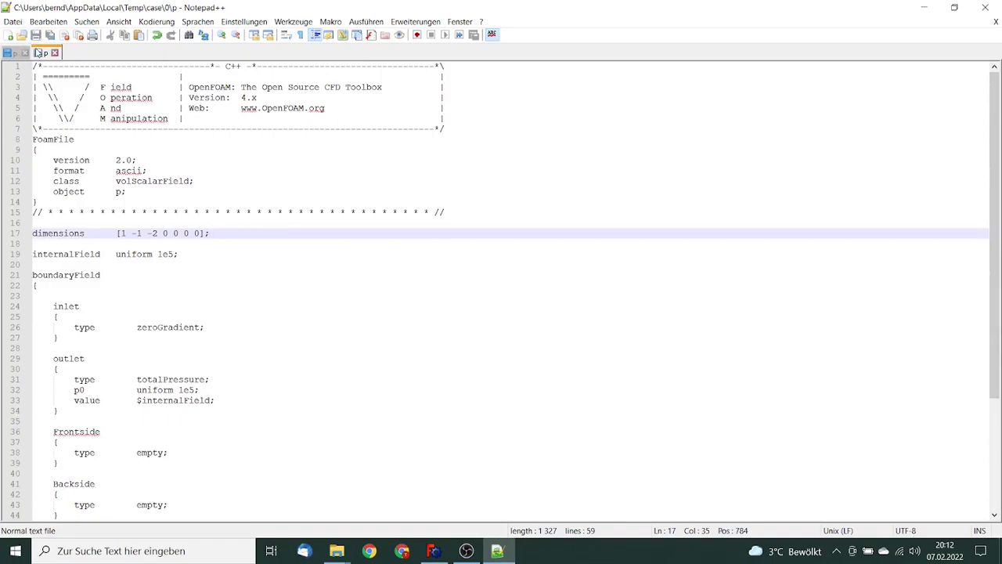
- Close the case's and the tutorial's p files and exit Notepad++ to return to the folder windows
left_click(54, 53)
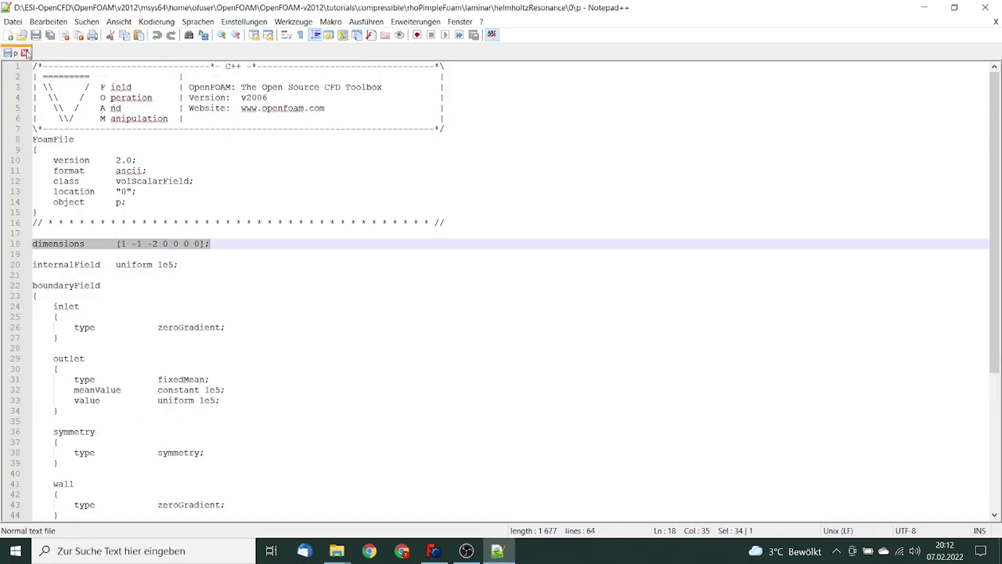
left_click(24, 52)
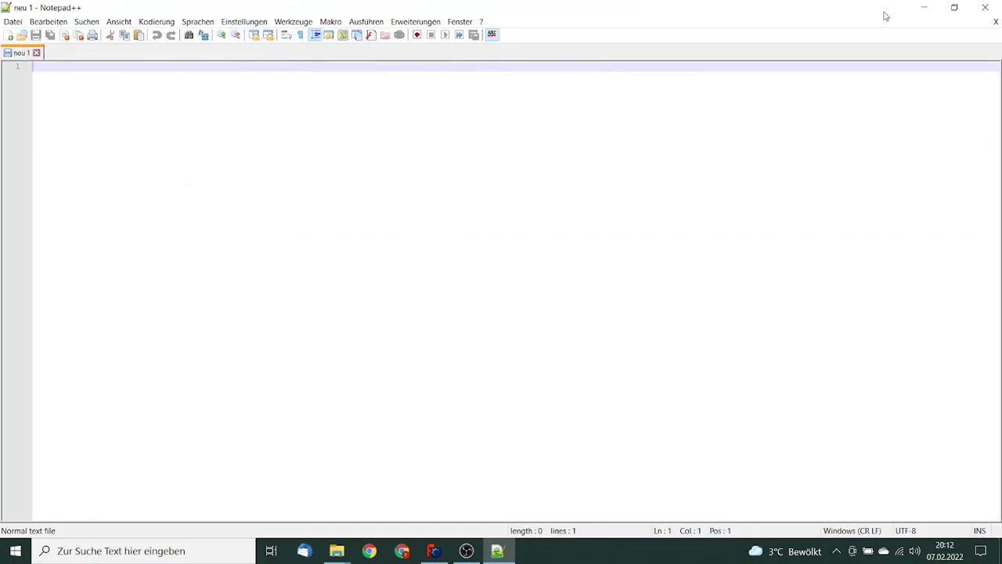
left_click(985, 7)
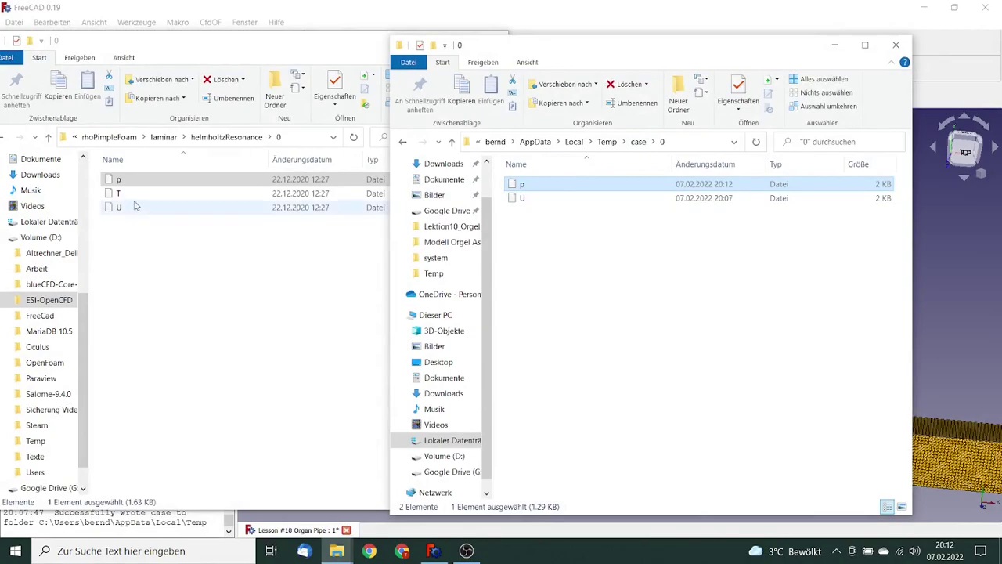
- Duplicate the p file inside the case's 0 folder and rename the copy T
right_click(526, 186)
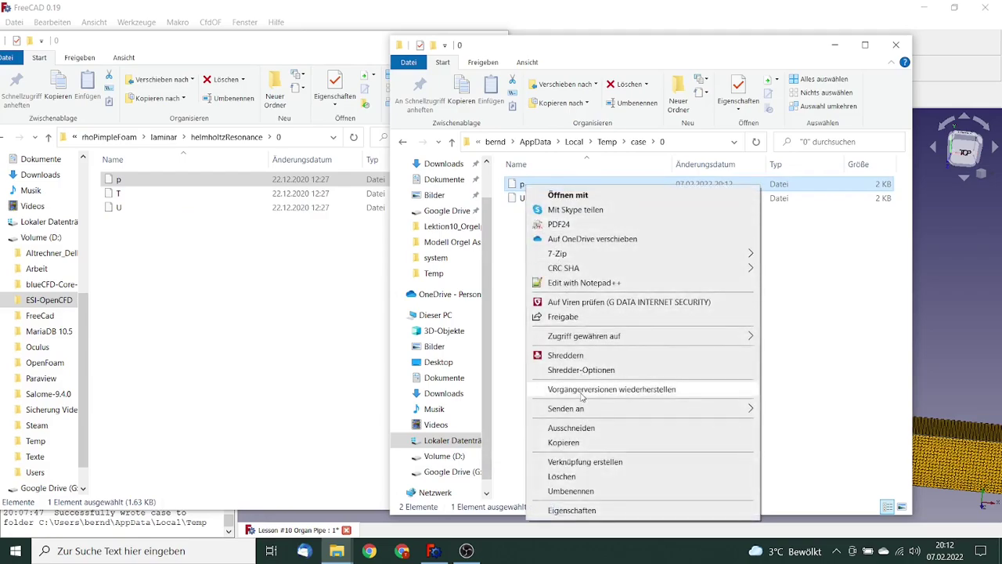
left_click(585, 443)
left_click(577, 394)
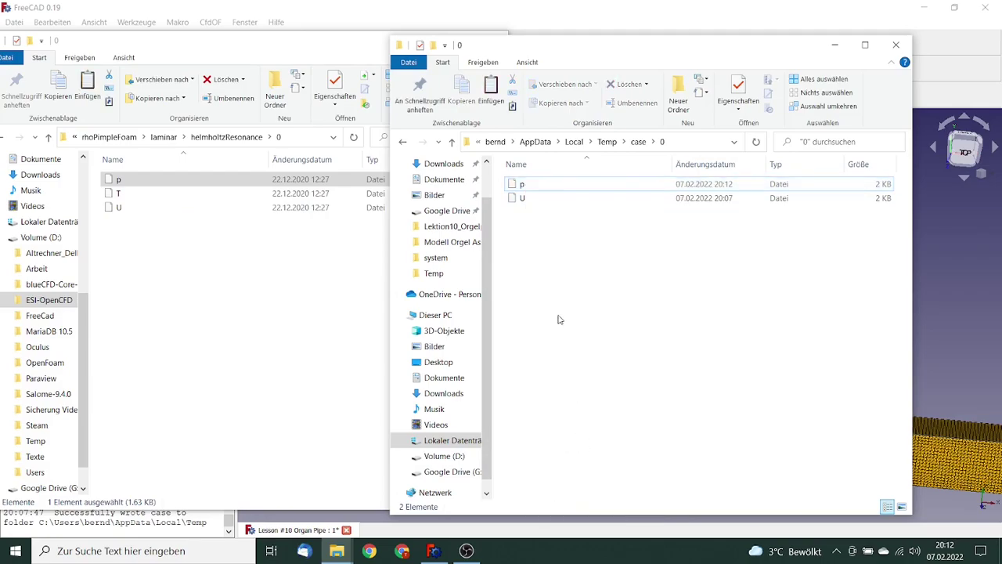
right_click(555, 289)
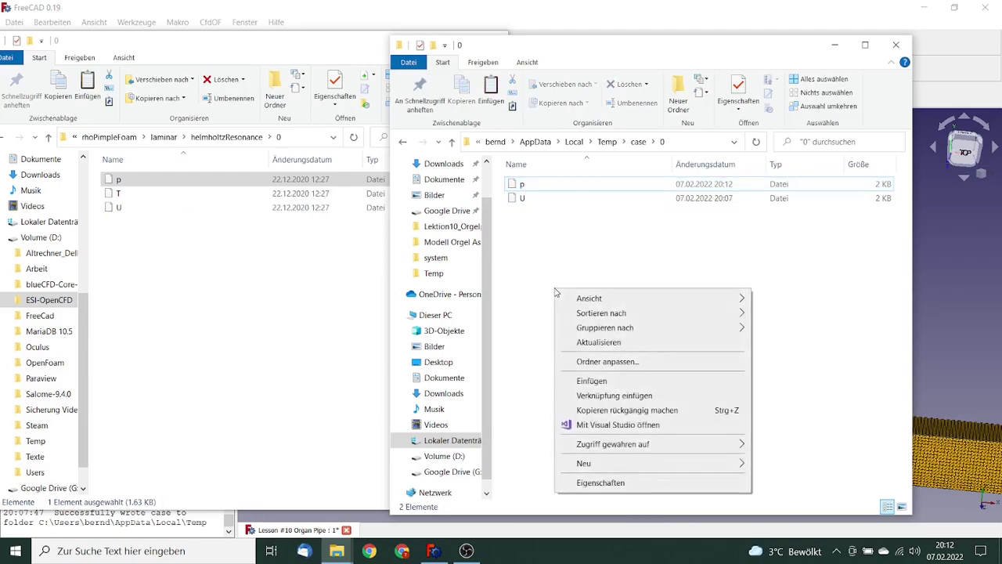
left_click(584, 382)
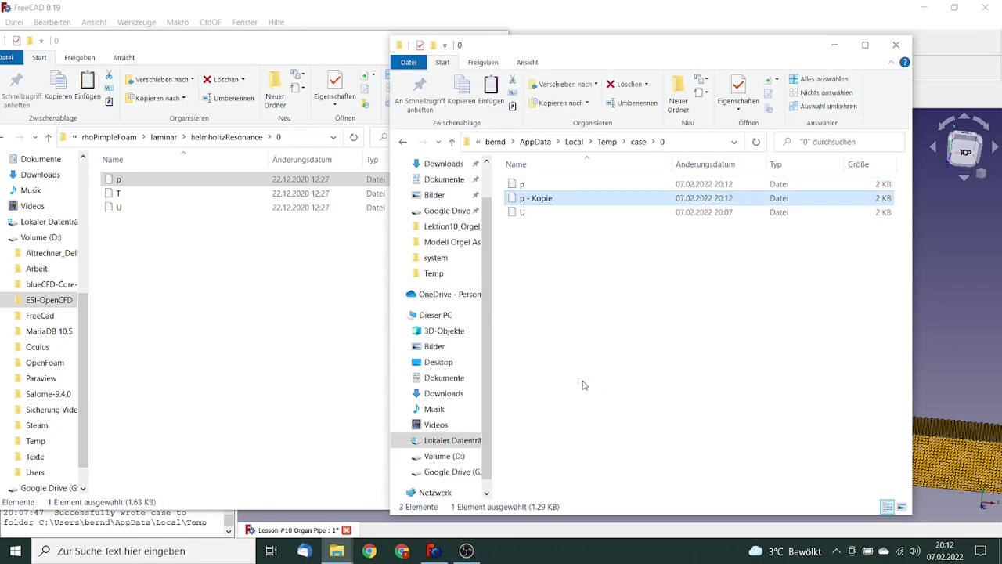
left_click(536, 199)
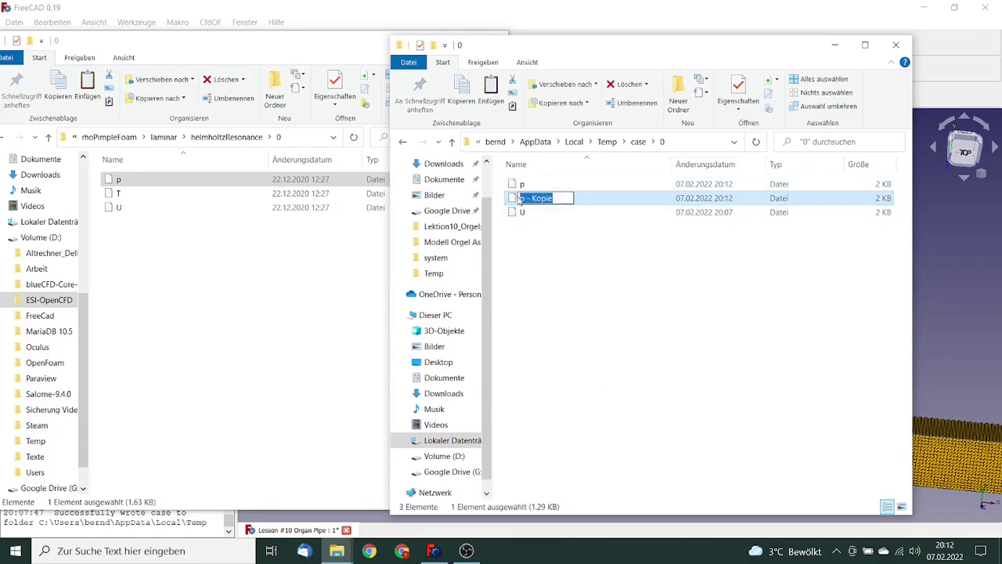
type("T")
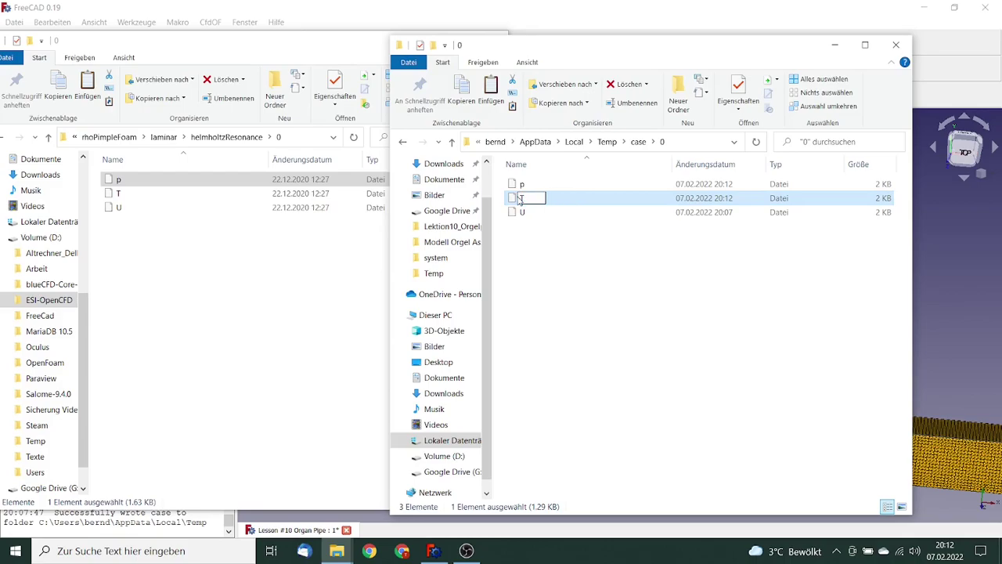
key("Return")
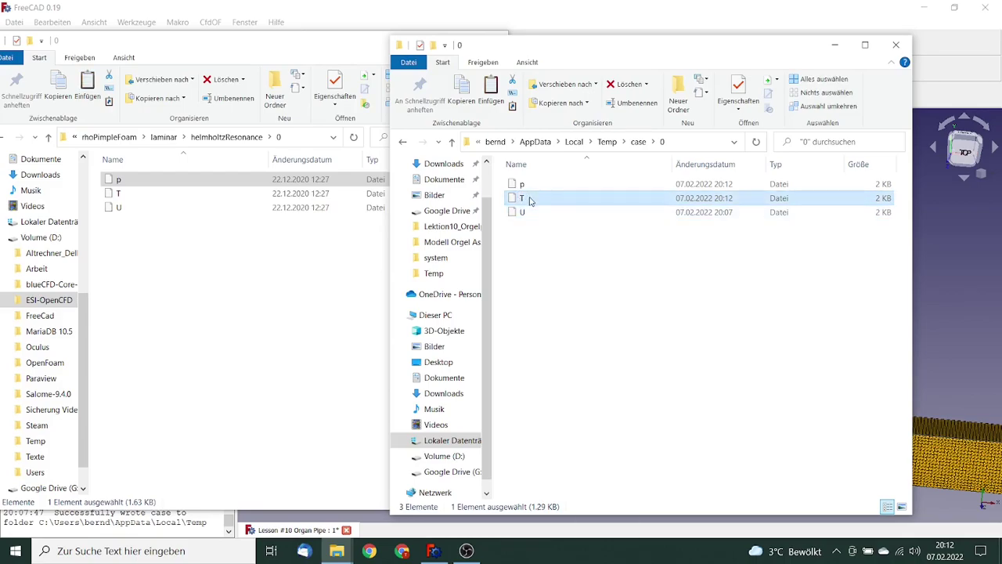
- Open the tutorial's T file and the case's new T file from their 0 folders in Notepad++
left_click(169, 197)
right_click(168, 197)
left_click(221, 292)
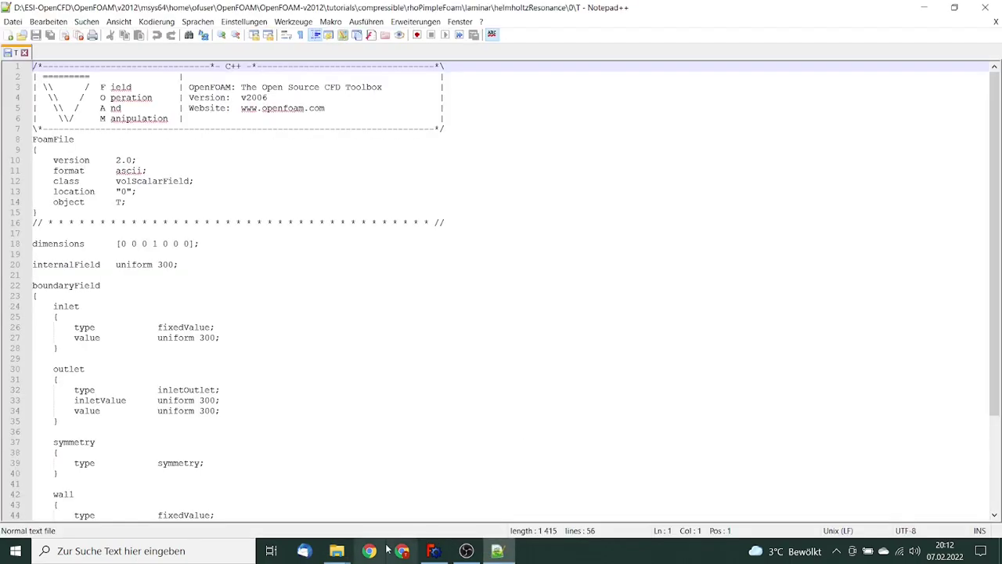
mouse_move(337, 552)
left_click(416, 511)
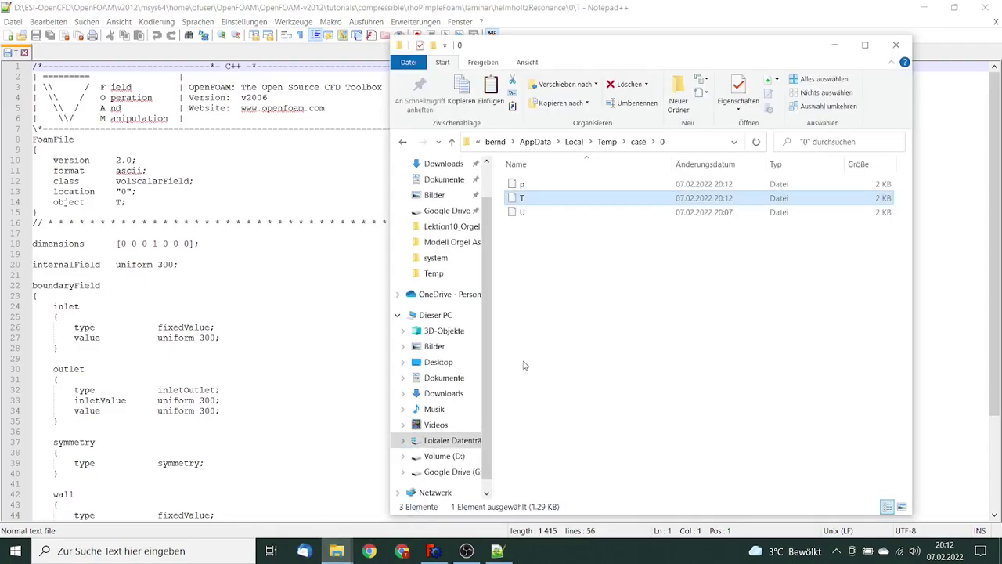
right_click(539, 203)
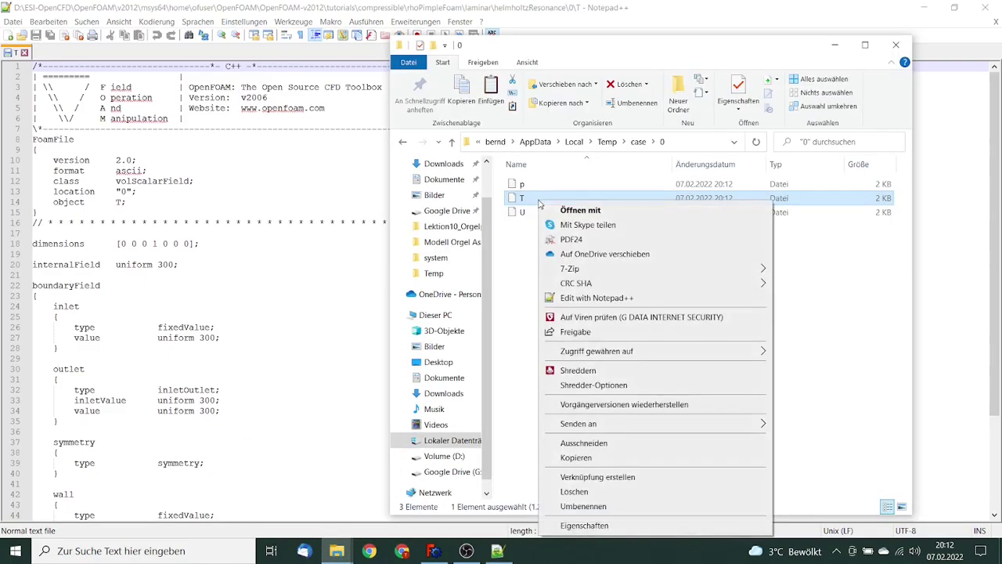
left_click(586, 300)
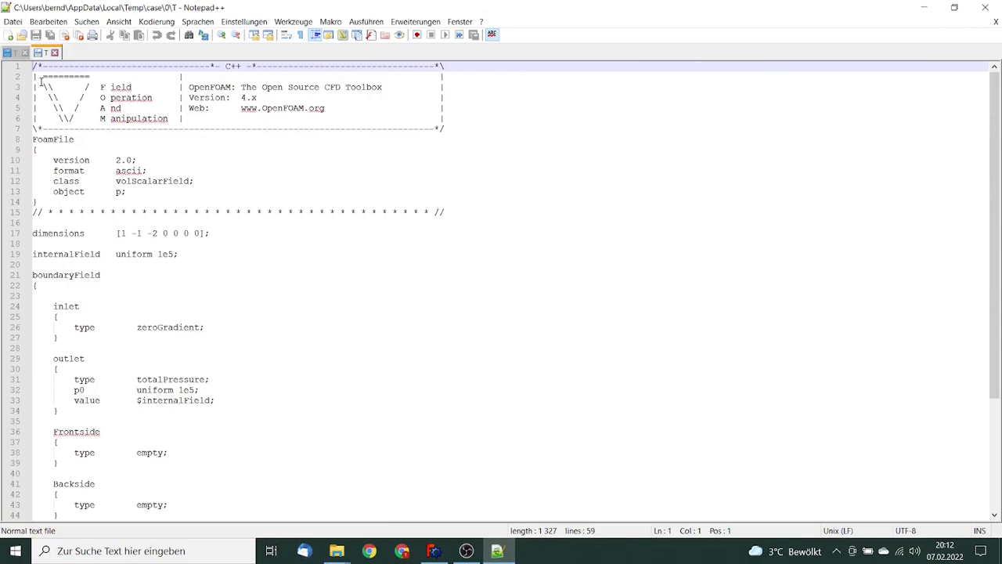
- Change the object entry in the FoamFile header of the case's T file to T
double_click(118, 191)
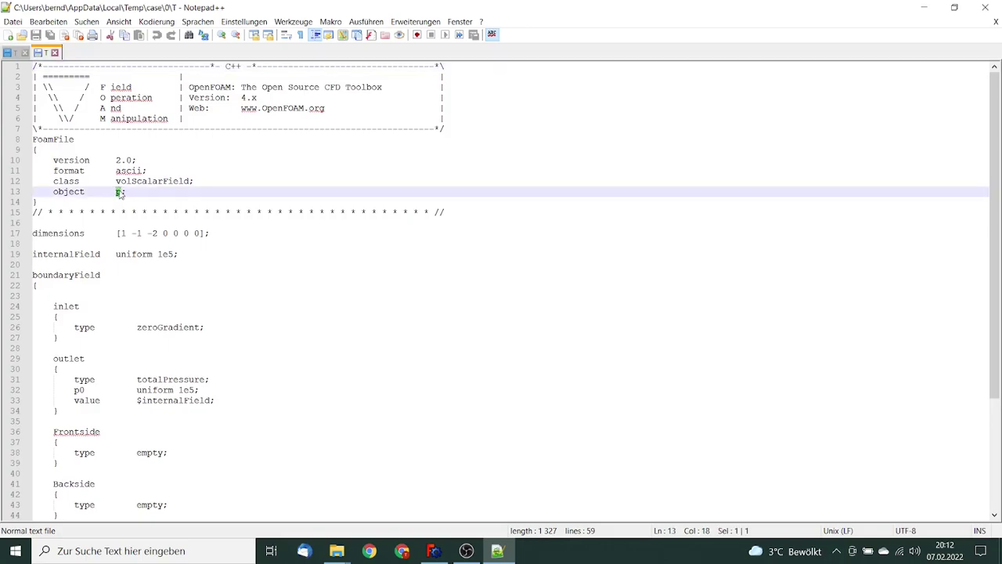
type("T")
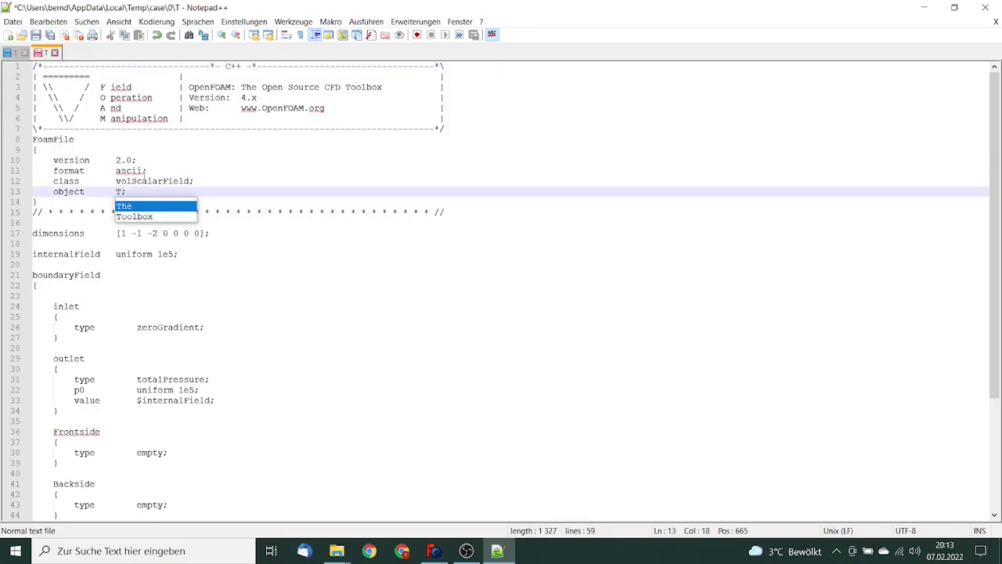
left_click(157, 168)
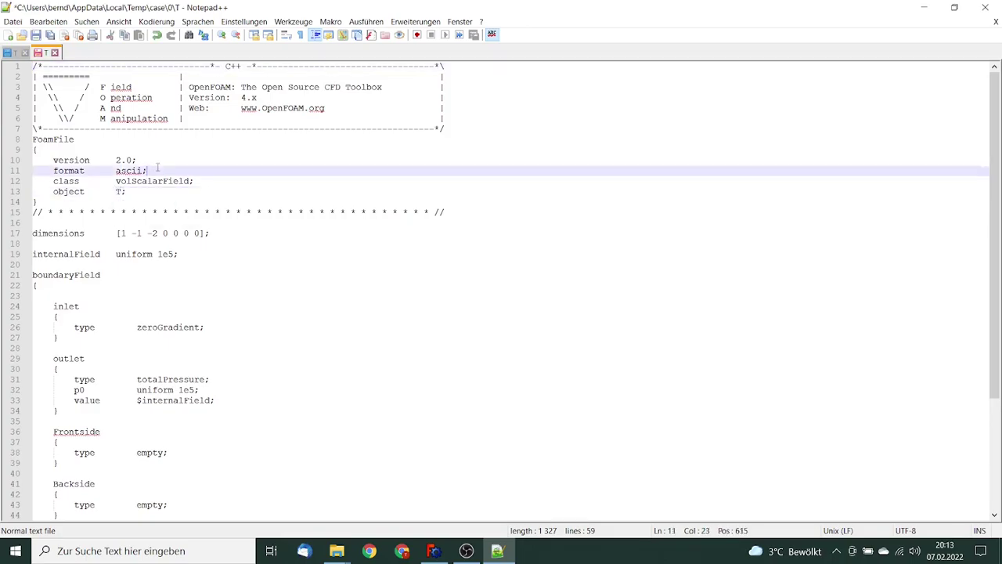
- In the case's T file, replace the dimensions with the tutorial's [0 0 0 1 0 0 0] and set the internalField to uniform 293
left_click(12, 52)
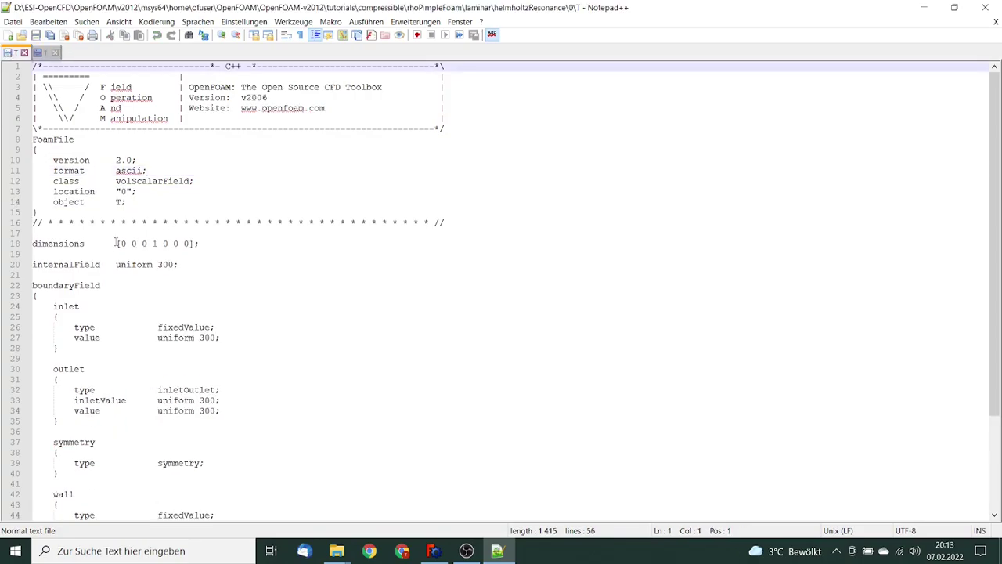
left_click_drag(117, 244, 195, 248)
key("ctrl+c")
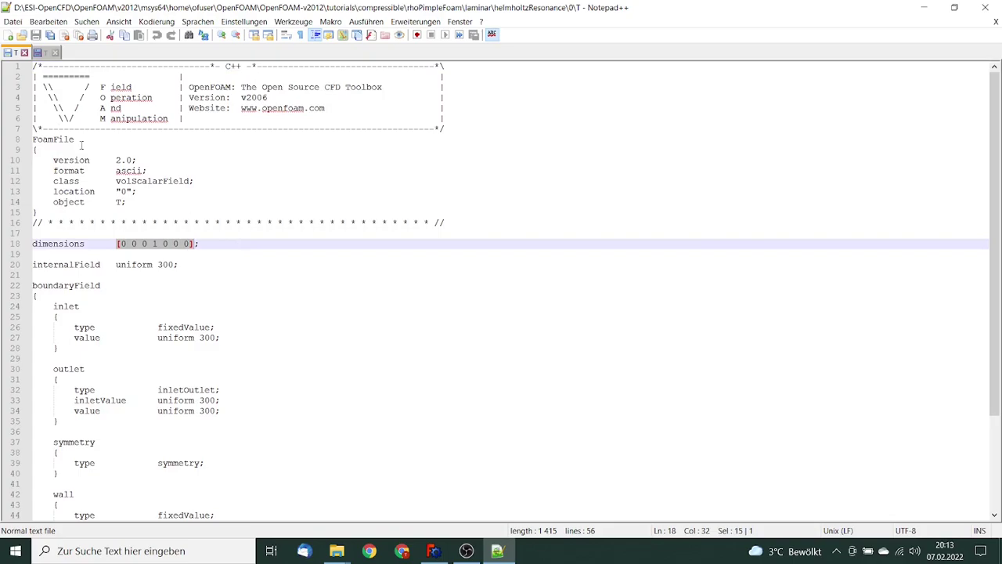
left_click(43, 52)
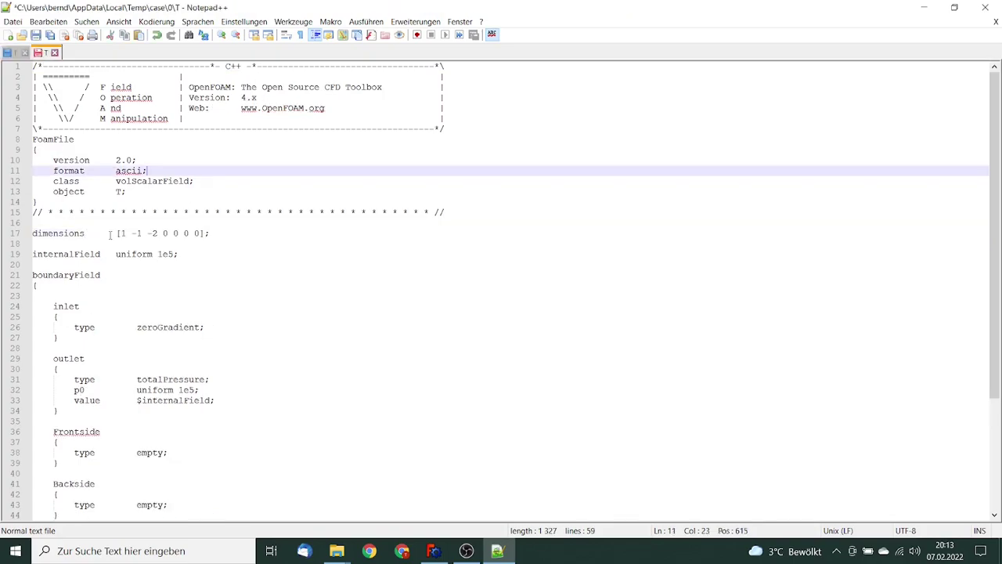
left_click_drag(117, 233, 203, 232)
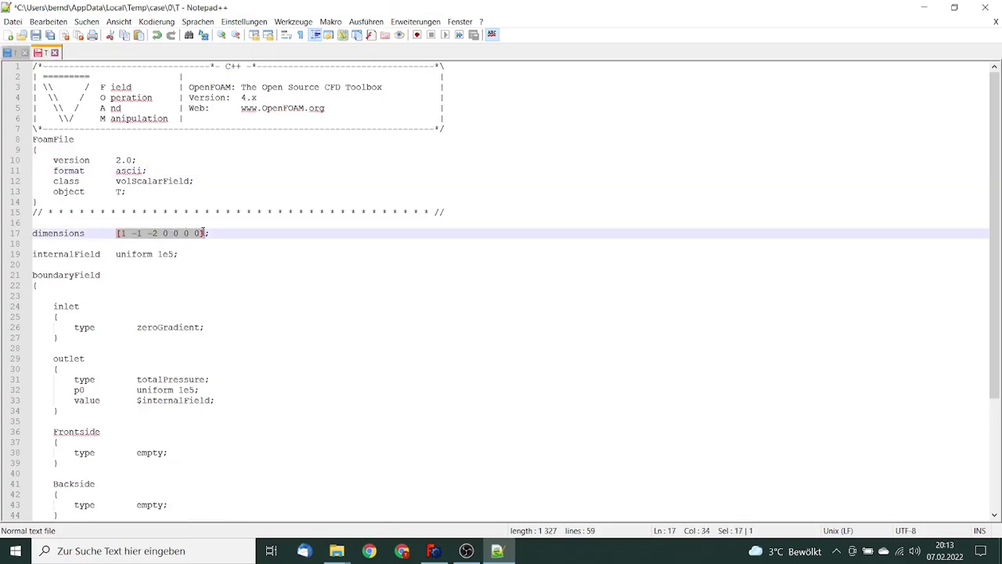
left_click(15, 53)
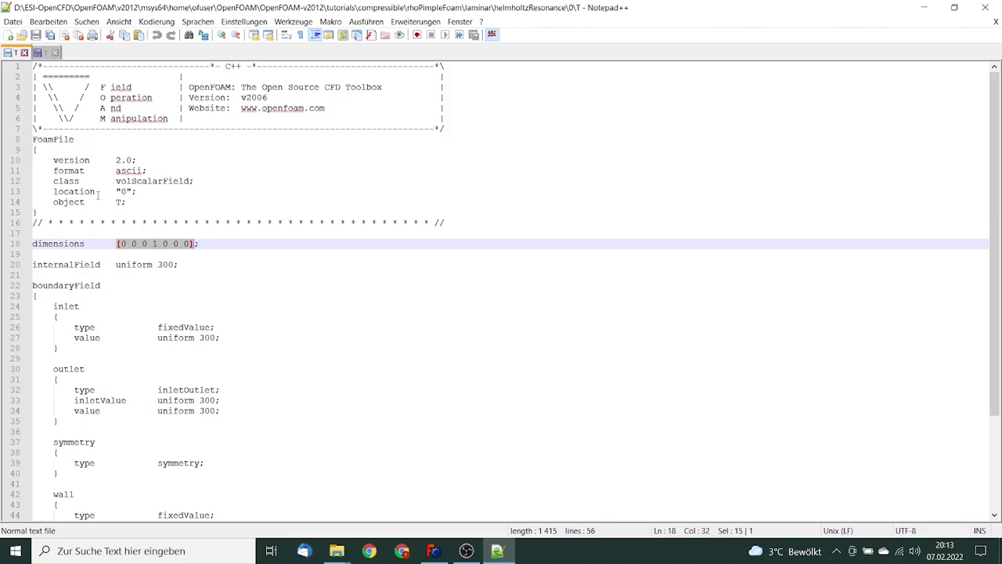
left_click(47, 52)
key("ctrl+v")
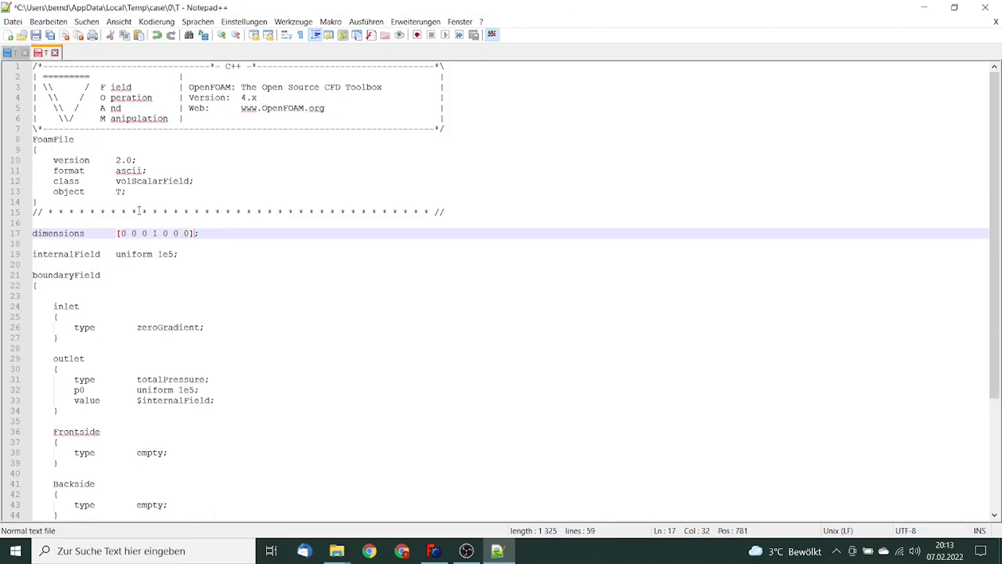
double_click(160, 254)
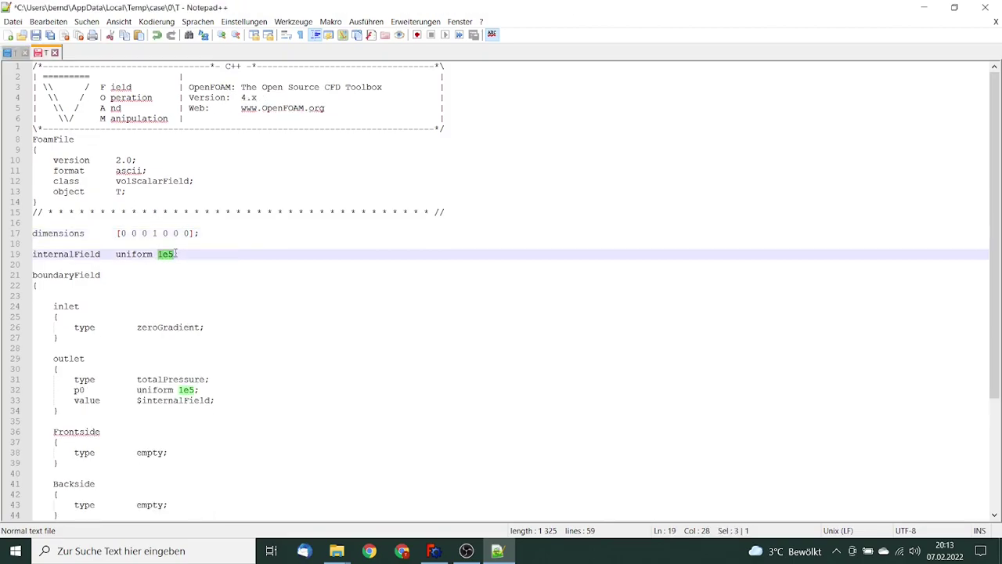
type("293")
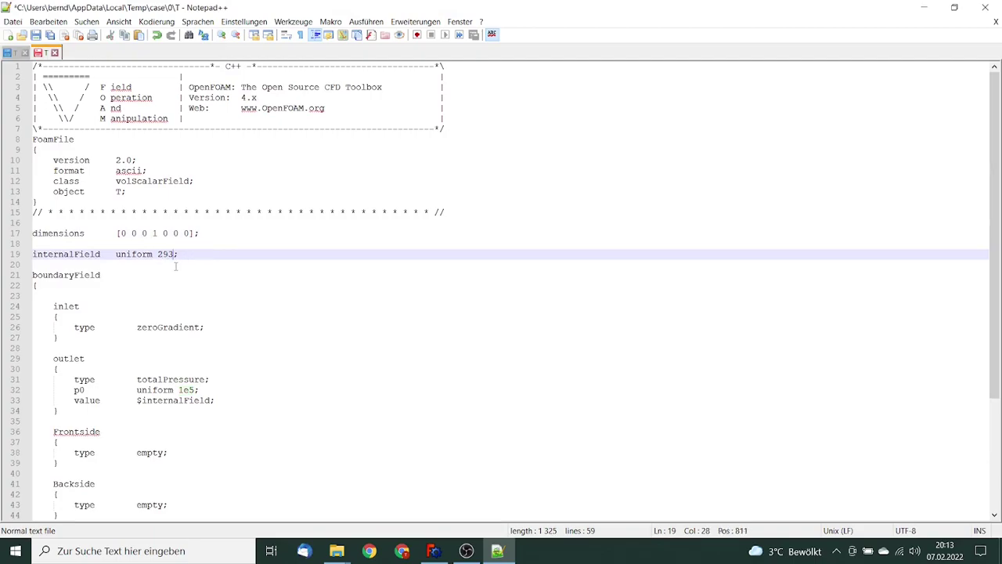
- Replace the inlet condition in the case's T file with the tutorial's fixedValue entry and set its value to uniform 293
left_click(14, 52)
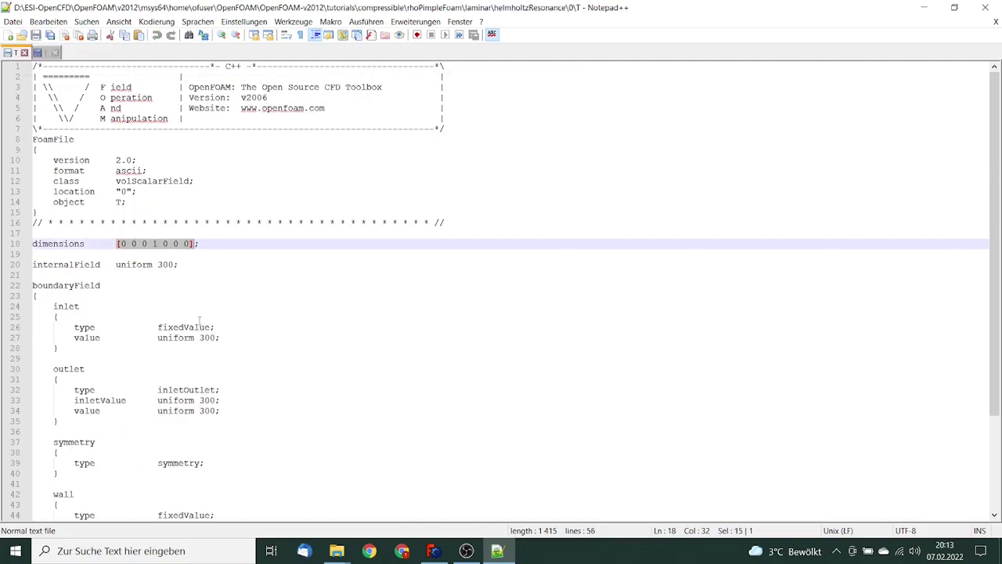
left_click_drag(220, 336, 29, 328)
key("ctrl+c")
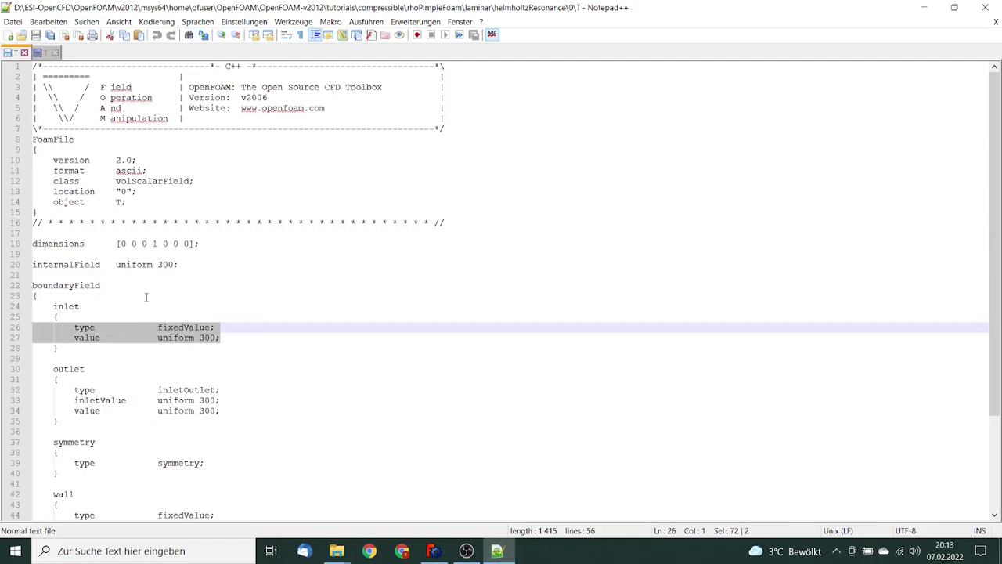
left_click(44, 53)
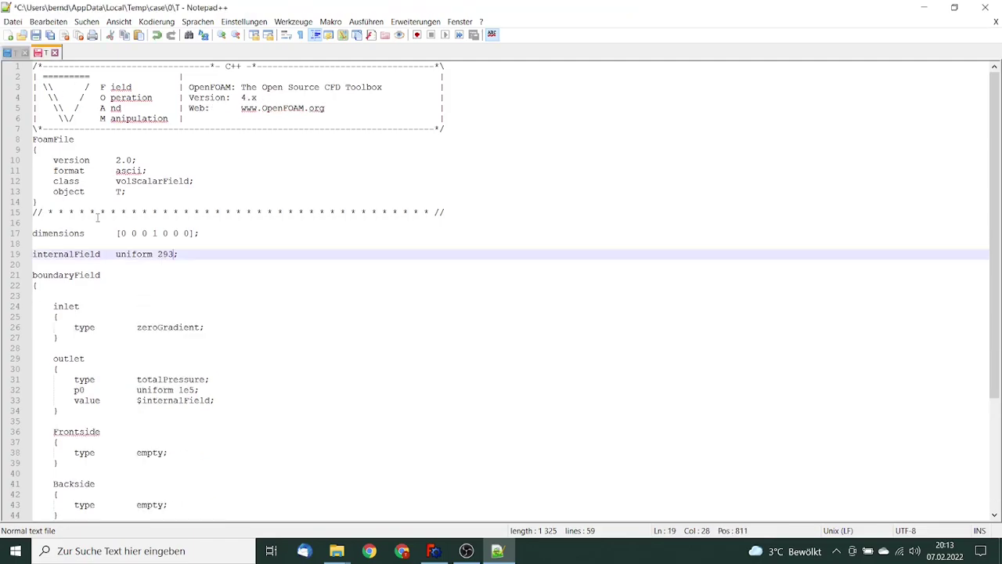
left_click_drag(207, 326, 32, 328)
key("ctrl+v")
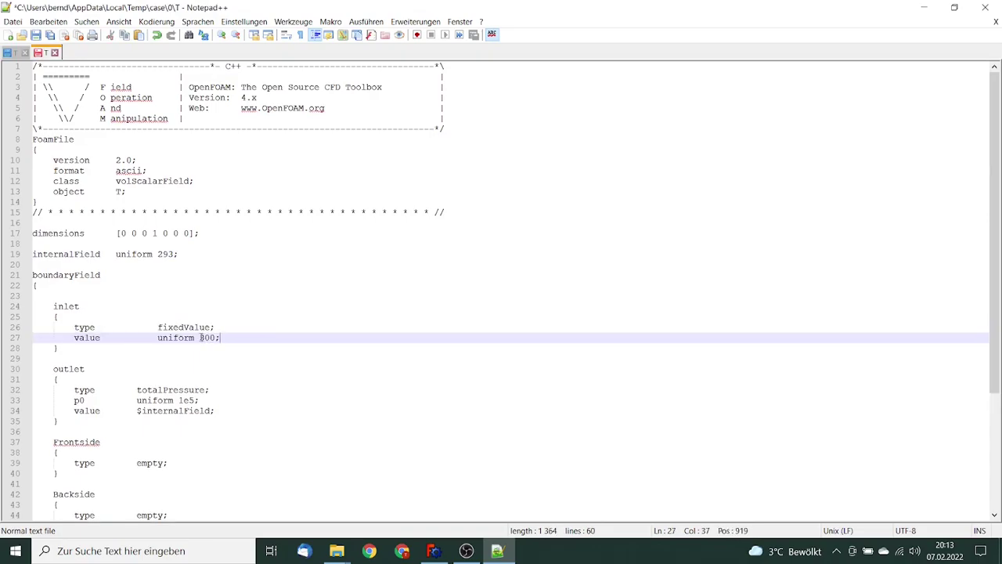
left_click_drag(200, 338, 216, 337)
type("293")
- Copy the inlet's fixedValue, uniform 293 lines over the zeroGradient entries of the wall and defaultFaces patches
left_click_drag(226, 339, 25, 329)
key("ctrl+c")
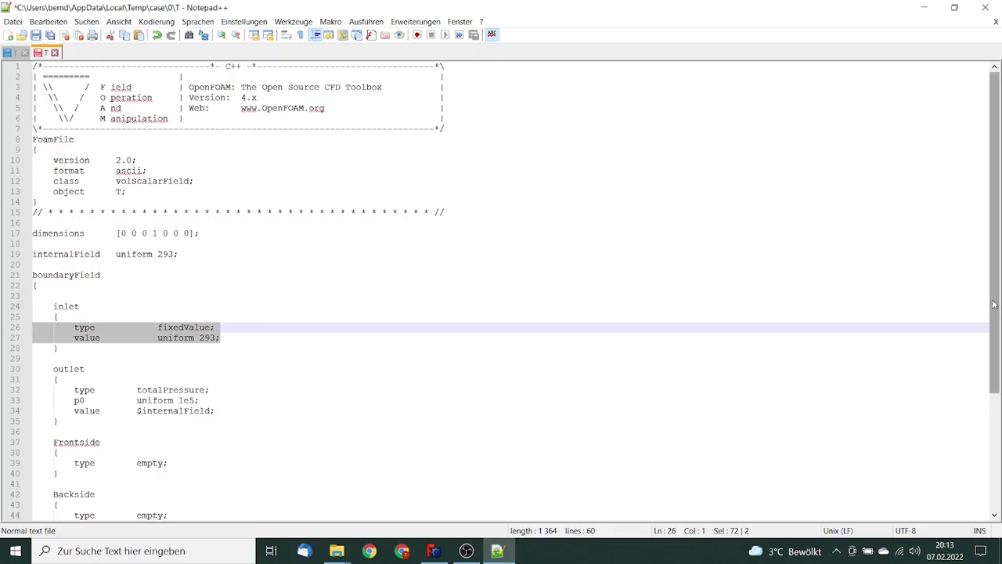
left_click_drag(995, 305, 995, 401)
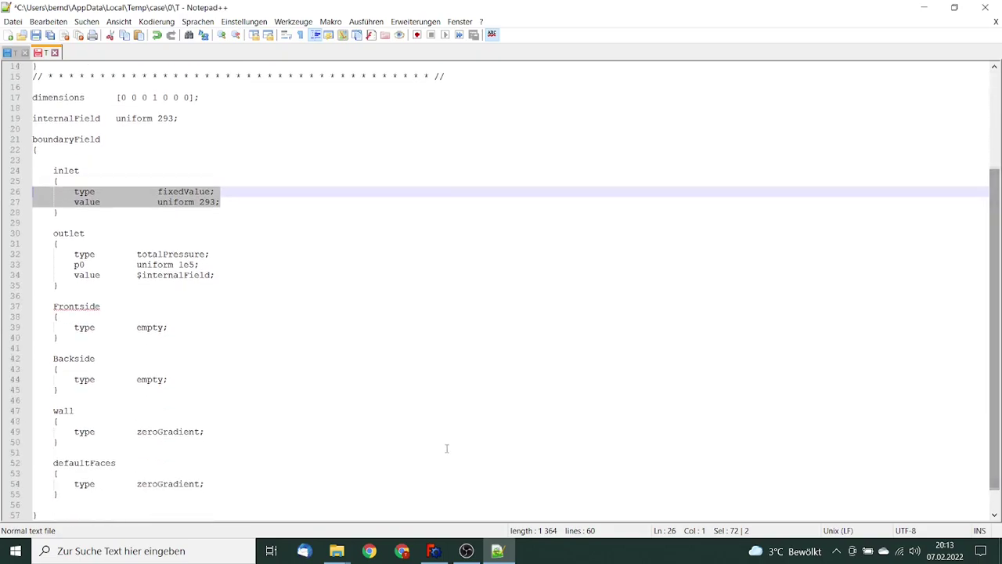
mouse_move(47, 442)
left_mouse_down()
mouse_move(112, 441)
mouse_move(33, 432)
left_mouse_up()
key("ctrl+v")
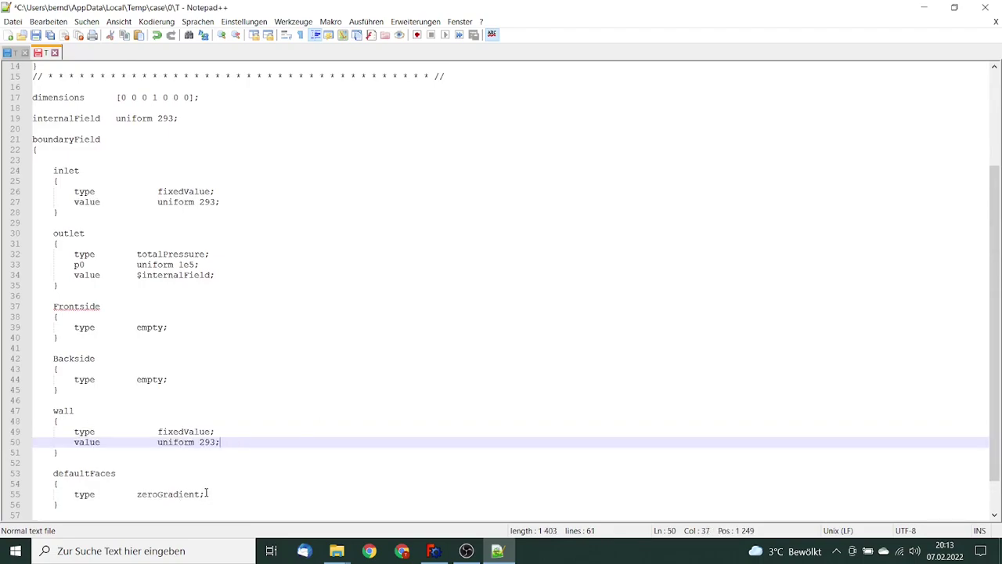
left_click_drag(207, 493, 33, 494)
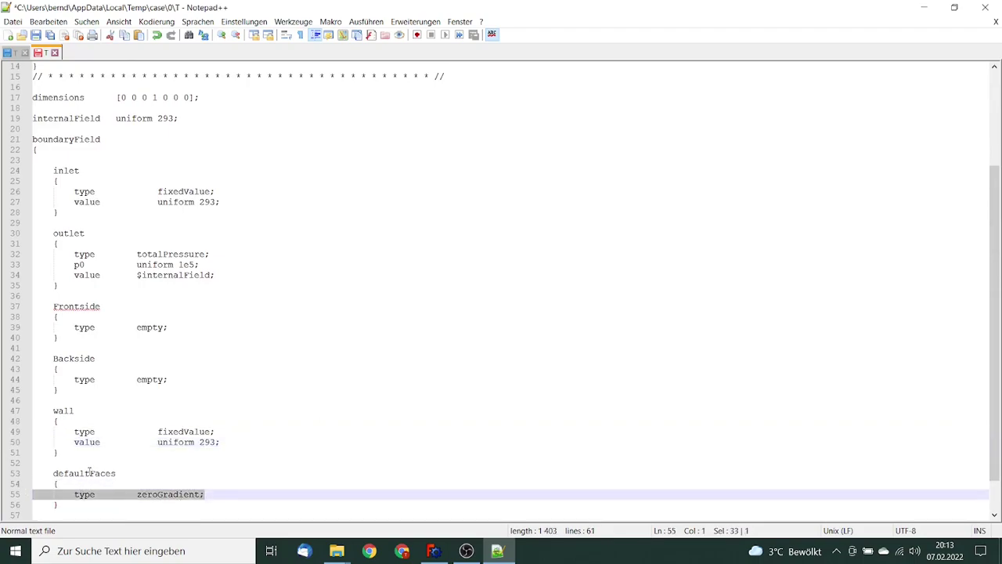
key("ctrl+v")
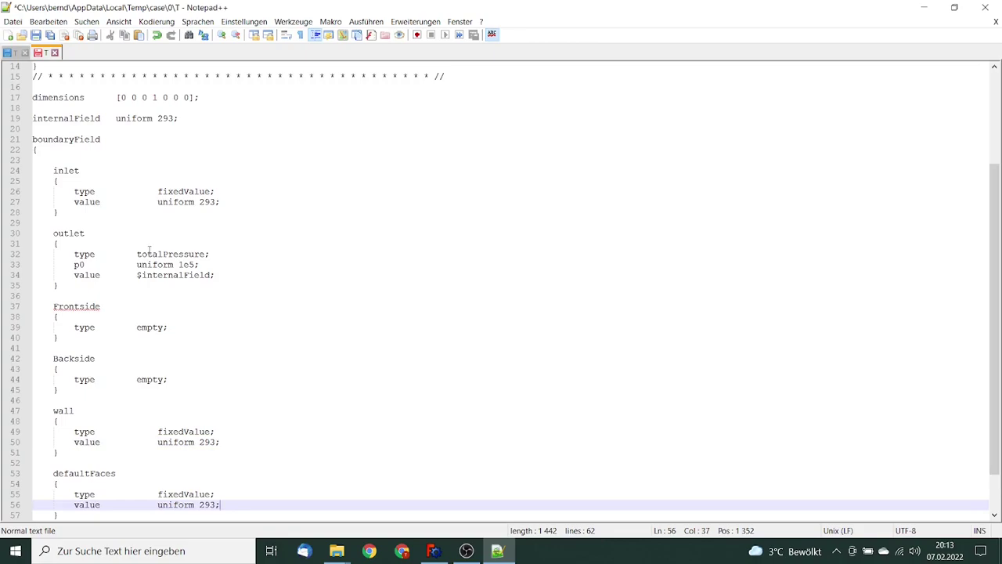
- Replace the outlet condition in the case's T file with the tutorial's inletOutlet entry and set its inletValue and value to uniform 293
left_click(149, 254)
left_click(11, 52)
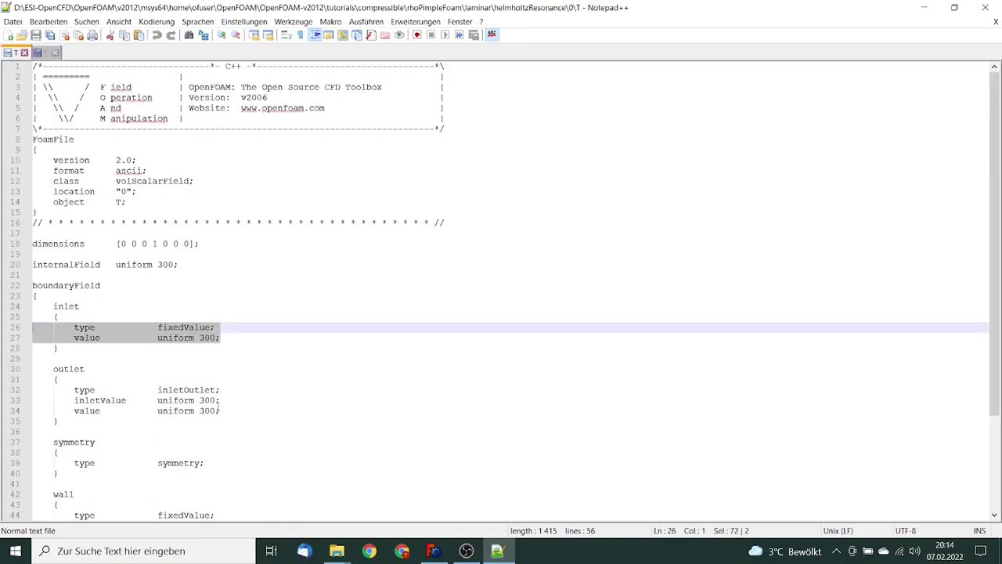
left_click_drag(225, 411, 16, 392)
key("ctrl+c")
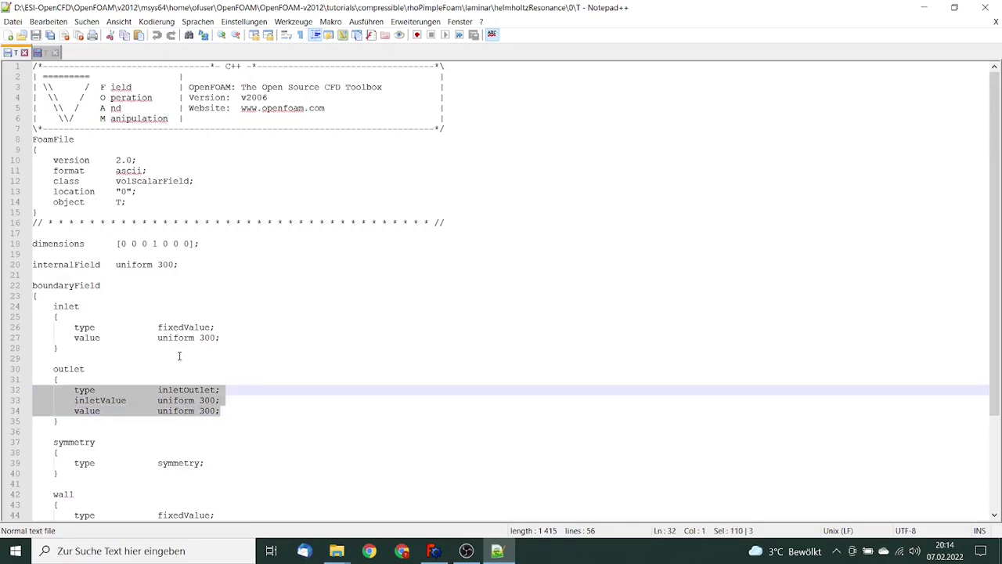
left_click(46, 53)
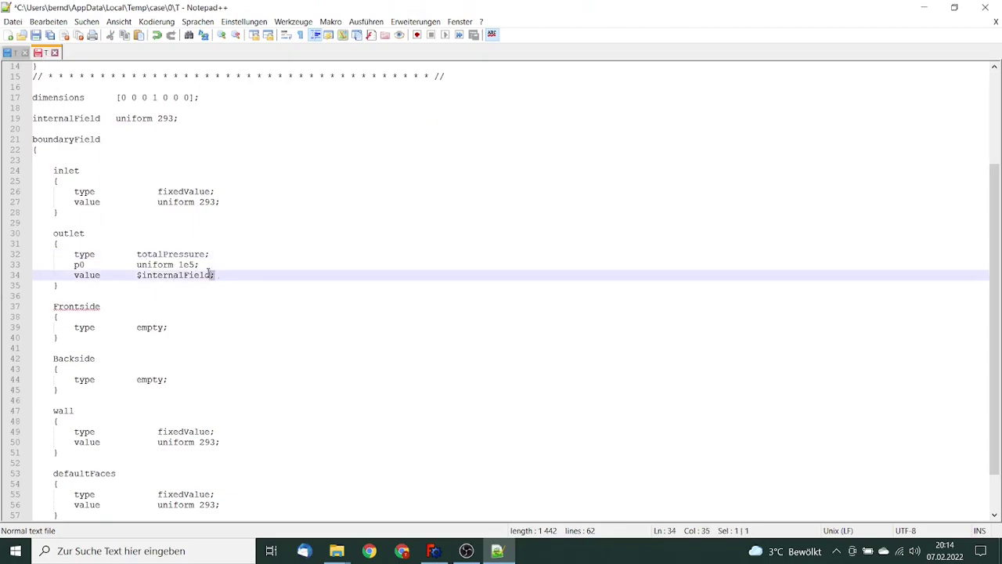
left_click_drag(214, 274, 32, 255)
key("ctrl+v")
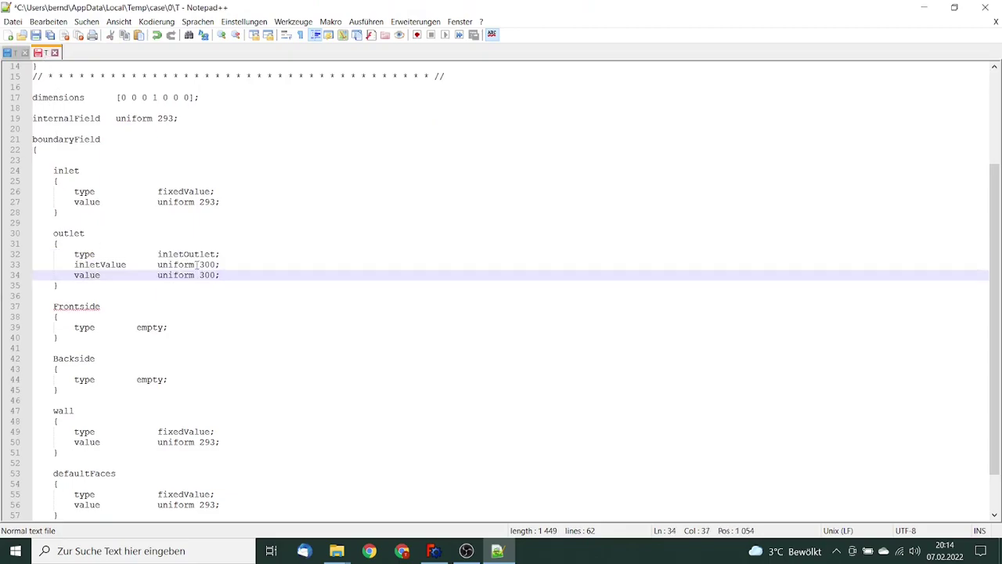
double_click(205, 265)
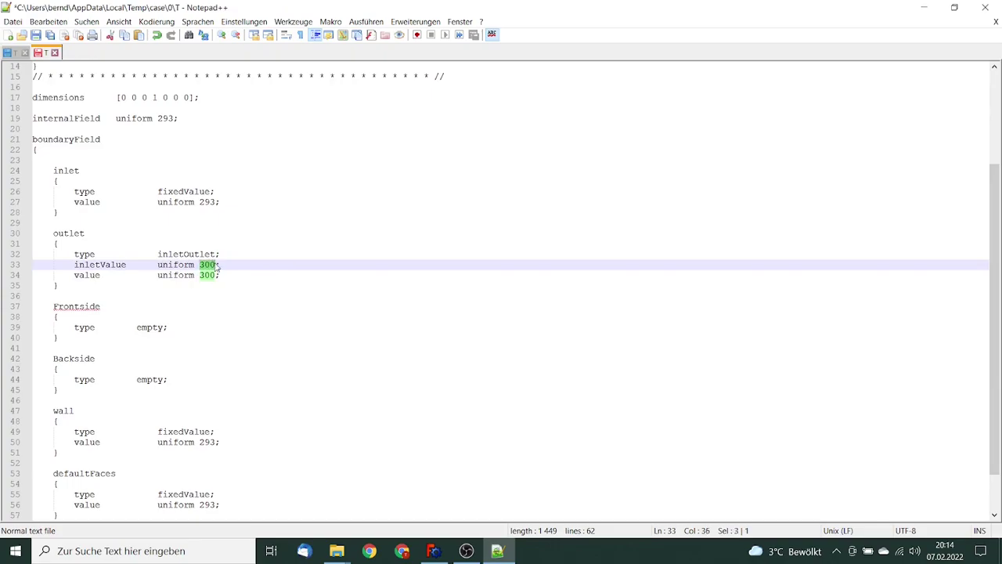
type("293")
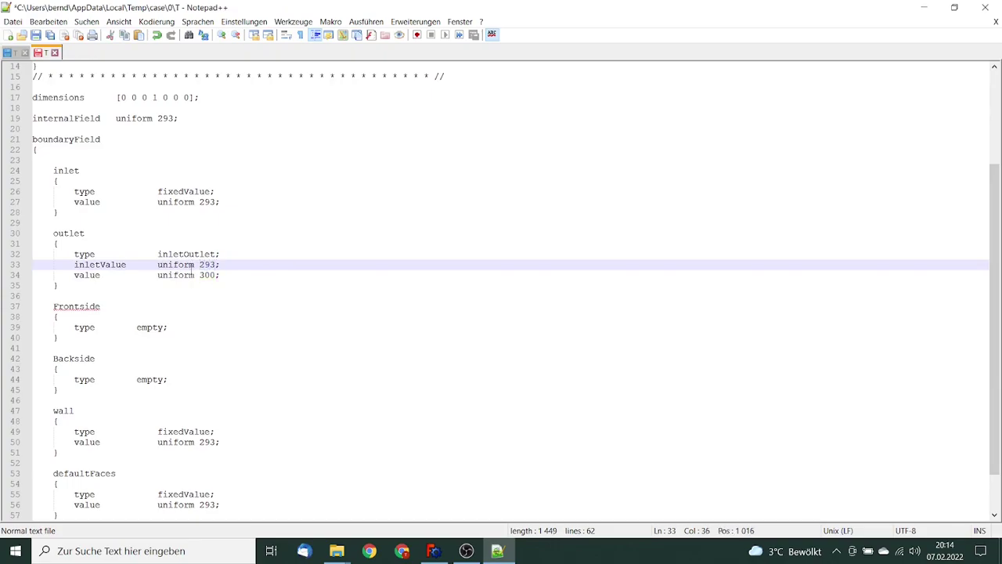
double_click(206, 275)
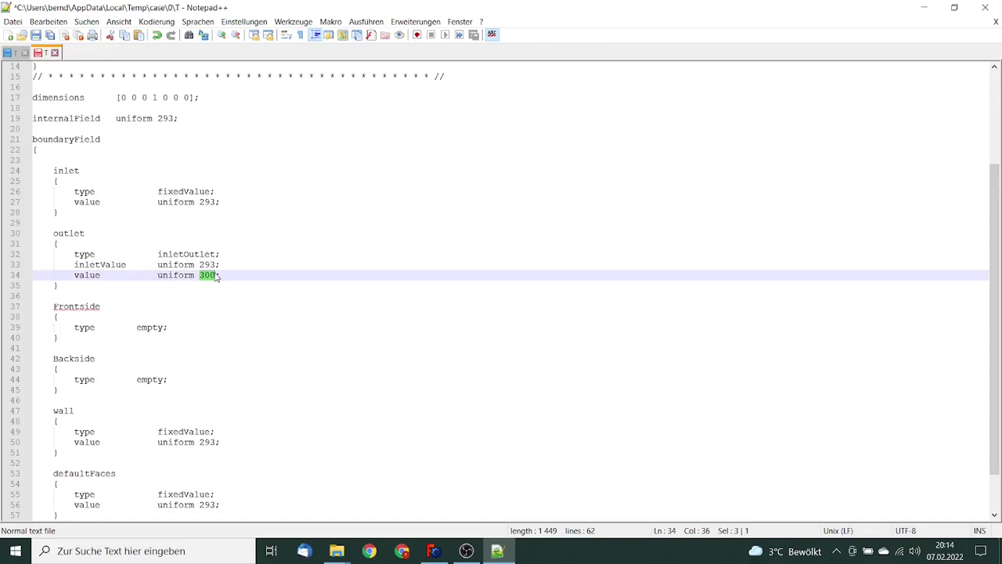
type("293")
- Save the case's T file, then close both T files and the text editor
left_click(36, 35)
left_click(55, 53)
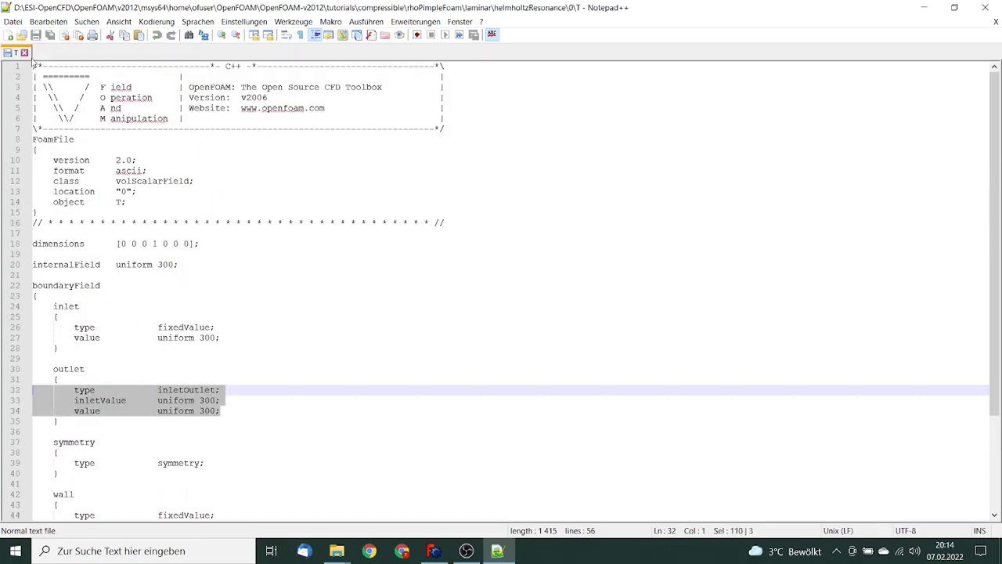
left_click(24, 53)
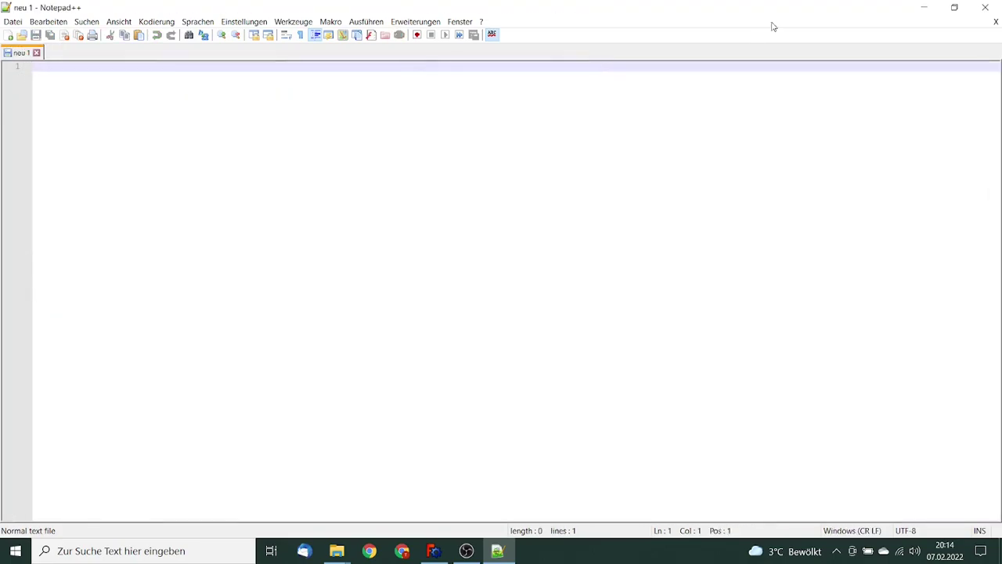
left_click(986, 9)
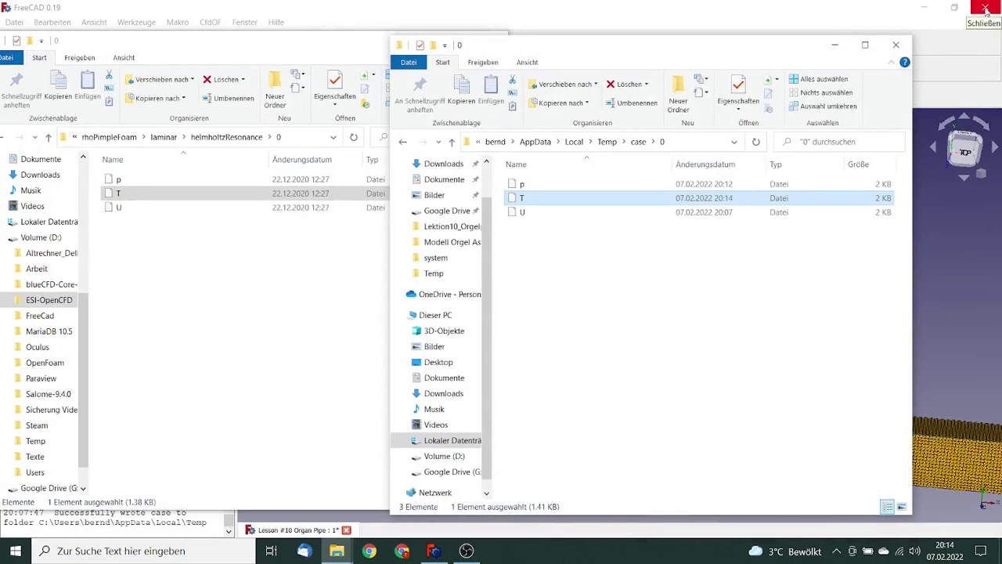
- Close the case folder, return to FreeCAD and run the CfdOF solver on the edited case
left_click(896, 44)
left_click(493, 39)
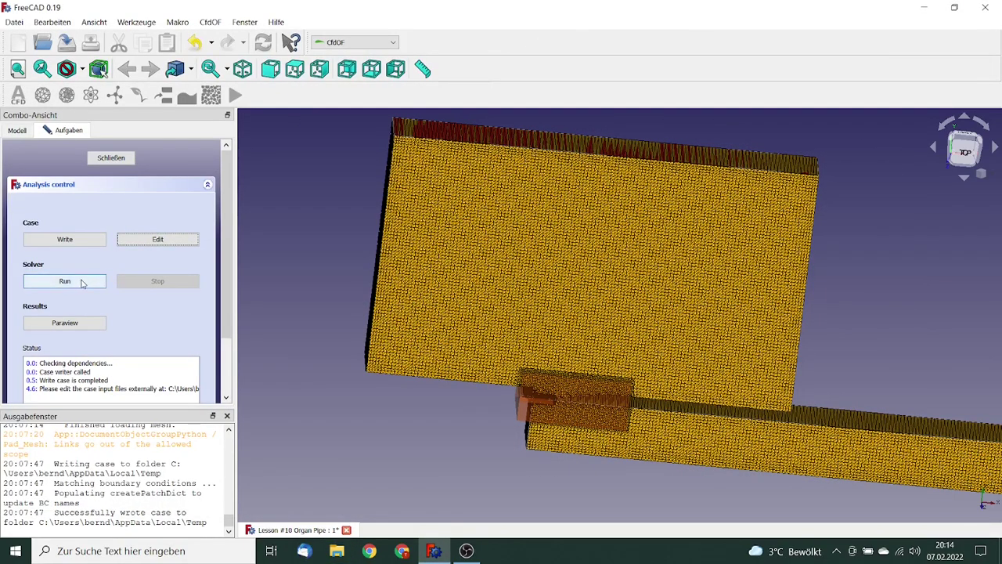
left_click(65, 281)
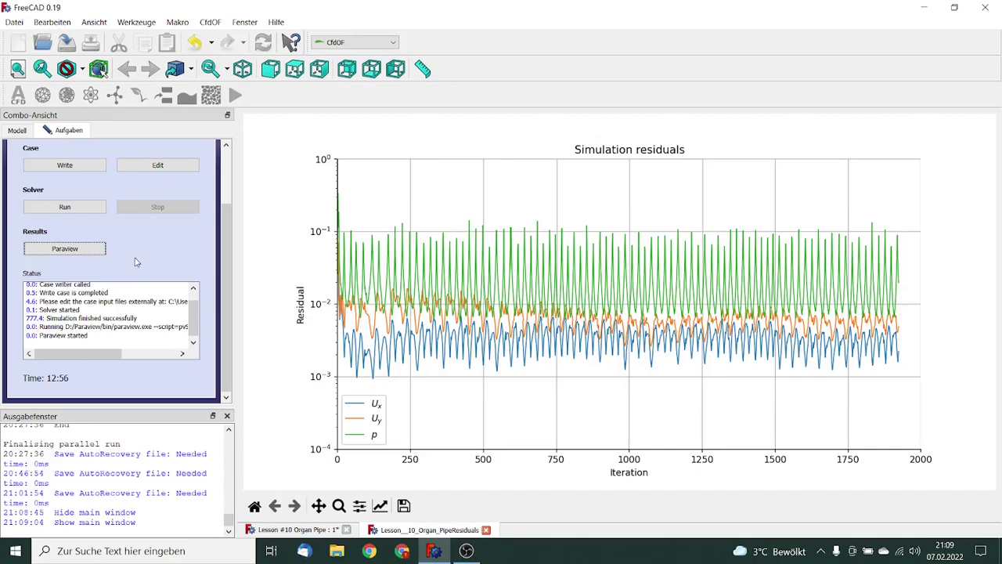
- Open the finished simulation in ParaView and colour the mesh by the point-data pressure field p
left_click(75, 250)
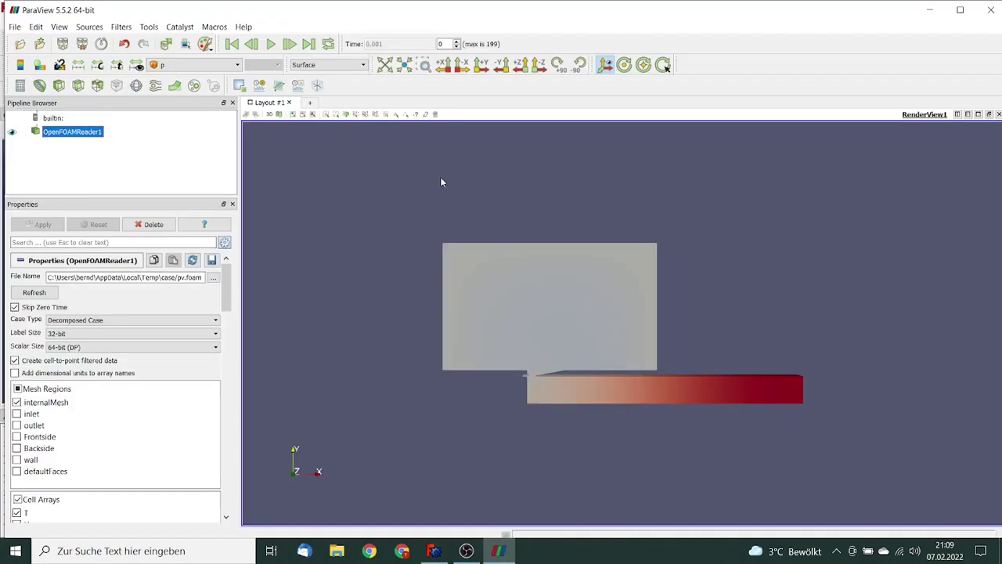
left_click(238, 65)
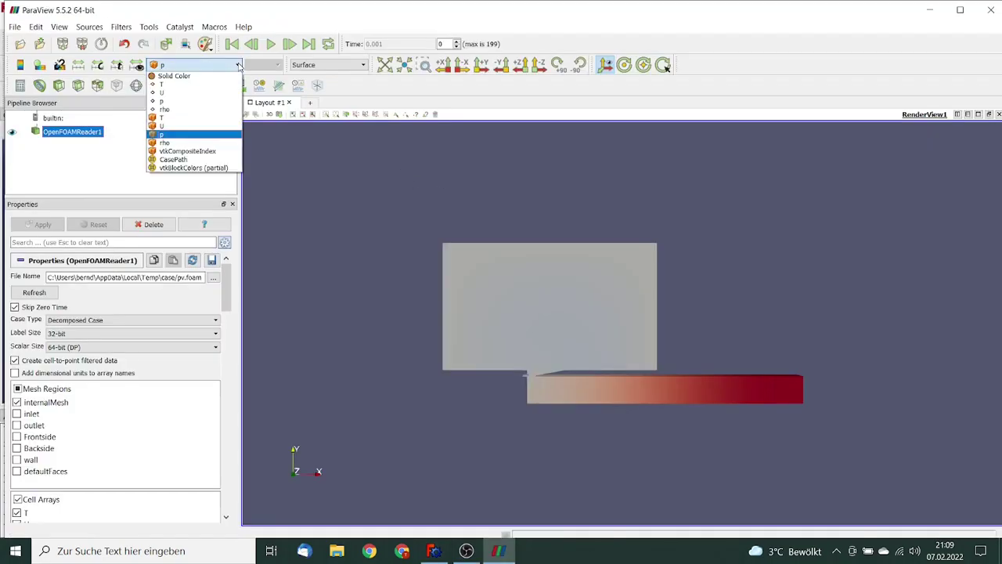
left_click(176, 103)
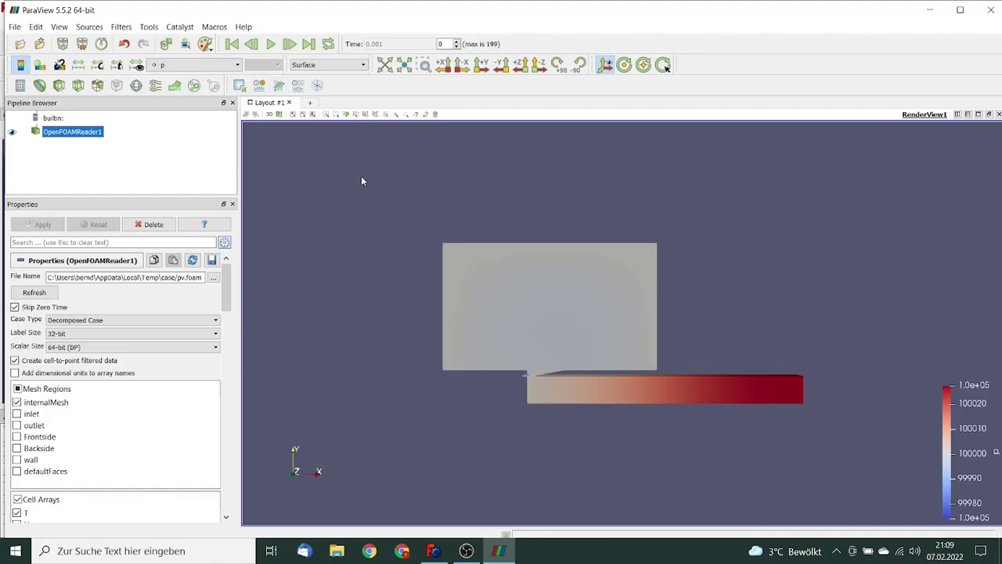
- Play the pressure animation with the organ pipe's mouth and outer air region in close view
right_click_drag(361, 181, 379, 340)
middle_click_drag(378, 340, 456, 282)
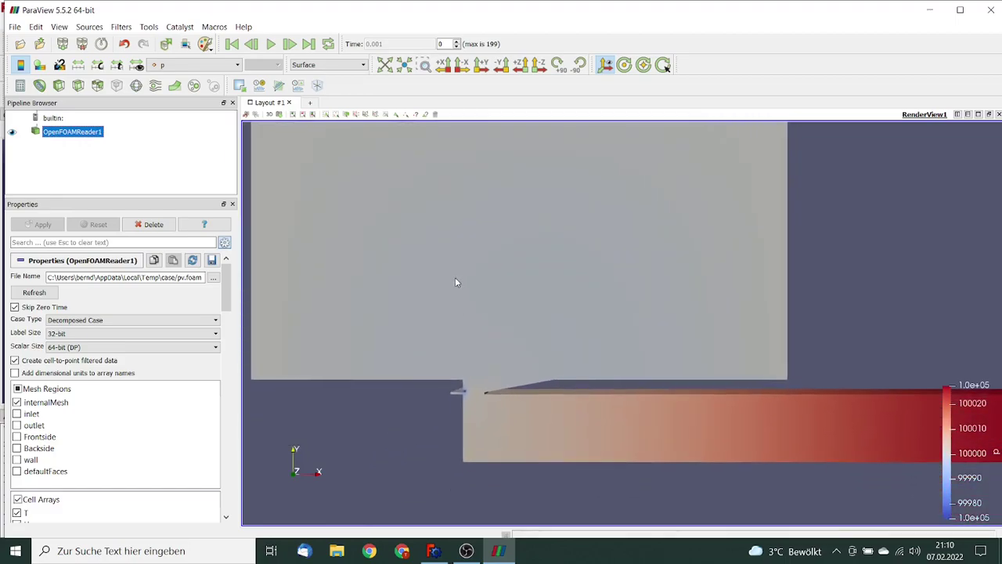
left_click(271, 44)
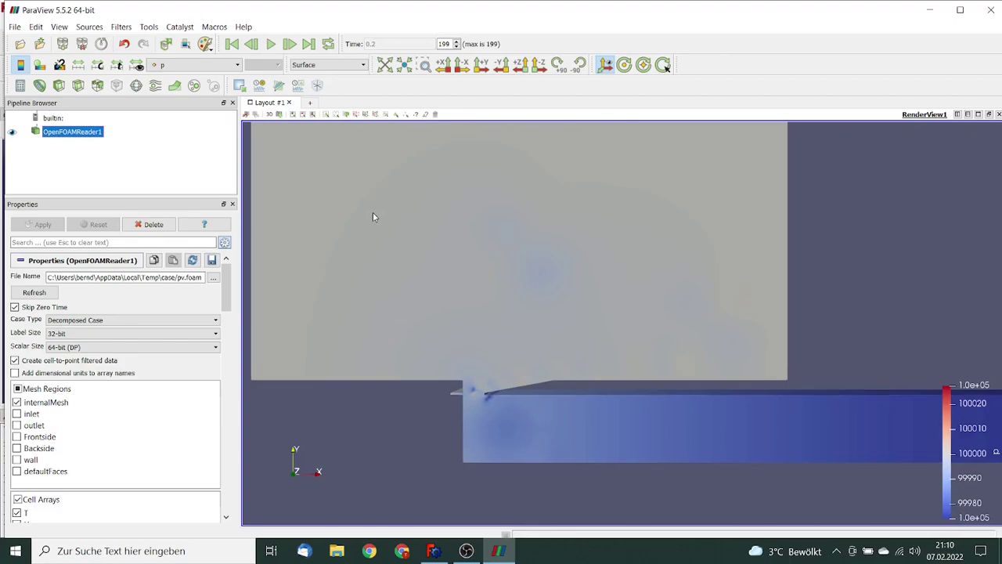
- Colour the results by the point-data velocity field U and play the animation of the jet at the pipe's mouth
left_click(237, 65)
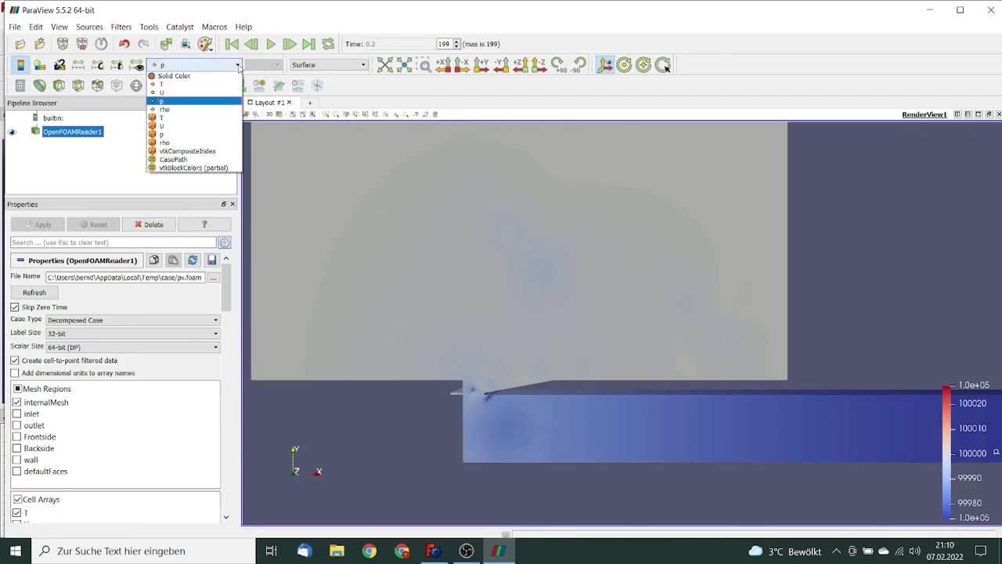
left_click(194, 93)
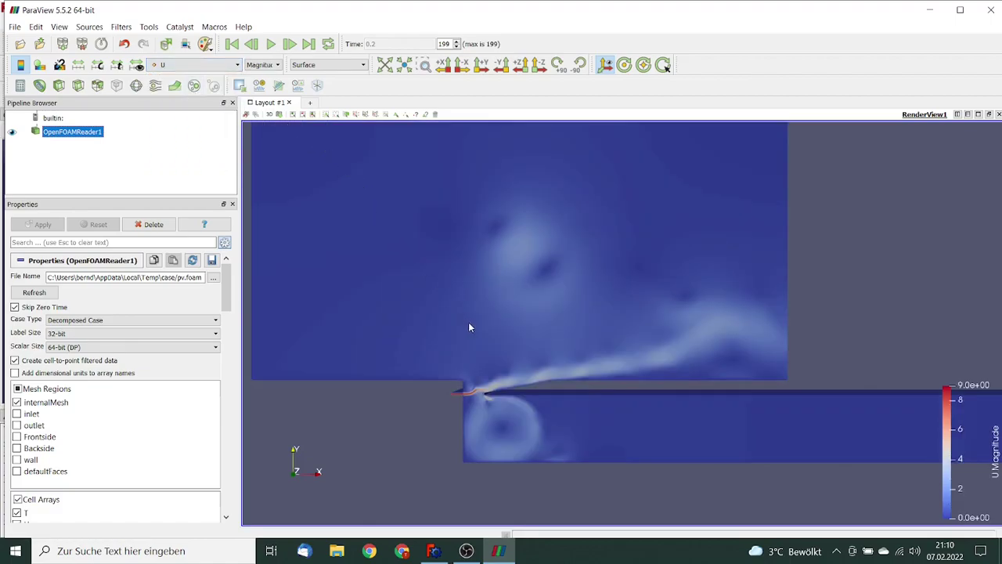
right_click_drag(471, 318, 471, 384)
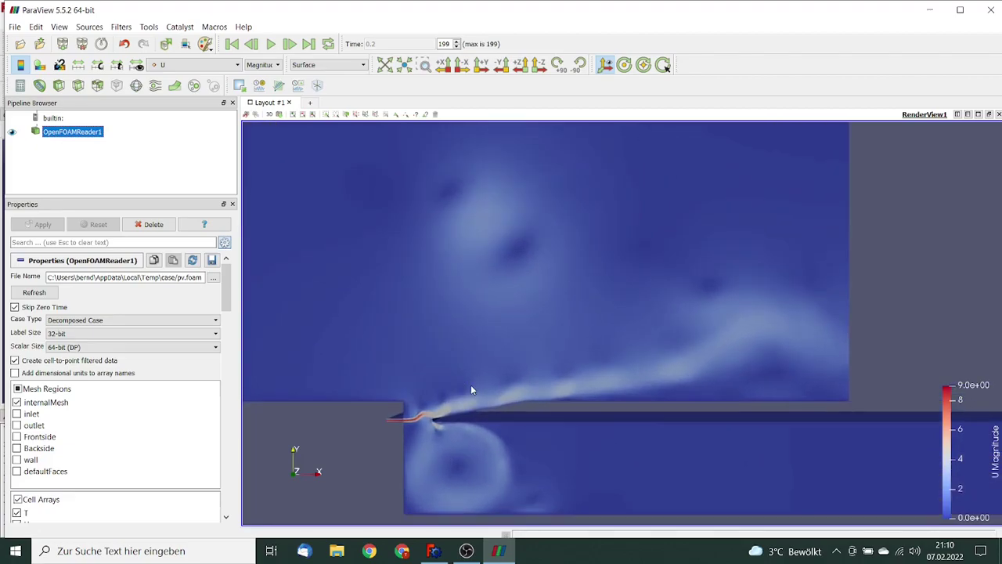
middle_click_drag(477, 363, 552, 297)
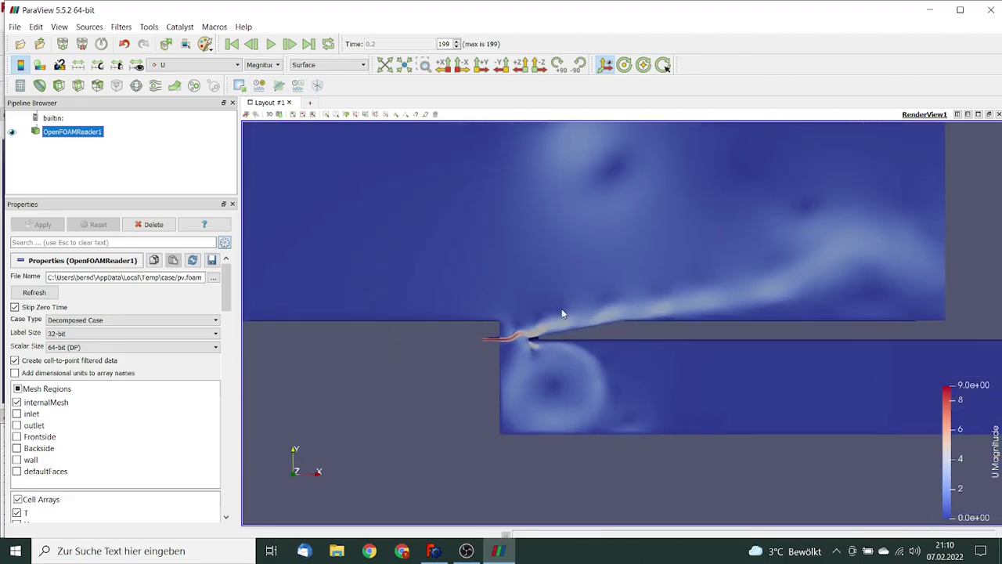
scroll(560, 347, "up", 2)
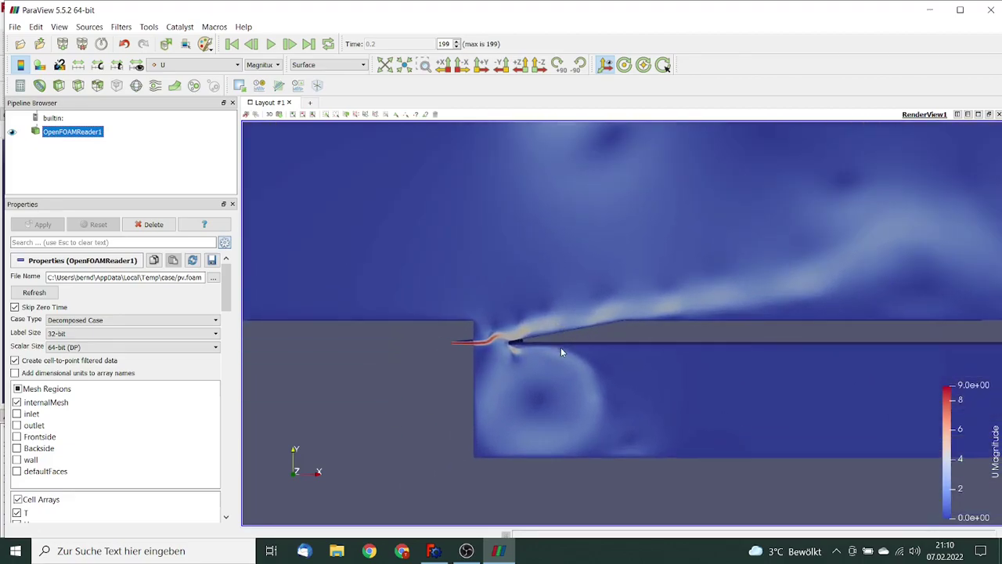
left_click(266, 45)
scroll(342, 230, "down", 2)
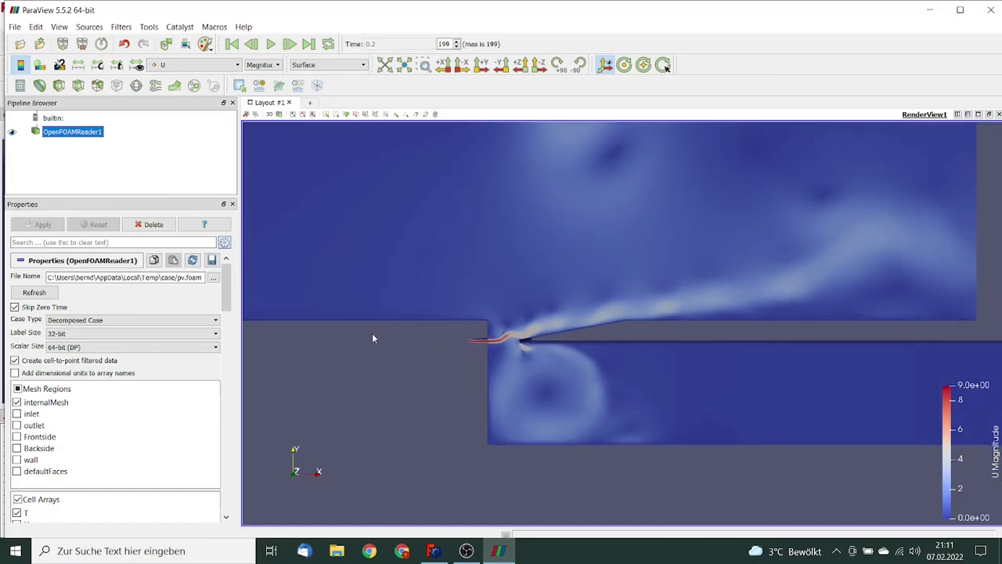
- Add a Probe Location filter centred on the vortex inside the pipe just below the mouth, with a radius of 0.01
right_click_drag(386, 354, 405, 232)
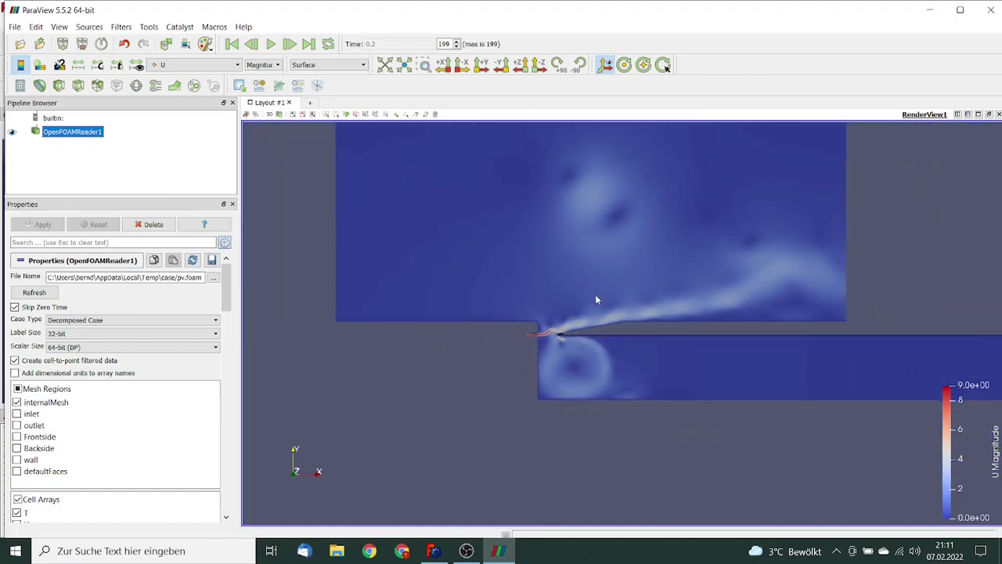
right_click_drag(587, 334, 588, 293)
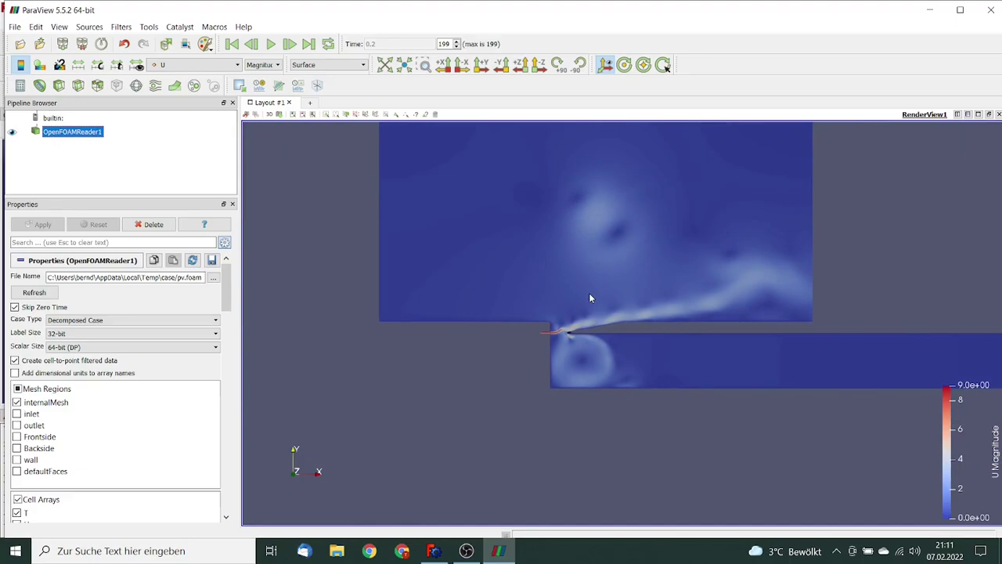
middle_click_drag(539, 304, 405, 330)
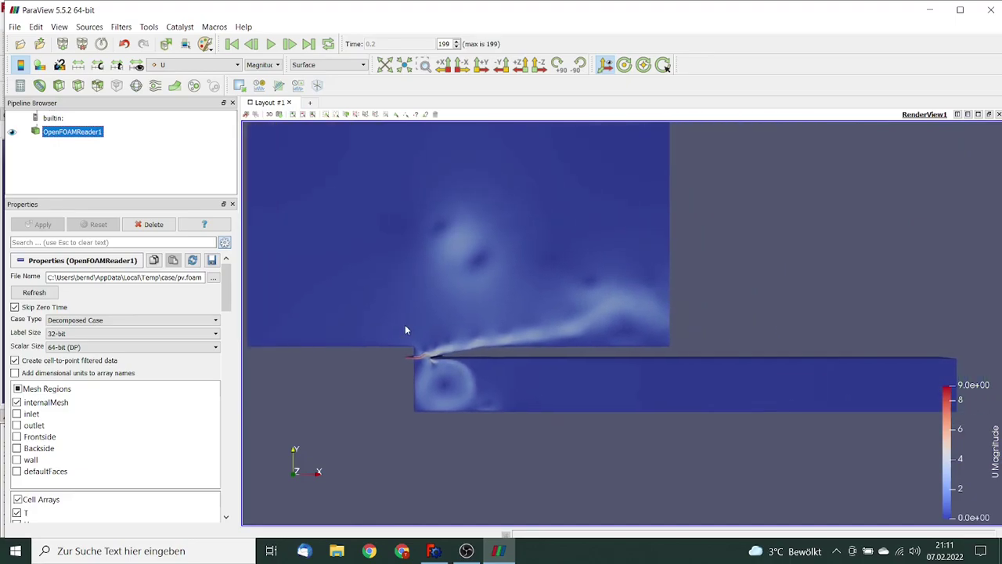
left_click(319, 87)
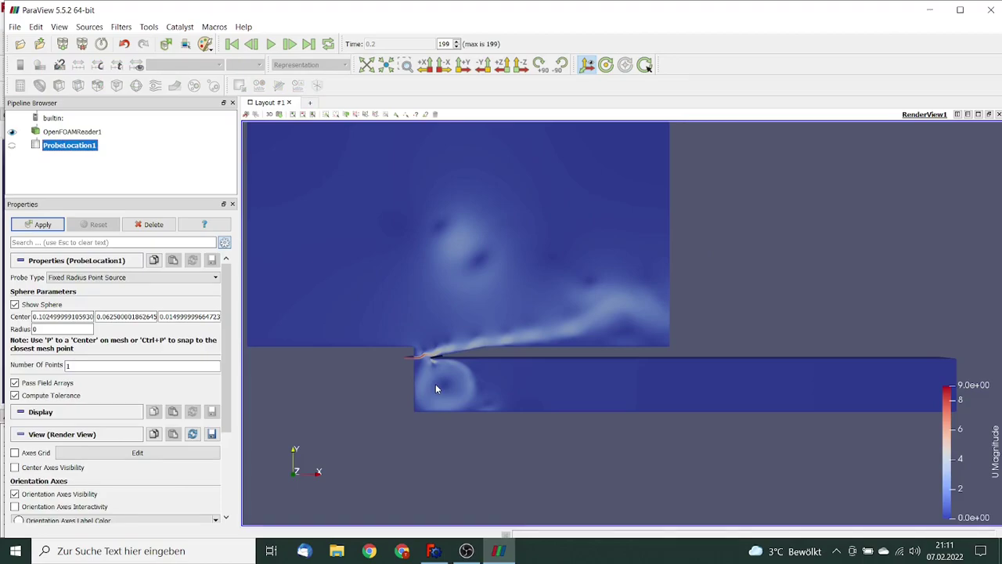
key("p")
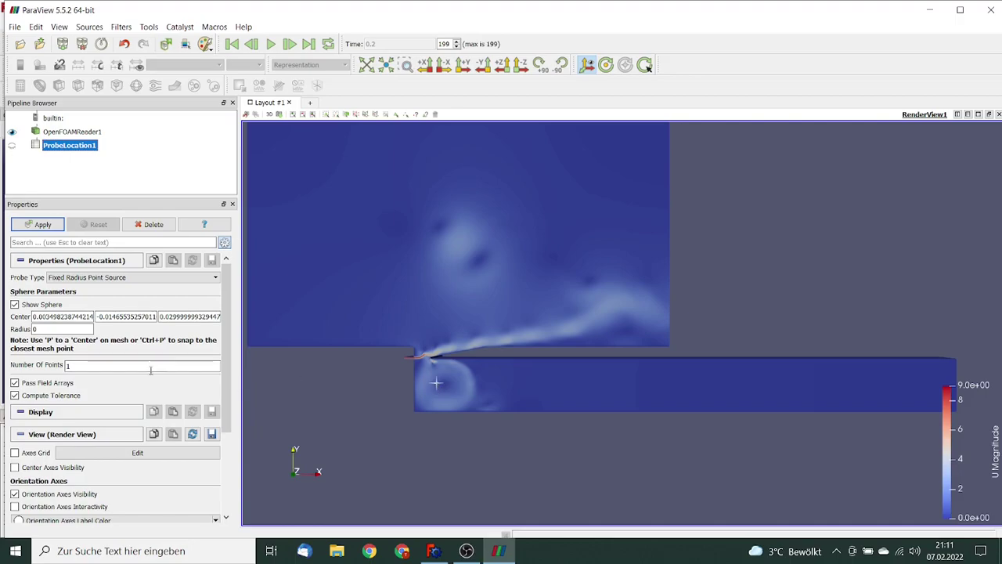
key("shift+Tab")
type("0.01")
key("Tab")
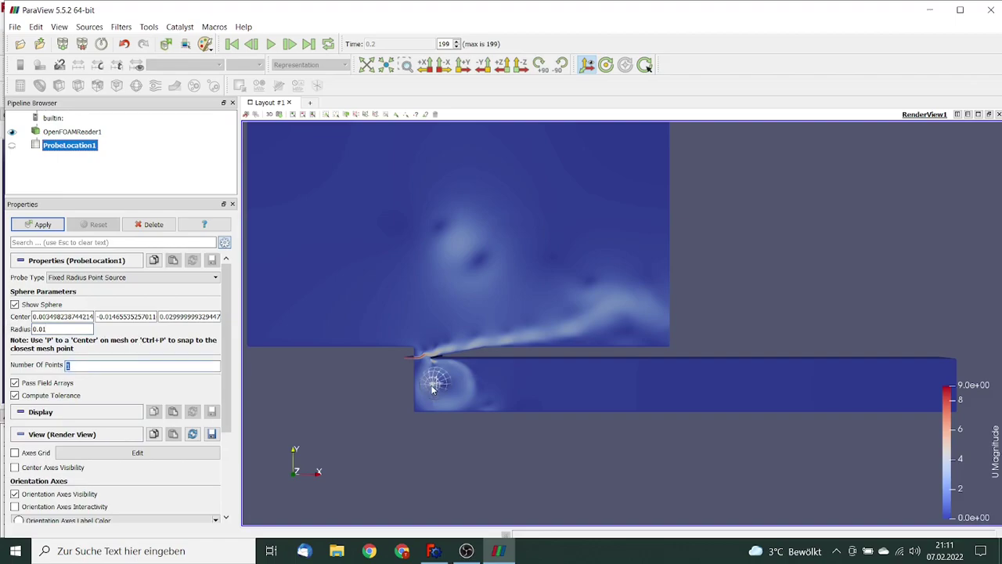
- Shift the probe slightly further into the pipe, set its centre's Z coordinate to 0.015 and apply the filter
left_click_drag(436, 387, 440, 386)
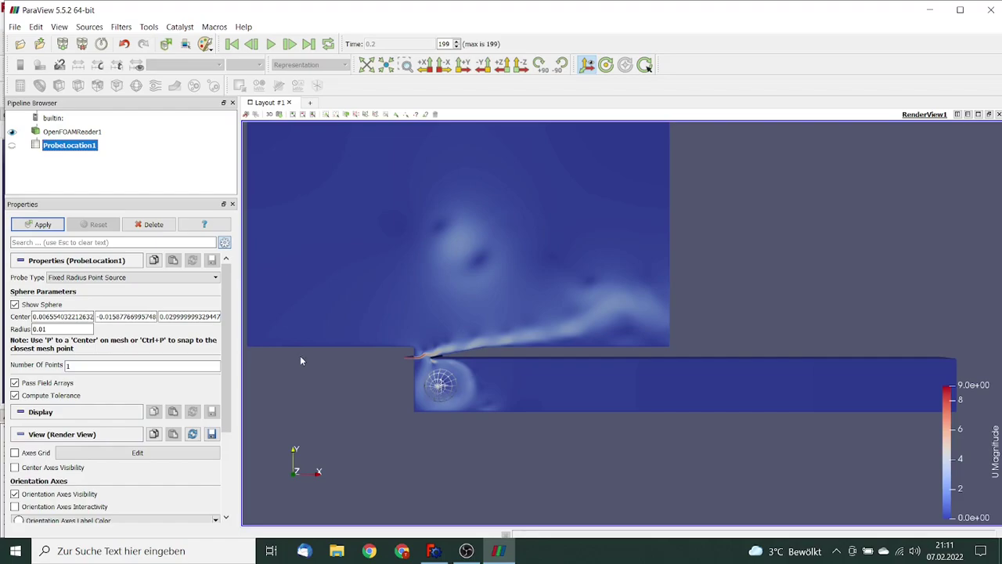
left_click_drag(169, 316, 218, 316)
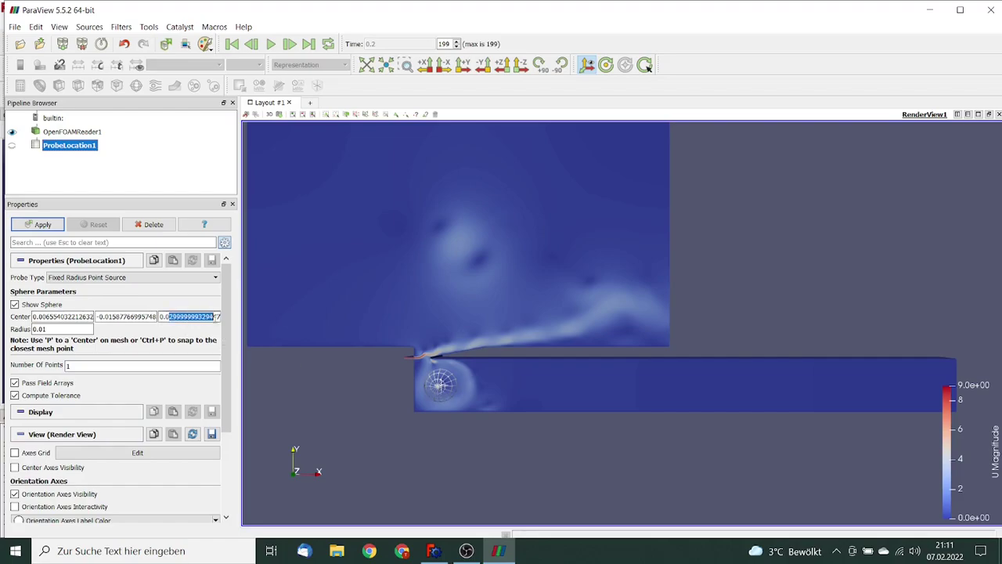
type("15")
key("Tab")
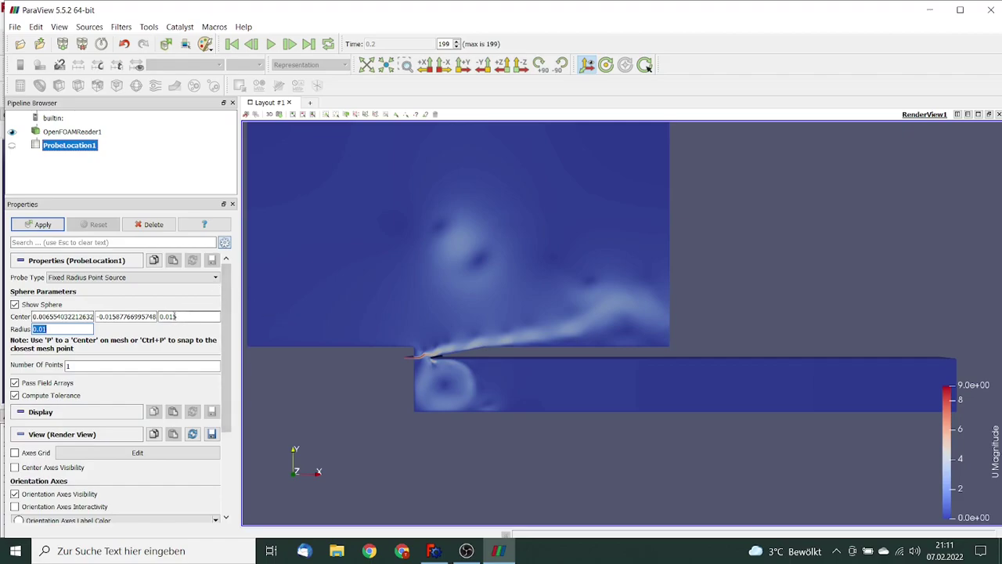
left_click(46, 225)
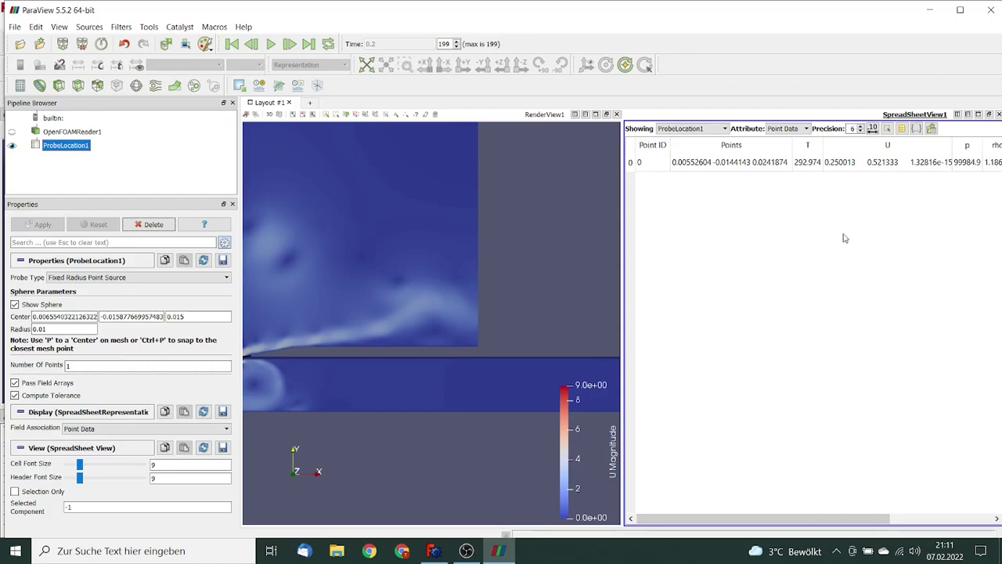
- Select the probe's data row in the spreadsheet and apply a Plot Selection Over Time filter to it
left_click(956, 165)
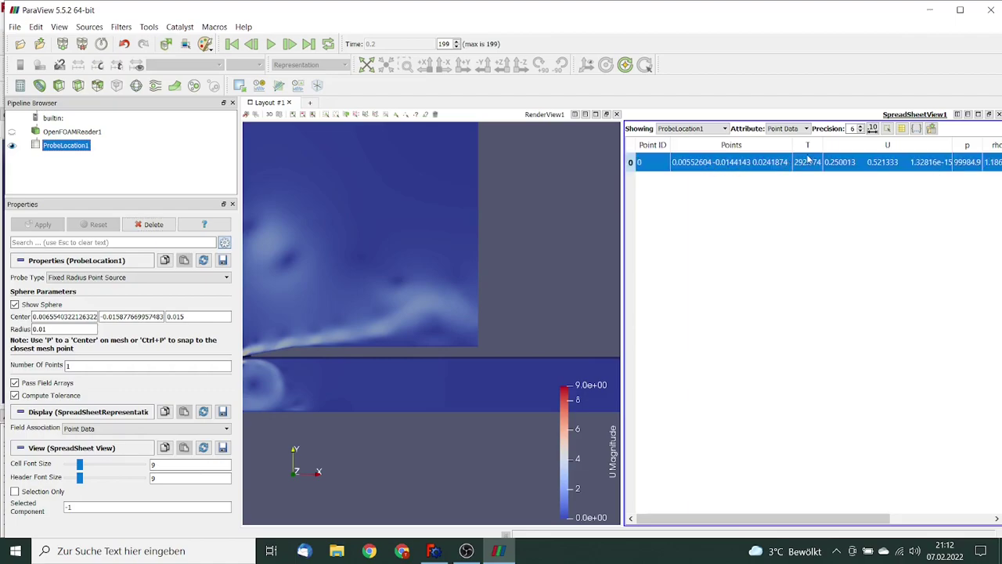
left_click(298, 87)
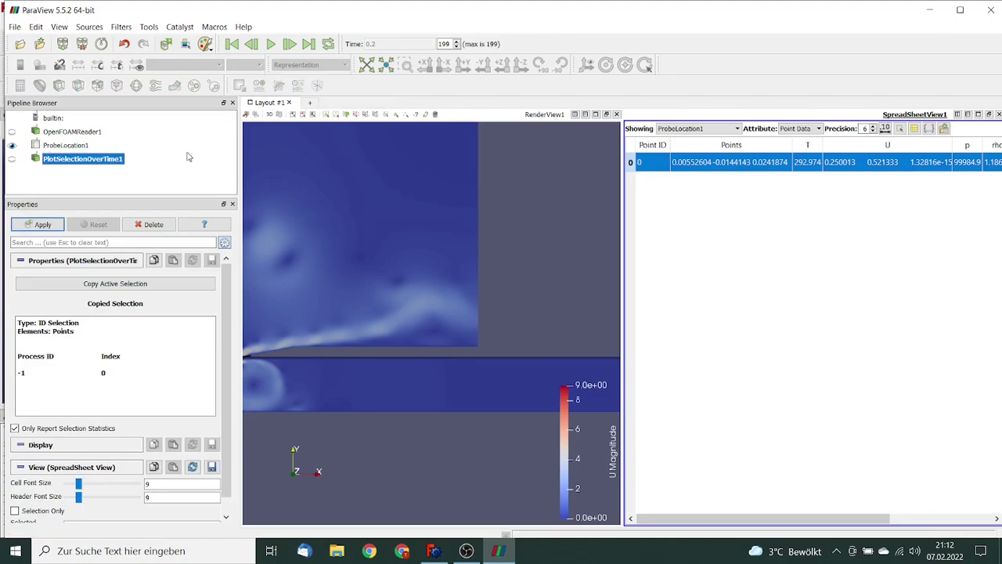
left_click(44, 222)
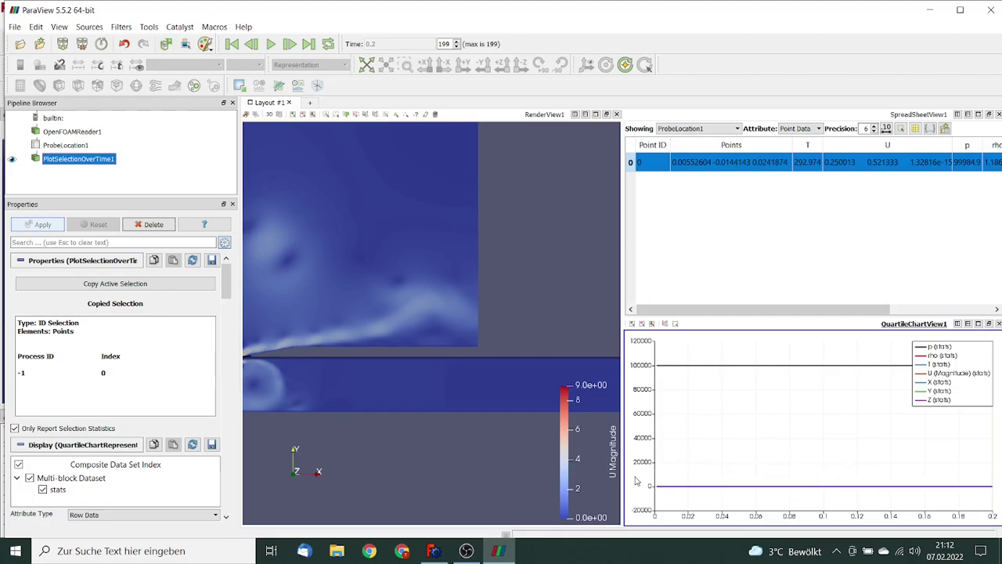
- Hide the rho, T, U magnitude, X, Y and Z series so the over-time chart plots only pressure p
scroll(227, 288, "down", 1)
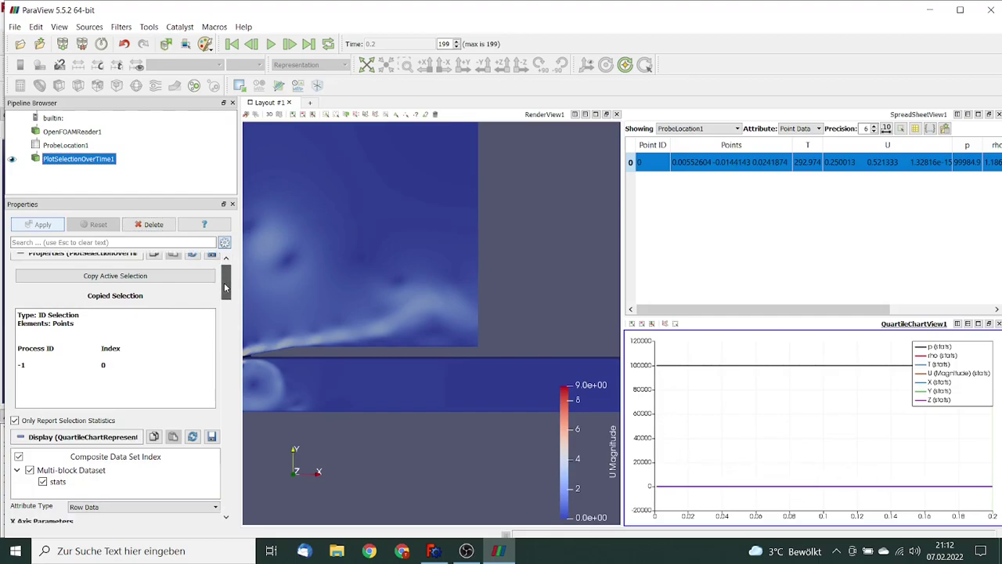
scroll(226, 288, "down", 6)
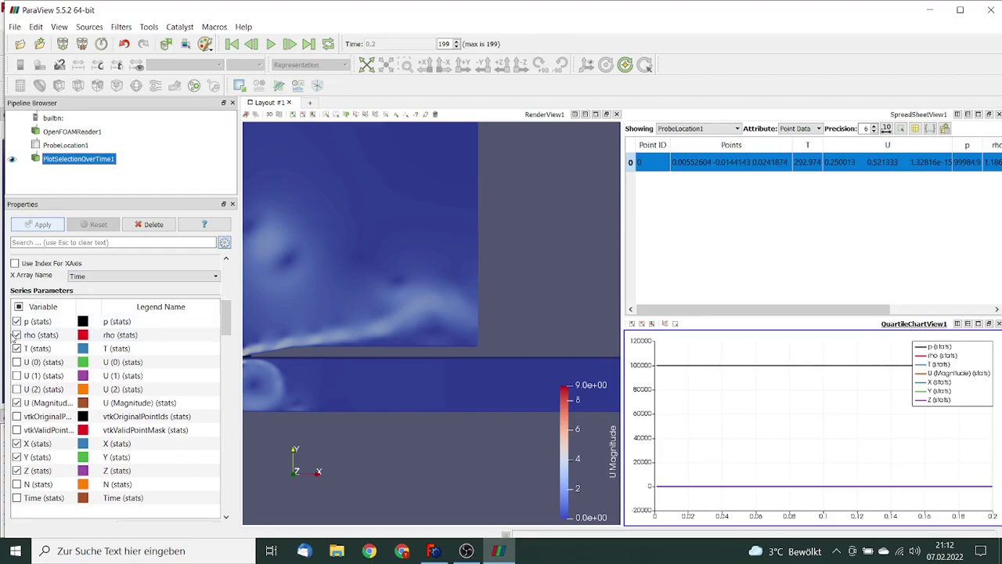
left_click(16, 335)
left_click(17, 348)
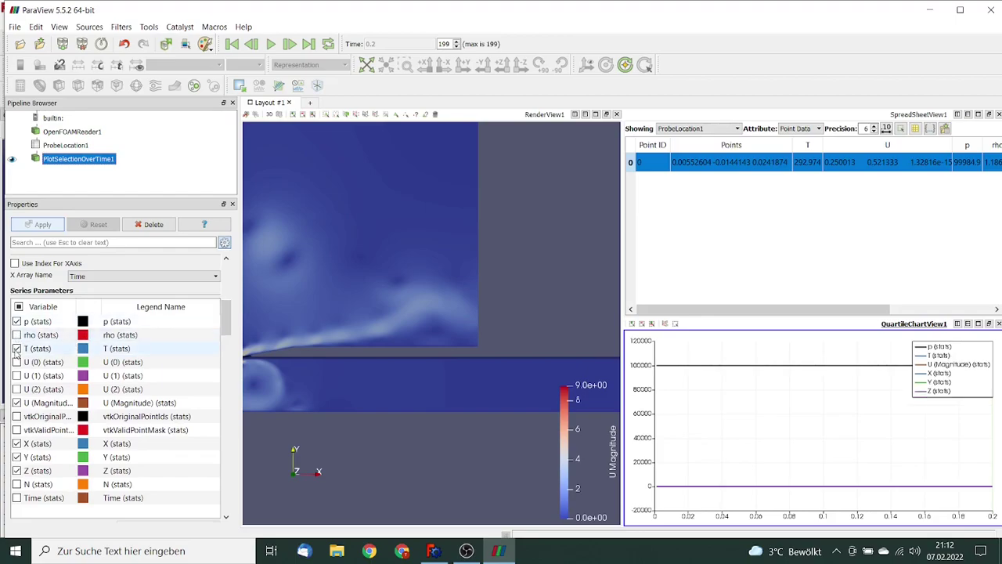
left_click(17, 403)
left_click(16, 443)
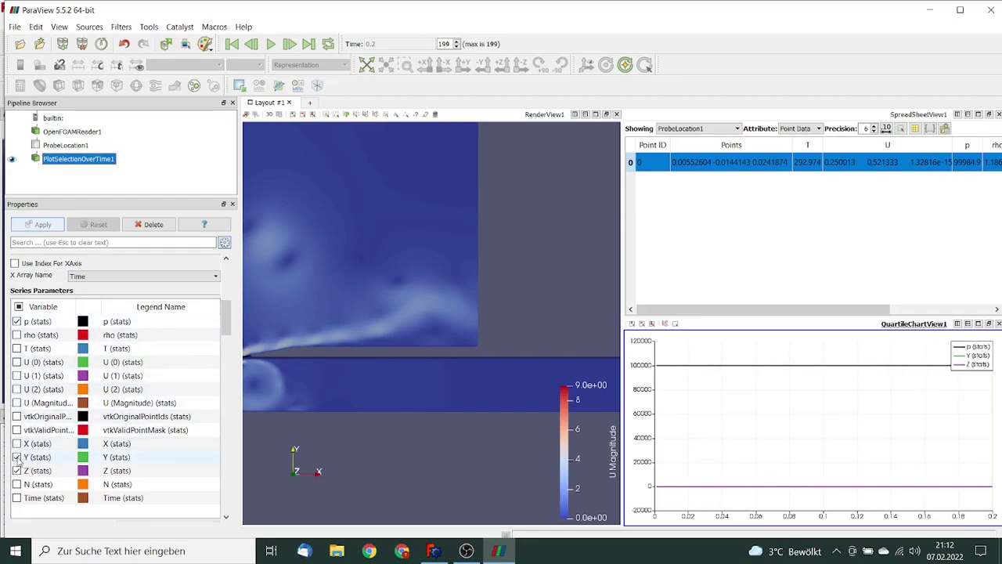
left_click(16, 457)
left_click(16, 471)
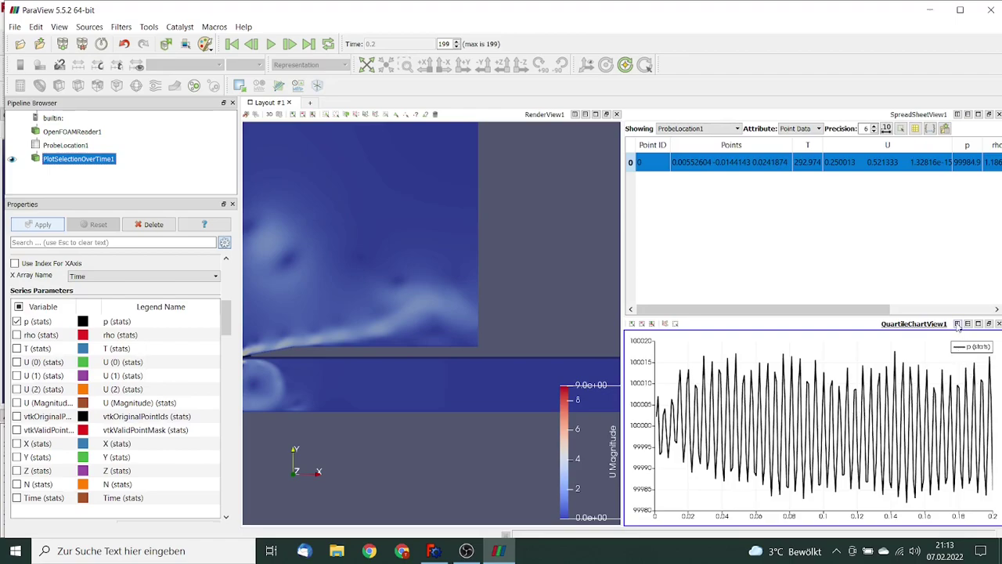
- Split the chart view side by side and show the probe's over-time data in a new spreadsheet view
left_click(957, 323)
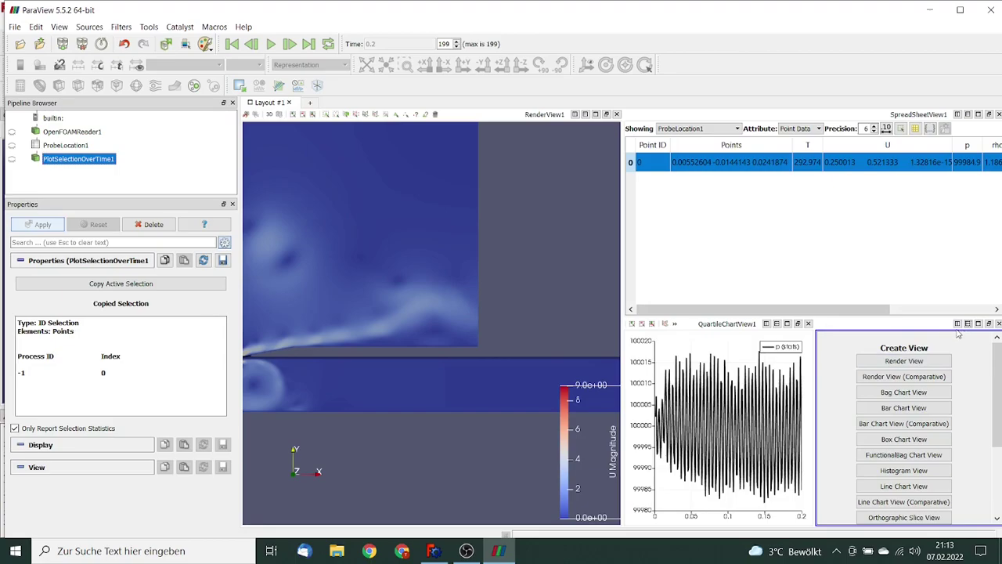
left_click_drag(998, 363, 997, 429)
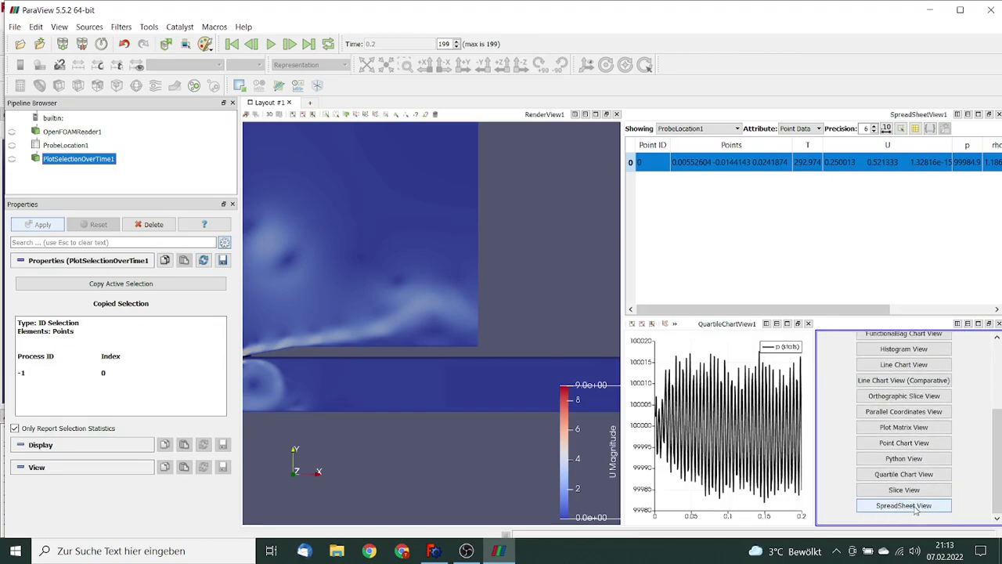
left_click(920, 508)
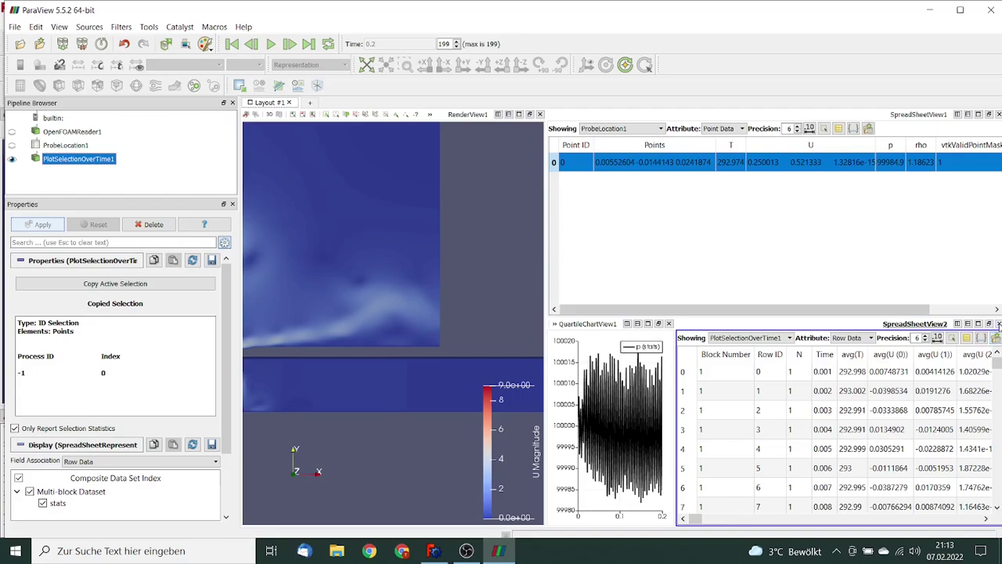
- Close the over-time spreadsheet and the pressure chart, and delete the PlotSelectionOverTime1 filter
left_click(998, 323)
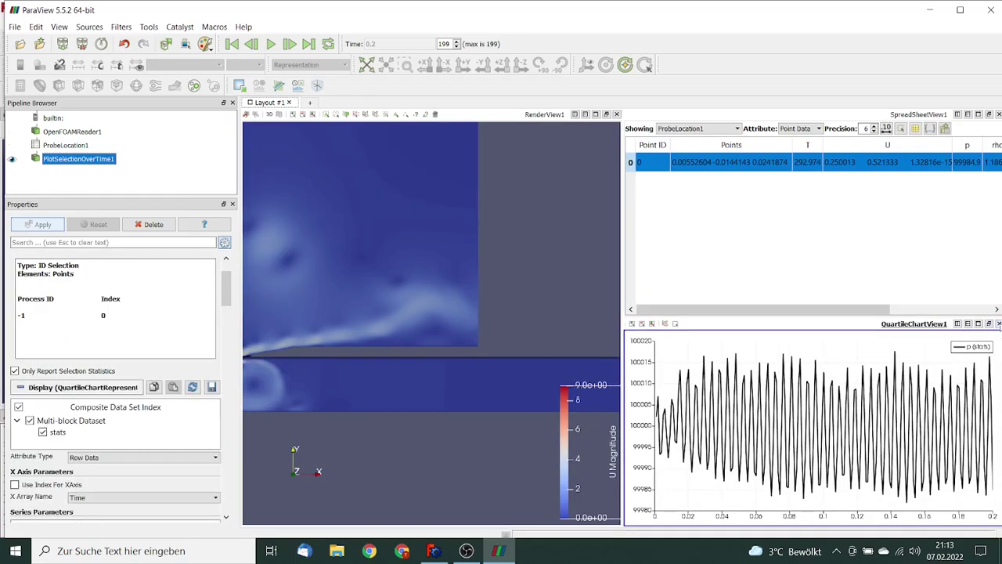
left_click(999, 326)
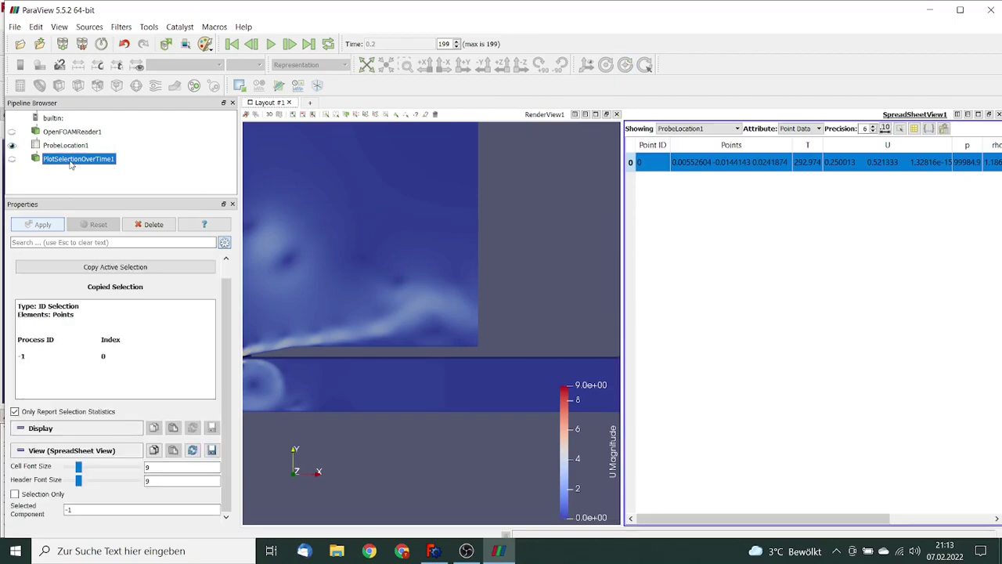
left_click(150, 225)
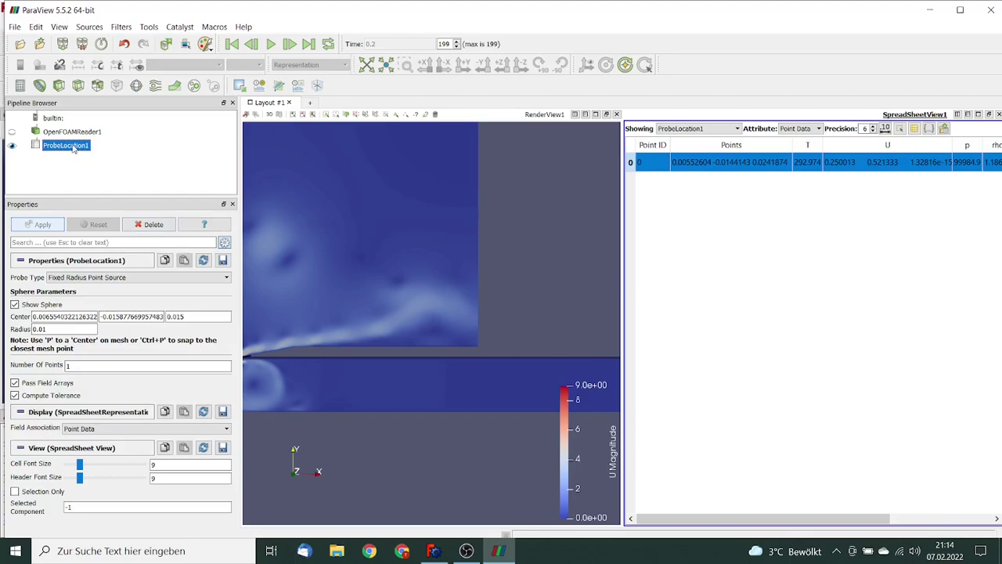
right_click(75, 149)
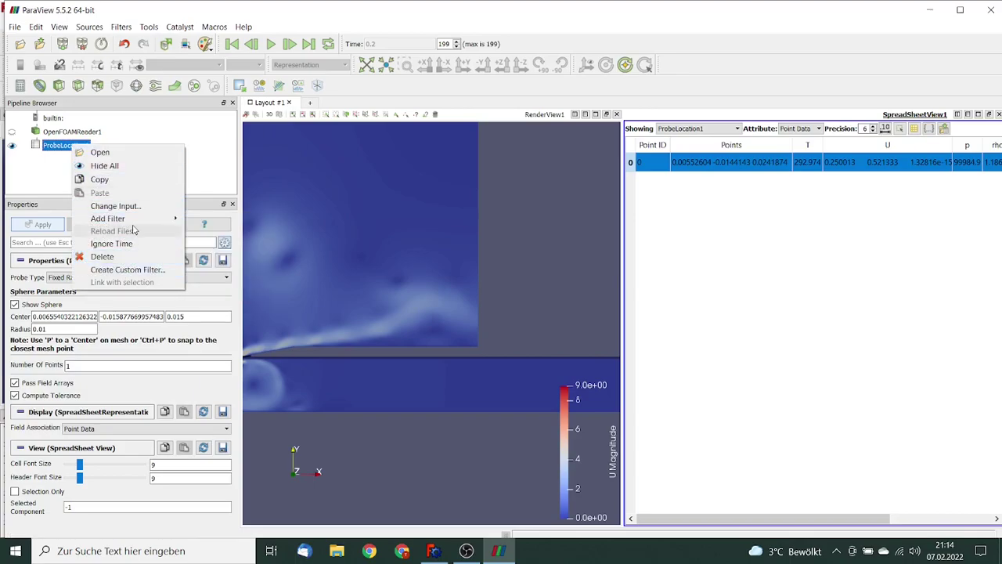
mouse_move(141, 224)
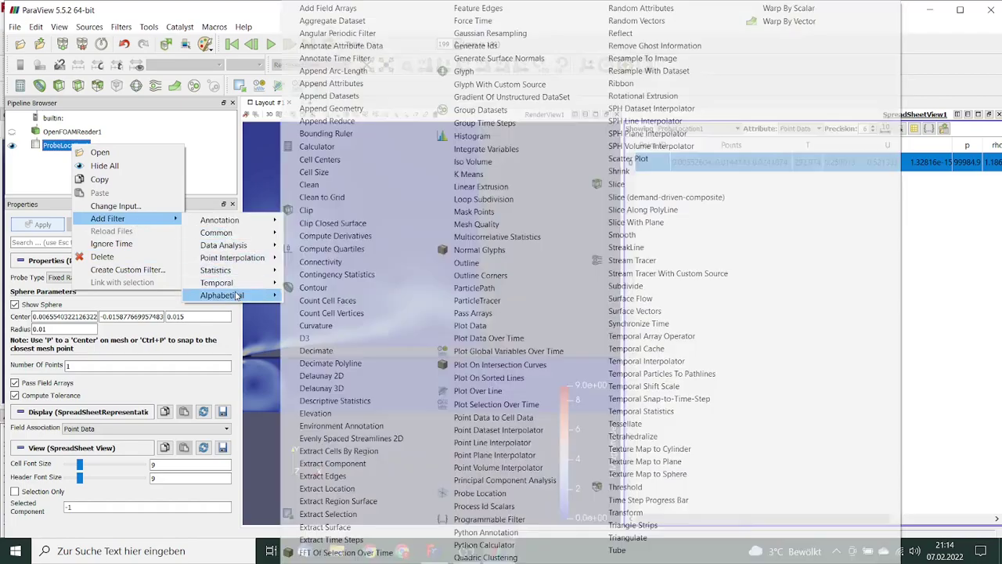
mouse_move(243, 295)
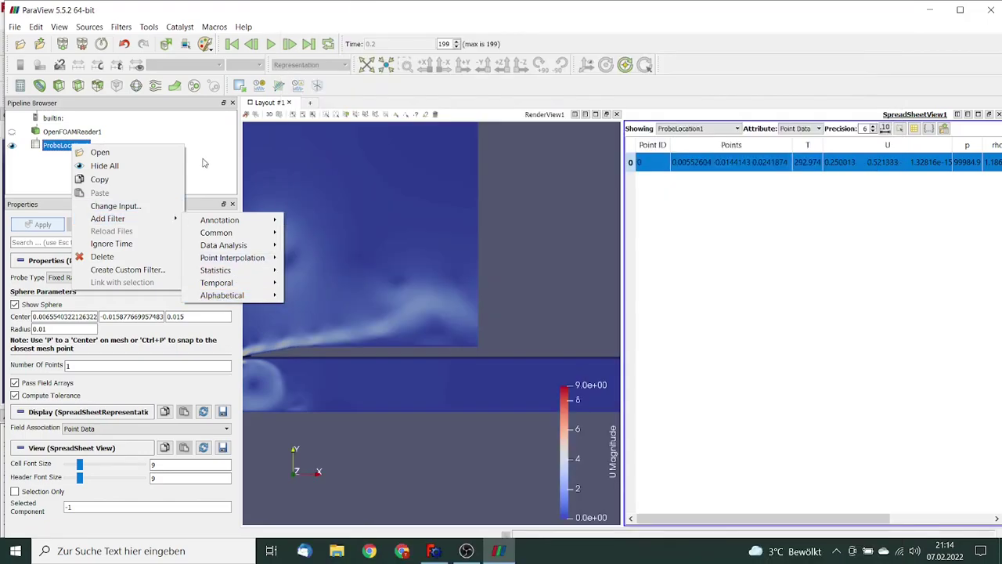
left_click(205, 163)
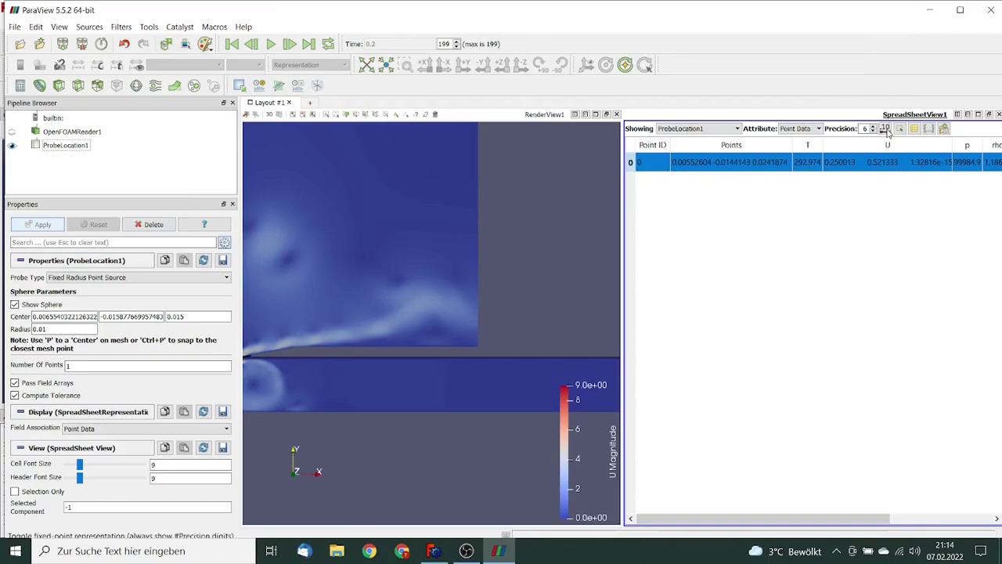
- Close the probe's spreadsheet view and delete the ProbeLocation1 filter
left_click(998, 114)
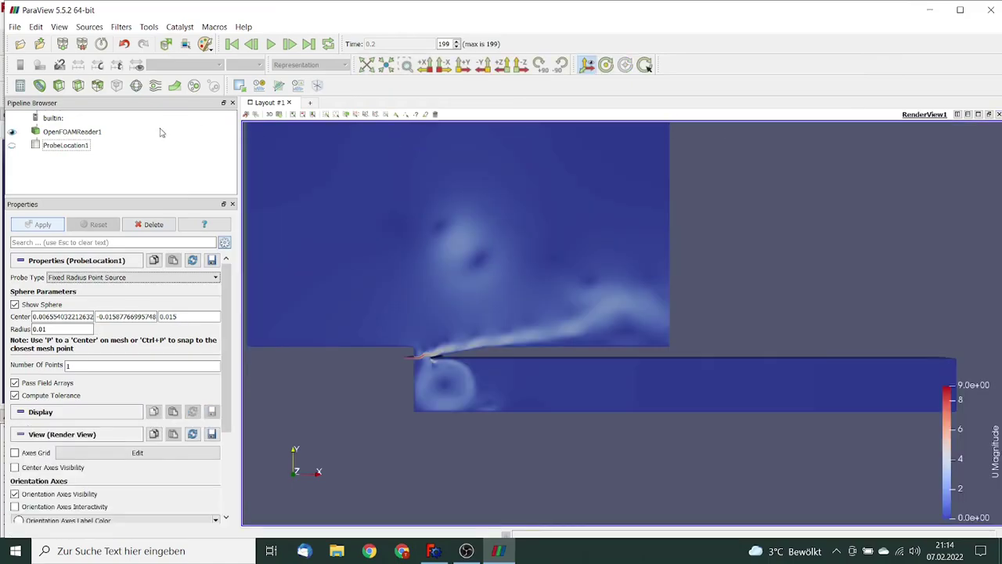
left_click(83, 145)
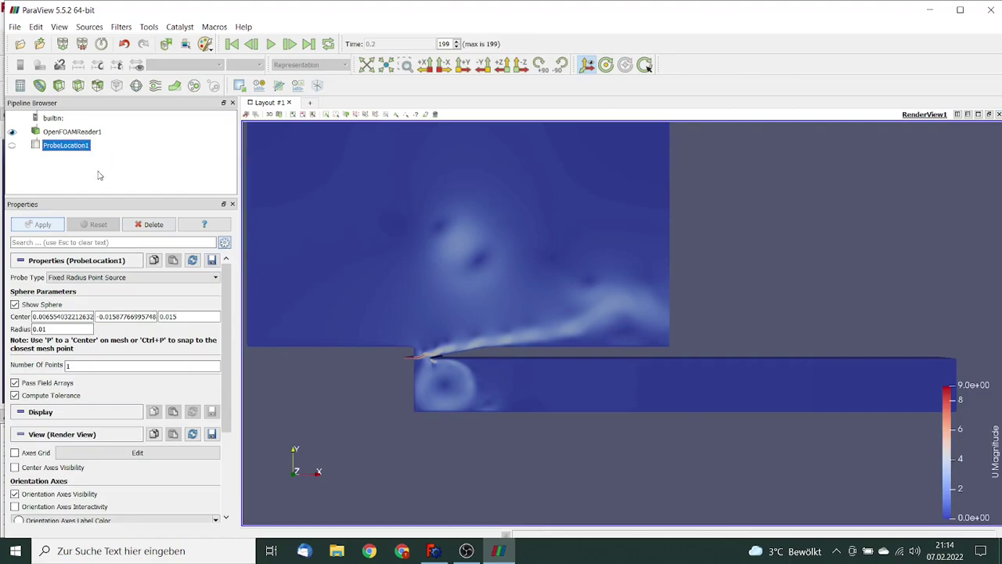
left_click(157, 226)
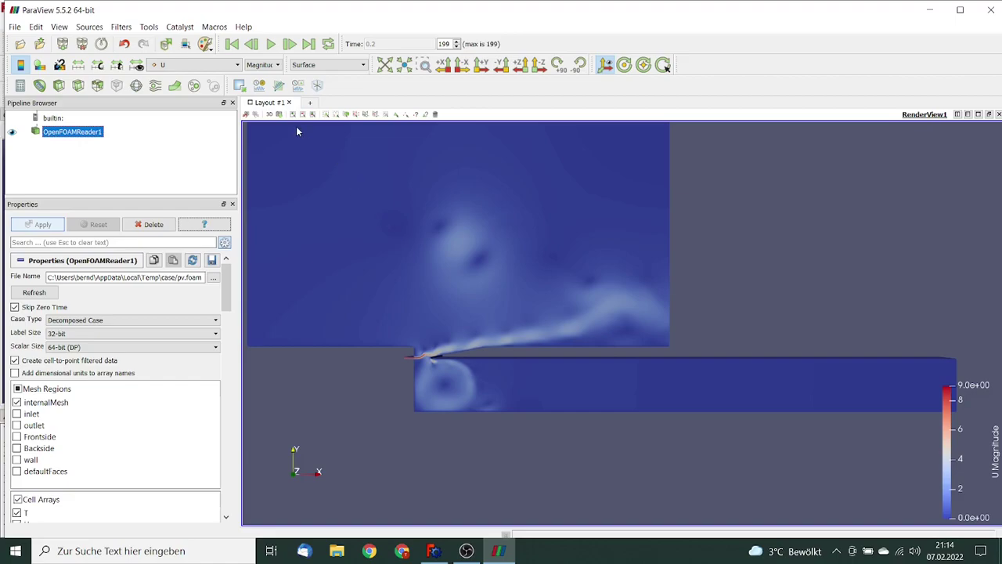
- Add a Plot Over Line filter to the OpenFOAM results and place its endpoints inside the pipe, near the mouth and the far end
left_click(278, 86)
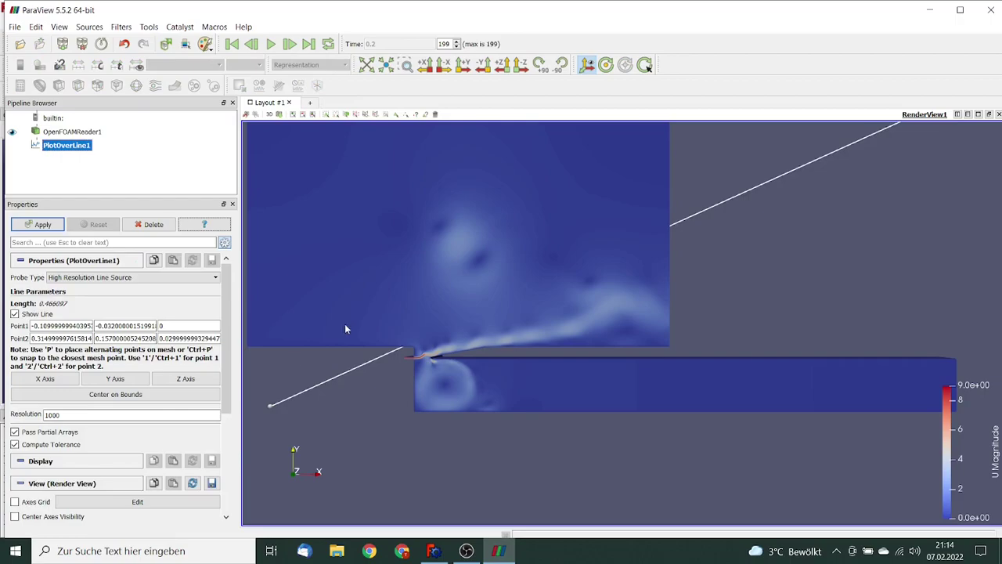
left_click_drag(271, 407, 537, 342)
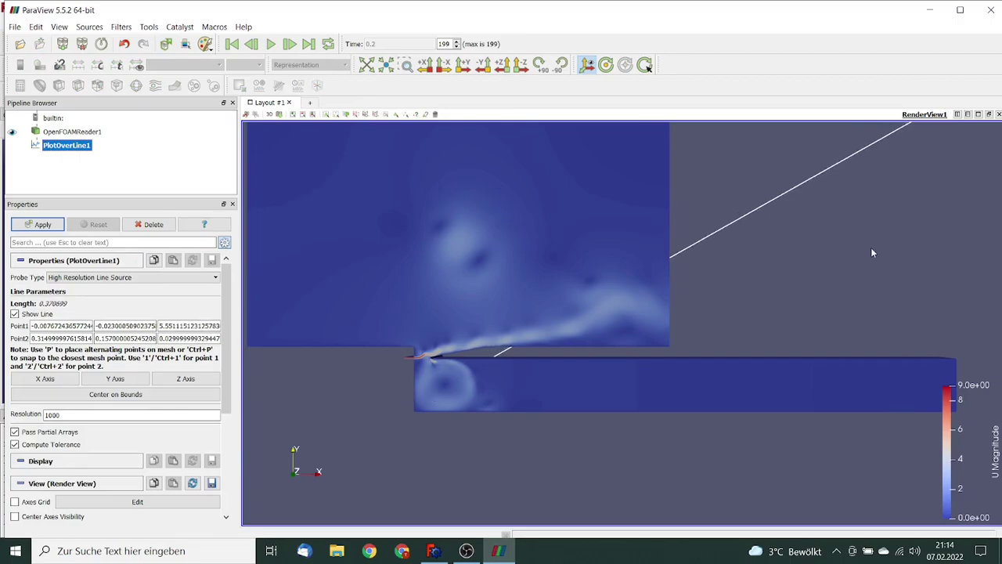
left_click_drag(870, 247, 864, 456)
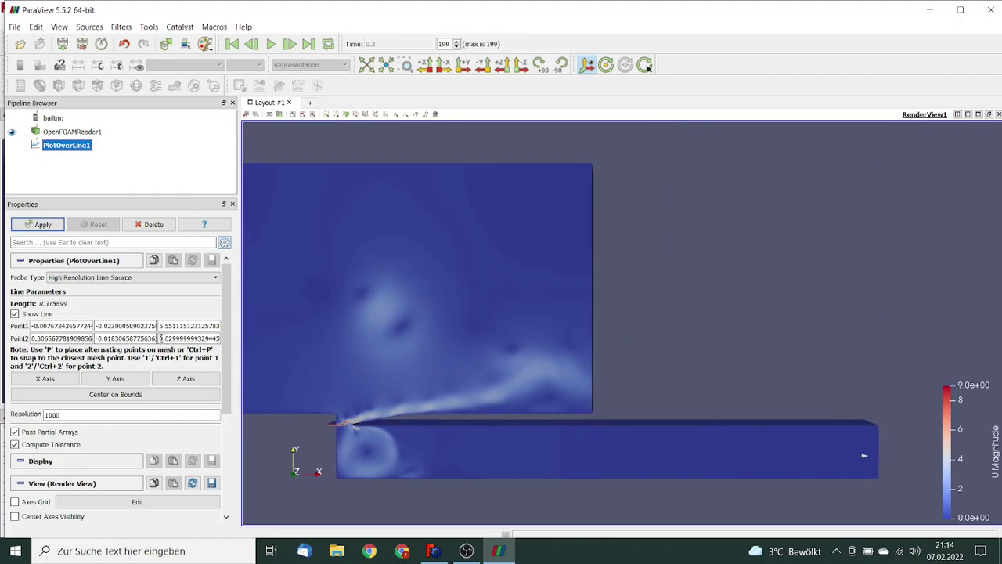
- Set the Z coordinate of both line endpoints to 0.015 and apply the Plot Over Line filter
left_click_drag(161, 338, 332, 328)
type("0.015")
left_click_drag(162, 325, 373, 334)
type("0.015")
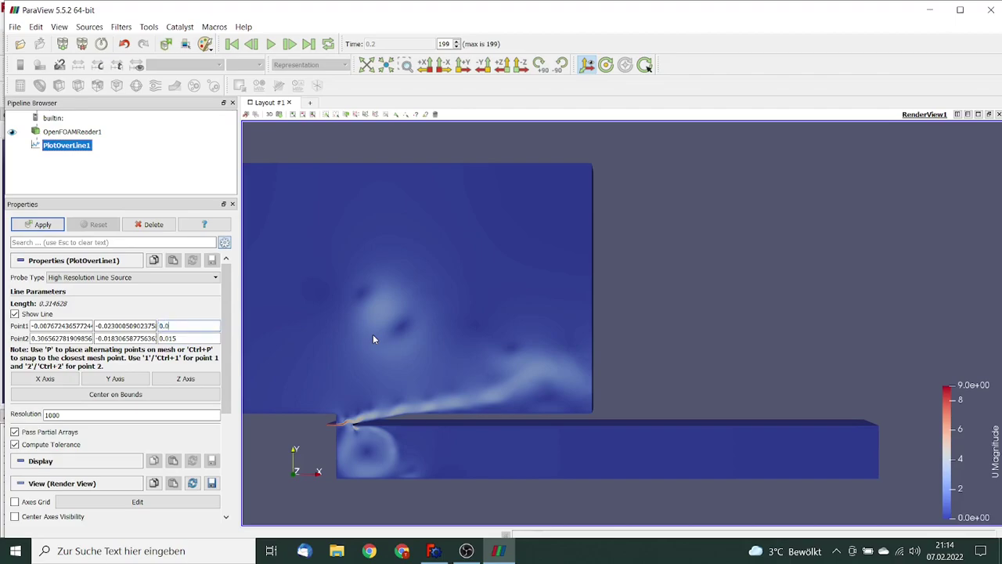
key("Tab")
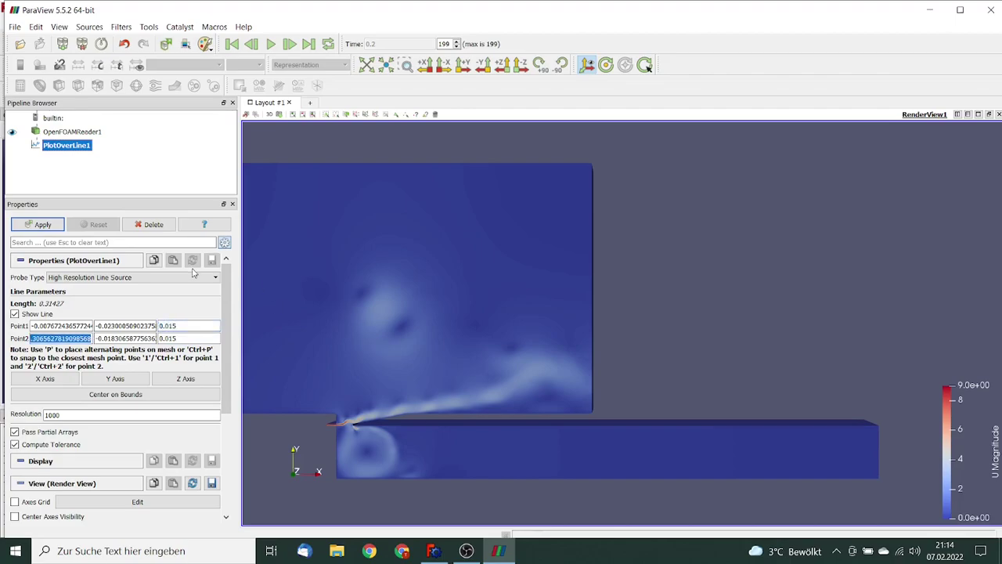
left_click(43, 226)
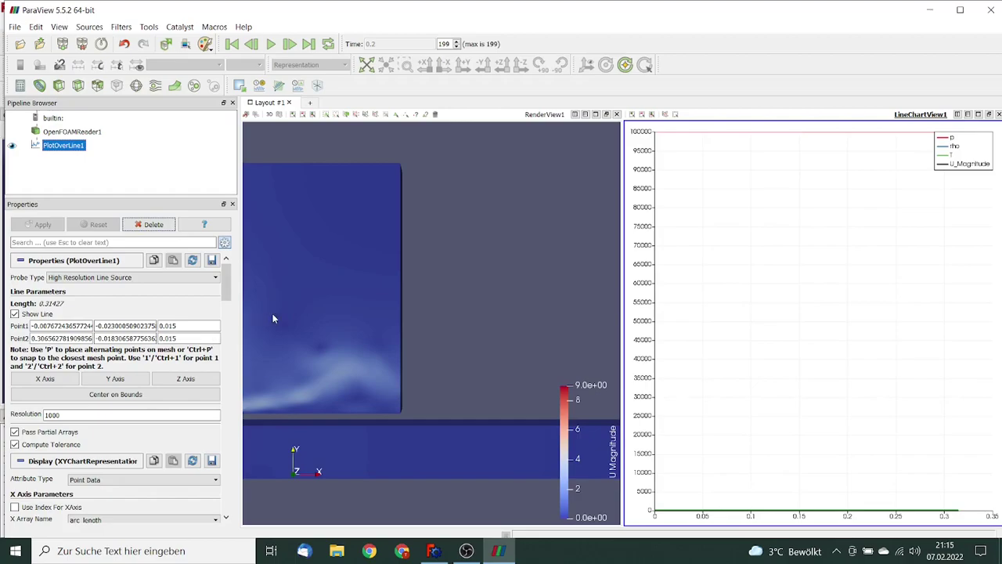
- Hide the U_Magnitude, T and rho series so the line chart plots only pressure p along the pipe
scroll(47, 362, "down", 10)
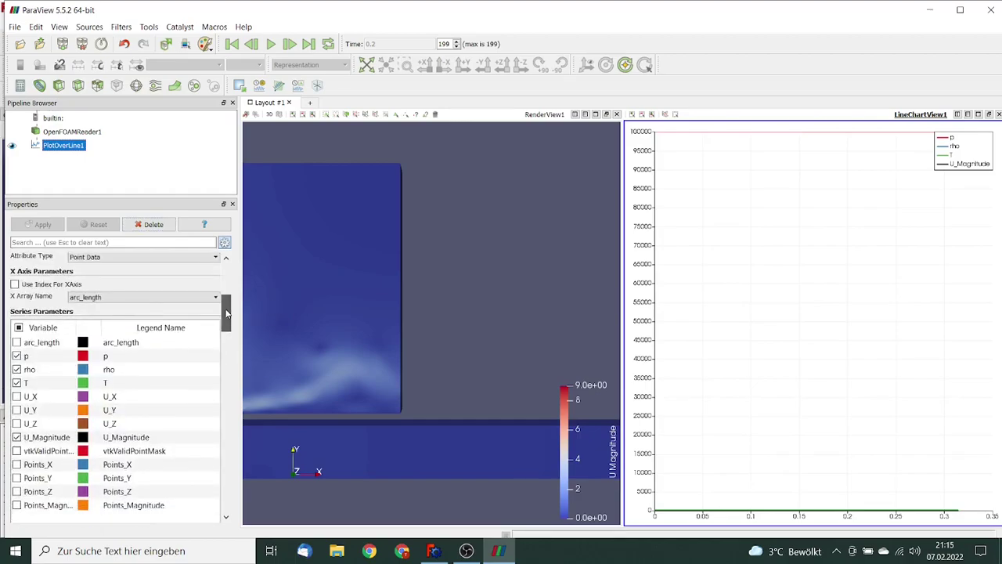
left_click(17, 354)
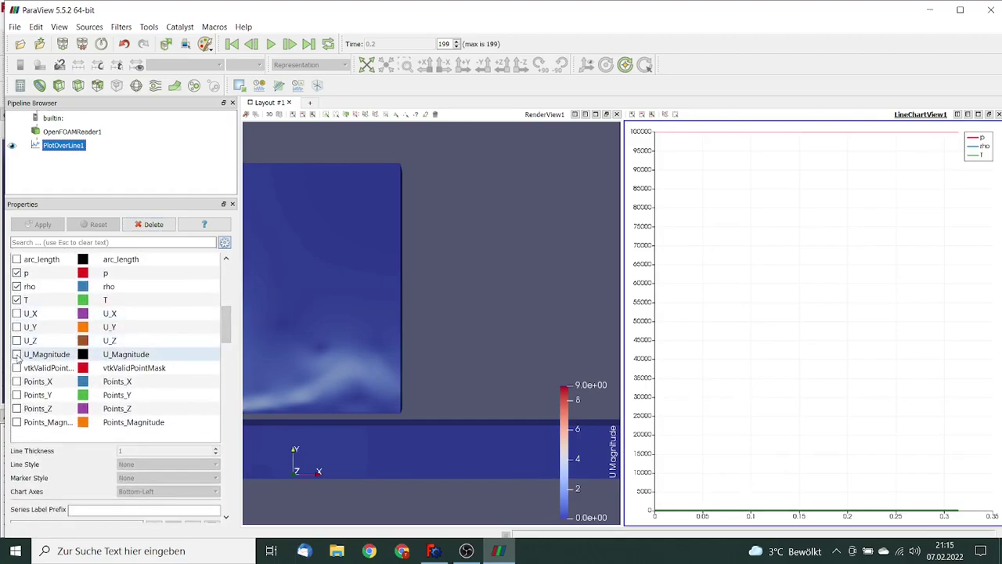
left_click(17, 300)
left_click(16, 287)
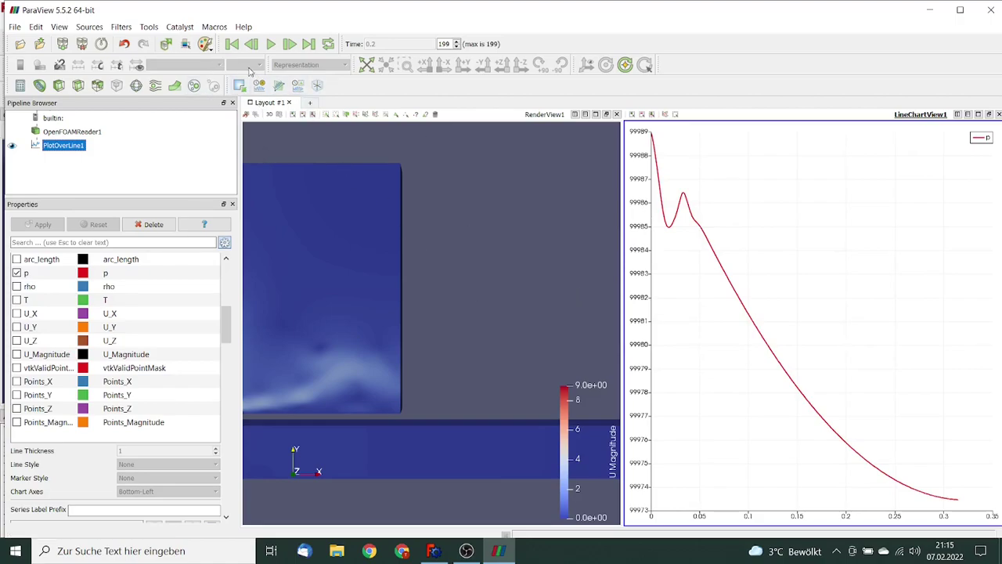
- Set the line chart's left axis to a custom range of 99950 to 100050 and play all time steps from the start
left_click(231, 44)
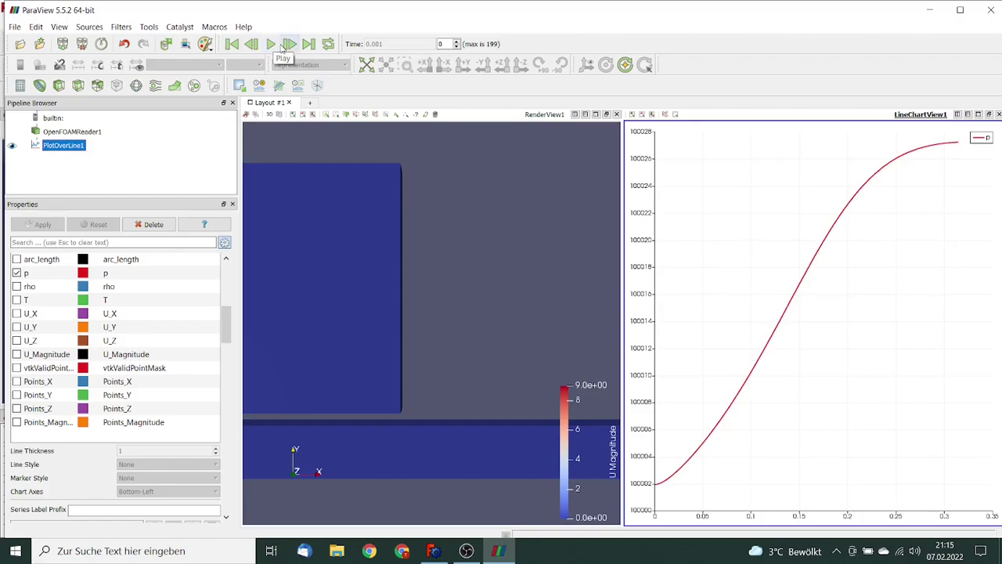
left_click_drag(228, 318, 225, 385)
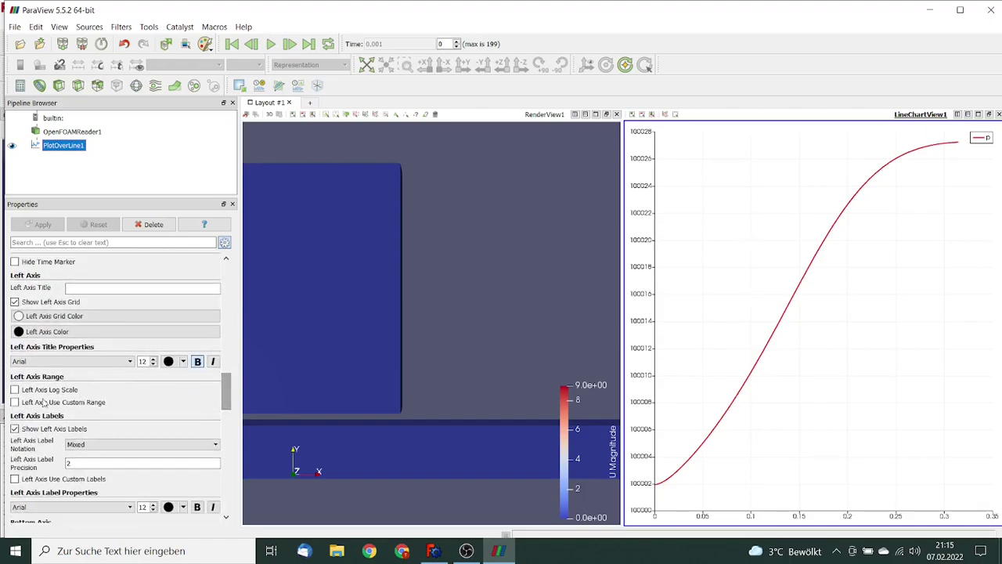
left_click(15, 403)
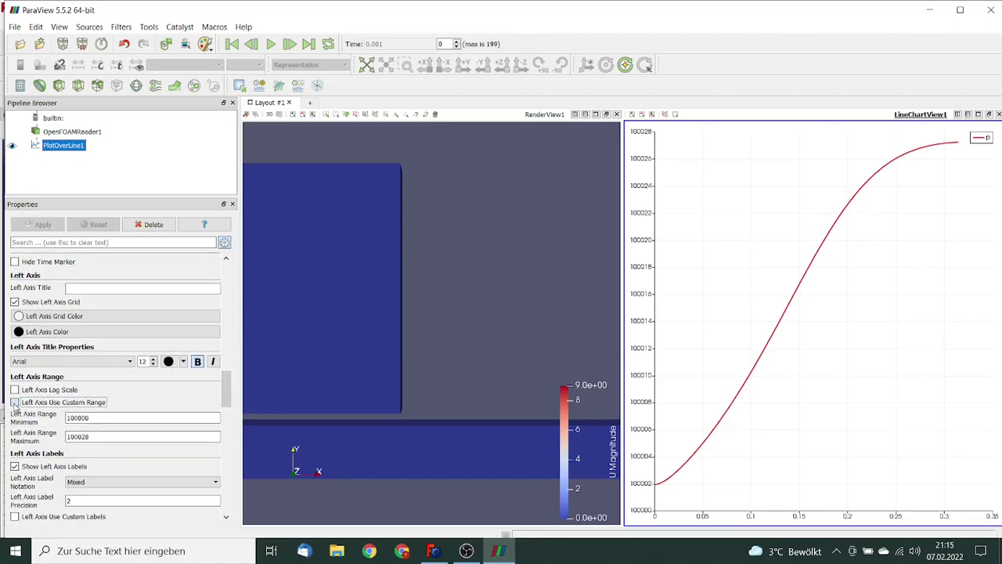
left_click_drag(80, 437, 94, 436)
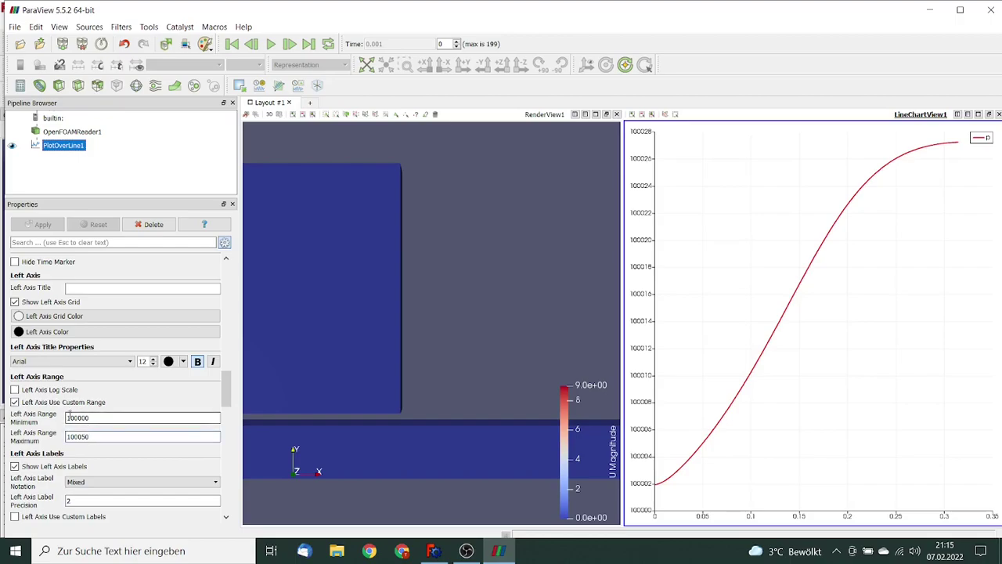
left_click_drag(72, 417, 67, 418)
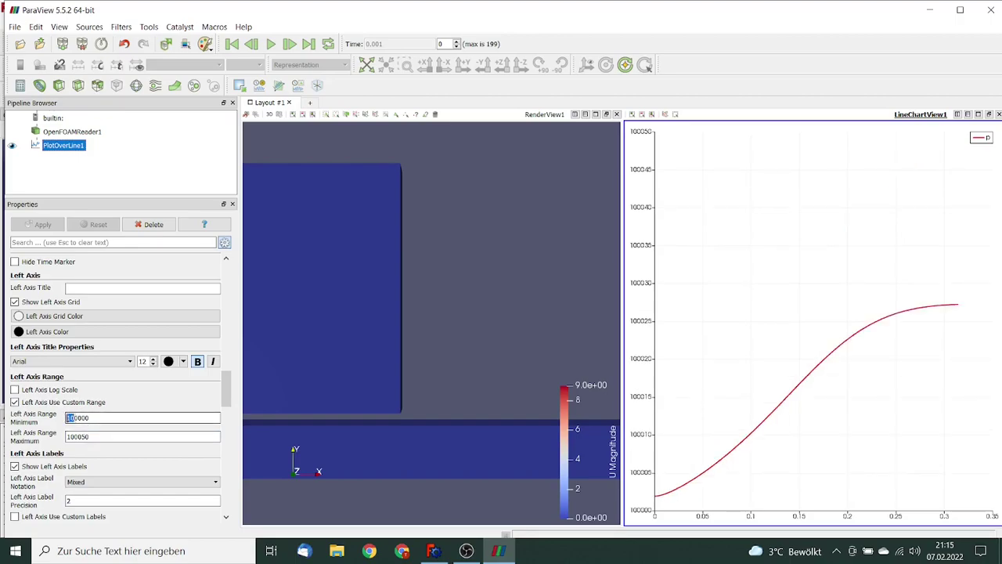
type("99950")
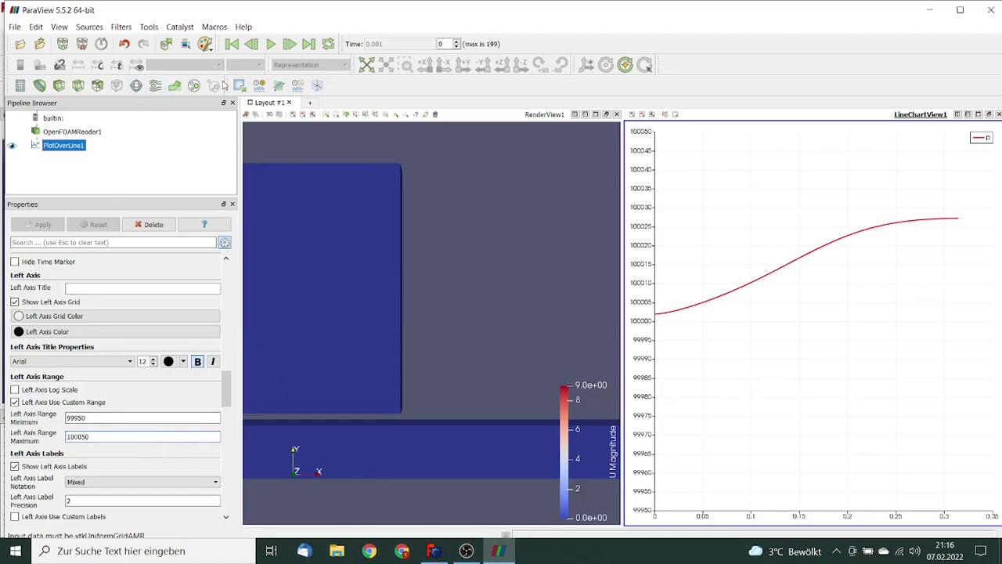
left_click(270, 44)
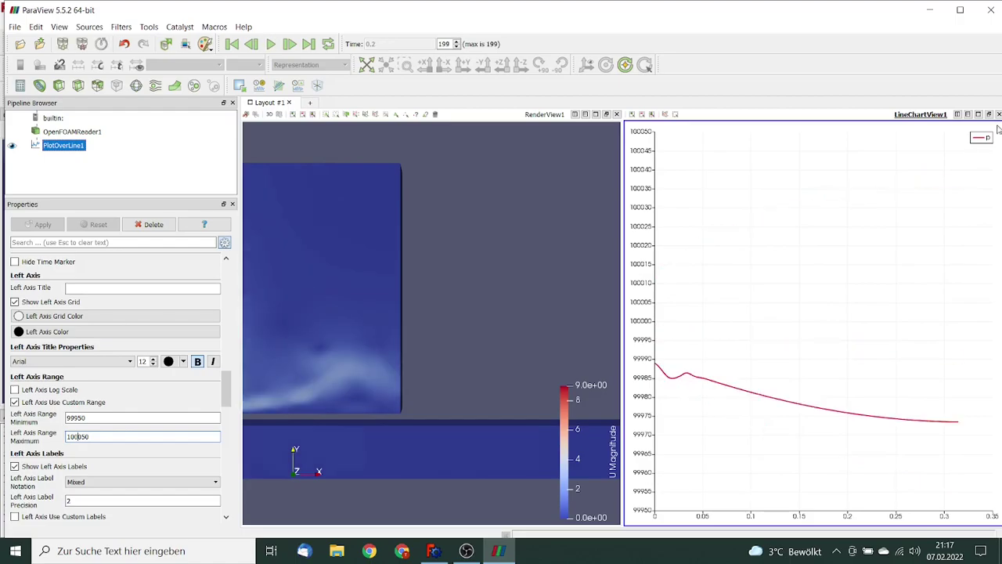
- Close the line chart view and delete the PlotOverLine1 filter
left_click(998, 115)
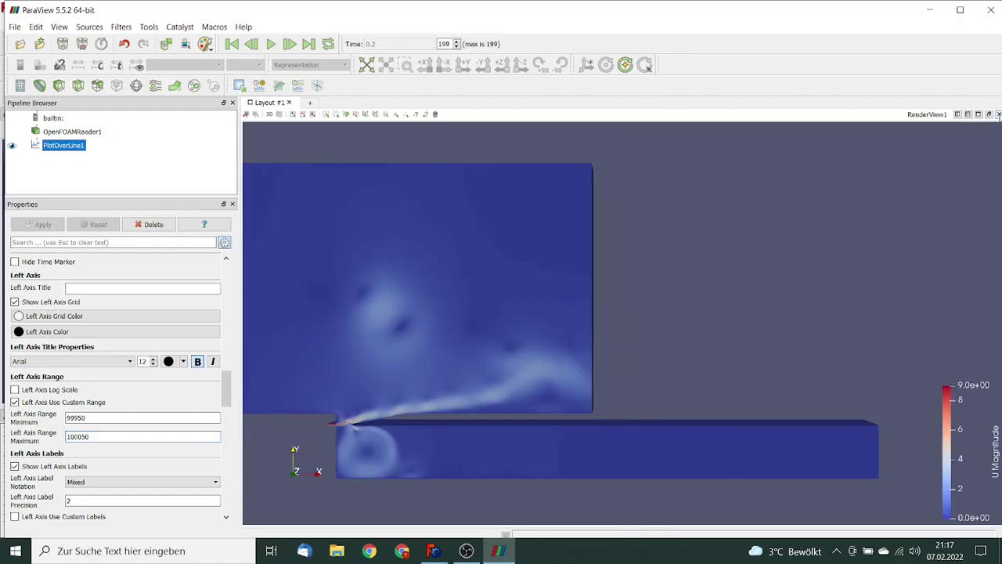
left_click(152, 226)
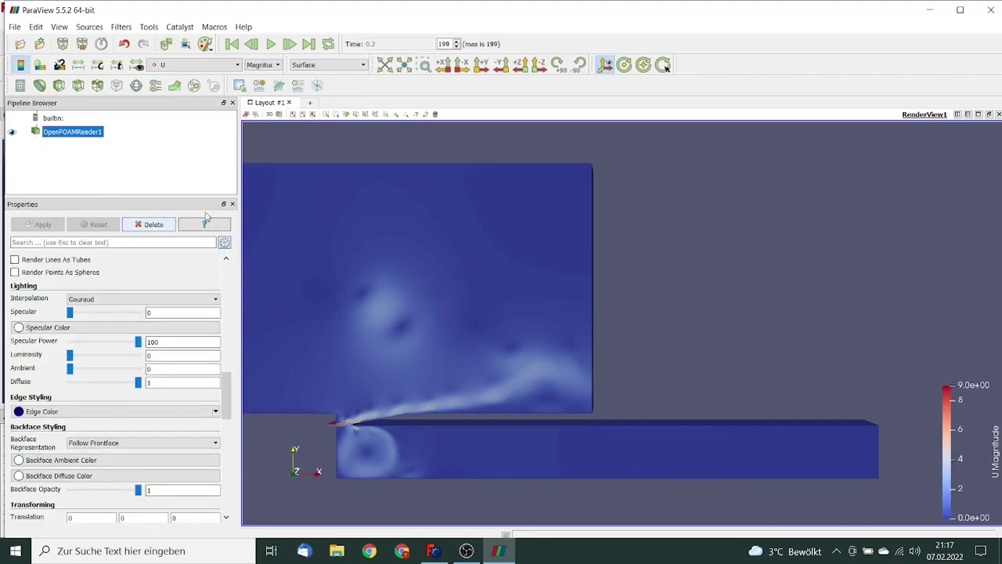
- Colour the OpenFOAM results by point temperature T and play the animation from the first time step with the pipe mouth in close-up
left_click(238, 65)
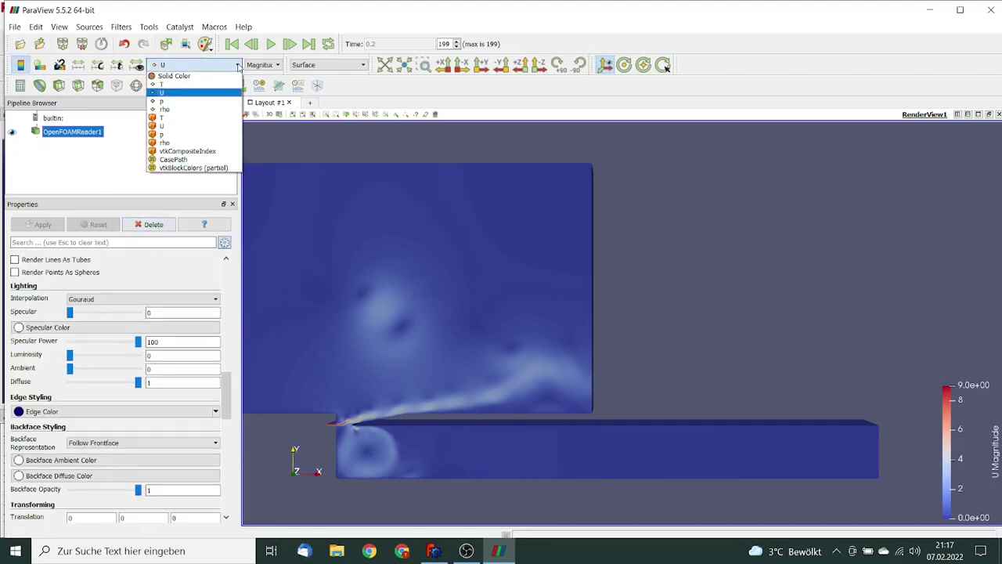
left_click(182, 85)
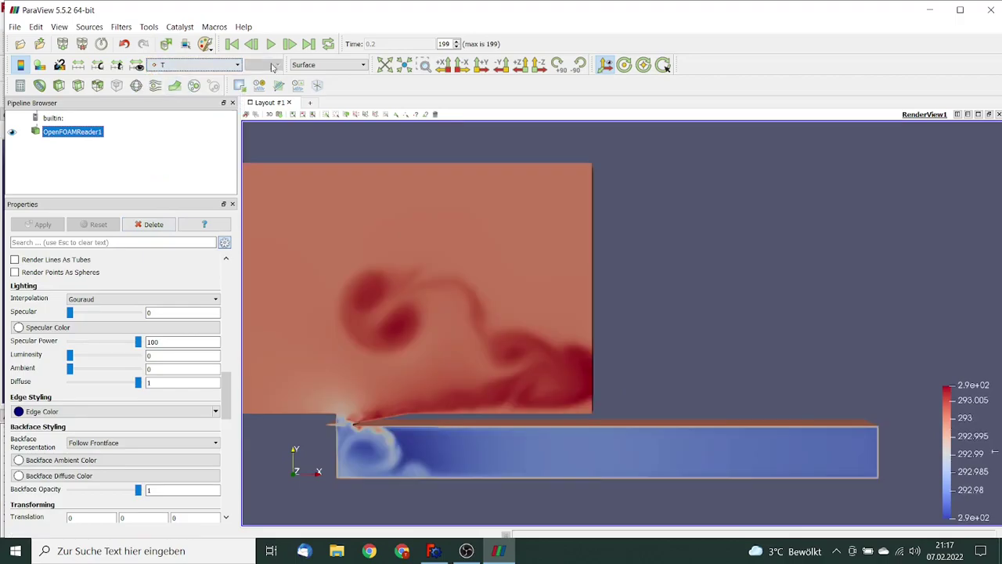
left_click(232, 44)
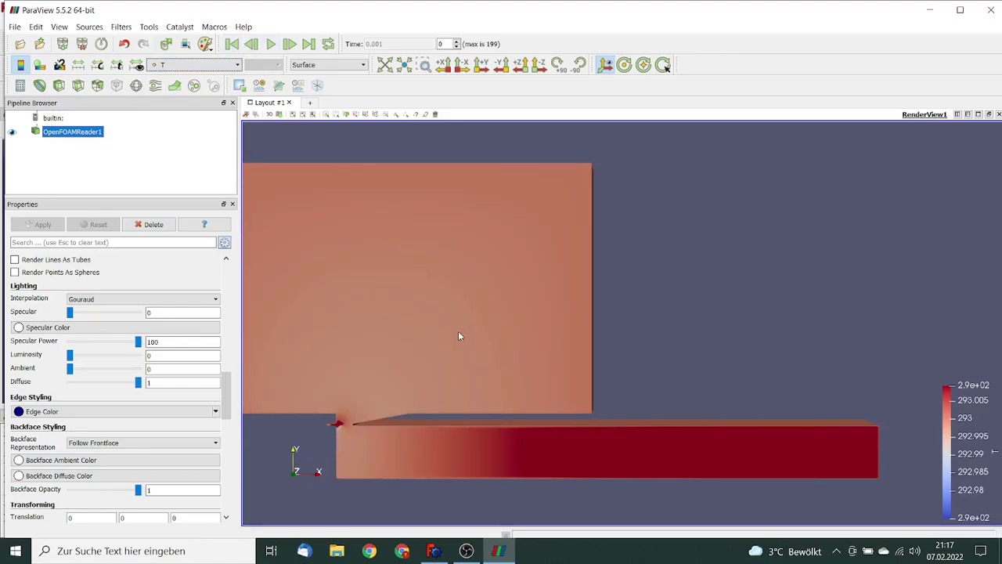
scroll(456, 337, "up", 2)
middle_click_drag(560, 317, 632, 239)
right_click_drag(633, 240, 624, 330)
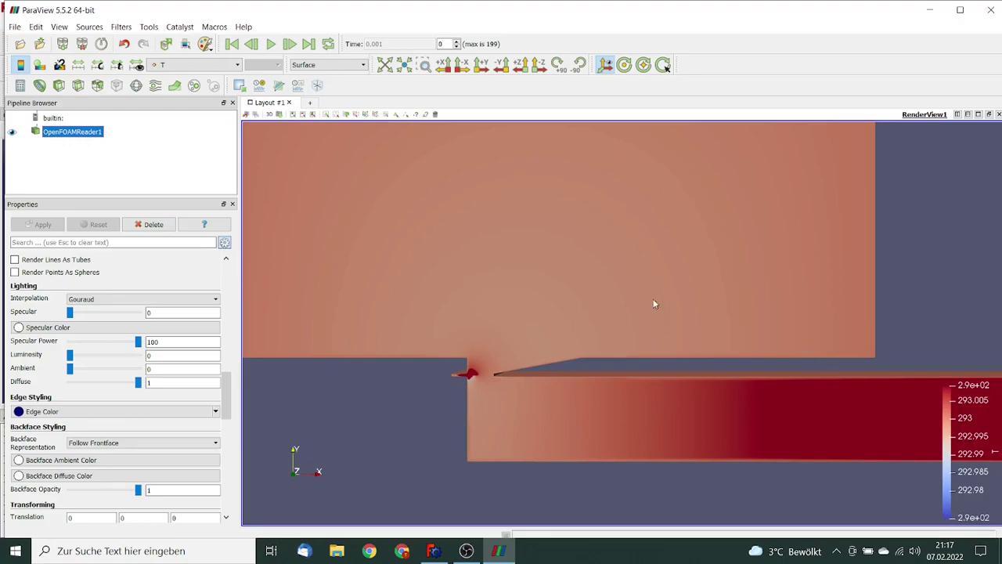
left_click(270, 44)
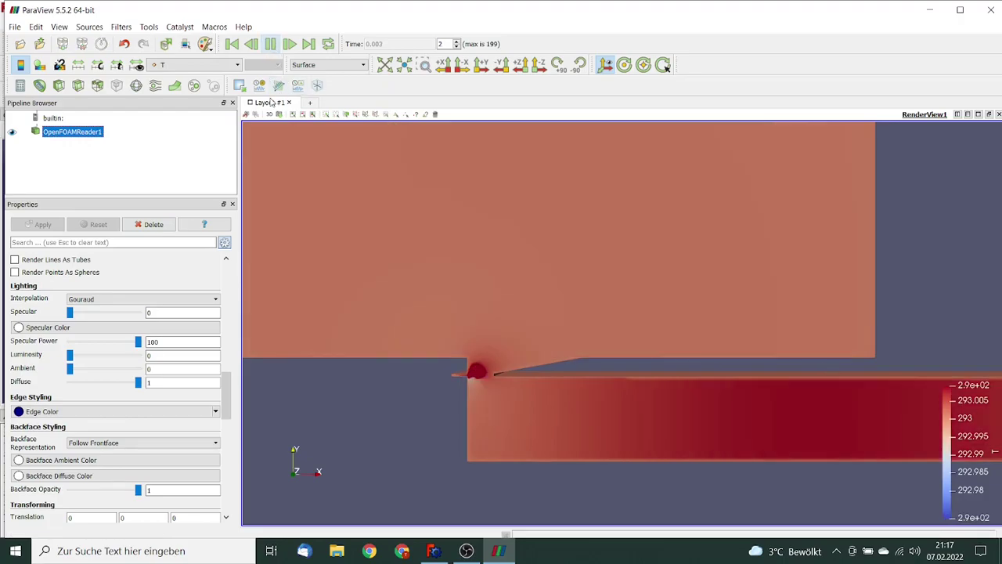